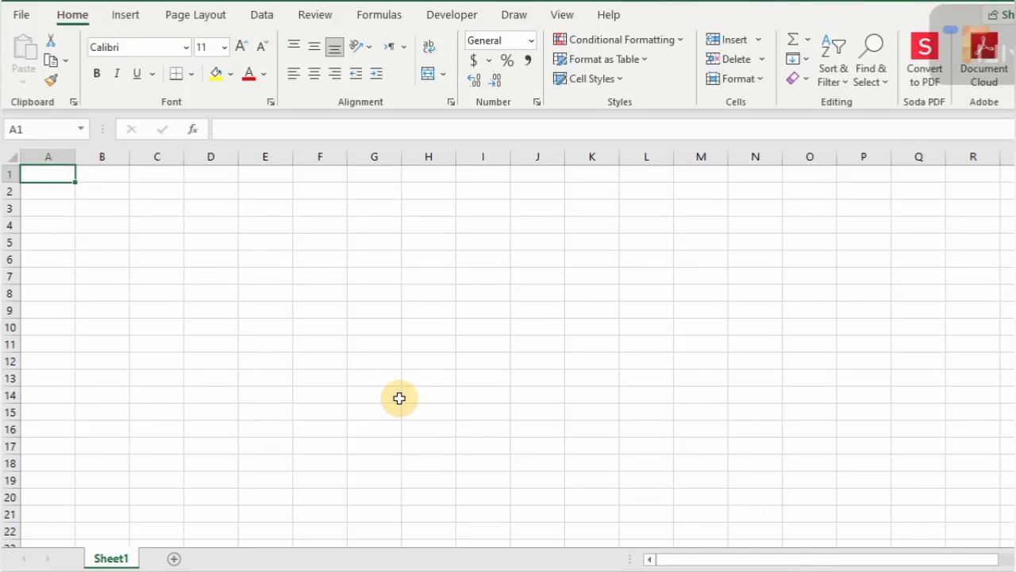
- Add a new sheet, widen columns A–G, and raise the row height to 18 points
{"action": "left_click", "coordinate": [175, 559]}
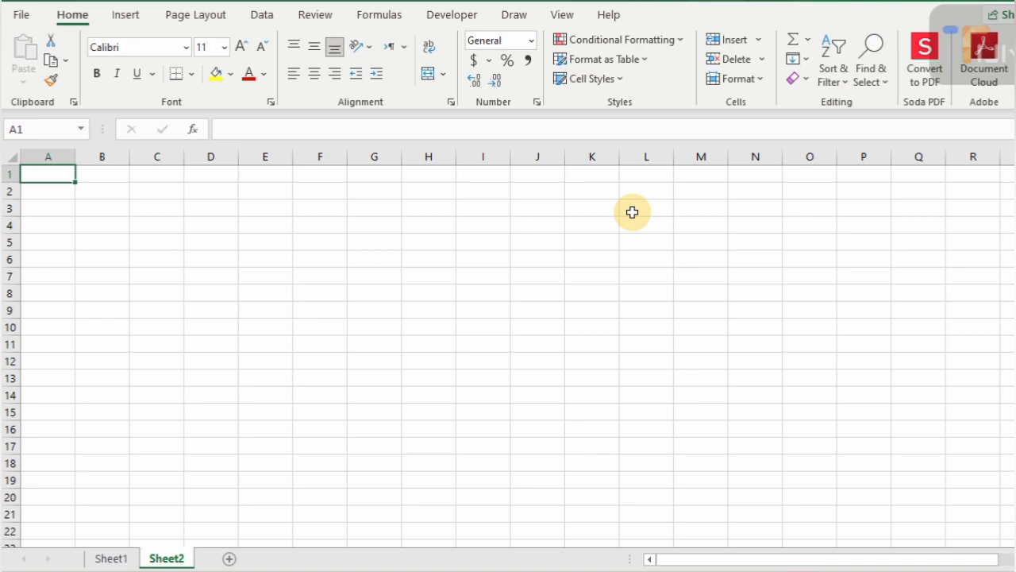
{"action": "left_click_drag", "start_coordinate": [52, 154], "coordinate": [421, 156]}
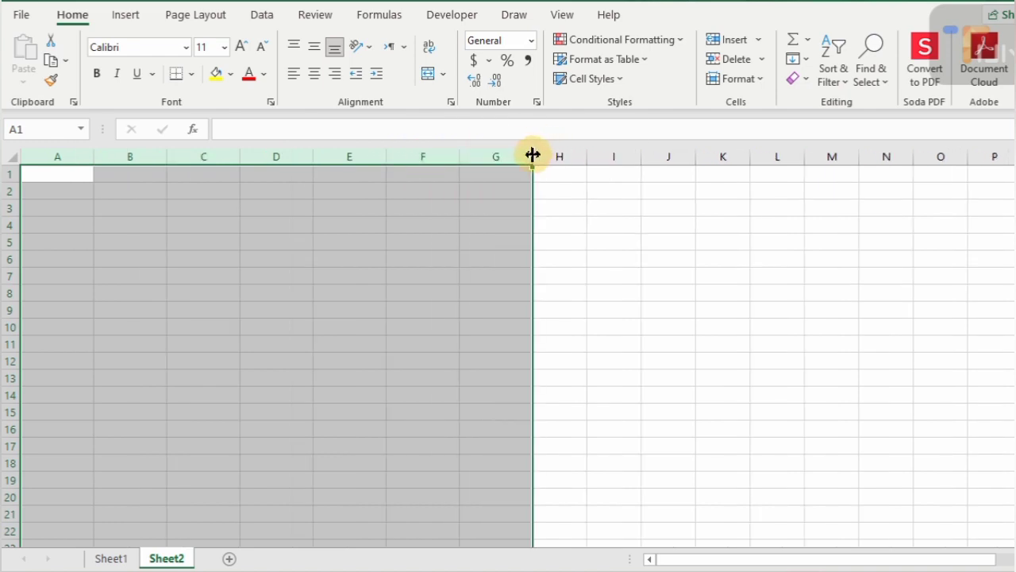
{"action": "left_click_drag", "start_coordinate": [533, 156], "coordinate": [565, 155]}
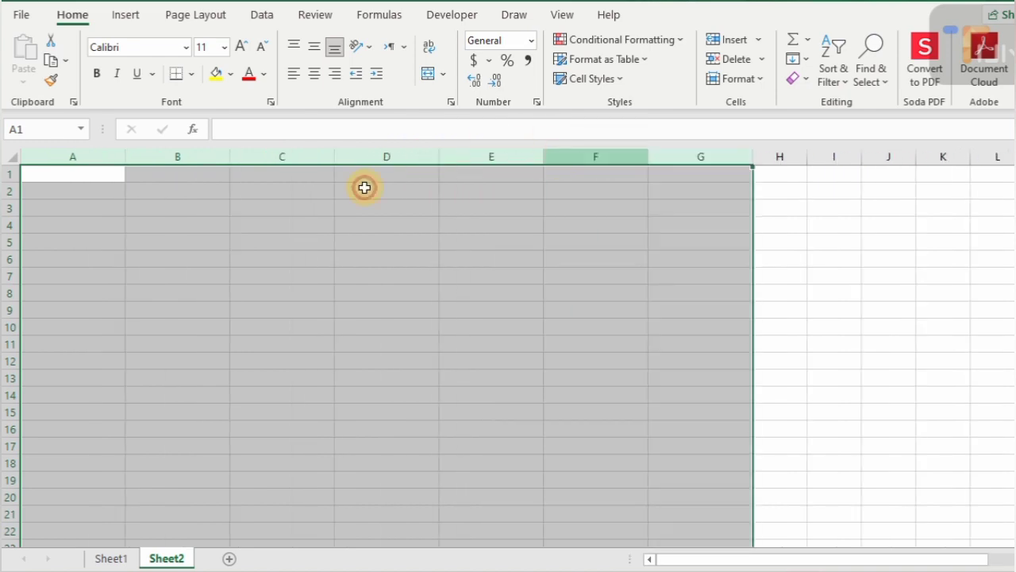
{"action": "left_click_drag", "start_coordinate": [11, 177], "coordinate": [12, 184]}
{"action": "left_click", "coordinate": [35, 178]}
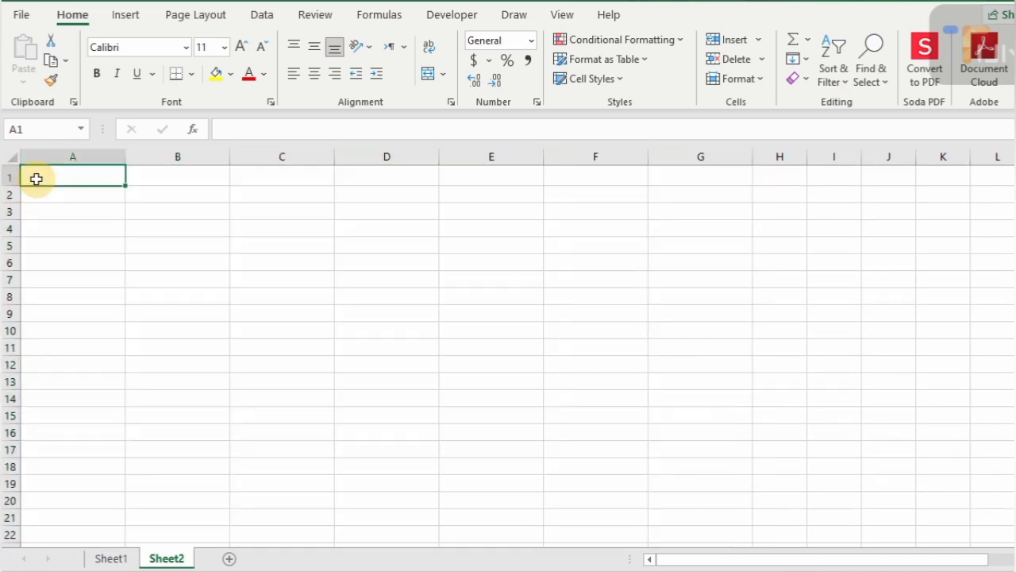
- Enter the headings Student Name, Date of Birth, Gender and Class in A1:D1
{"action": "left_click", "coordinate": [498, 205]}
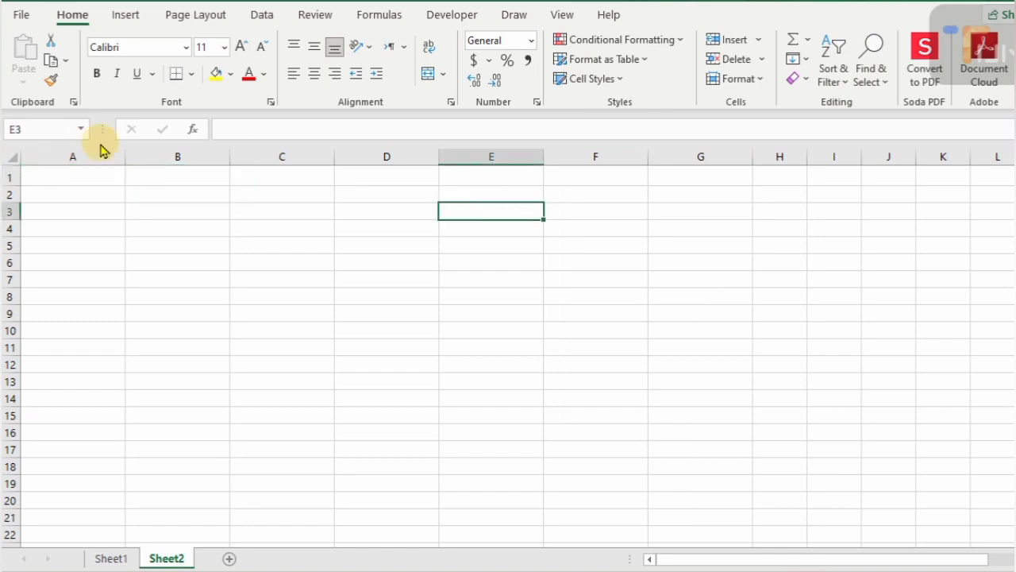
{"action": "left_click", "coordinate": [61, 181]}
{"action": "type", "text": "S"}
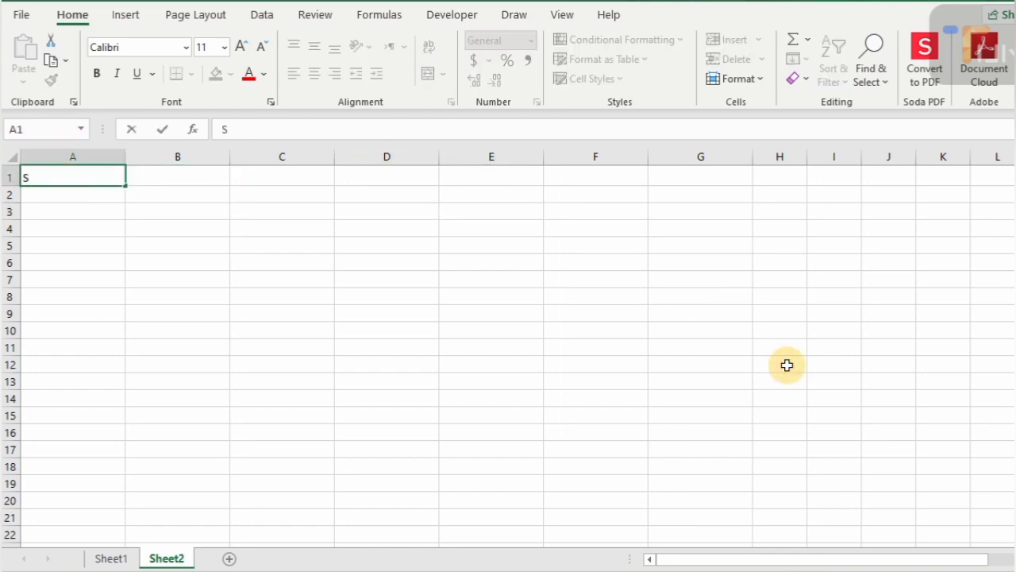
{"action": "type", "text": "tudent Name"}
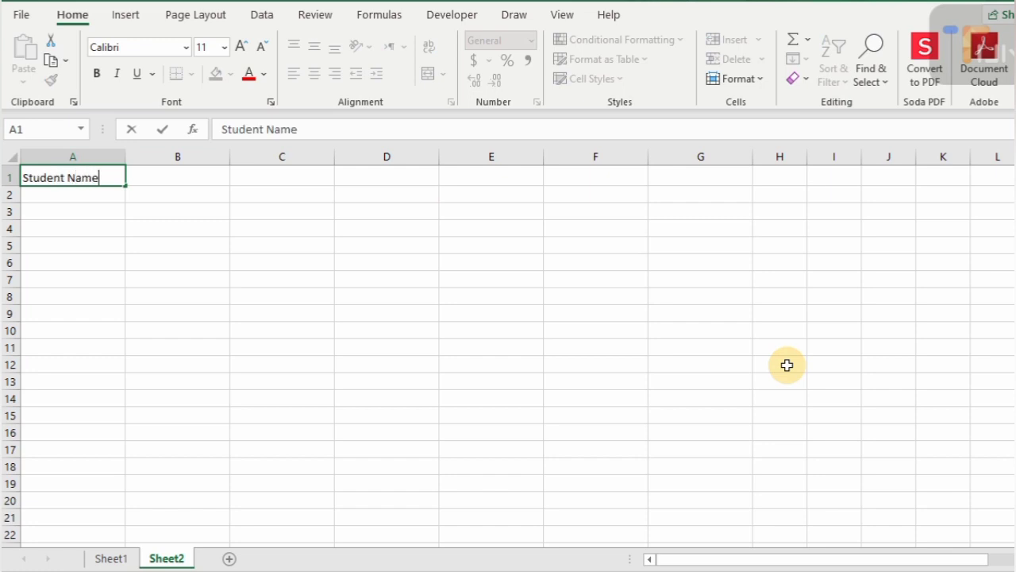
{"action": "key", "text": "Tab"}
{"action": "type", "text": "Dat"}
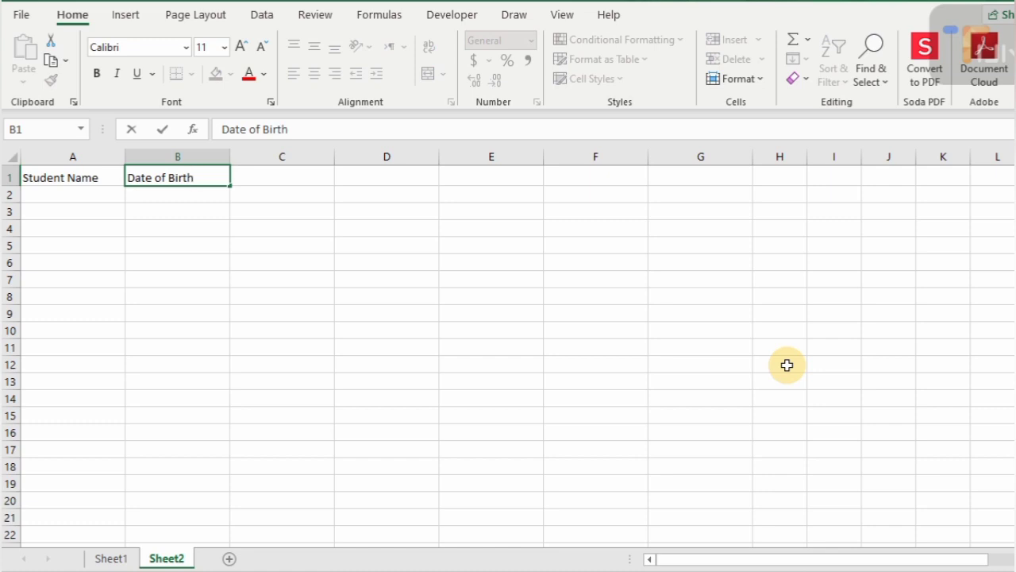
{"action": "key", "text": "Tab"}
{"action": "type", "text": "Ge"}
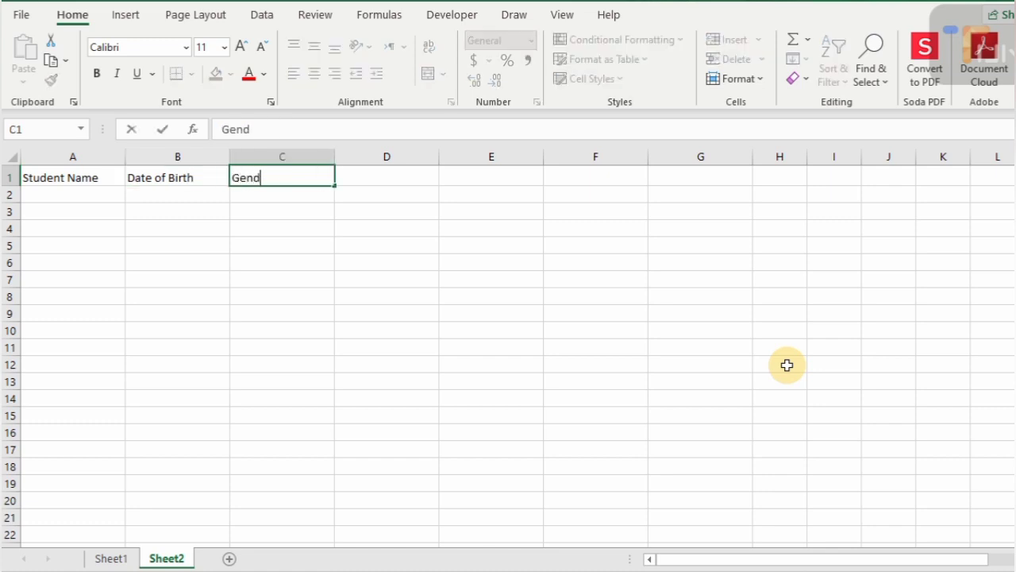
{"action": "key", "text": "Tab"}
{"action": "type", "text": "C"}
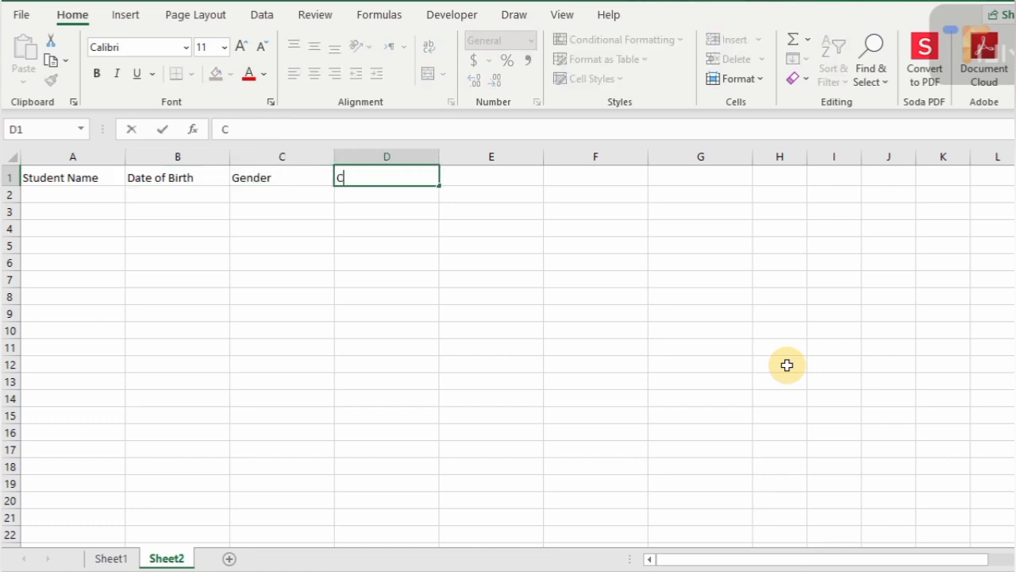
{"action": "type", "text": "lass"}
{"action": "key", "text": "Tab"}
- Enter Father's Name, Mother's Name, Address and Mobile in E1:H1, discarding the stray I1 entry
{"action": "type", "text": "Fa"}
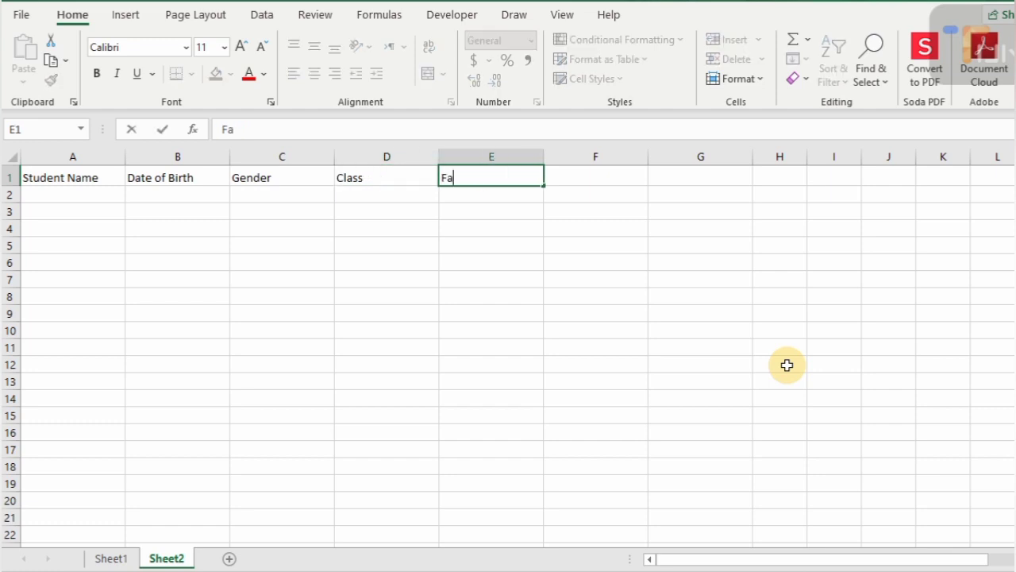
{"action": "type", "text": "ther's Name"}
{"action": "key", "text": "Tab"}
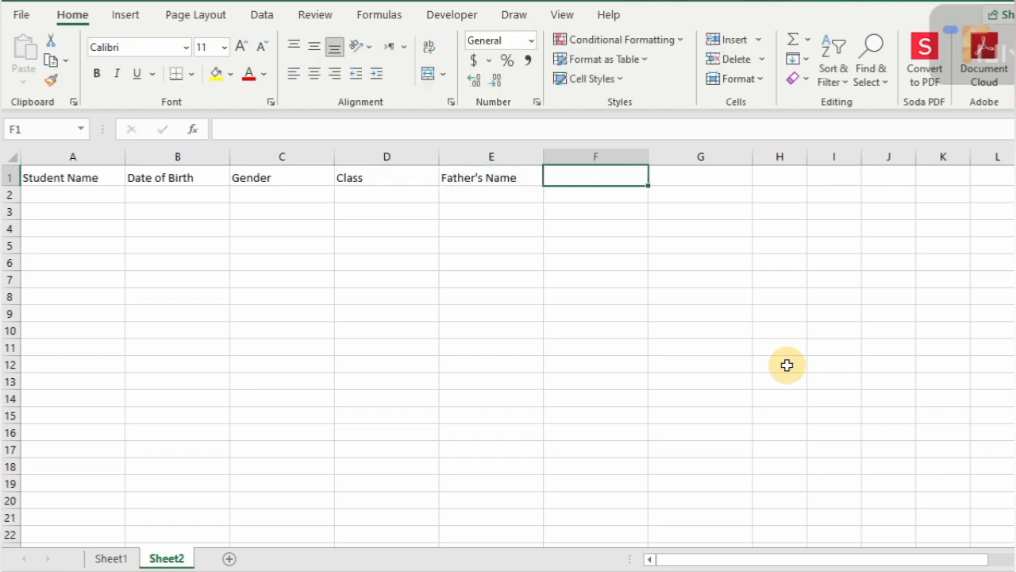
{"action": "type", "text": "Mother"}
{"action": "type", "text": "'s Name"}
{"action": "key", "text": "Tab"}
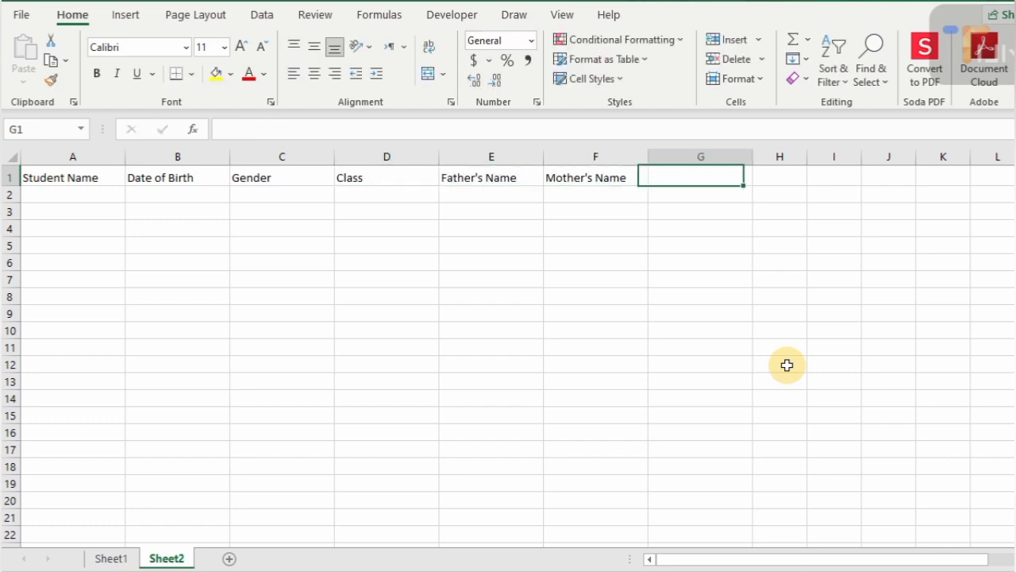
{"action": "type", "text": "Address"}
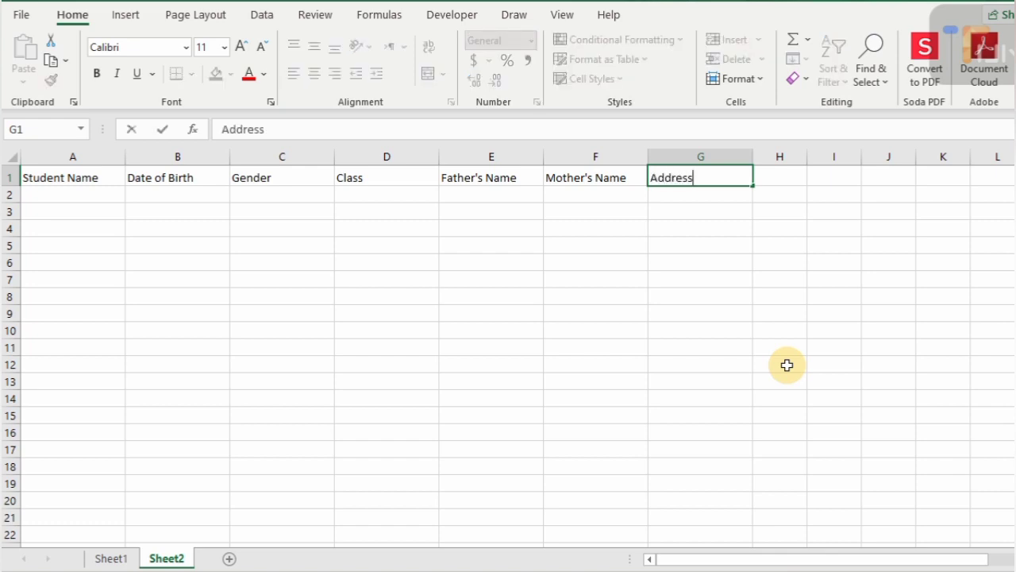
{"action": "key", "text": "Tab"}
{"action": "type", "text": "Mobile"}
{"action": "key", "text": "Tab"}
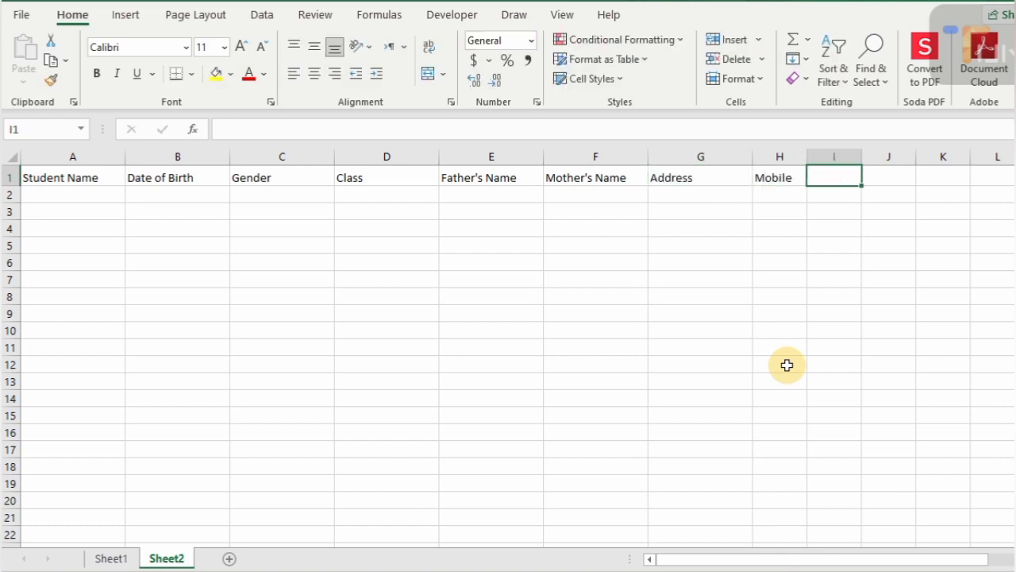
{"action": "type", "text": "Emil"}
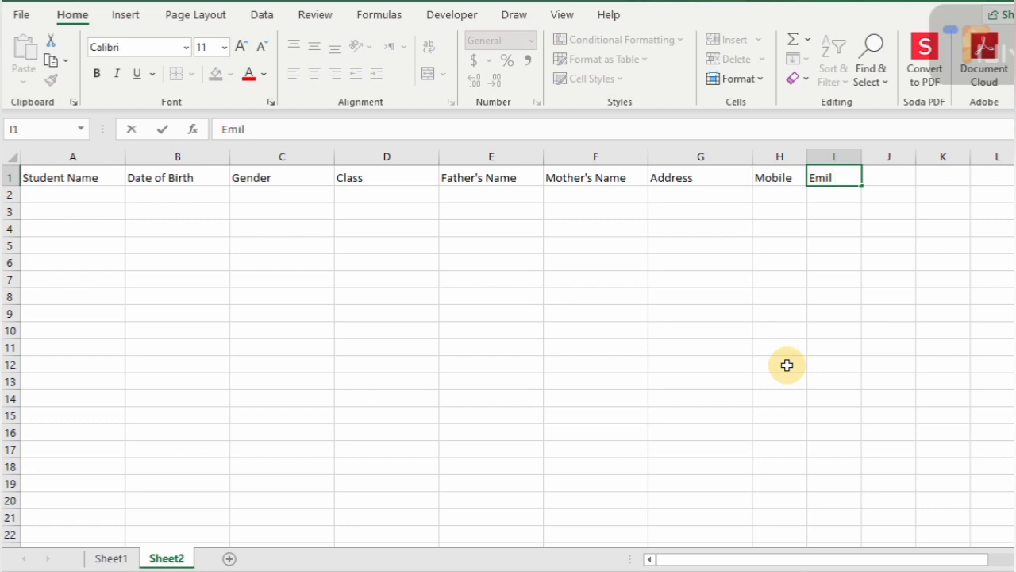
{"action": "key", "text": "BackSpace"}
{"action": "key", "text": "BackSpace"}
{"action": "key", "text": "BackSpace"}
{"action": "key", "text": "BackSpace"}
{"action": "key", "text": "Escape"}
{"action": "key", "text": "ctrl+Left"}
{"action": "key", "text": "ctrl+Left"}
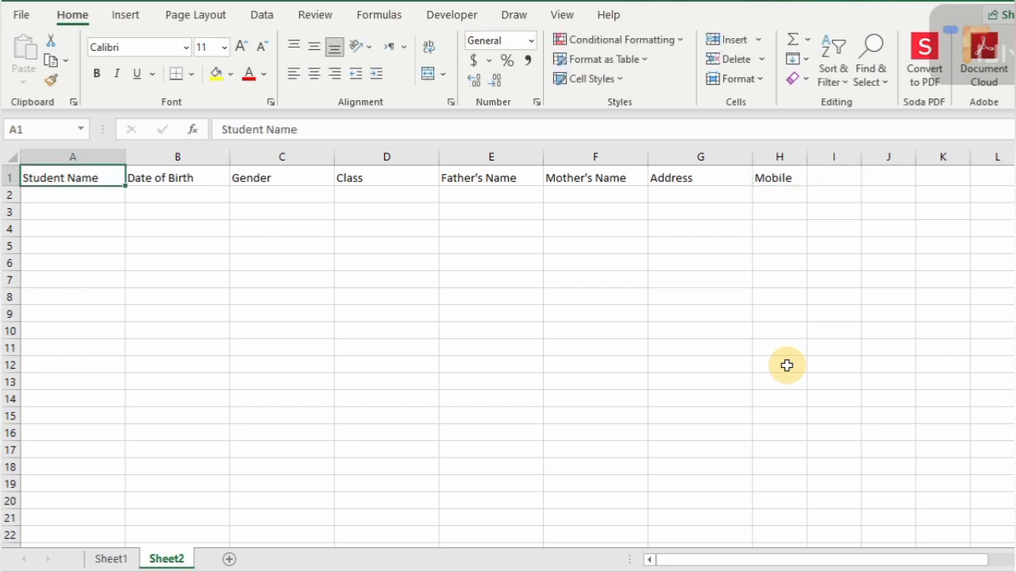
- Copy A1:H1 and paste it transposed into Sheet1 starting at B5
{"action": "key", "text": "ctrl+shift+Right"}
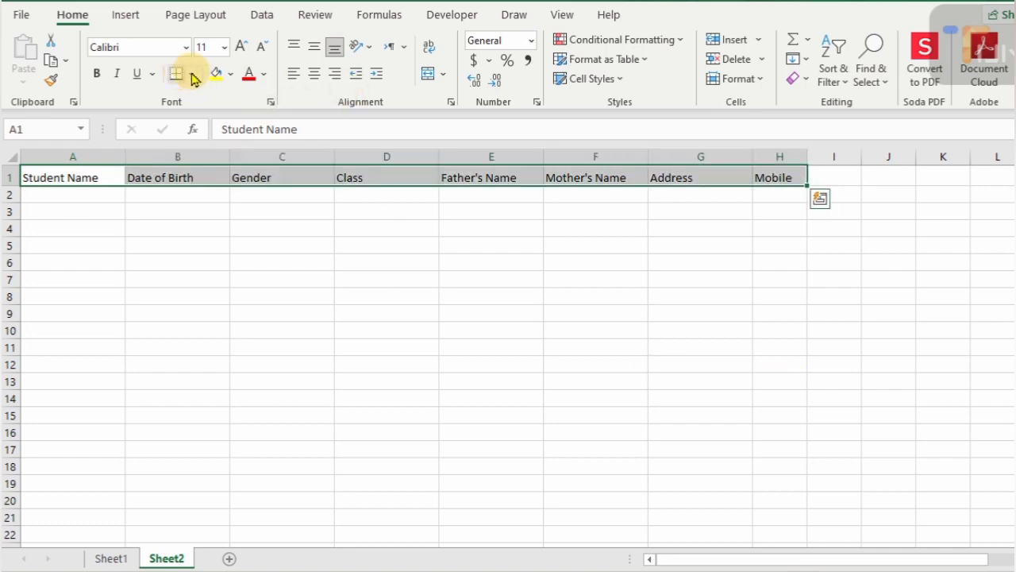
{"action": "key", "text": "ctrl+c"}
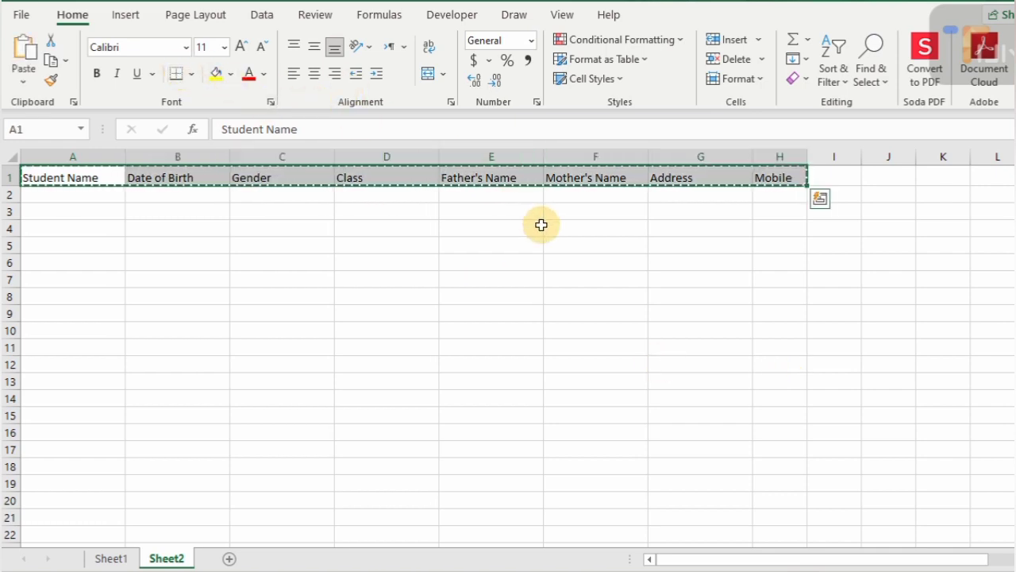
{"action": "left_click", "coordinate": [112, 559]}
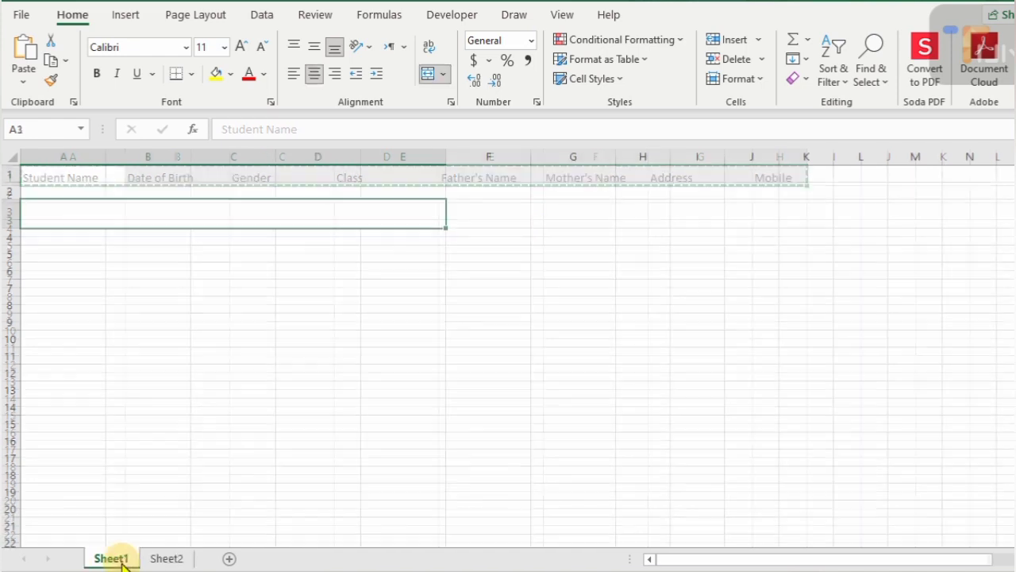
{"action": "left_click", "coordinate": [119, 251]}
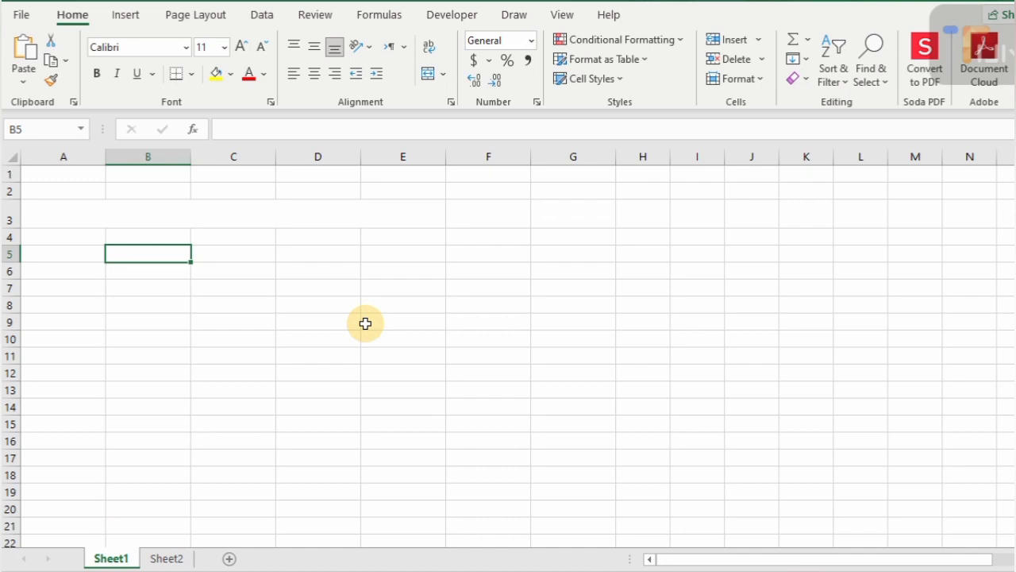
{"action": "key", "text": "ctrl+alt+v"}
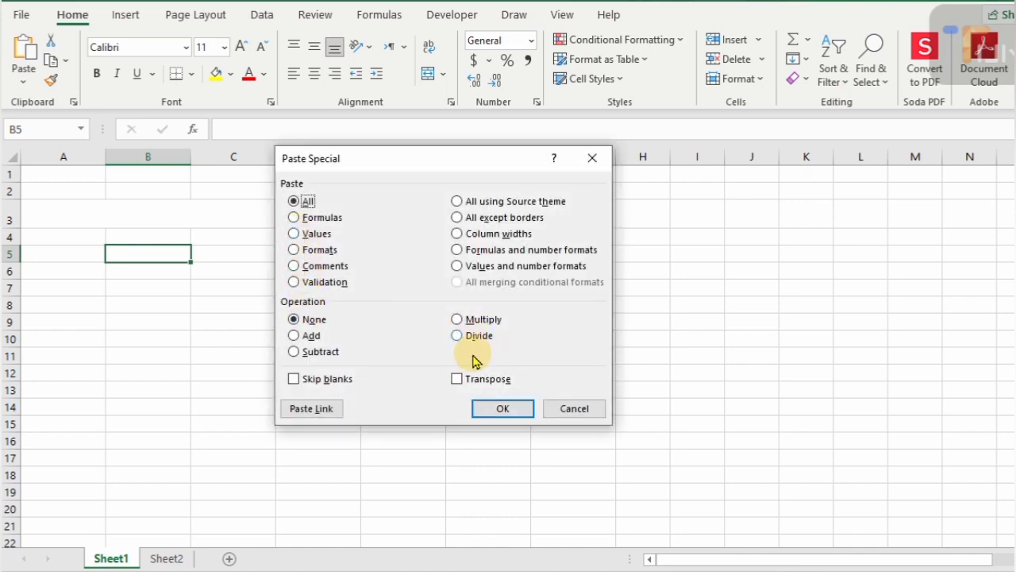
{"action": "left_click", "coordinate": [456, 379]}
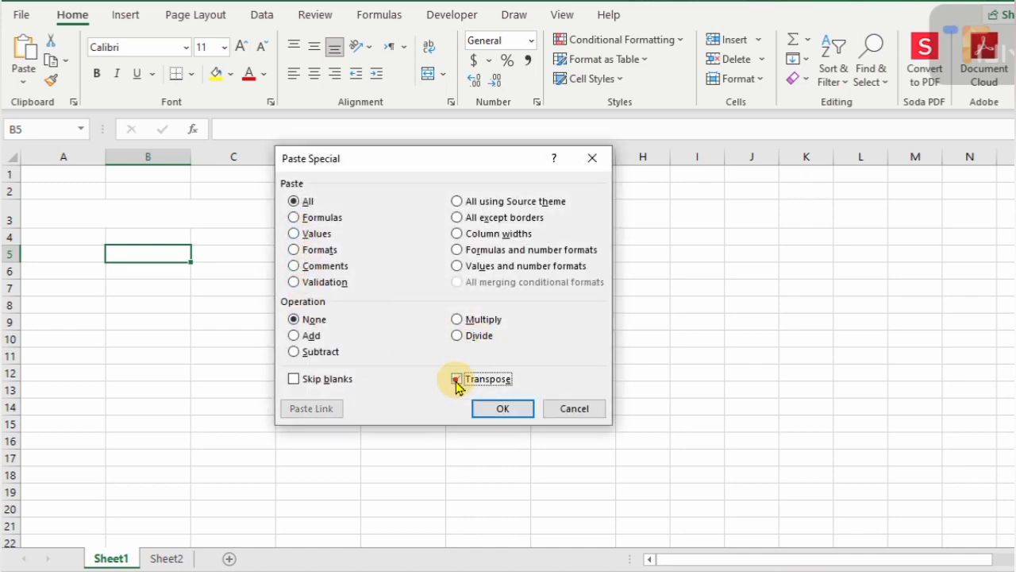
{"action": "left_click", "coordinate": [516, 411]}
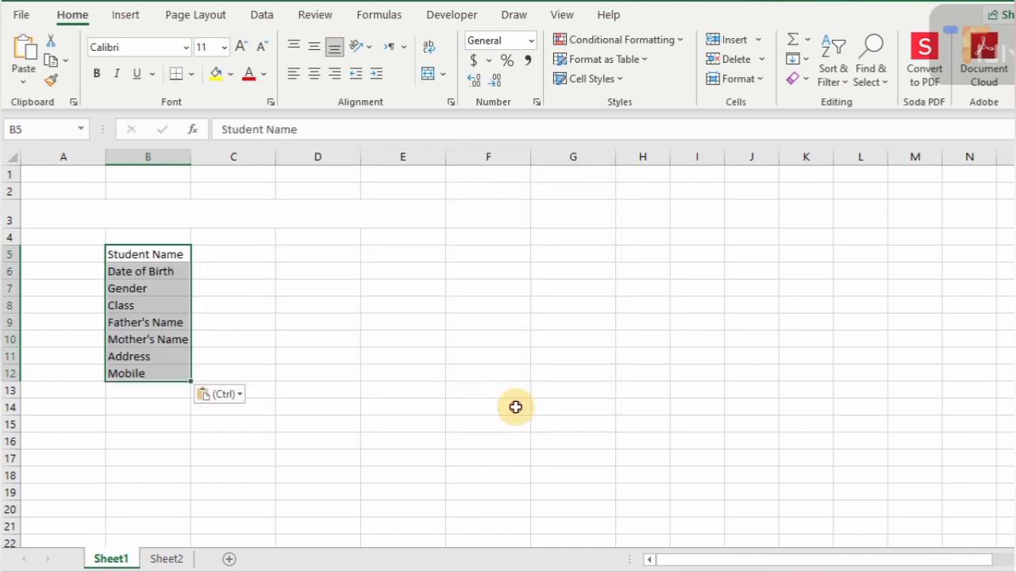
{"action": "left_click", "coordinate": [5, 254]}
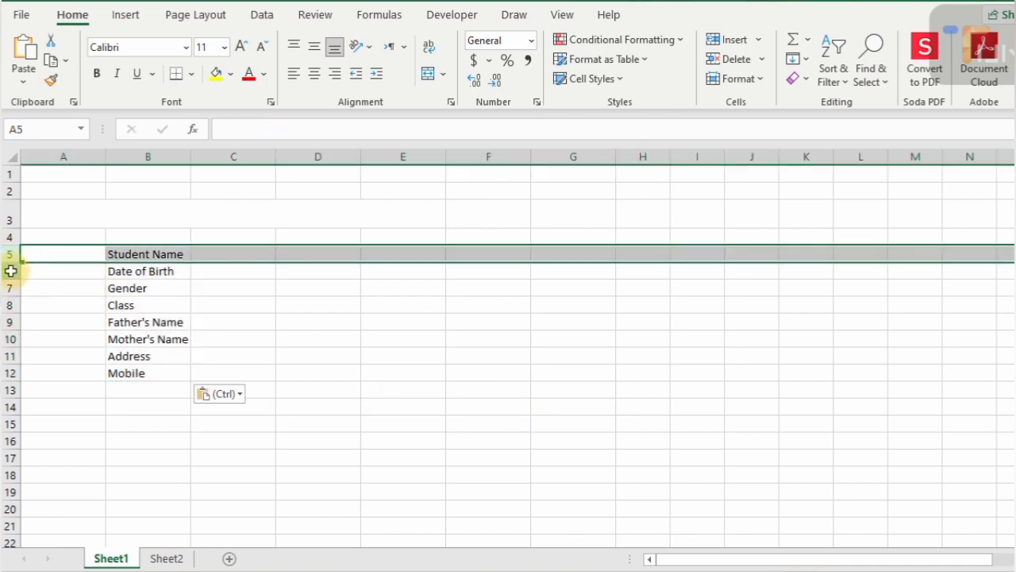
- Insert a blank row above each of the eight labels in rows 5–12
{"action": "left_click", "coordinate": [7, 271], "text": "ctrl"}
{"action": "left_click", "coordinate": [5, 288], "text": "ctrl"}
{"action": "left_click", "coordinate": [6, 305], "text": "ctrl"}
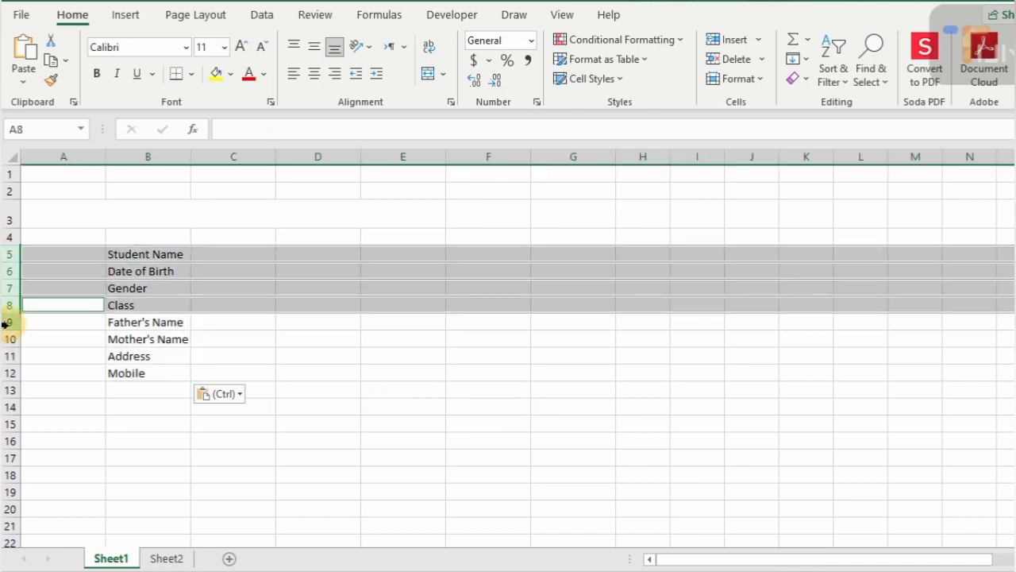
{"action": "left_click", "coordinate": [6, 322], "text": "ctrl"}
{"action": "left_click", "coordinate": [7, 339], "text": "ctrl"}
{"action": "left_click", "coordinate": [6, 356], "text": "ctrl"}
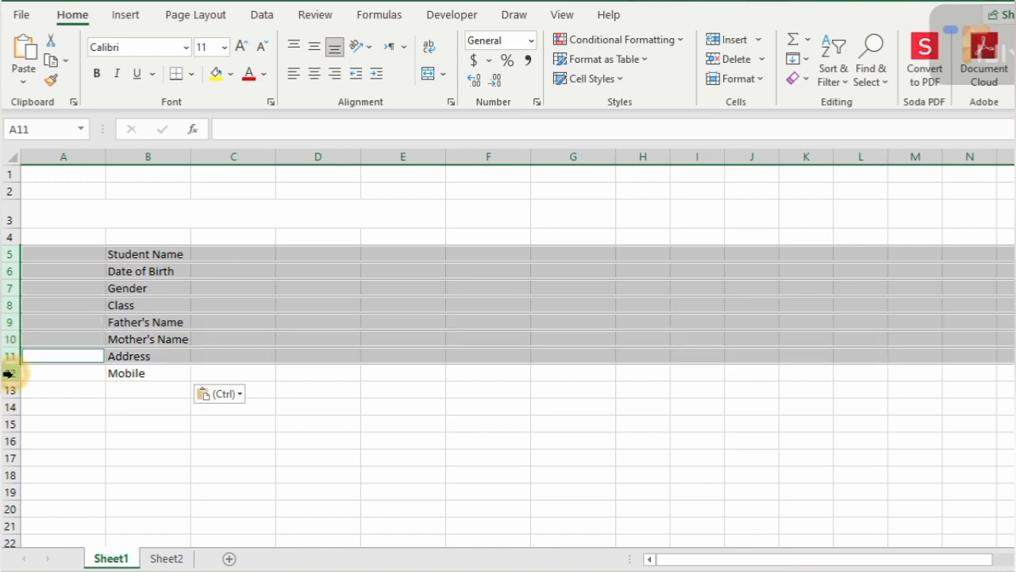
{"action": "left_click", "coordinate": [7, 372], "text": "ctrl"}
{"action": "key", "text": "alt+h"}
{"action": "key", "text": "i"}
{"action": "key", "text": "r"}
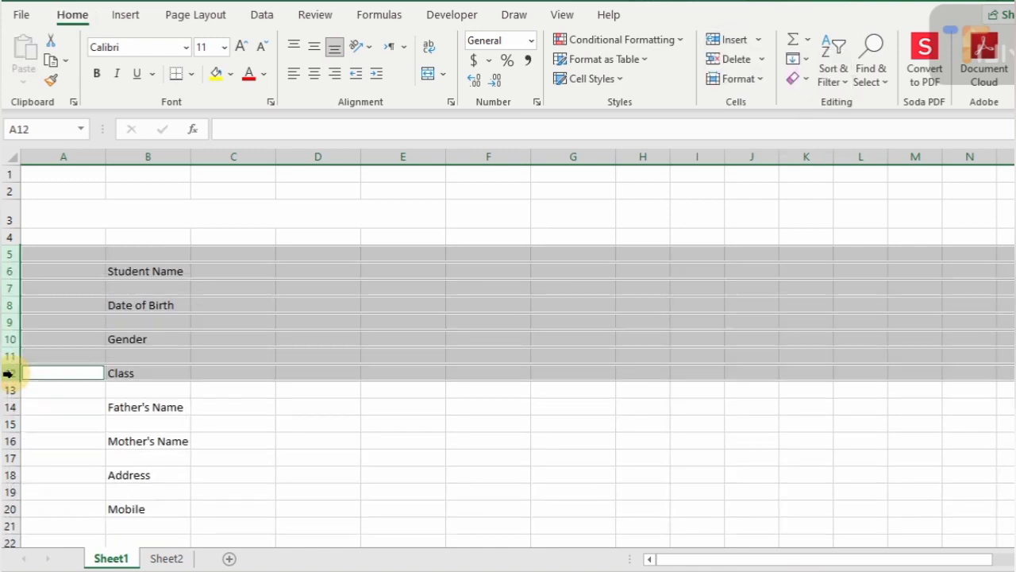
{"action": "left_click", "coordinate": [77, 305]}
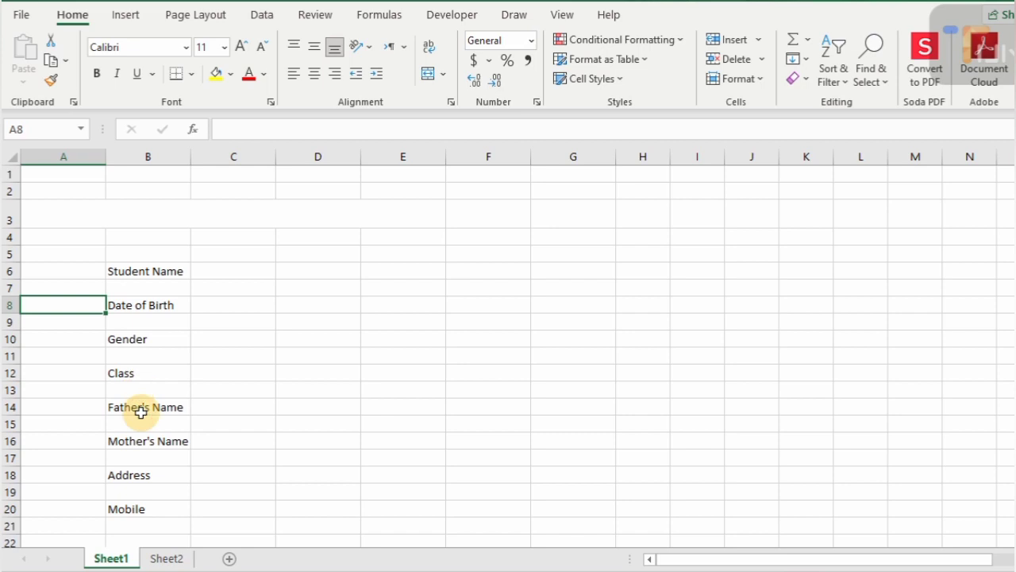
- Delete the blank row 5 so Student Name sits in B5
{"action": "left_click", "coordinate": [6, 253]}
{"action": "key", "text": "alt"}
{"action": "key", "text": "h"}
{"action": "key", "text": "d"}
{"action": "key", "text": "r"}
{"action": "key", "text": "Down"}
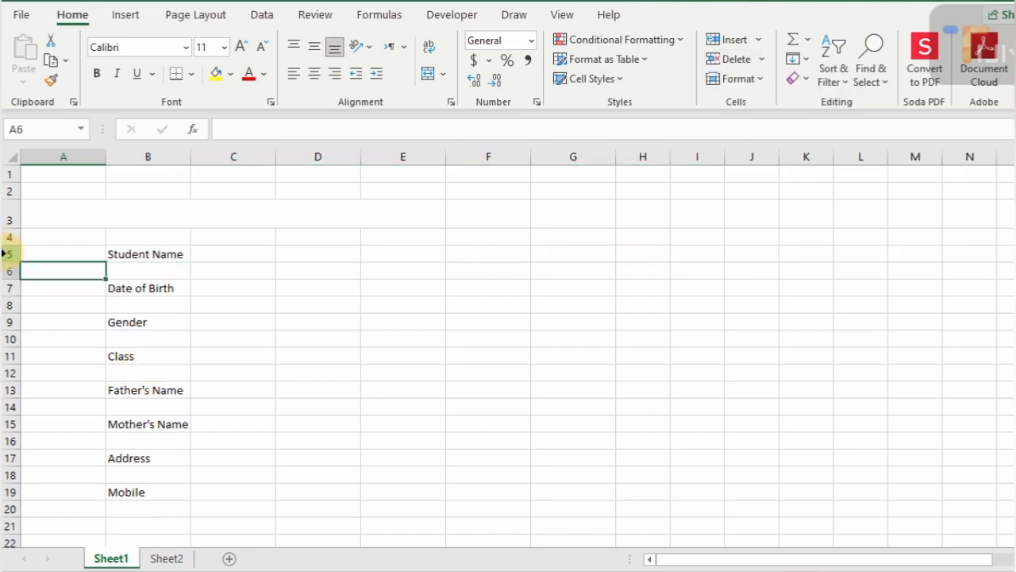
{"action": "key", "text": "Right"}
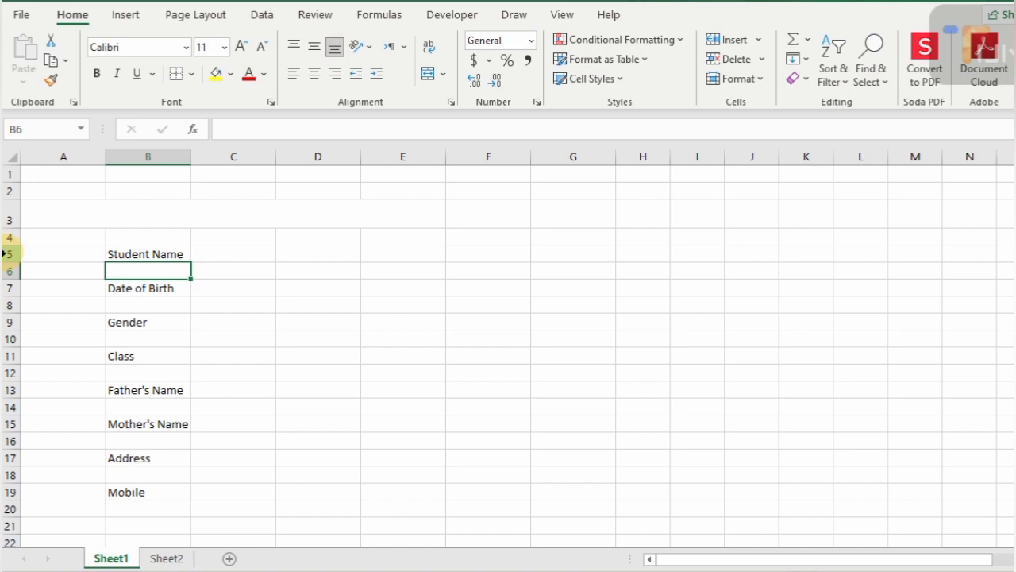
- Merge A1:E1, make row 1 taller, and enter the title 'Adarsha Residential High Shool'
{"action": "left_click_drag", "start_coordinate": [54, 172], "coordinate": [367, 155]}
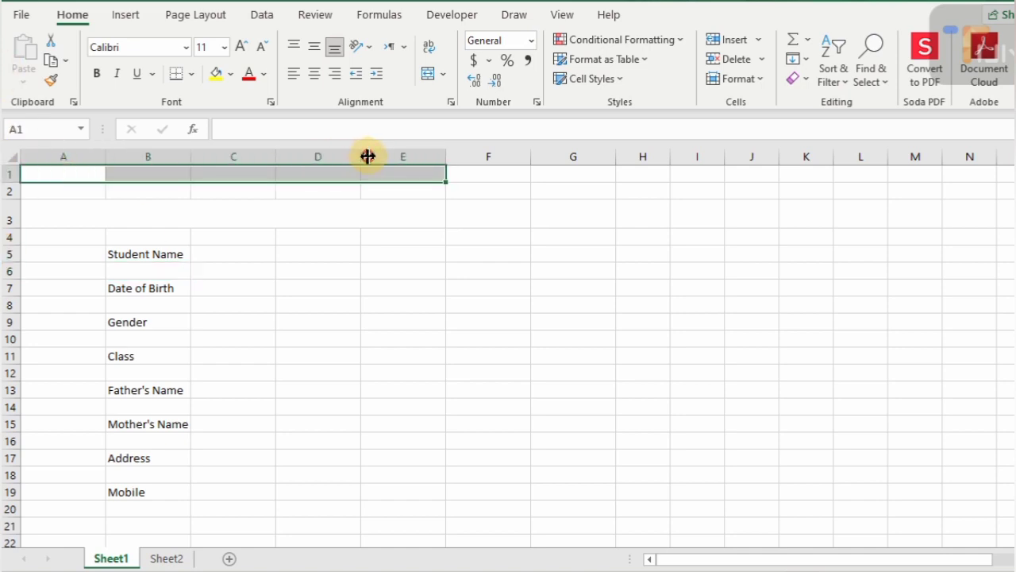
{"action": "left_click", "coordinate": [429, 77]}
{"action": "left_click_drag", "start_coordinate": [11, 182], "coordinate": [16, 198]}
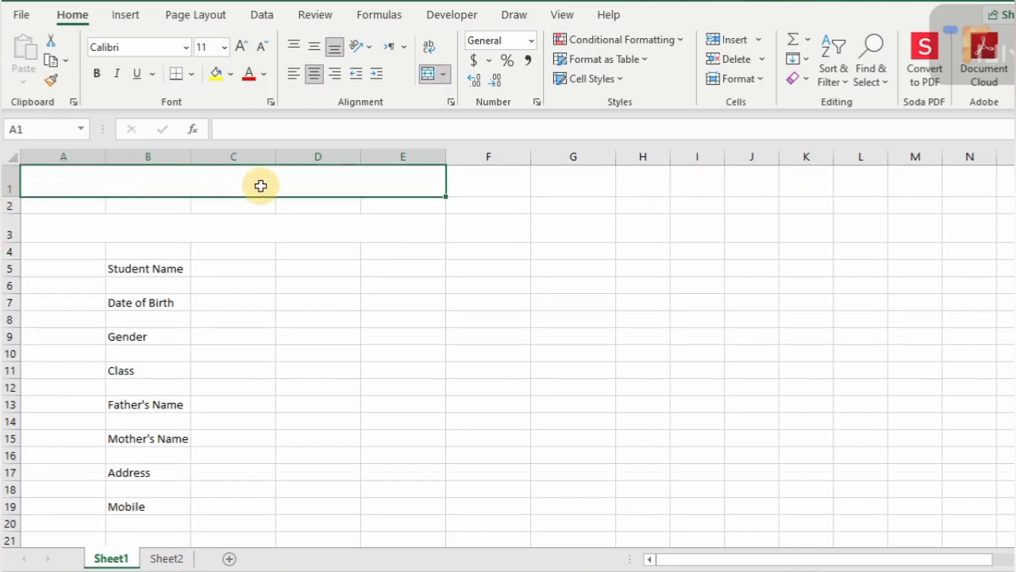
{"action": "type", "text": "Ada"}
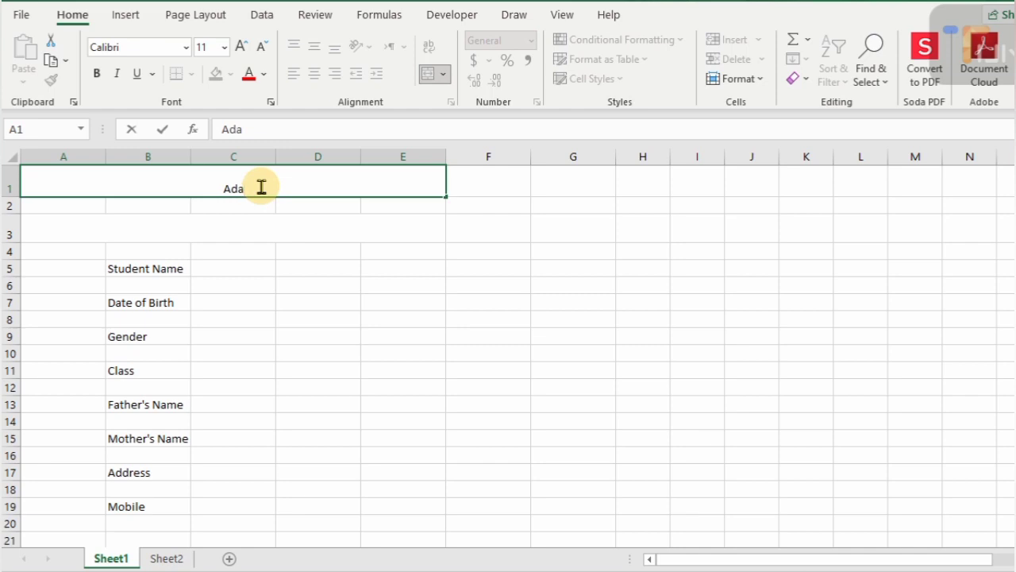
{"action": "type", "text": "rsha"}
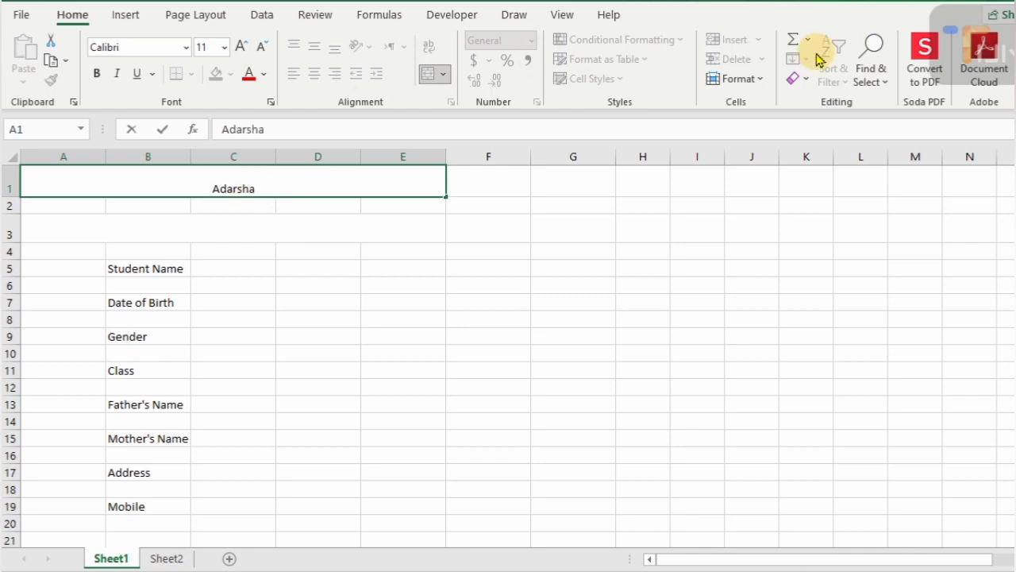
{"action": "type", "text": " Resi"}
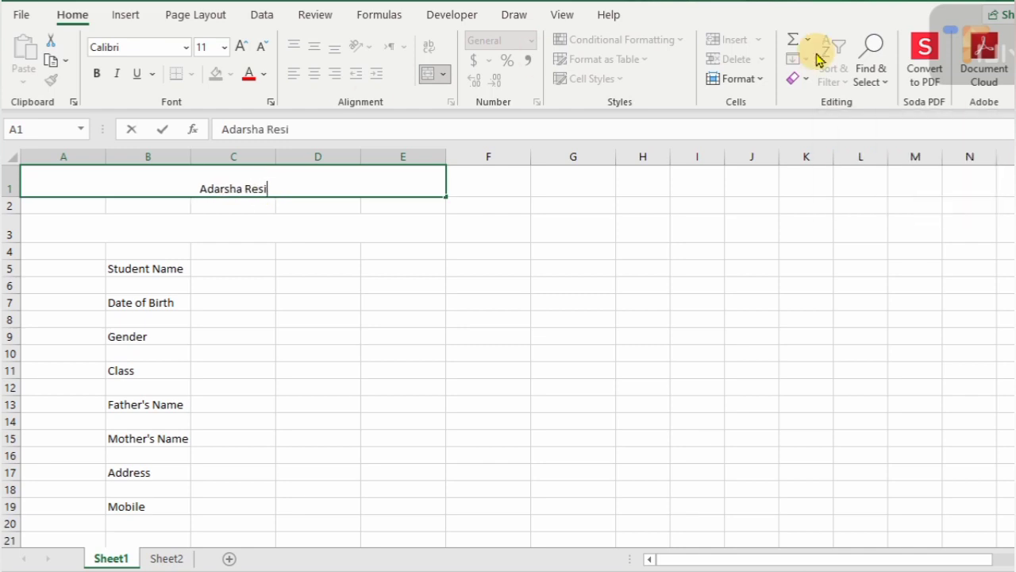
{"action": "type", "text": "dential"}
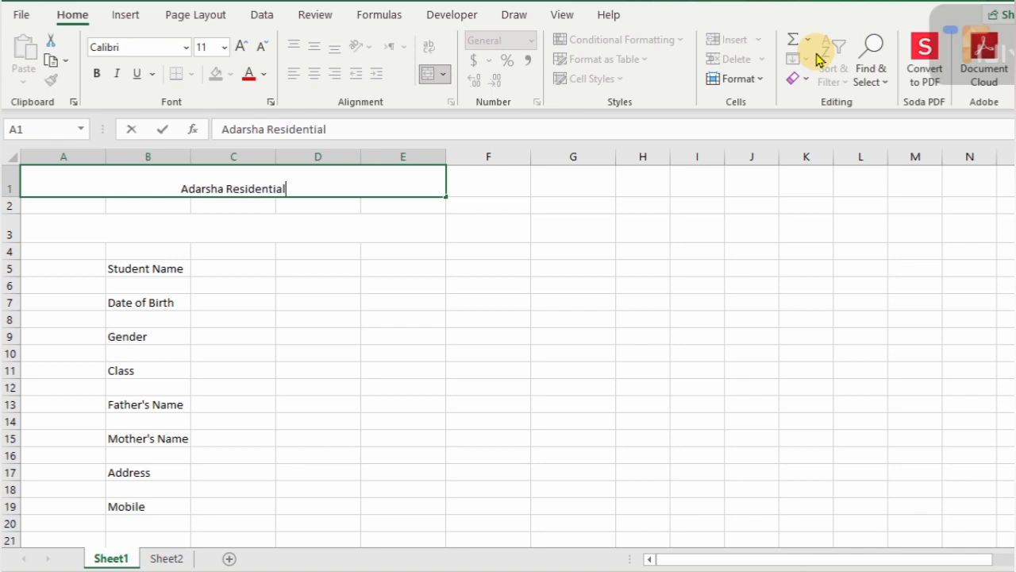
{"action": "type", "text": " High"}
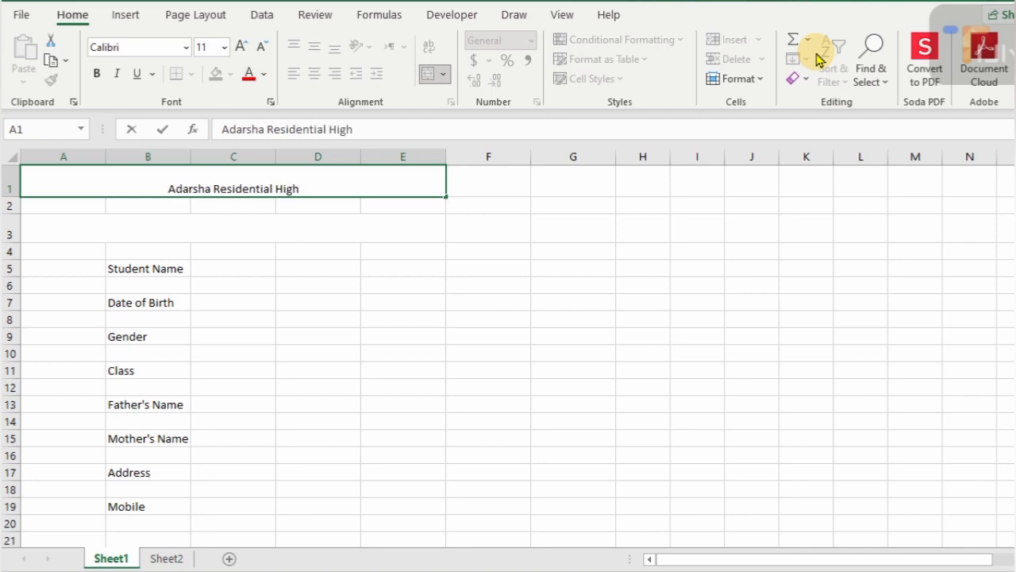
{"action": "type", "text": " Shool"}
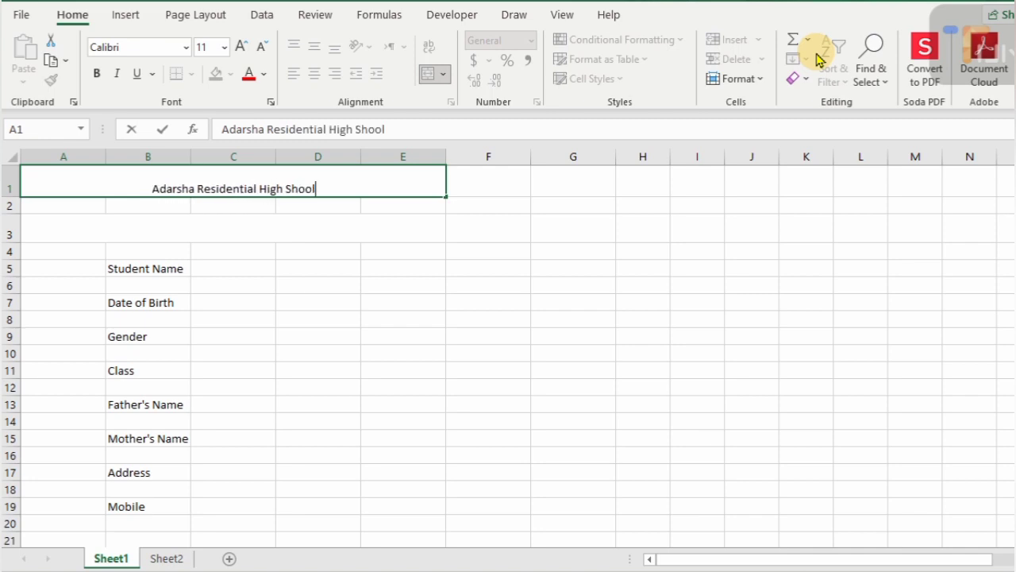
{"action": "key", "text": "ctrl+Return"}
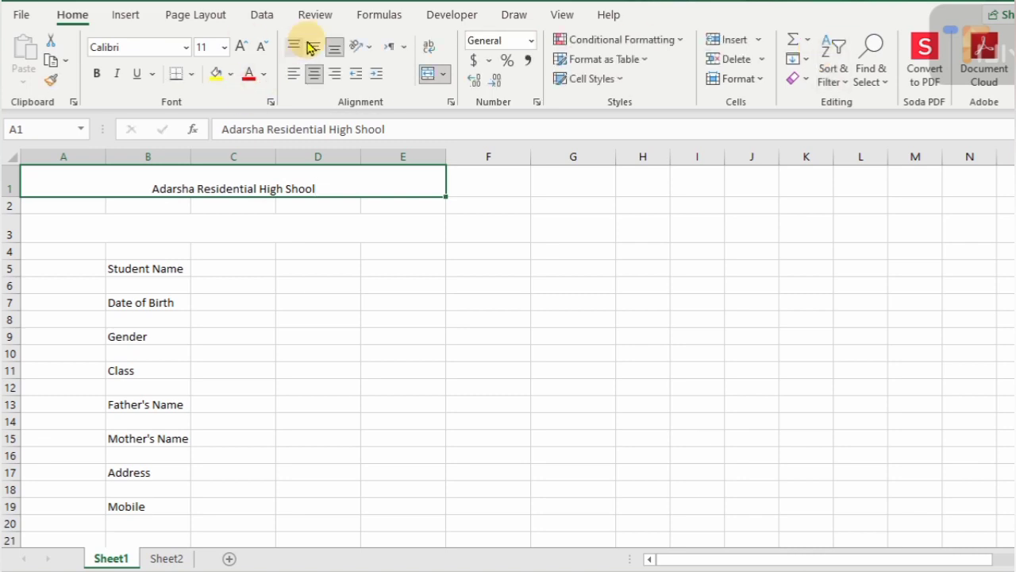
- Format the title middle-aligned, bold, size 20, white text on purple fill
{"action": "left_click", "coordinate": [315, 46]}
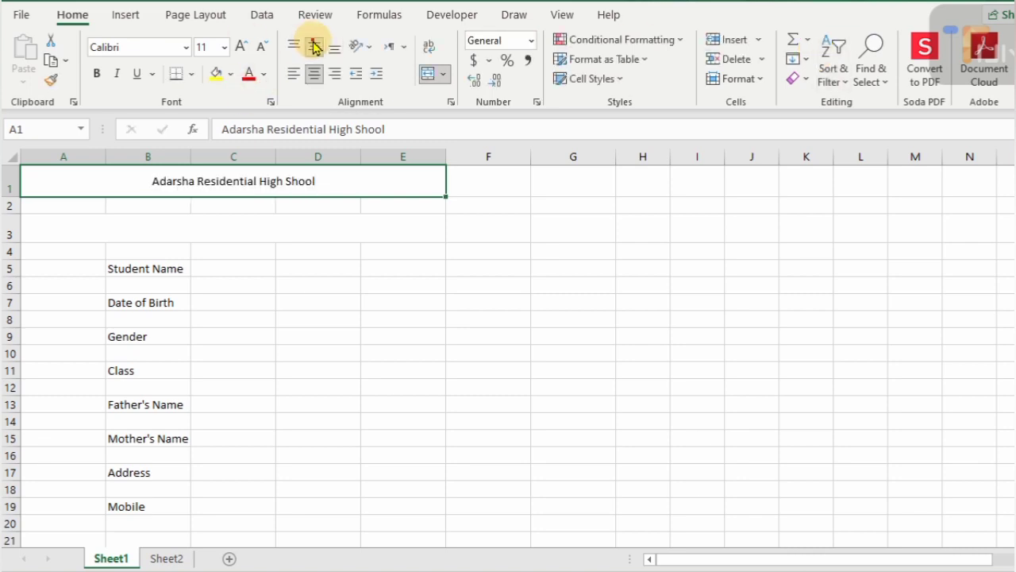
{"action": "left_click", "coordinate": [243, 46]}
{"action": "left_click", "coordinate": [243, 46]}
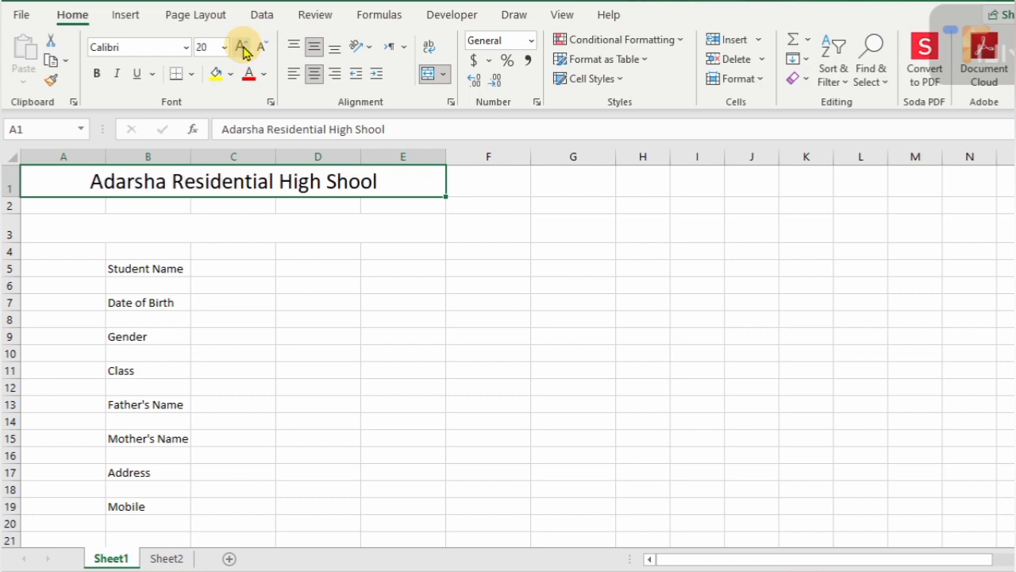
{"action": "left_click", "coordinate": [96, 74]}
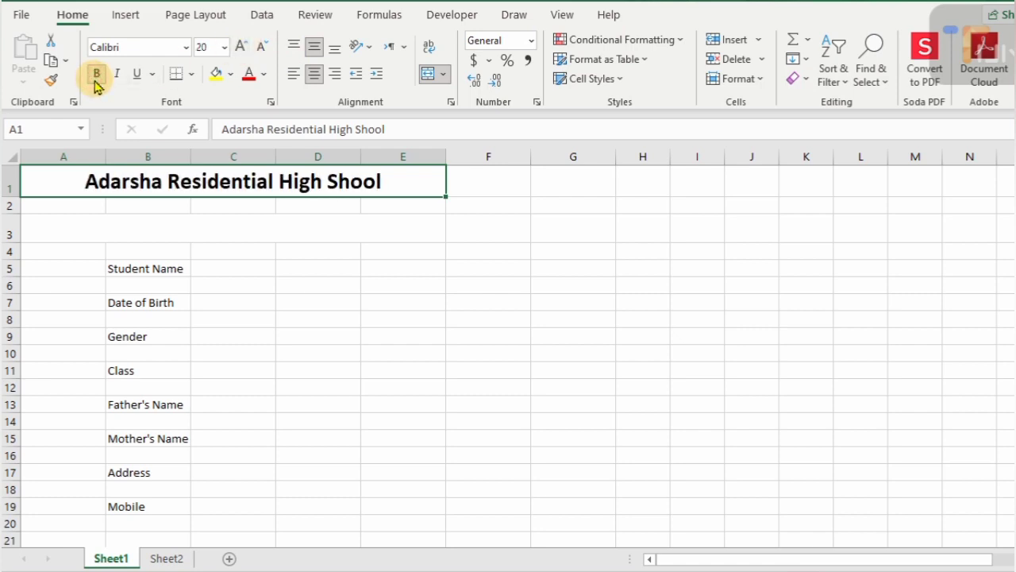
{"action": "left_click", "coordinate": [231, 74]}
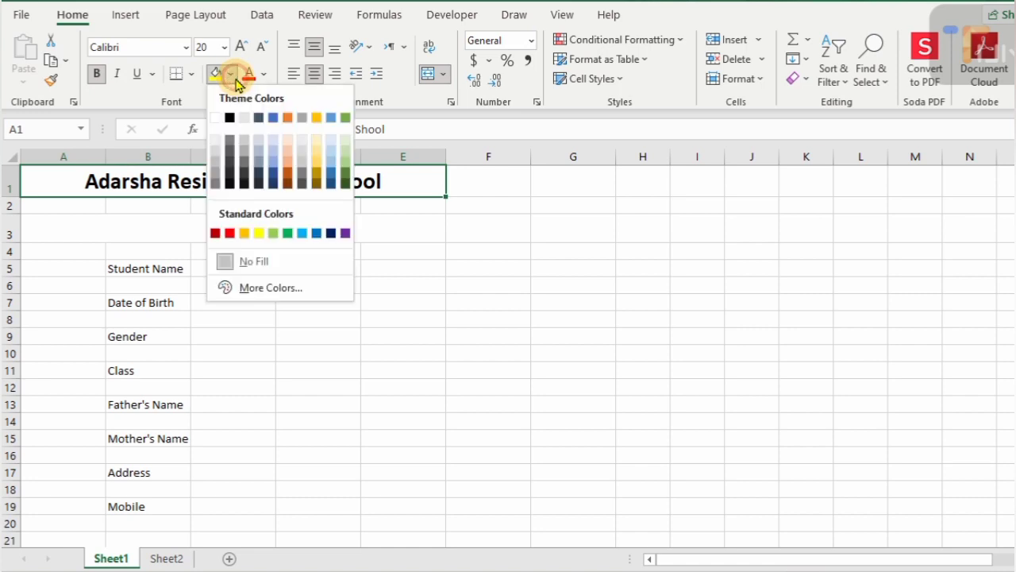
{"action": "left_click", "coordinate": [345, 234]}
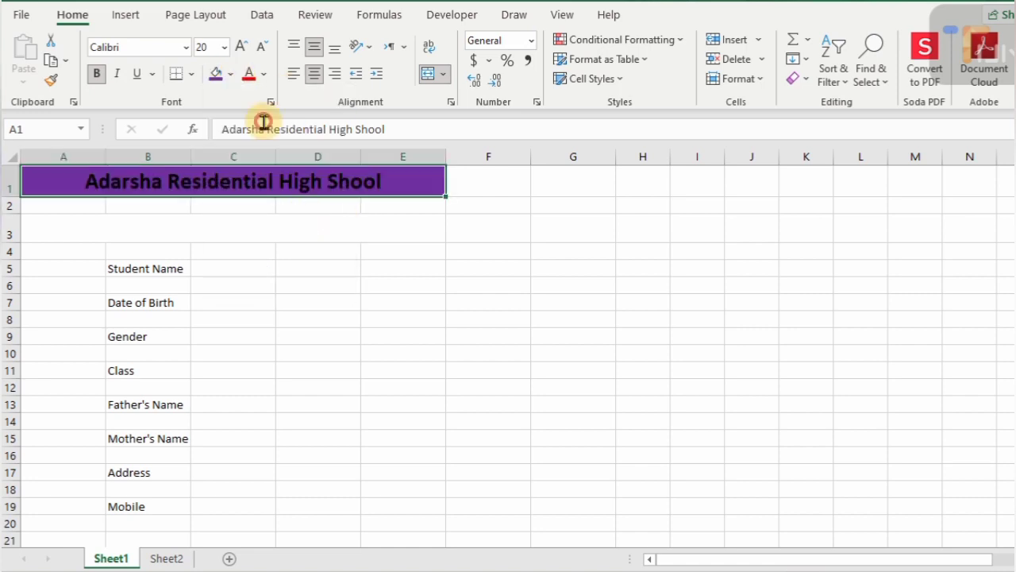
{"action": "left_click", "coordinate": [265, 76]}
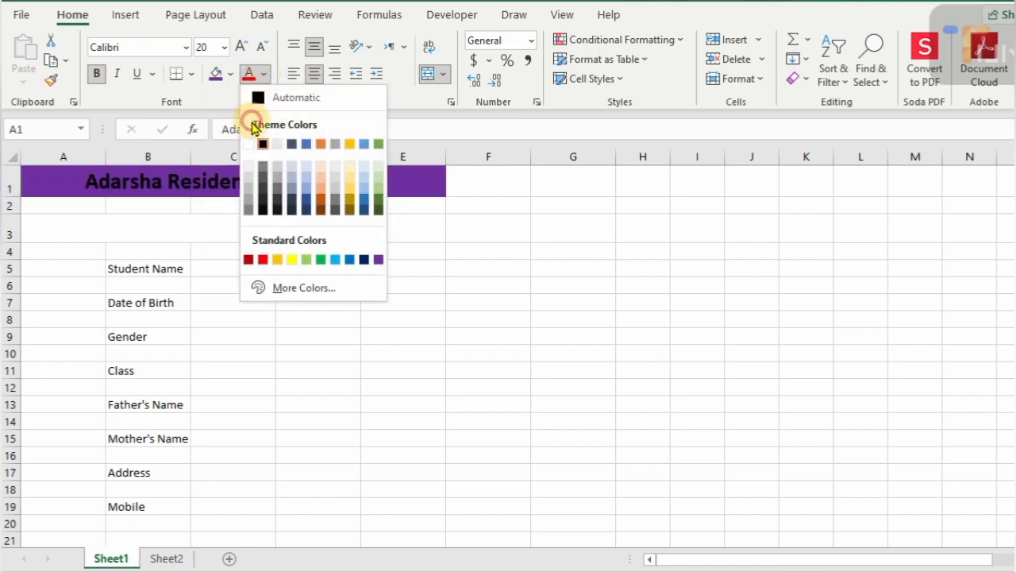
{"action": "left_click", "coordinate": [248, 147]}
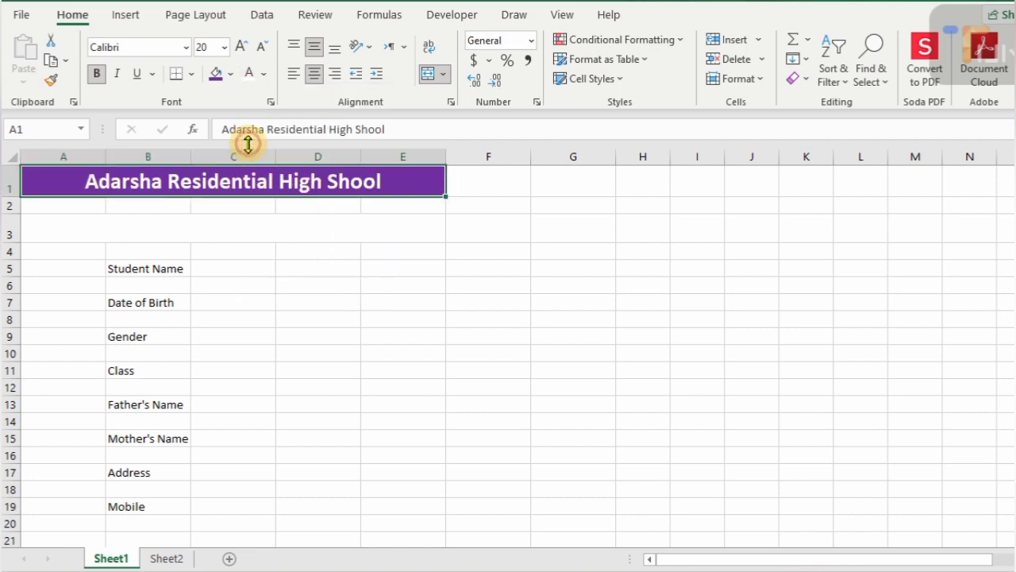
{"action": "left_click", "coordinate": [182, 208]}
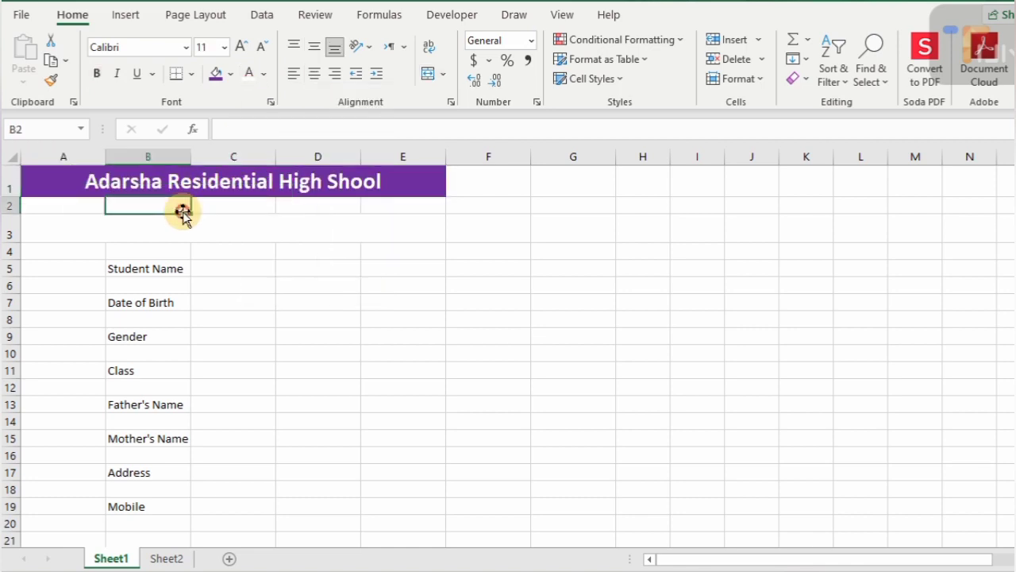
- Draw a rounded rectangle across rows 2–3 under the title
{"action": "left_click", "coordinate": [127, 16]}
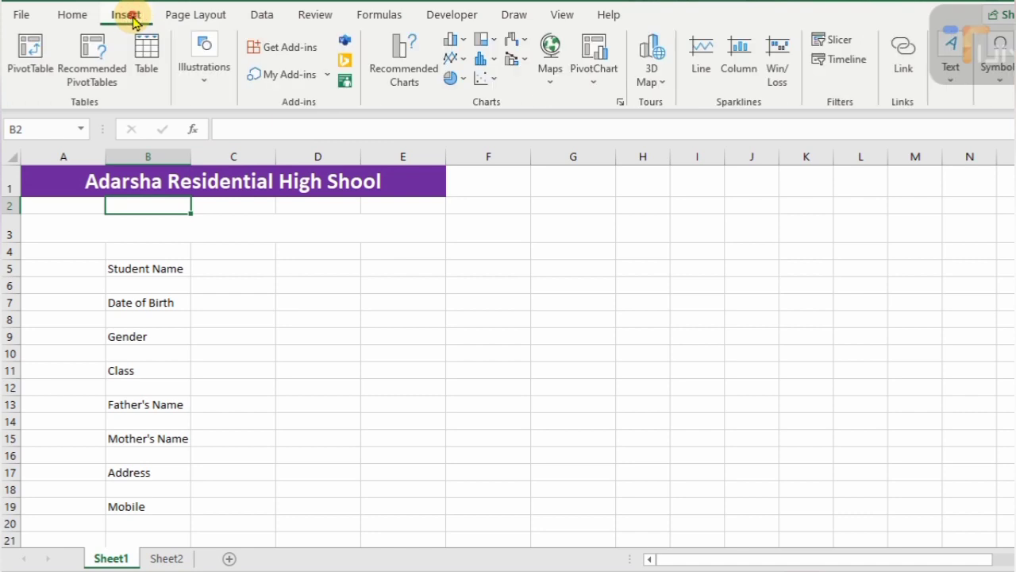
{"action": "left_click", "coordinate": [202, 72]}
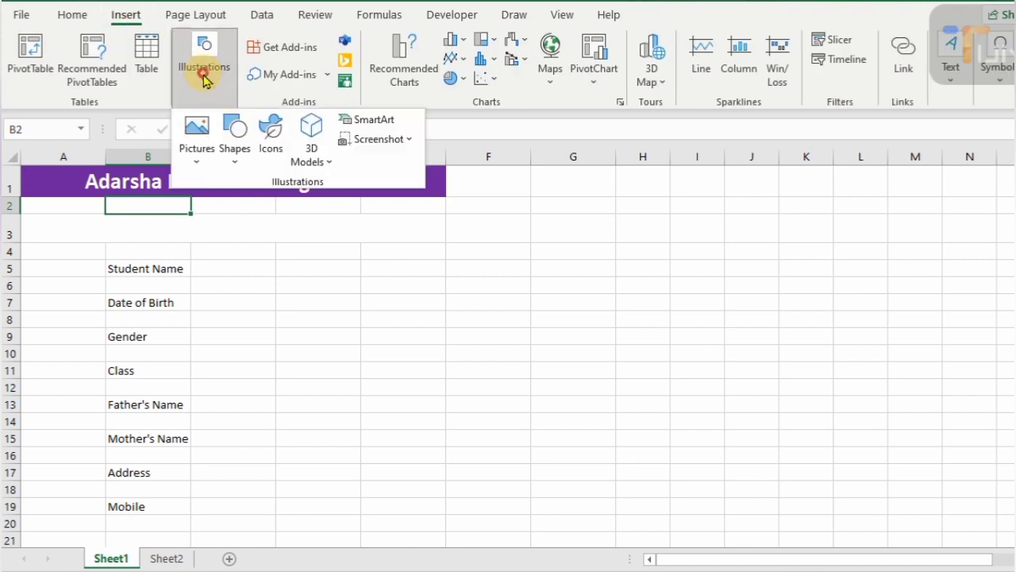
{"action": "left_click", "coordinate": [237, 162]}
{"action": "left_click", "coordinate": [314, 208]}
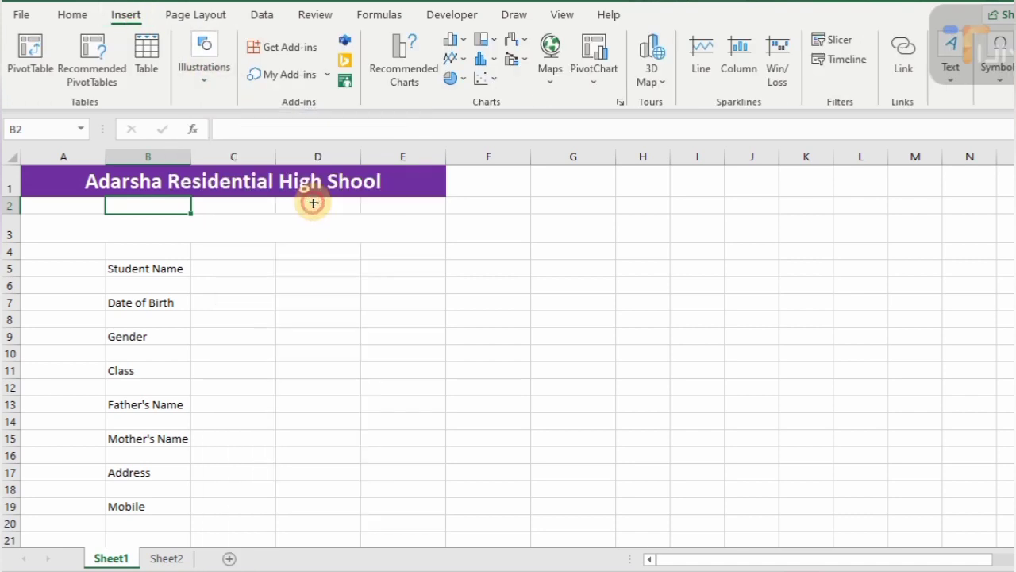
{"action": "mouse_move", "coordinate": [83, 204]}
{"action": "left_mouse_down"}
{"action": "mouse_move", "coordinate": [212, 223]}
{"action": "mouse_move", "coordinate": [397, 223]}
{"action": "mouse_move", "coordinate": [358, 231]}
{"action": "left_mouse_up"}
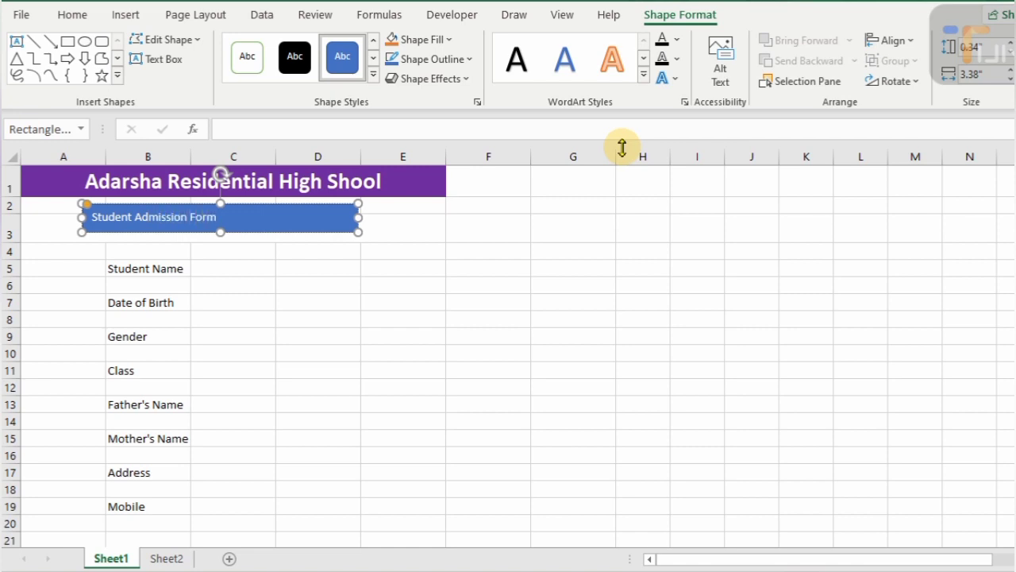
- Make the 'Student Admission Form' box text centred, bold and size 18
{"action": "key", "text": "ctrl+a"}
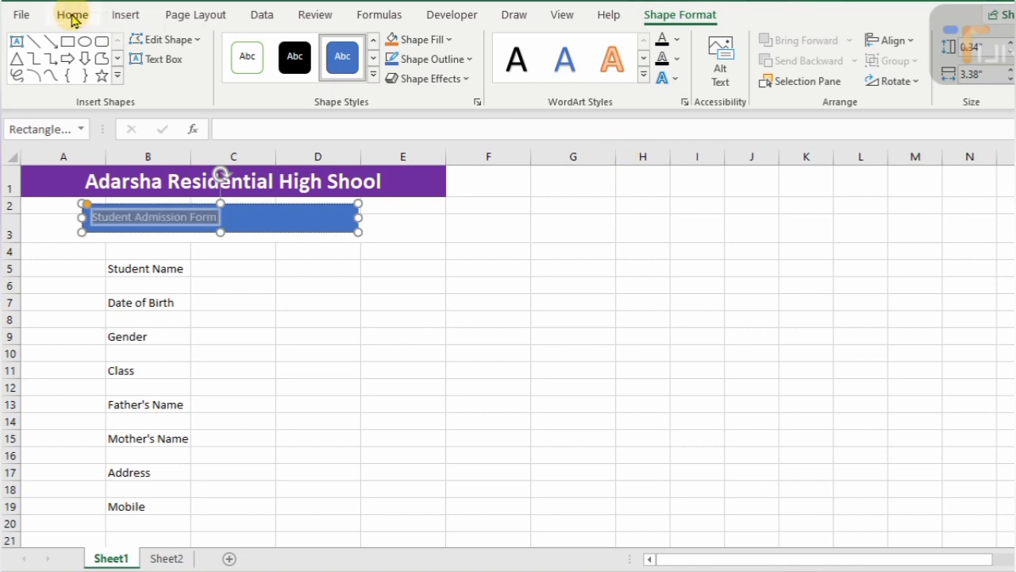
{"action": "left_click", "coordinate": [73, 15]}
{"action": "left_click", "coordinate": [315, 74]}
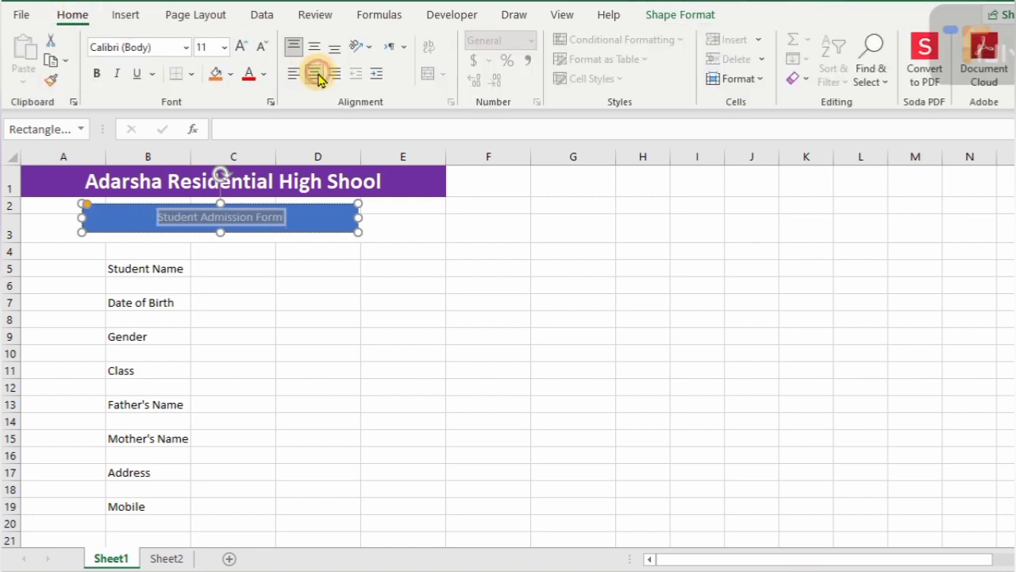
{"action": "left_click", "coordinate": [239, 47]}
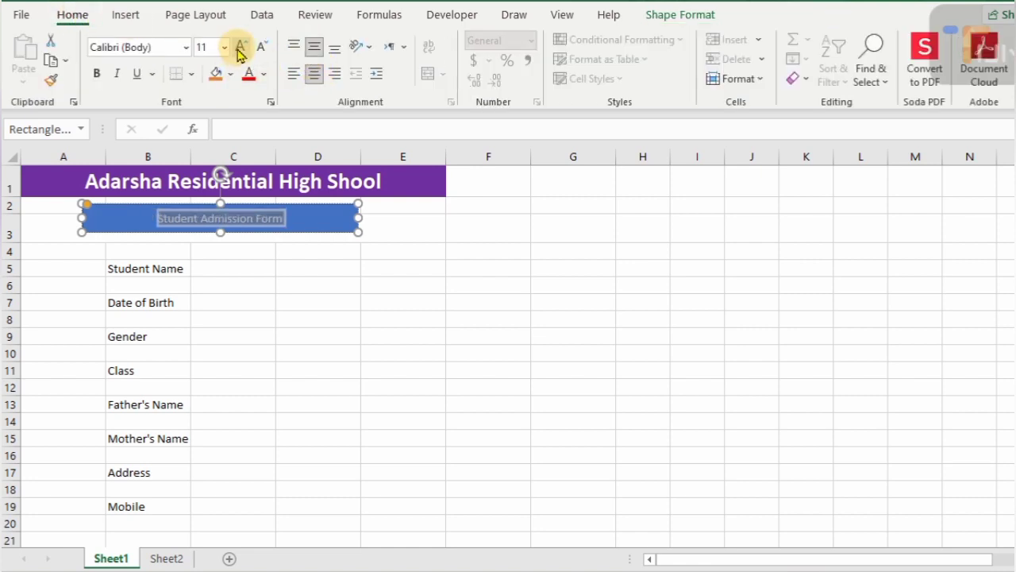
{"action": "left_click", "coordinate": [240, 46]}
{"action": "left_click", "coordinate": [240, 47]}
{"action": "left_click", "coordinate": [240, 46]}
{"action": "key", "text": "ctrl+b"}
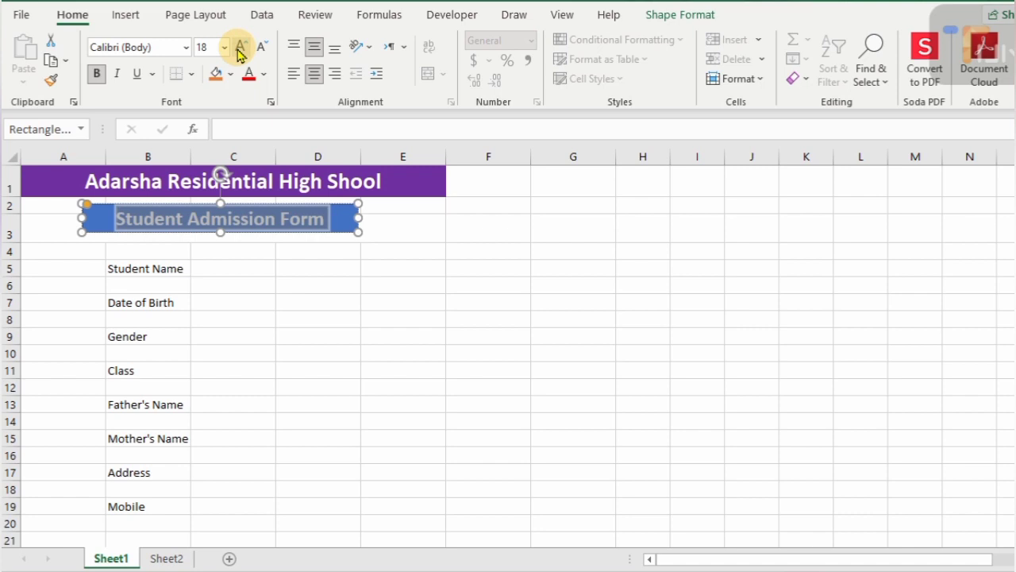
{"action": "left_click", "coordinate": [397, 222]}
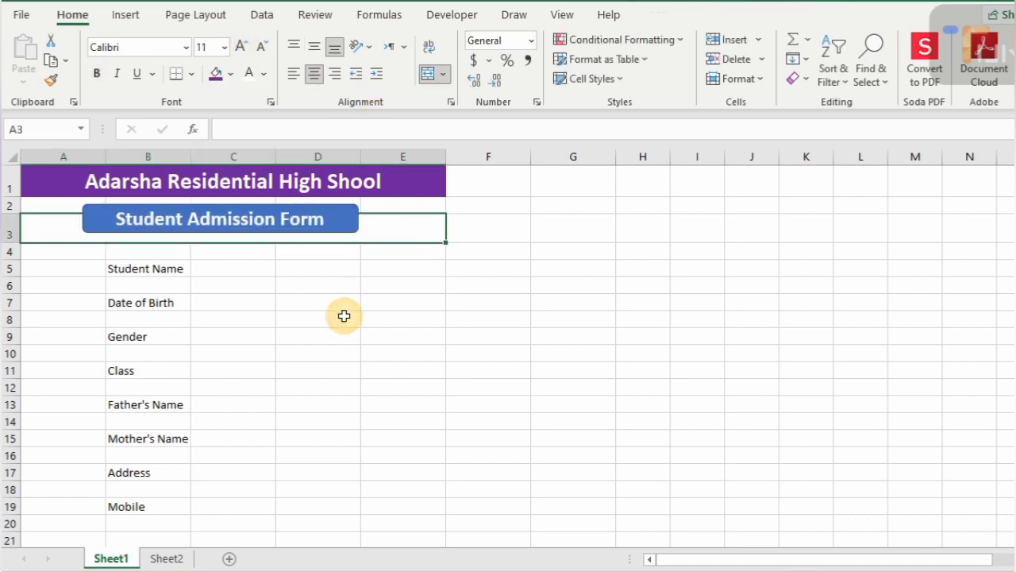
- Fill the entire sheet with a custom purple chosen from the More Colors hexagon
{"action": "left_click", "coordinate": [11, 154]}
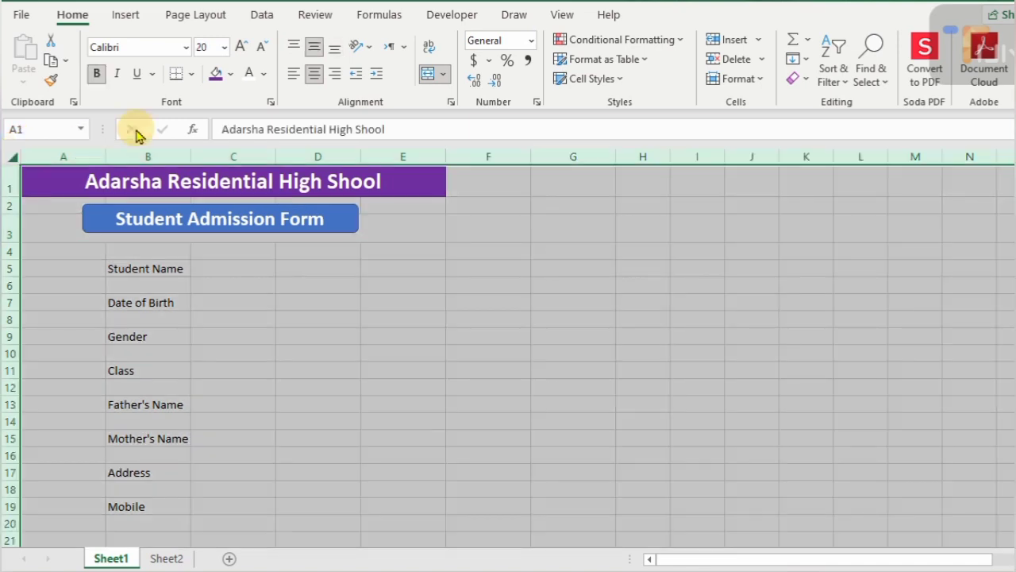
{"action": "left_click", "coordinate": [230, 74]}
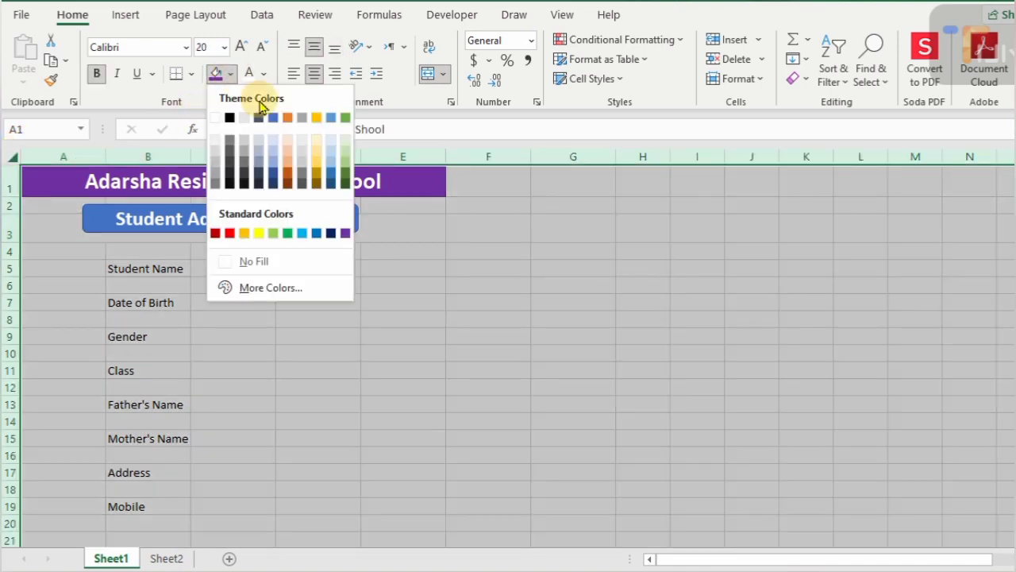
{"action": "left_click", "coordinate": [292, 287]}
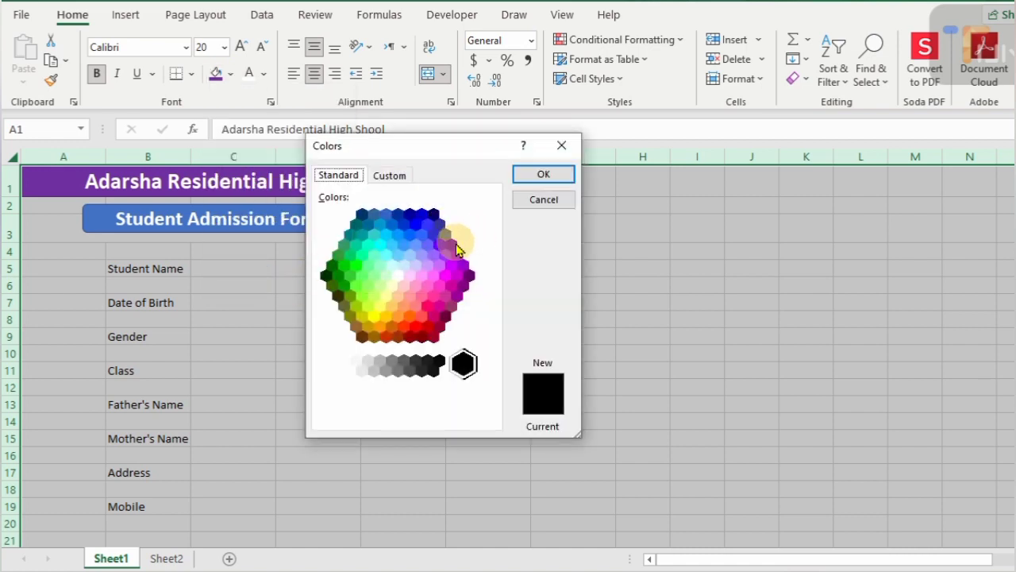
{"action": "left_click", "coordinate": [451, 245]}
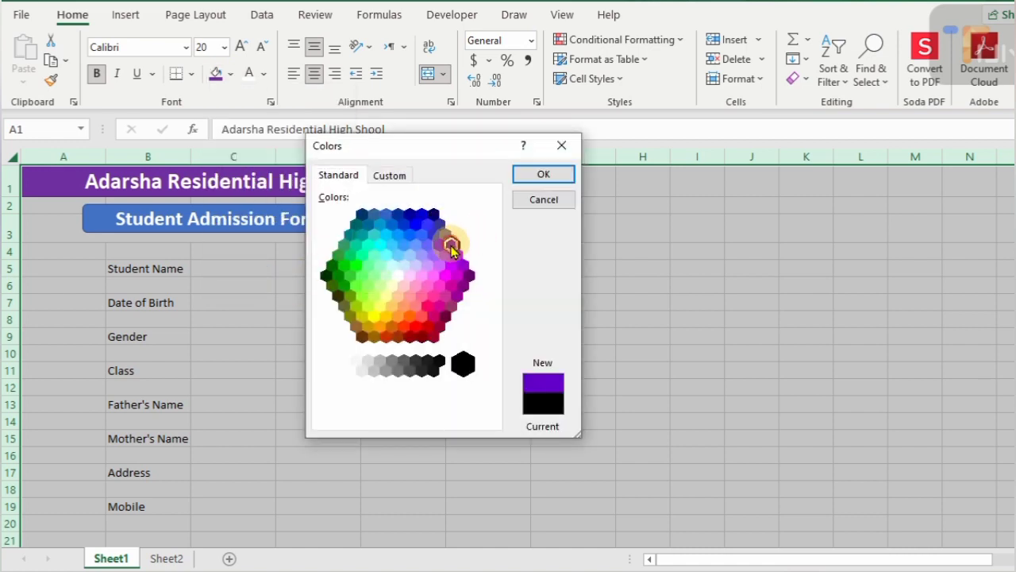
{"action": "left_click", "coordinate": [548, 173]}
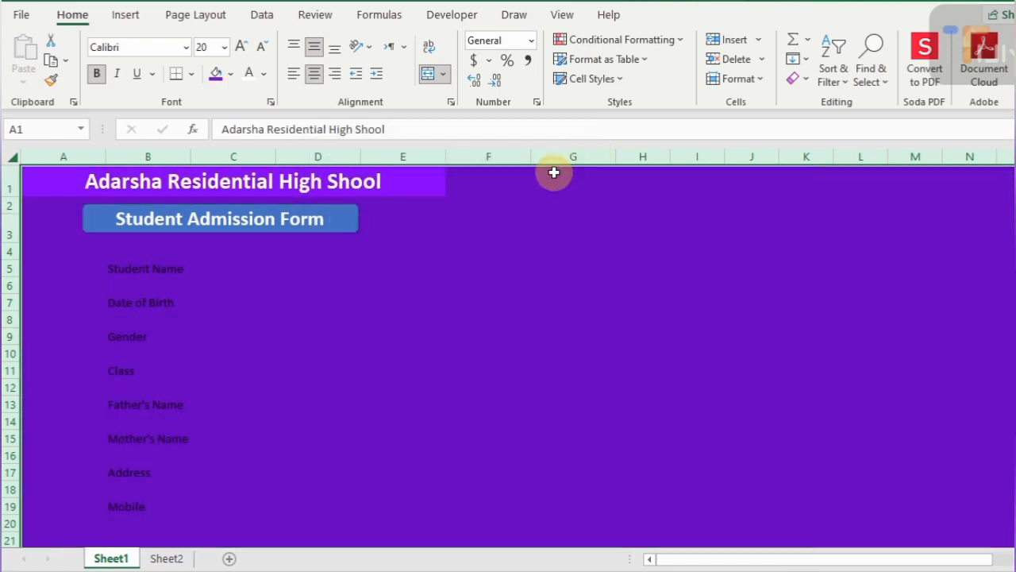
{"action": "left_click_drag", "start_coordinate": [156, 270], "coordinate": [141, 504]}
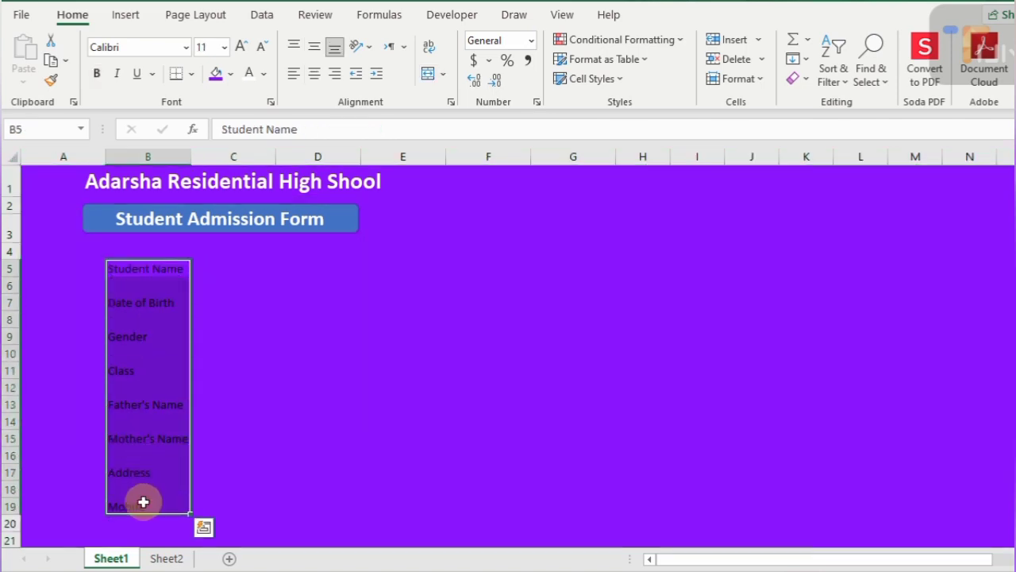
- Set the B5:B19 labels to 14-point white text
{"action": "left_click", "coordinate": [241, 50]}
{"action": "left_click", "coordinate": [241, 49]}
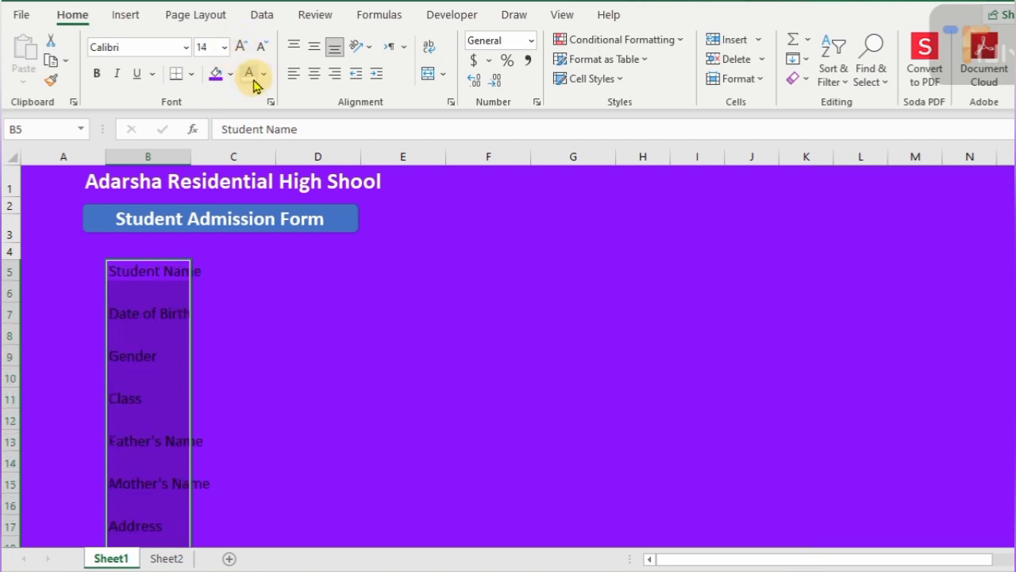
{"action": "left_click", "coordinate": [251, 73]}
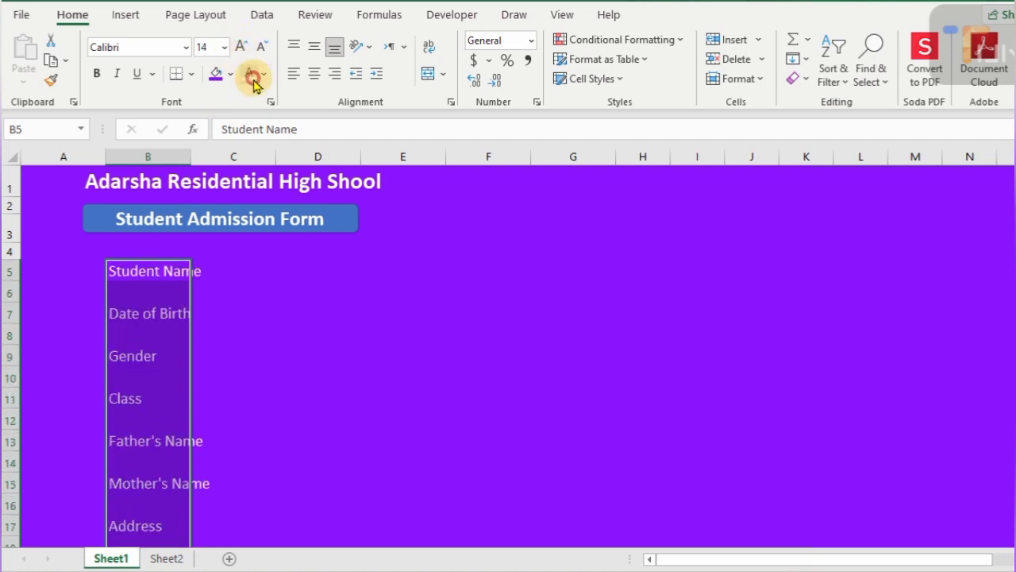
{"action": "left_click", "coordinate": [8, 270]}
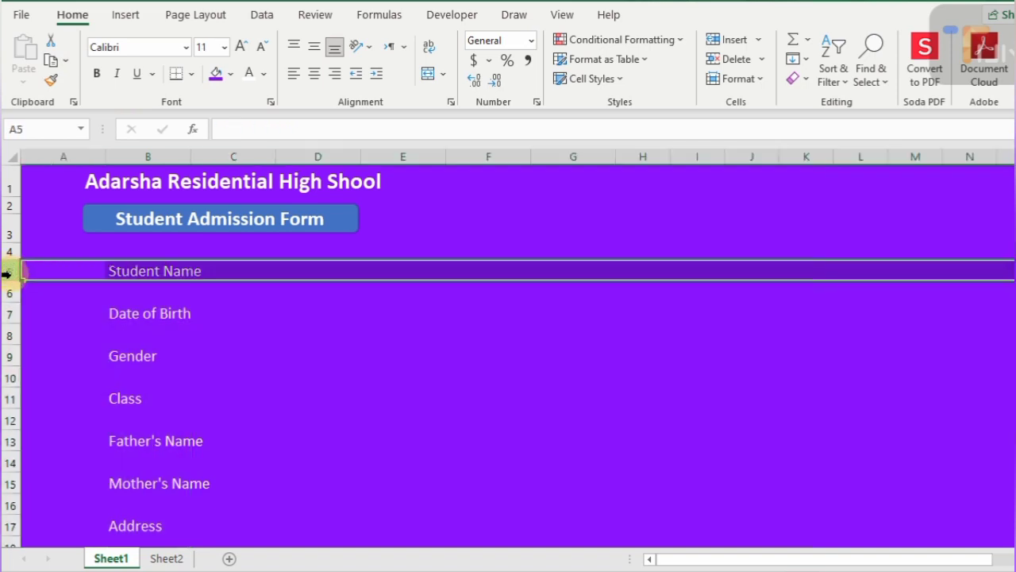
- Make the odd label rows 5–19 taller with middle-aligned text
{"action": "left_click", "coordinate": [7, 314], "text": "ctrl"}
{"action": "left_click", "coordinate": [6, 355], "text": "ctrl"}
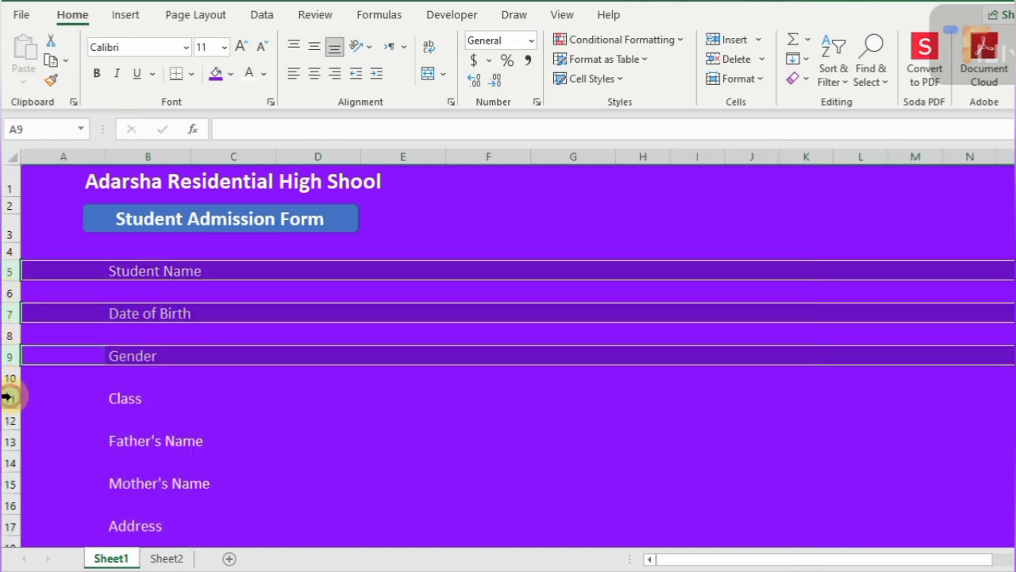
{"action": "left_click", "coordinate": [7, 398], "text": "ctrl"}
{"action": "left_click", "coordinate": [7, 441], "text": "ctrl"}
{"action": "left_click", "coordinate": [8, 482], "text": "ctrl"}
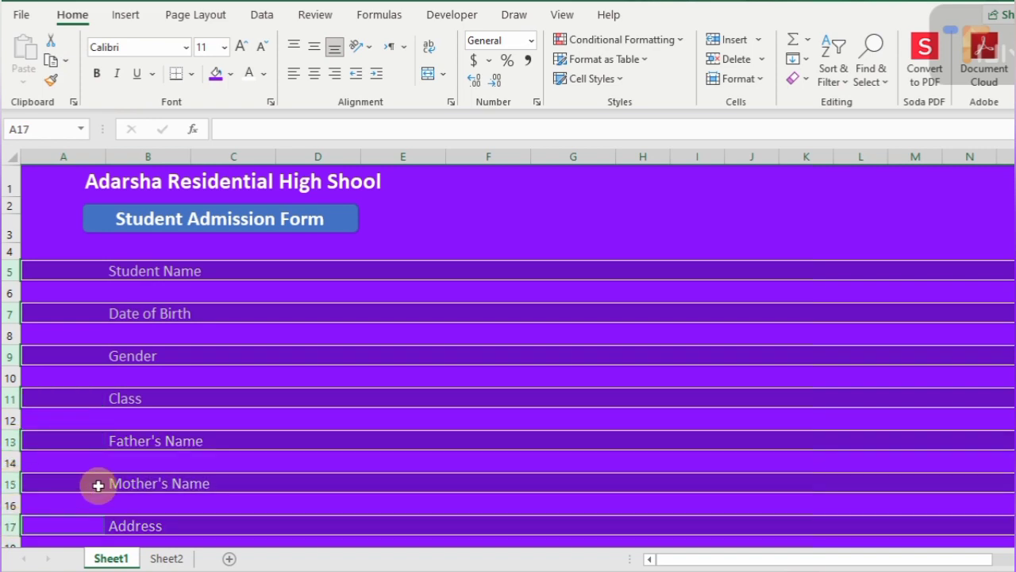
{"action": "scroll", "coordinate": [97, 483], "scroll_direction": "down", "scroll_amount": 2}
{"action": "left_click", "coordinate": [8, 453], "text": "ctrl"}
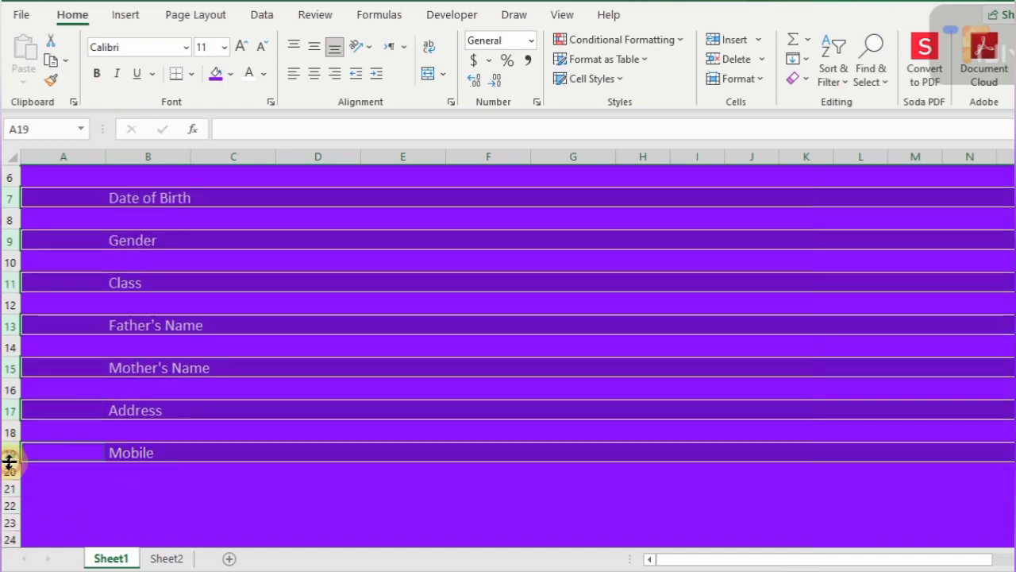
{"action": "left_click_drag", "start_coordinate": [8, 460], "coordinate": [9, 467]}
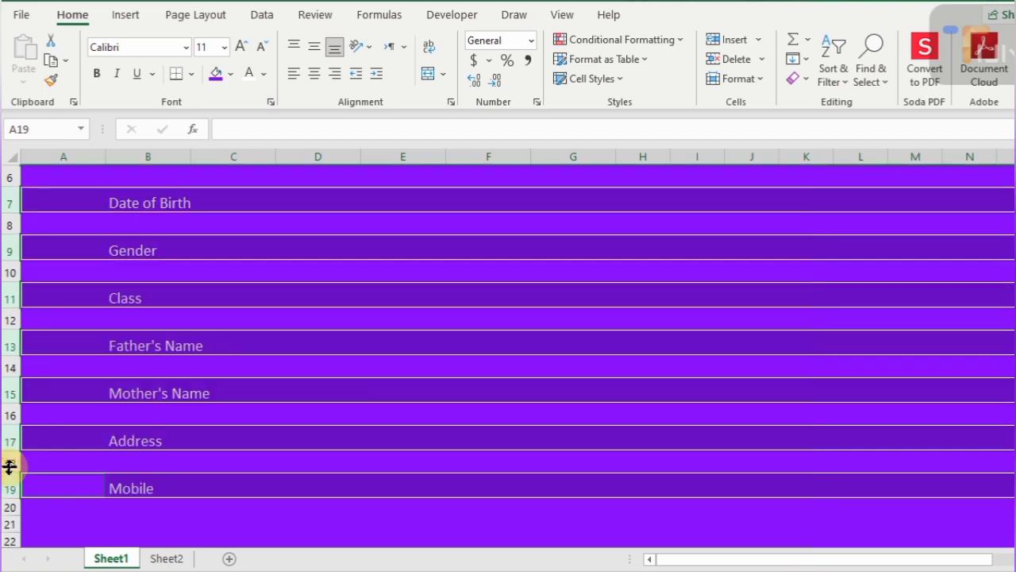
{"action": "left_click", "coordinate": [314, 51]}
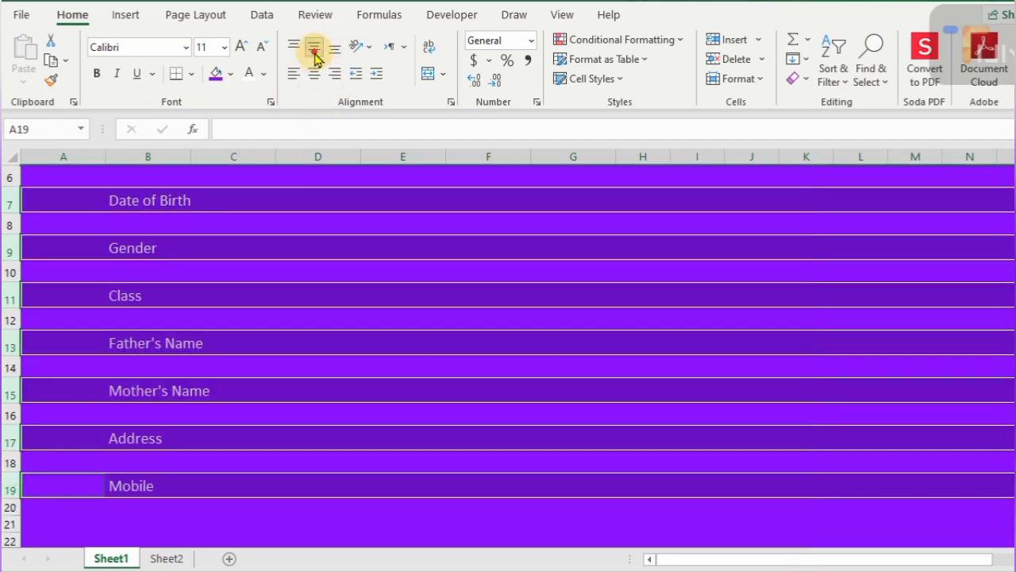
- Shrink the even gap rows 6–18 to height 12 and widen column B to 17.86
{"action": "left_click", "coordinate": [10, 462]}
{"action": "left_click", "coordinate": [9, 415], "text": "ctrl"}
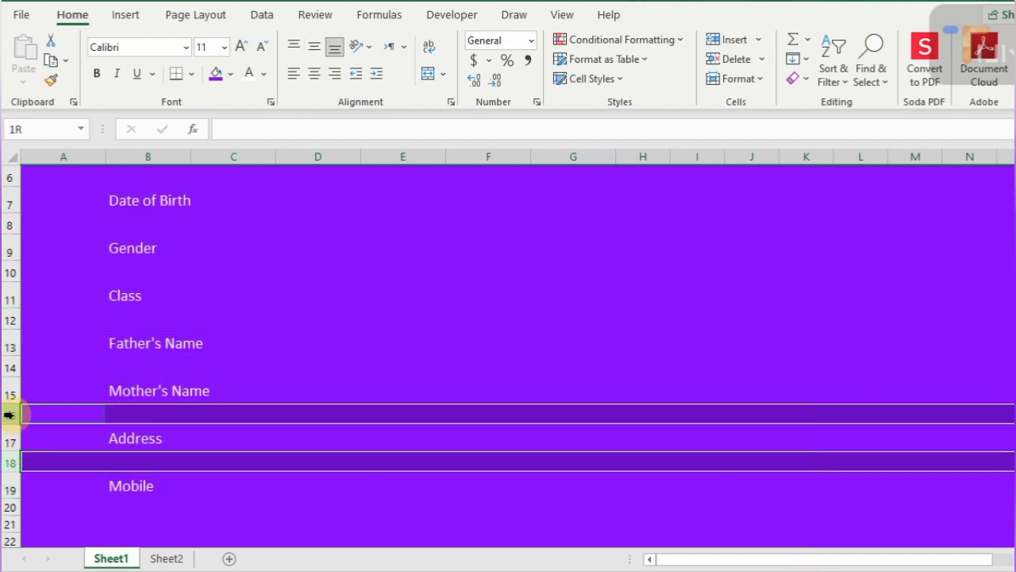
{"action": "left_click", "coordinate": [8, 361], "text": "ctrl"}
{"action": "left_click", "coordinate": [10, 320], "text": "ctrl"}
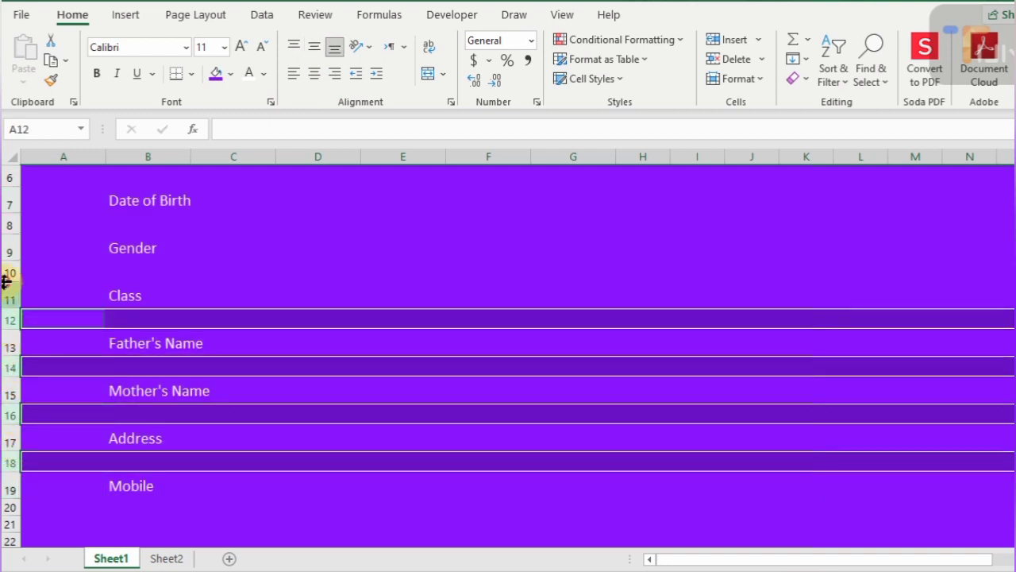
{"action": "left_click", "coordinate": [10, 271], "text": "ctrl"}
{"action": "left_click", "coordinate": [7, 226], "text": "ctrl"}
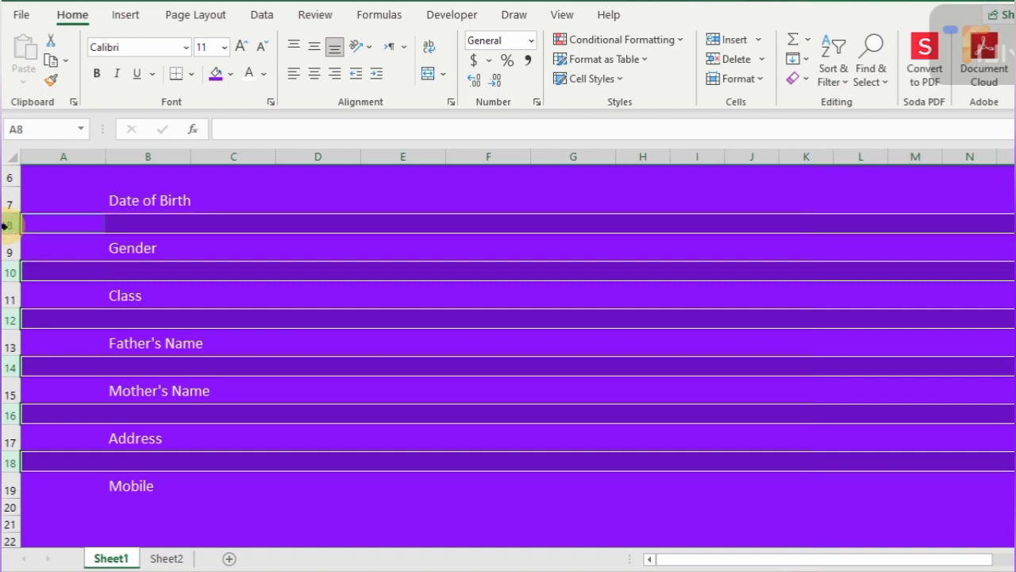
{"action": "scroll", "coordinate": [6, 226], "scroll_direction": "up", "scroll_amount": 2}
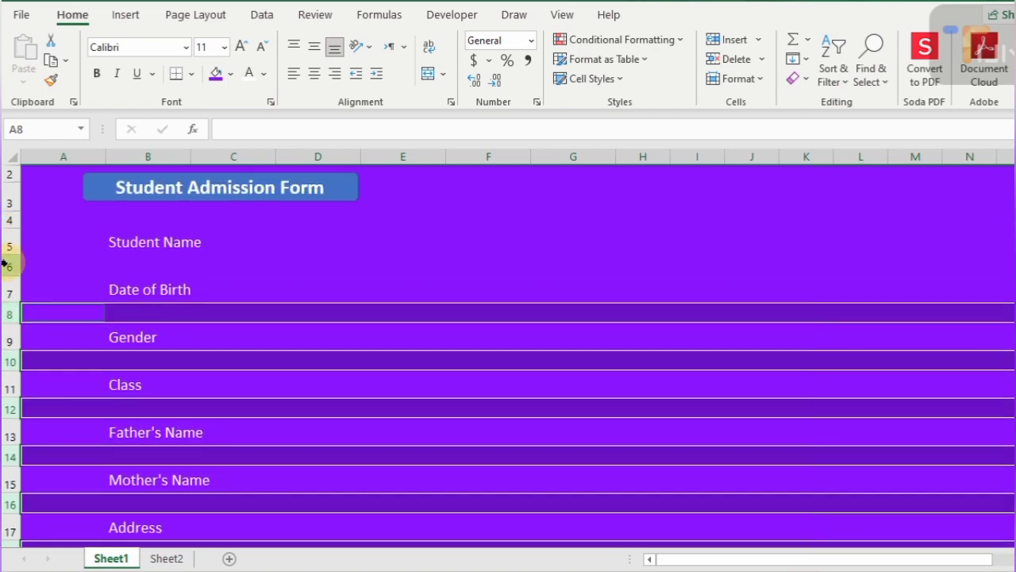
{"action": "left_click", "coordinate": [6, 266], "text": "ctrl"}
{"action": "left_click_drag", "start_coordinate": [7, 274], "coordinate": [7, 258]}
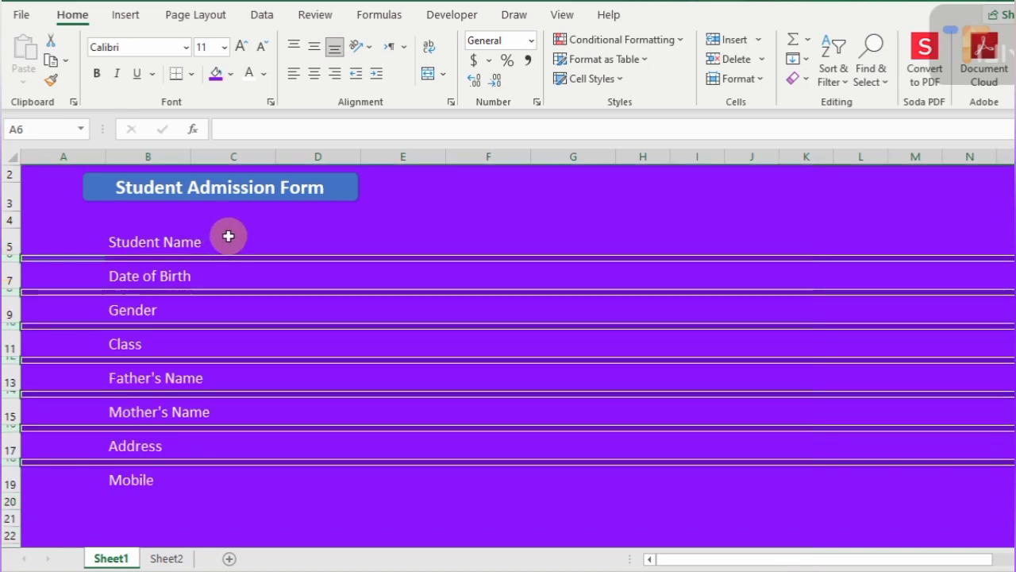
{"action": "left_click", "coordinate": [164, 244]}
{"action": "left_click_drag", "start_coordinate": [189, 155], "coordinate": [214, 162]}
- Select C5:D5 and start a conditional formatting rule for blank cells
{"action": "left_click", "coordinate": [246, 237]}
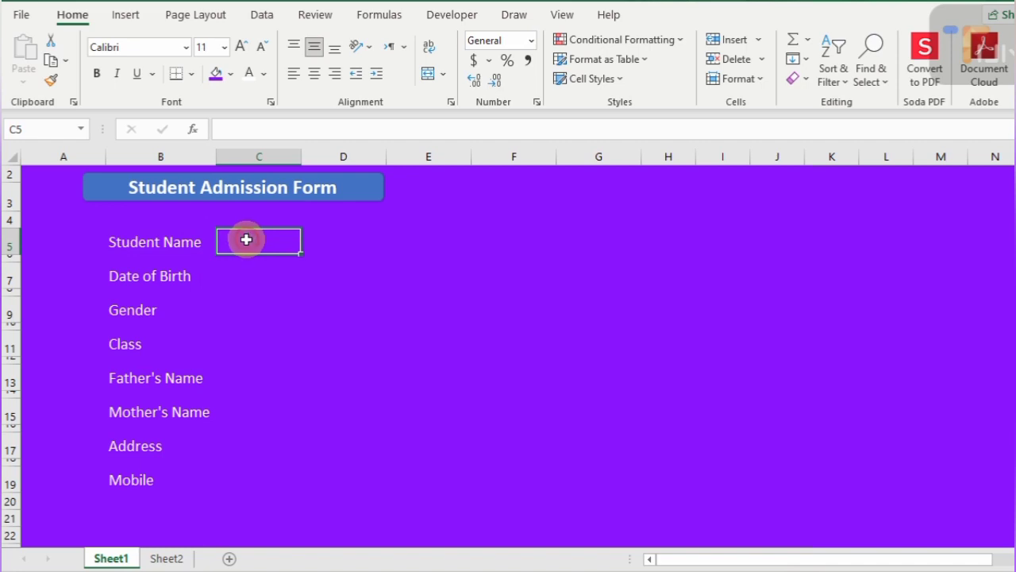
{"action": "left_click_drag", "start_coordinate": [234, 240], "coordinate": [229, 239]}
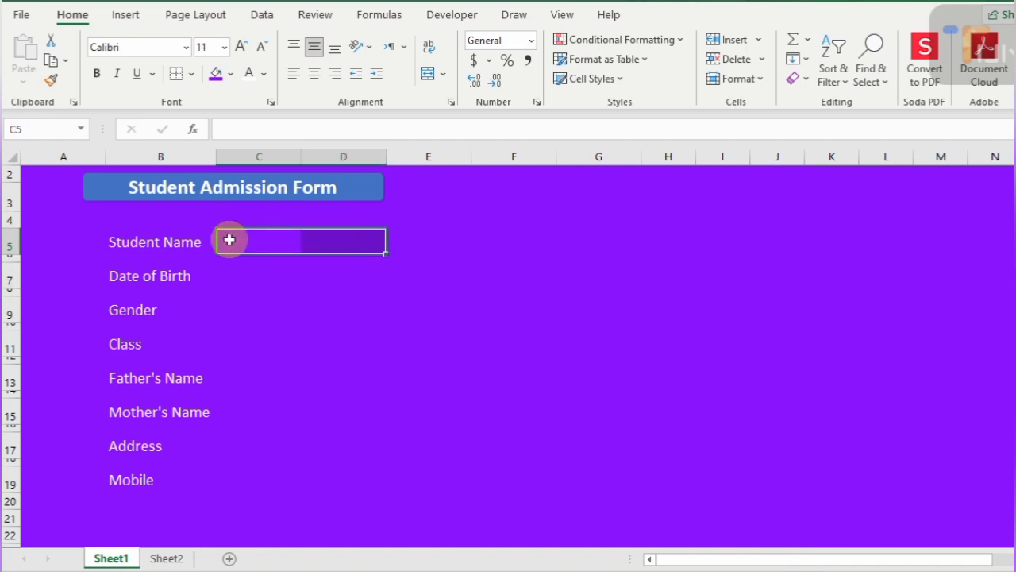
{"action": "left_click", "coordinate": [680, 44]}
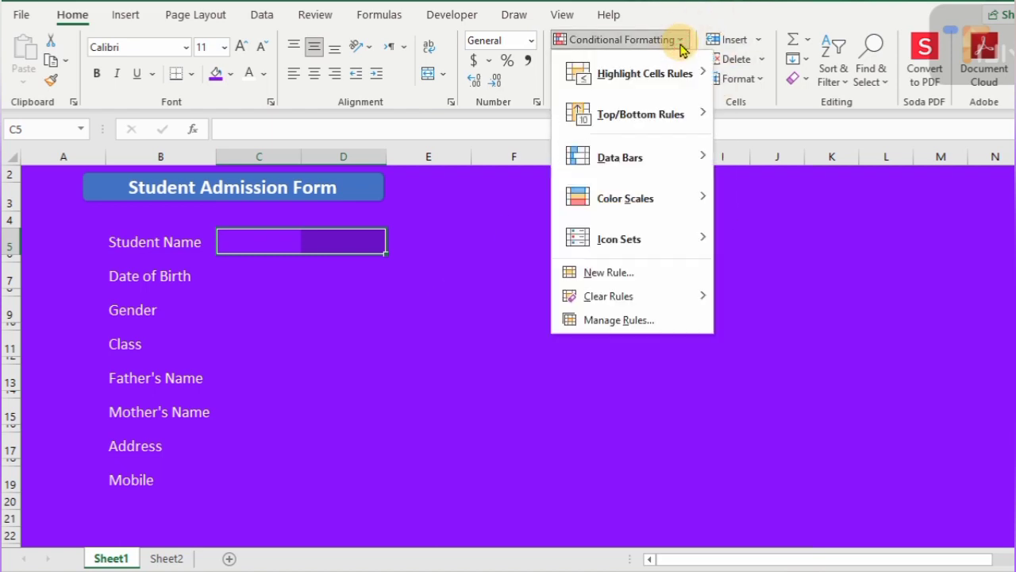
{"action": "left_click", "coordinate": [608, 272]}
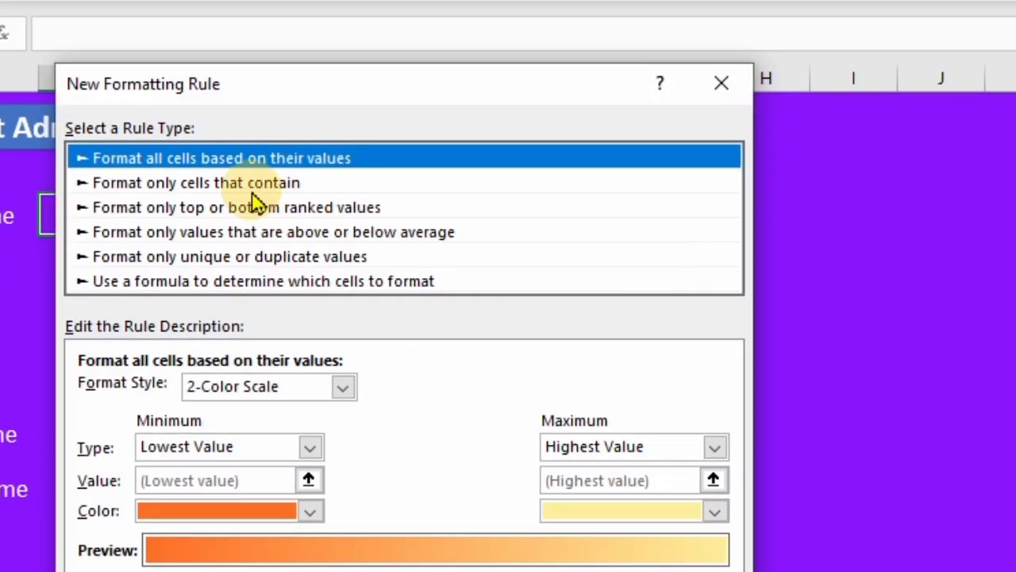
{"action": "left_click", "coordinate": [252, 189]}
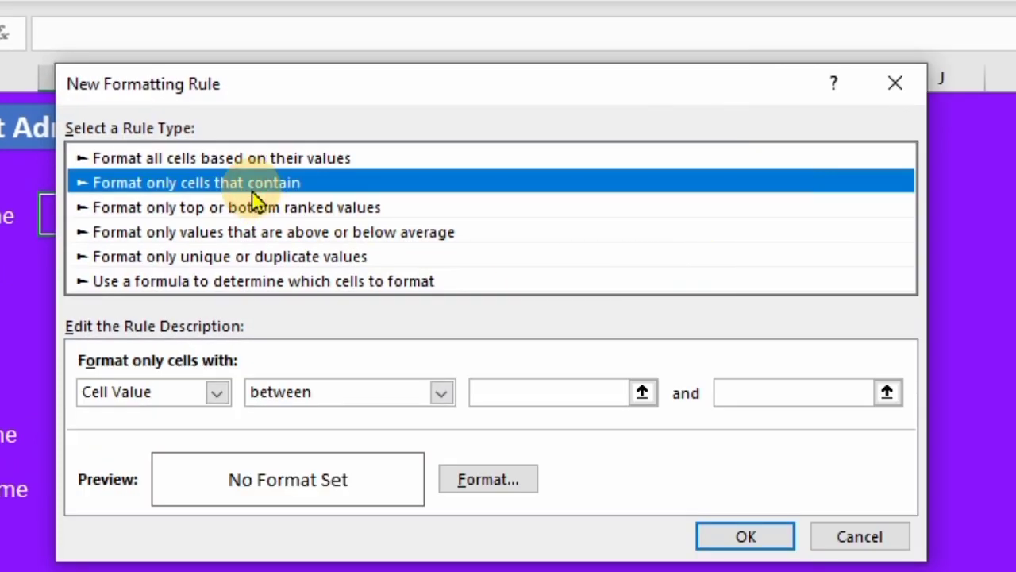
{"action": "left_click", "coordinate": [216, 392]}
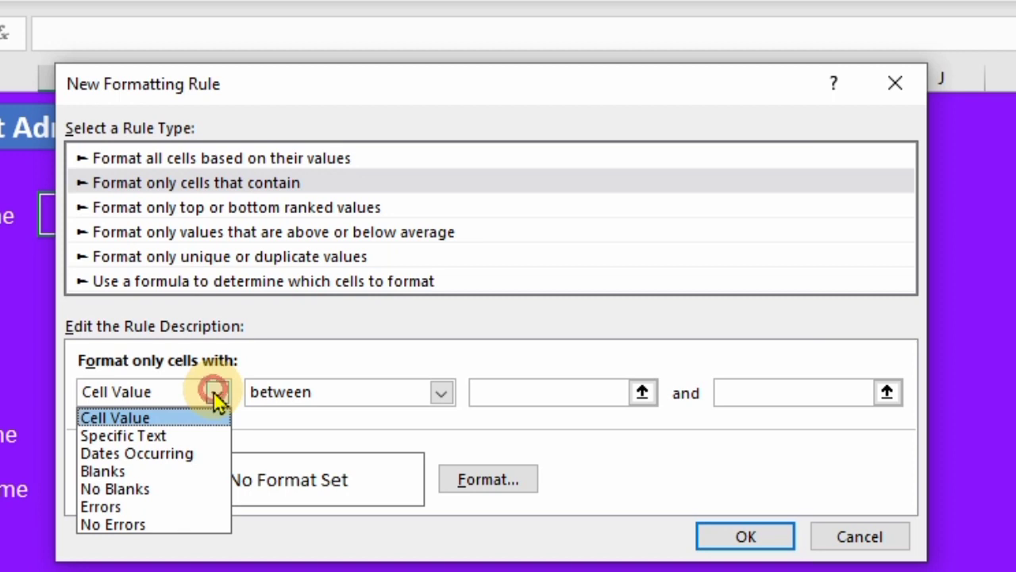
{"action": "left_click", "coordinate": [141, 474]}
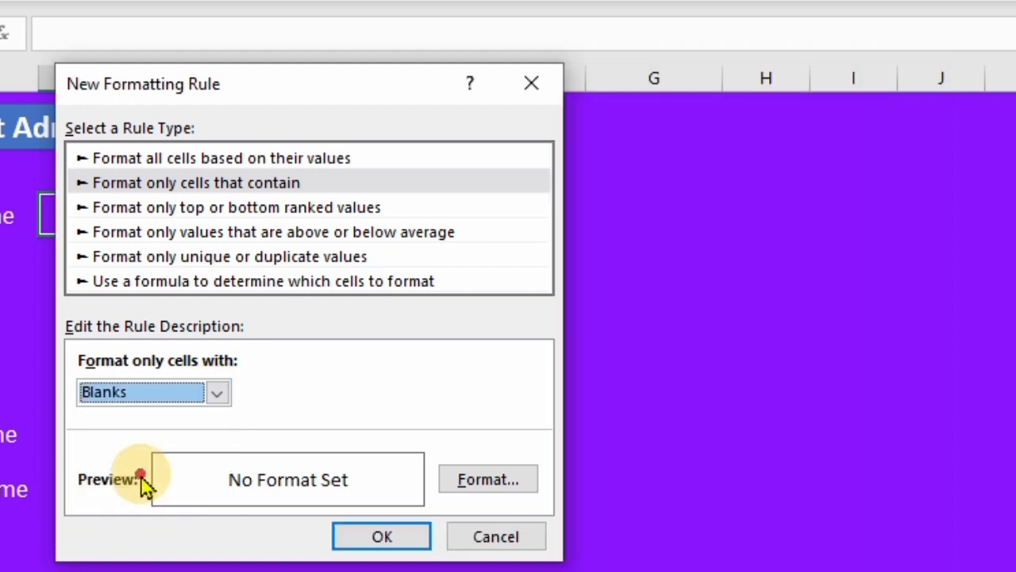
- Give the blank-cell rule a light blue-grey fill and save it
{"action": "left_click", "coordinate": [488, 481]}
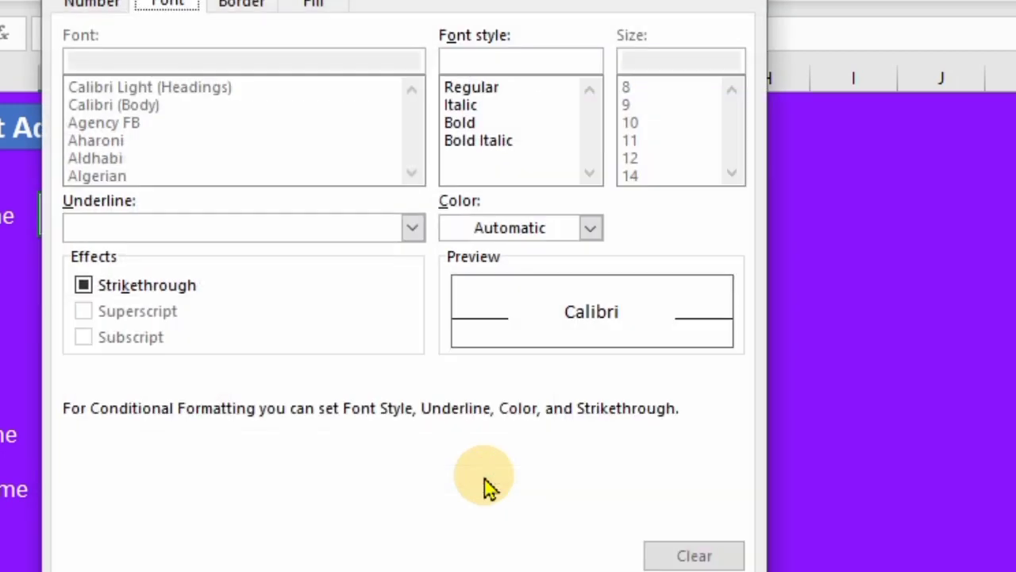
{"action": "left_click", "coordinate": [316, 8]}
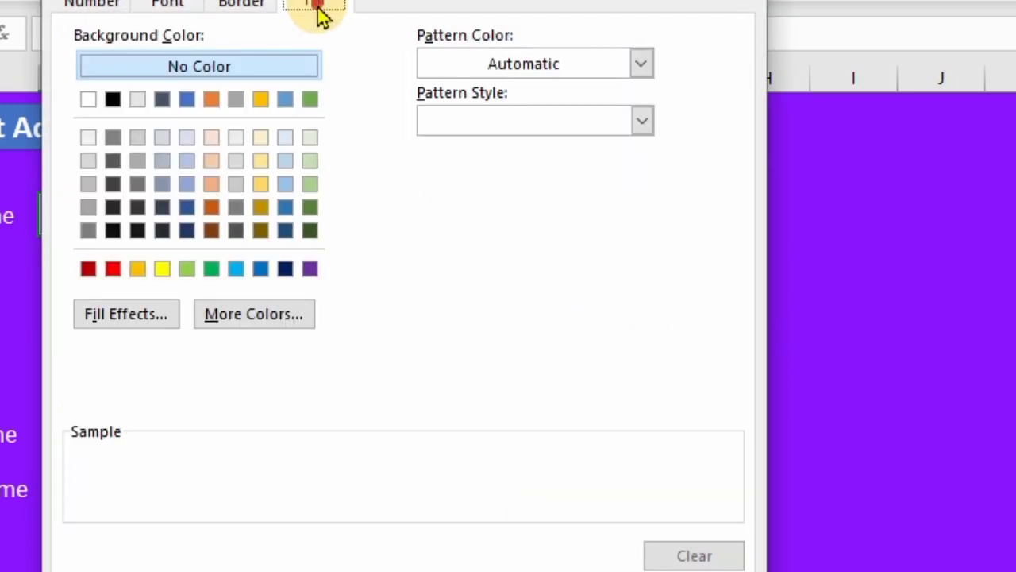
{"action": "left_click", "coordinate": [261, 138]}
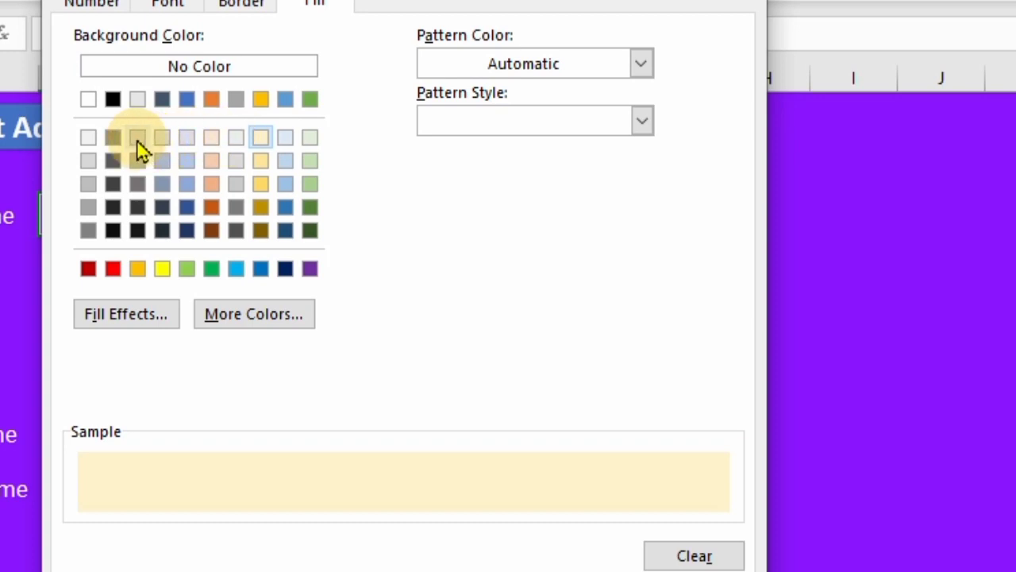
{"action": "left_click", "coordinate": [162, 139]}
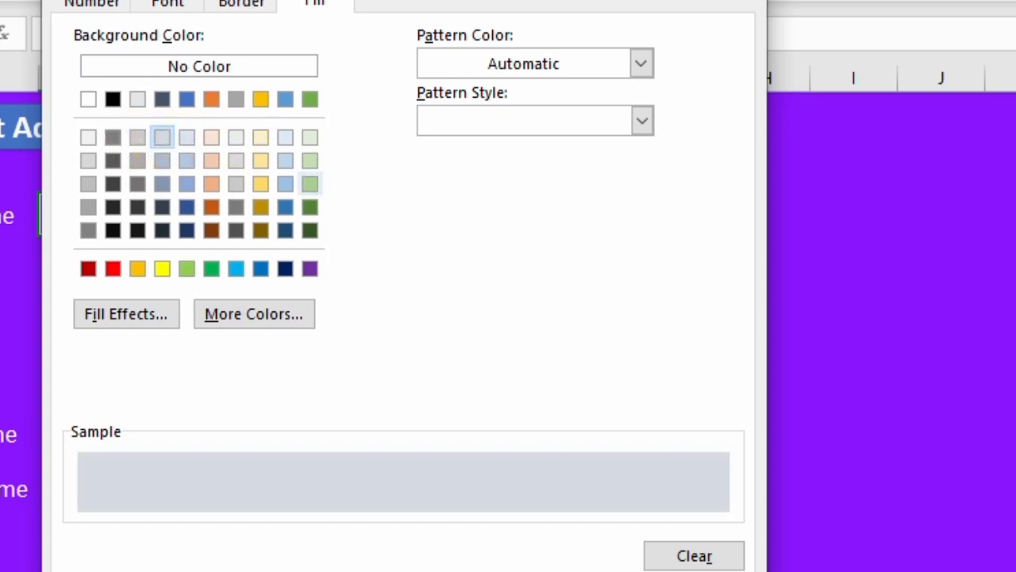
{"action": "key", "text": "Return"}
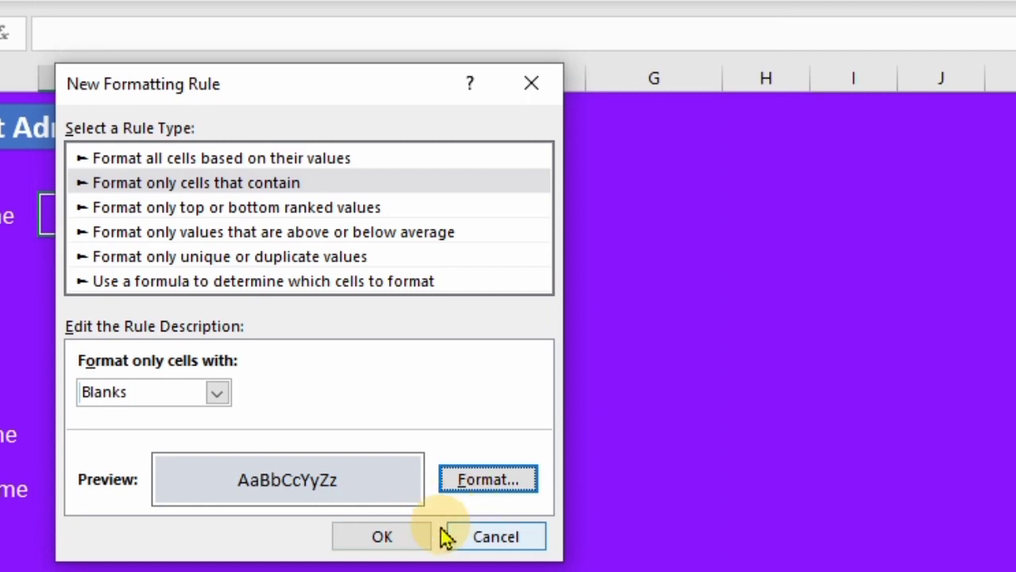
{"action": "left_click", "coordinate": [384, 537]}
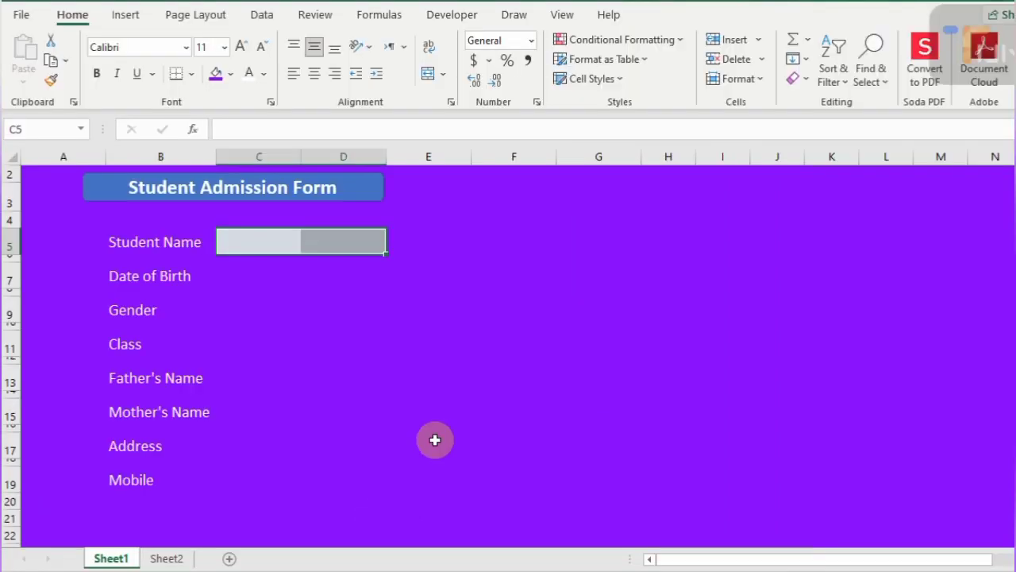
- Start a new conditional formatting rule that formats cells based on their contents
{"action": "left_click", "coordinate": [678, 48]}
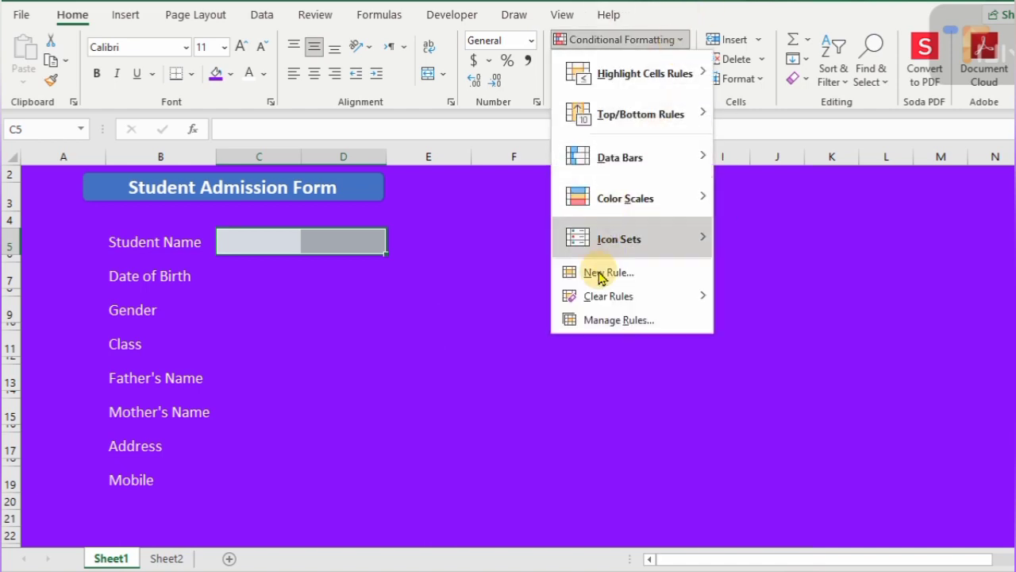
{"action": "left_click", "coordinate": [602, 273]}
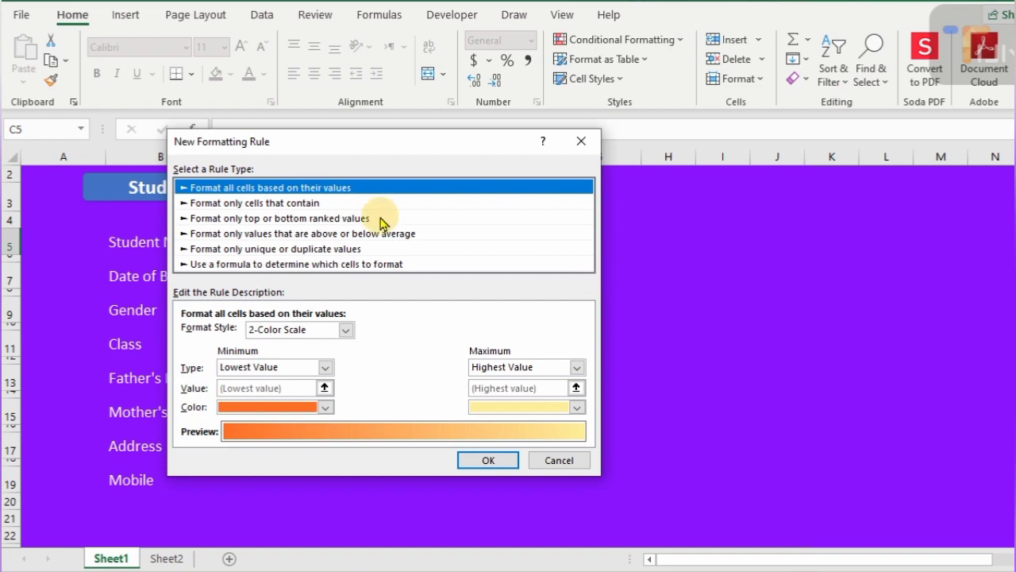
{"action": "left_click", "coordinate": [302, 204]}
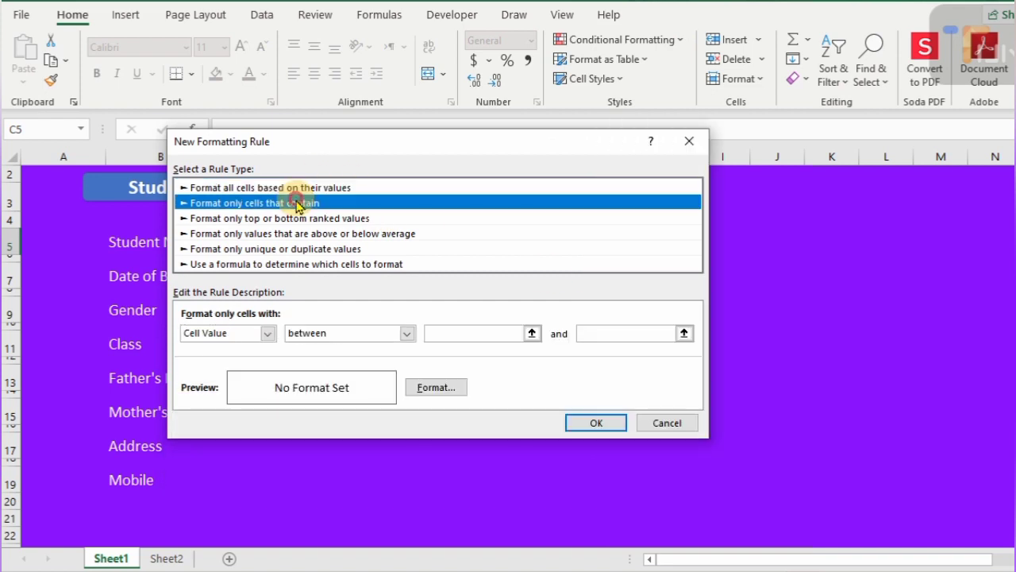
{"action": "left_click", "coordinate": [267, 334]}
{"action": "left_click", "coordinate": [221, 383]}
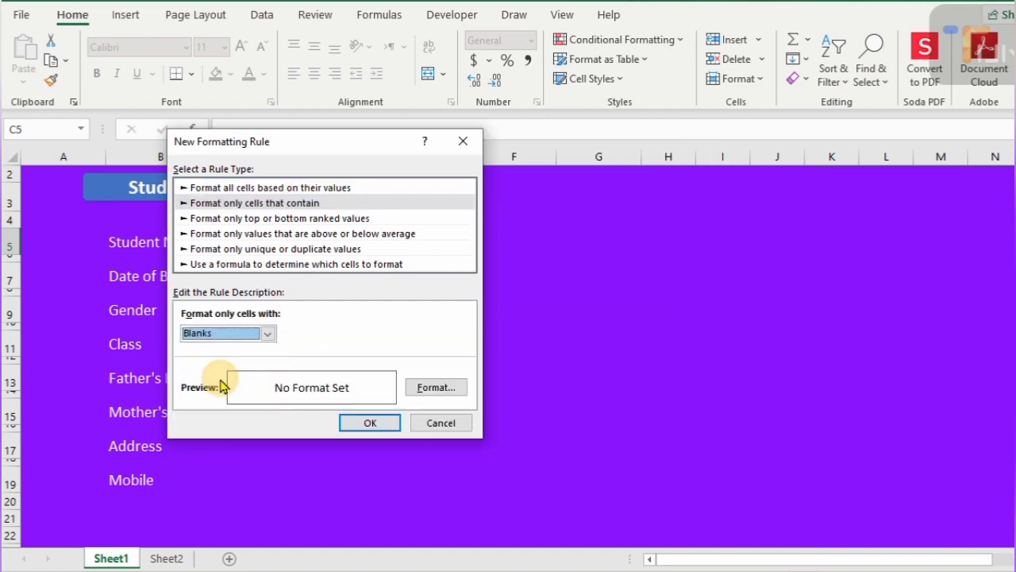
{"action": "left_click", "coordinate": [426, 389]}
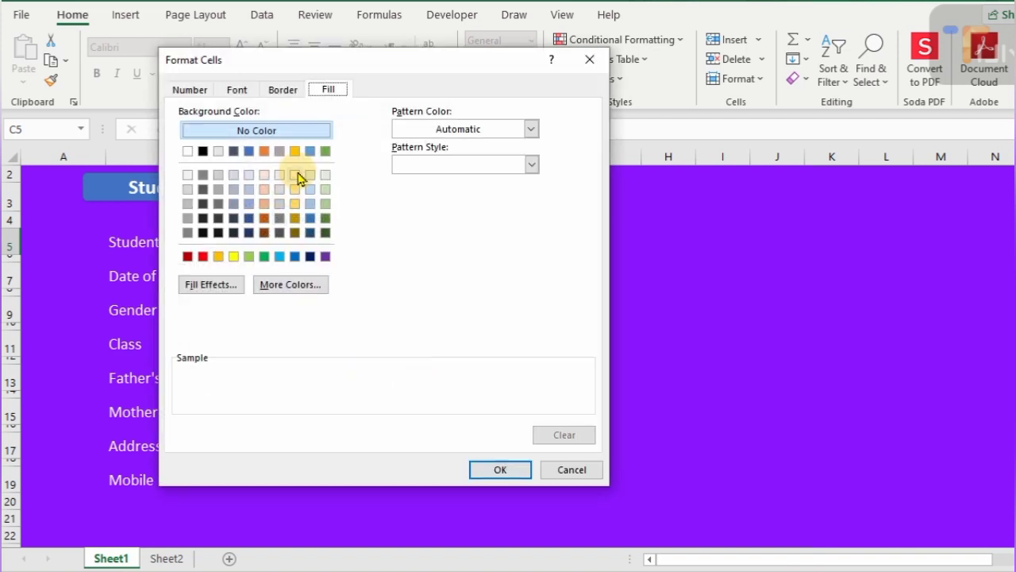
- Give the rule's format a dotted outline border
{"action": "left_click", "coordinate": [295, 175]}
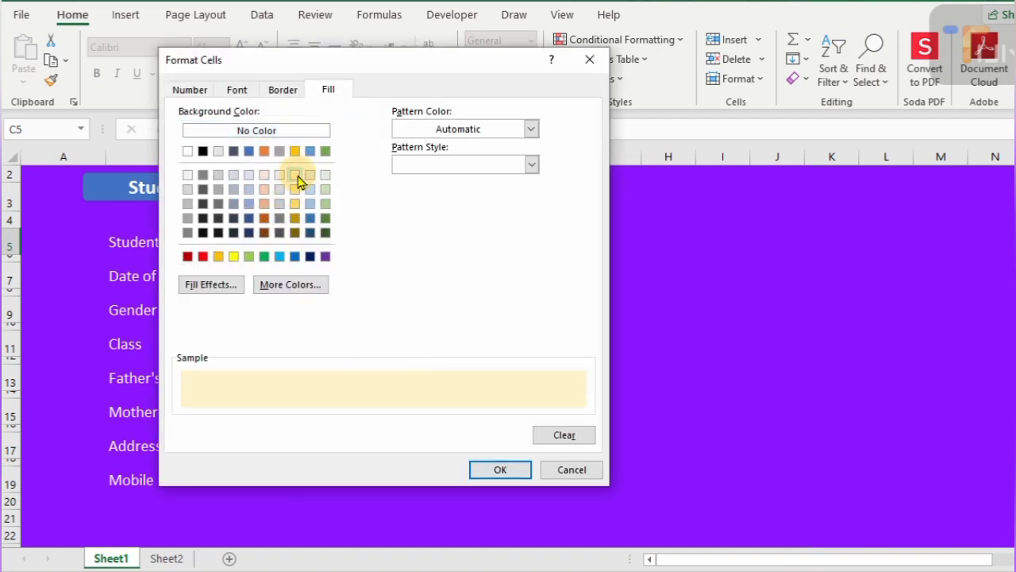
{"action": "left_click", "coordinate": [282, 89]}
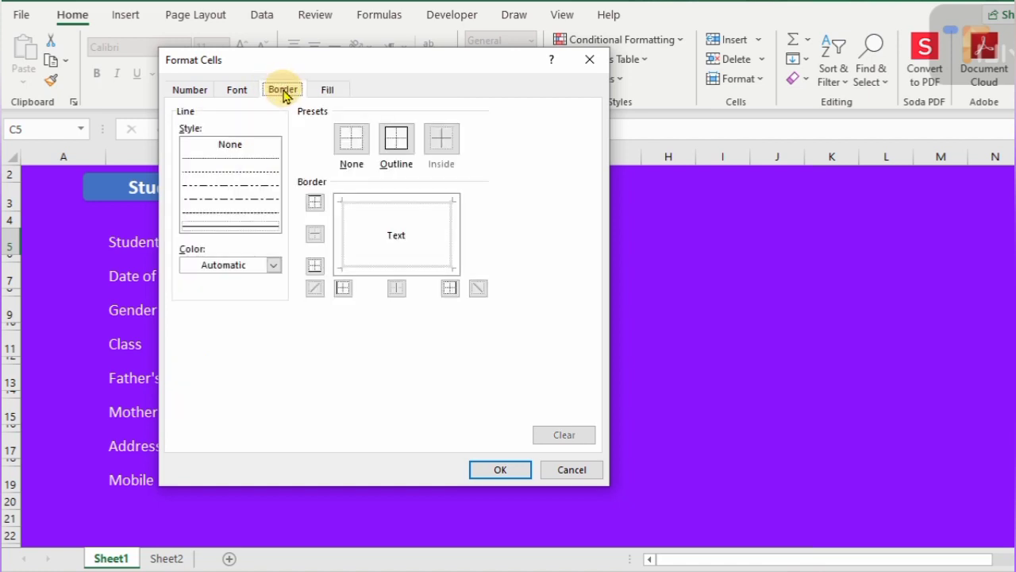
{"action": "left_click", "coordinate": [233, 159]}
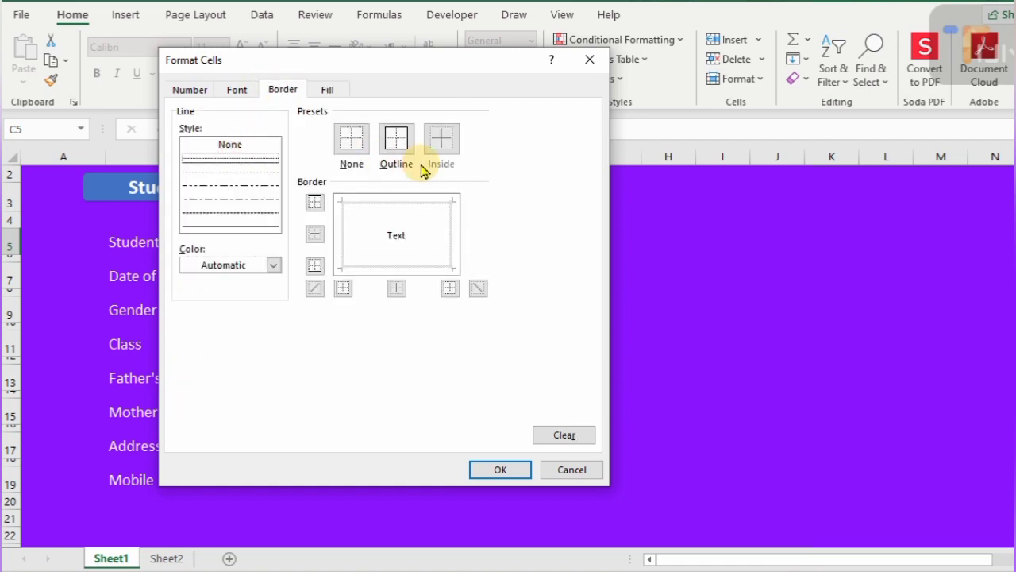
{"action": "left_click", "coordinate": [395, 140]}
{"action": "left_click", "coordinate": [387, 201]}
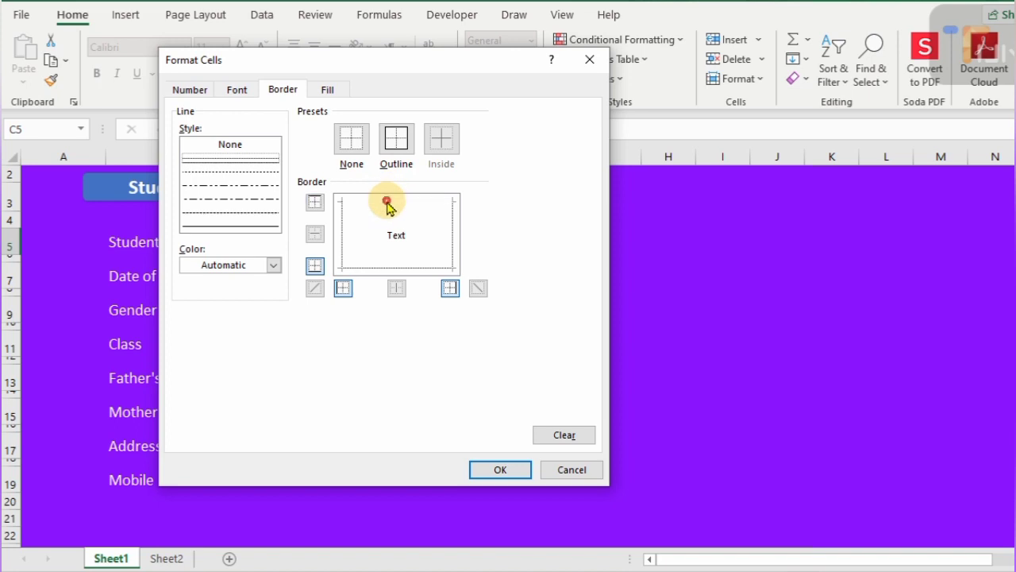
{"action": "left_click", "coordinate": [386, 201]}
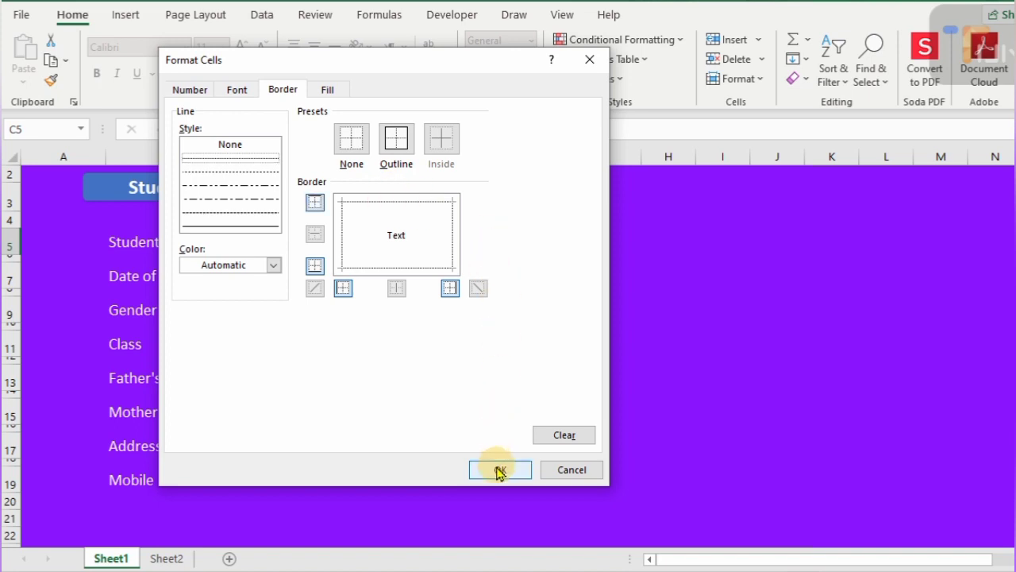
- Make the rule's text bold and white on a dark gold fill
{"action": "left_click", "coordinate": [236, 90]}
{"action": "left_click", "coordinate": [419, 165]}
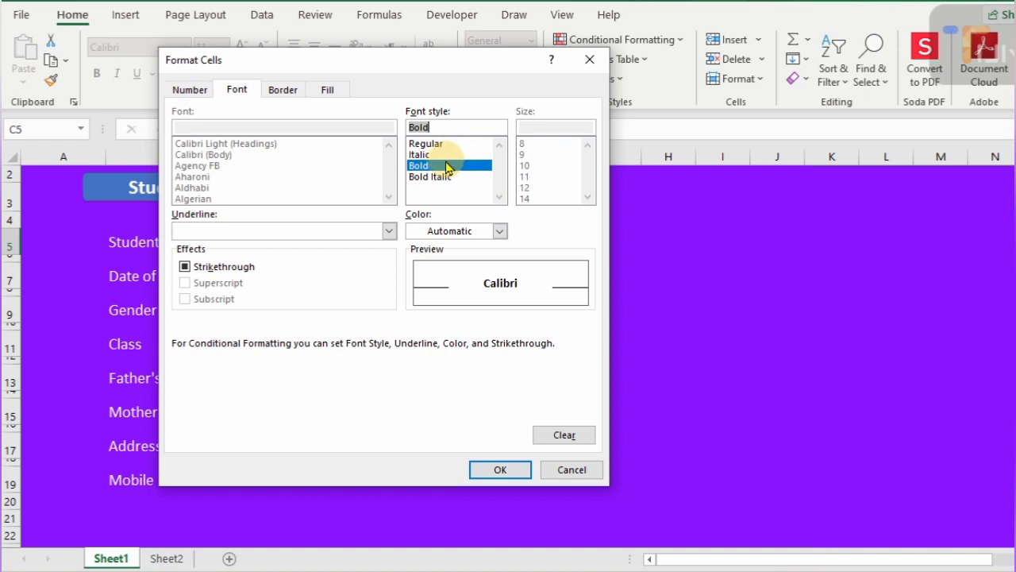
{"action": "left_click", "coordinate": [500, 231]}
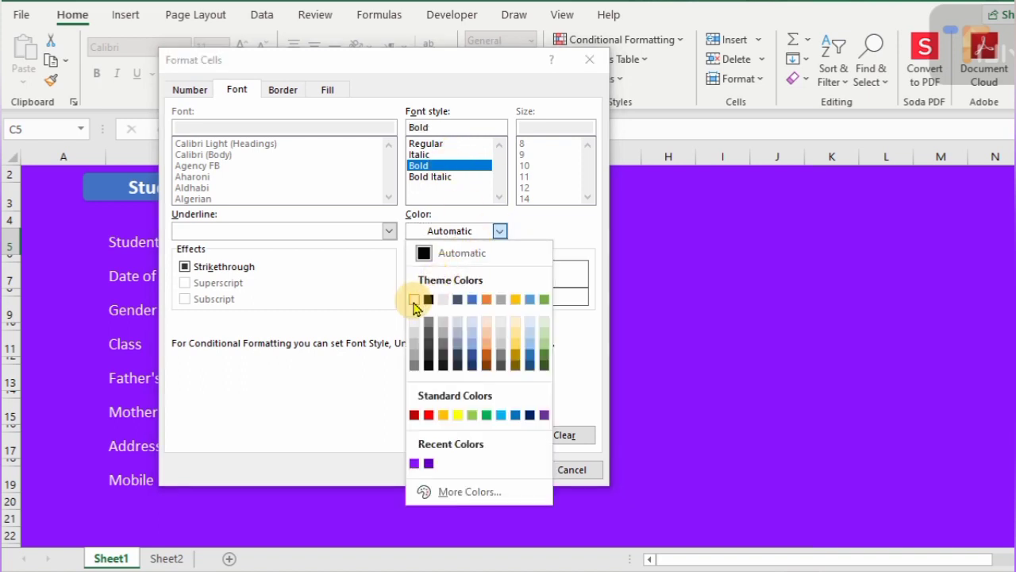
{"action": "left_click", "coordinate": [413, 299]}
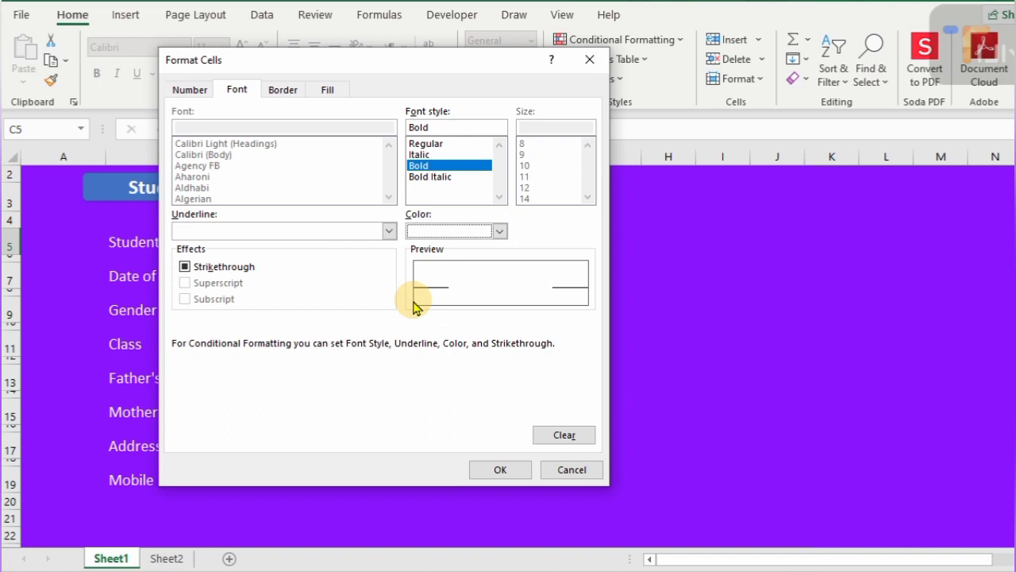
{"action": "left_click", "coordinate": [328, 90]}
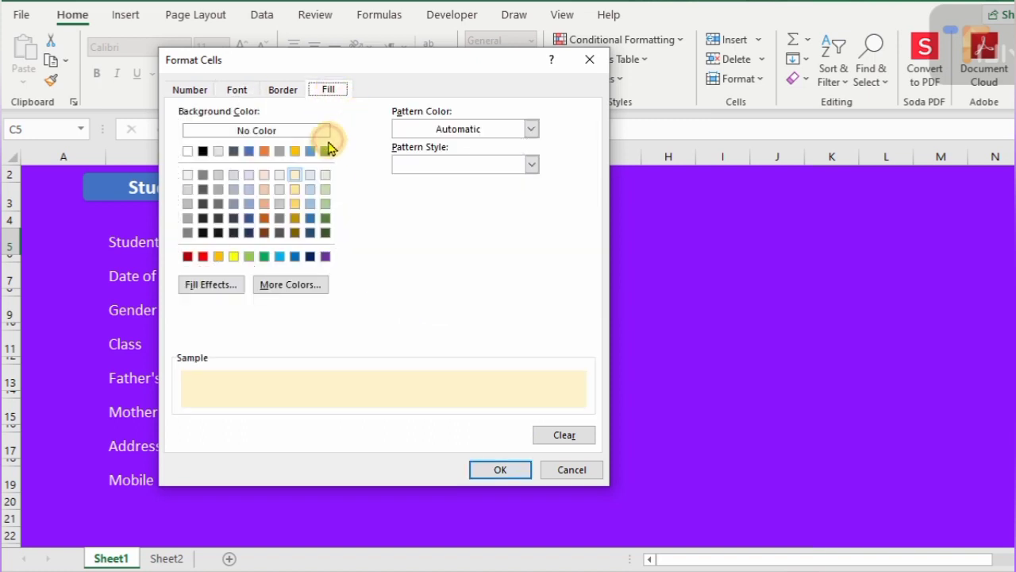
{"action": "left_click", "coordinate": [296, 218]}
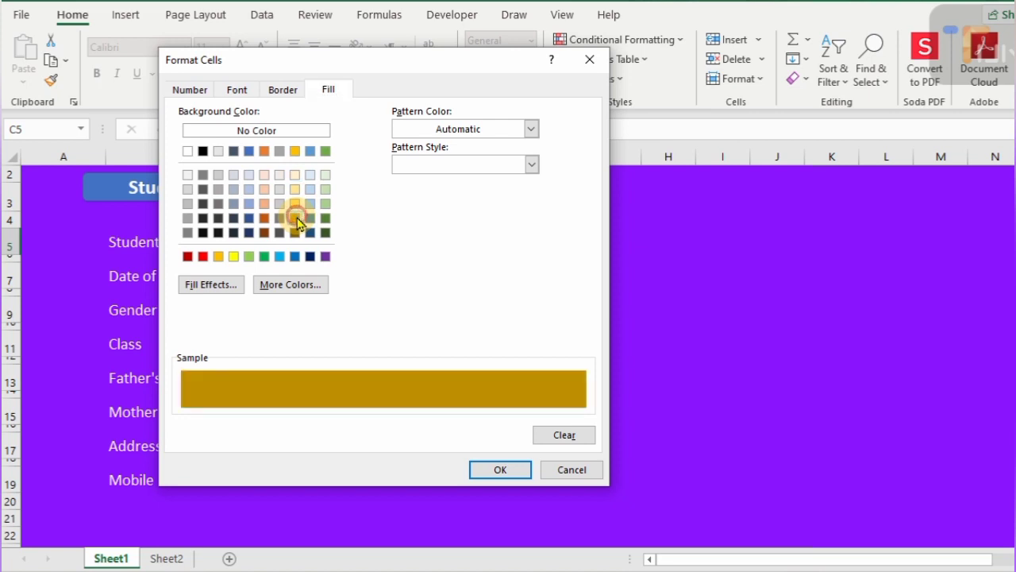
{"action": "left_click", "coordinate": [499, 470]}
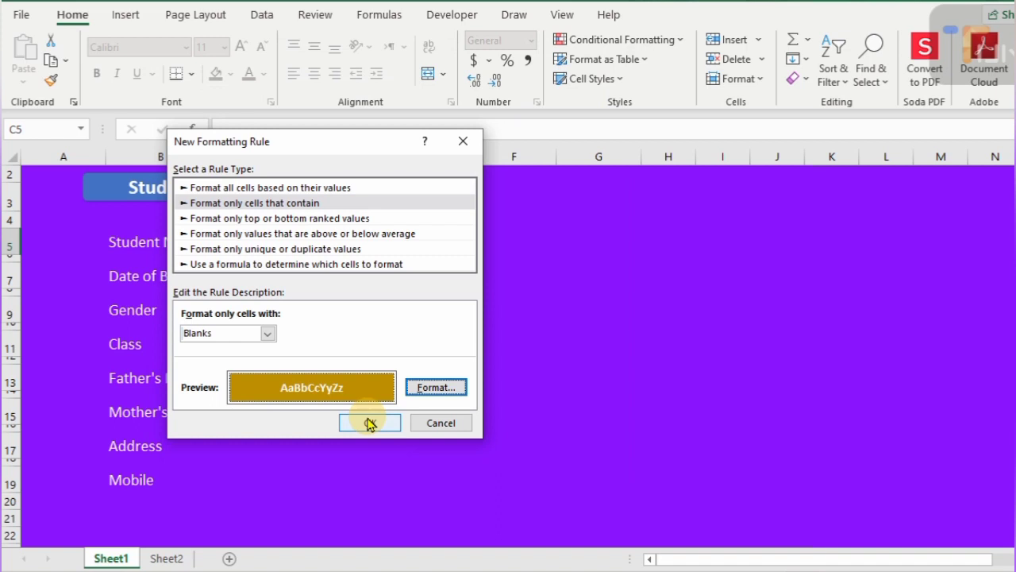
- Set the rule's condition to No Blanks and apply it
{"action": "left_click", "coordinate": [267, 334]}
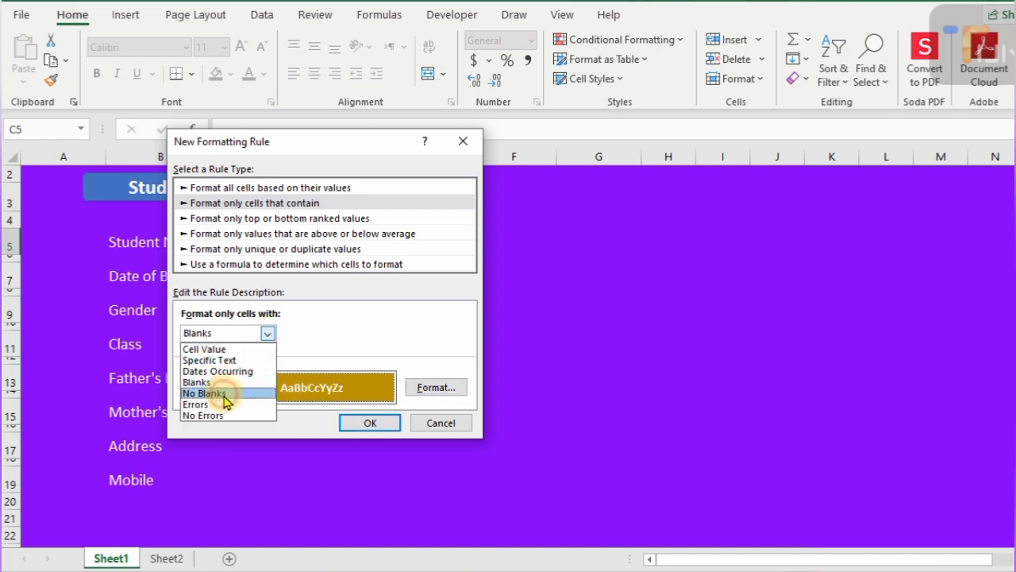
{"action": "left_click", "coordinate": [207, 393]}
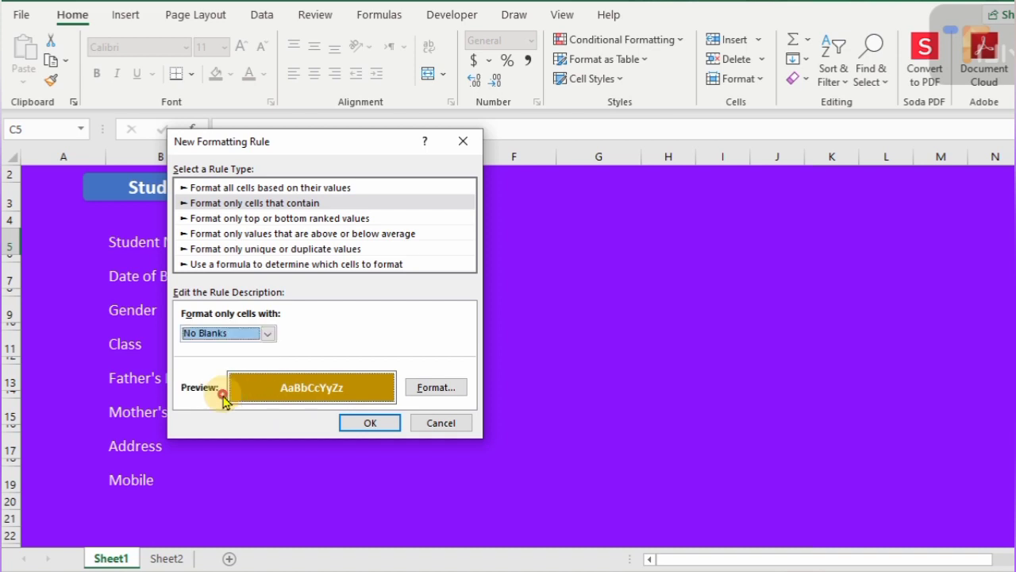
{"action": "key", "text": "Return"}
{"action": "left_click", "coordinate": [282, 275]}
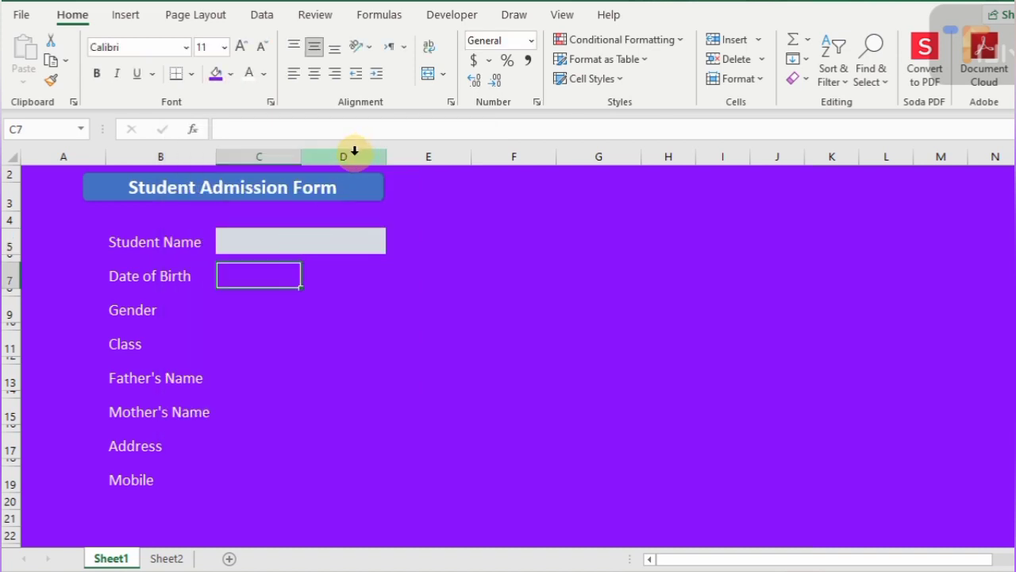
- Delete column D and widen column C to 27.00 so the full title shows
{"action": "left_click", "coordinate": [355, 151]}
{"action": "key", "text": "alt"}
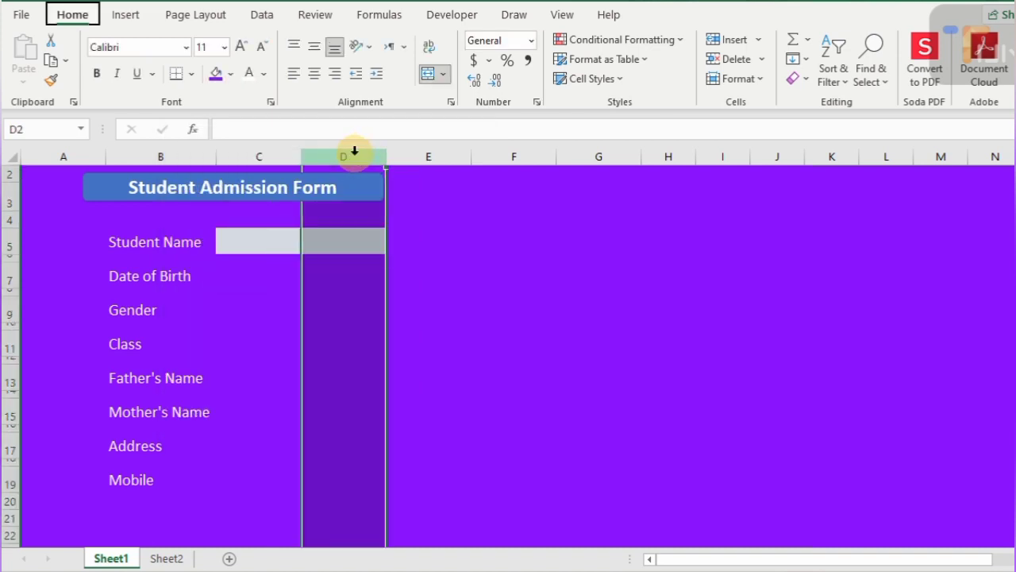
{"action": "key", "text": "d"}
{"action": "key", "text": "c"}
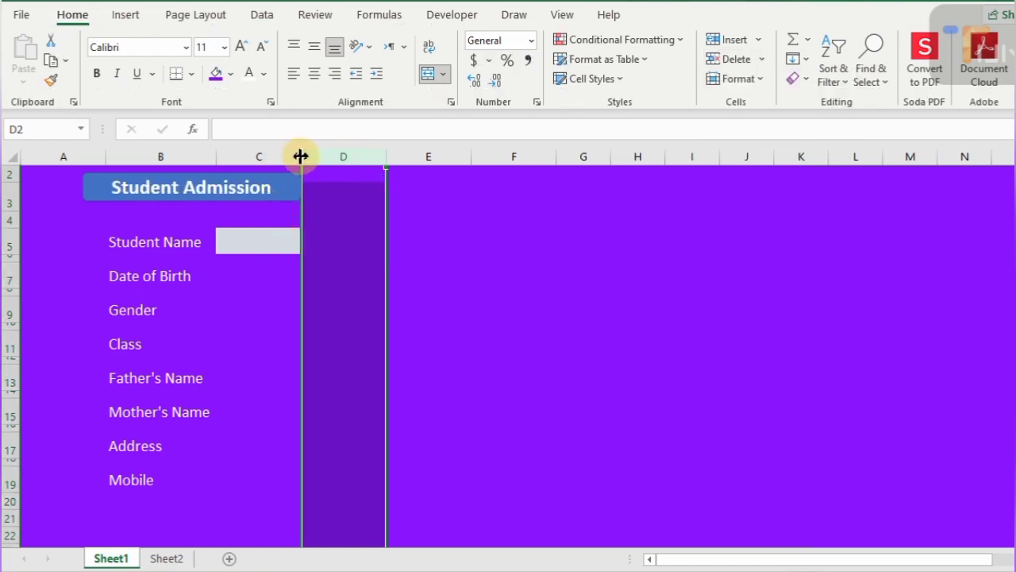
{"action": "left_click_drag", "start_coordinate": [301, 157], "coordinate": [392, 156]}
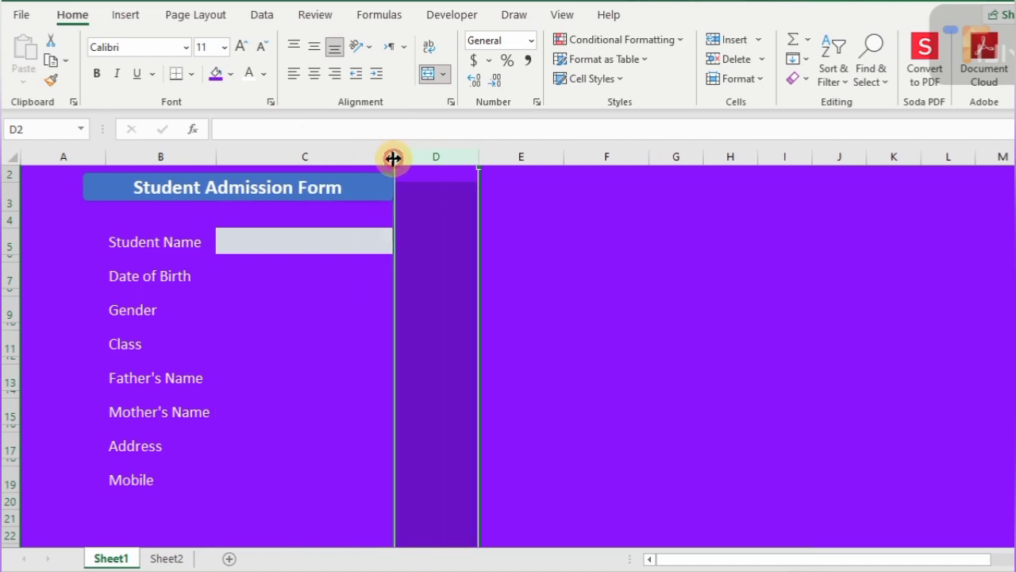
{"action": "left_click", "coordinate": [325, 242]}
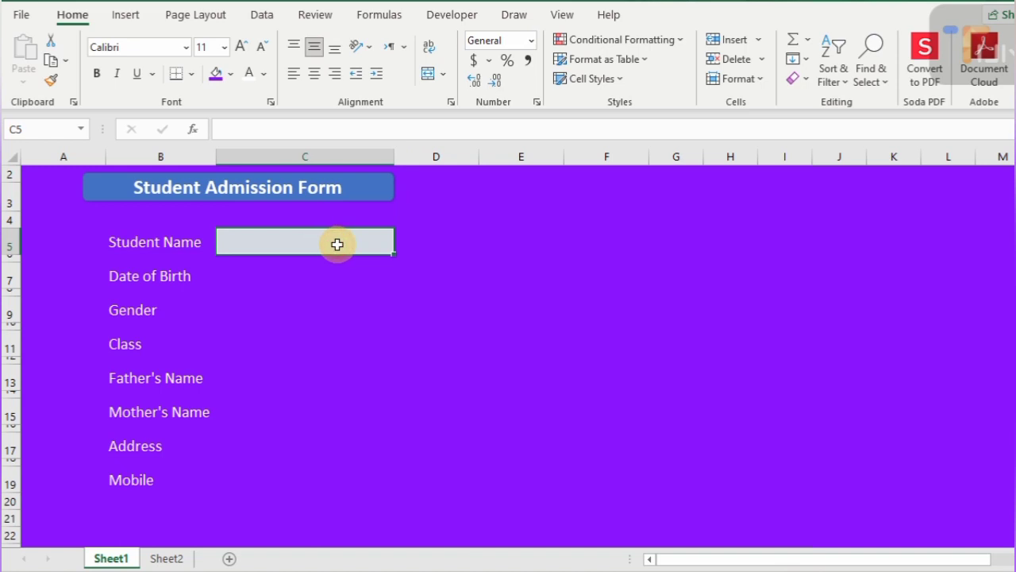
- Copy the C5 grey entry box to C7, C9, C11, C13, C15, C17 and C19
{"action": "key", "text": "ctrl+c"}
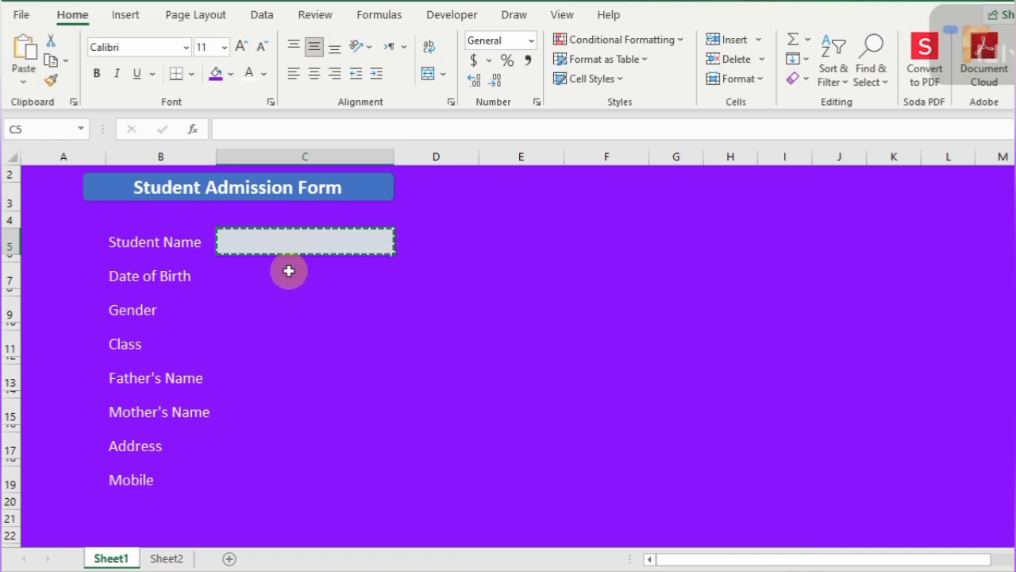
{"action": "left_click", "coordinate": [289, 270]}
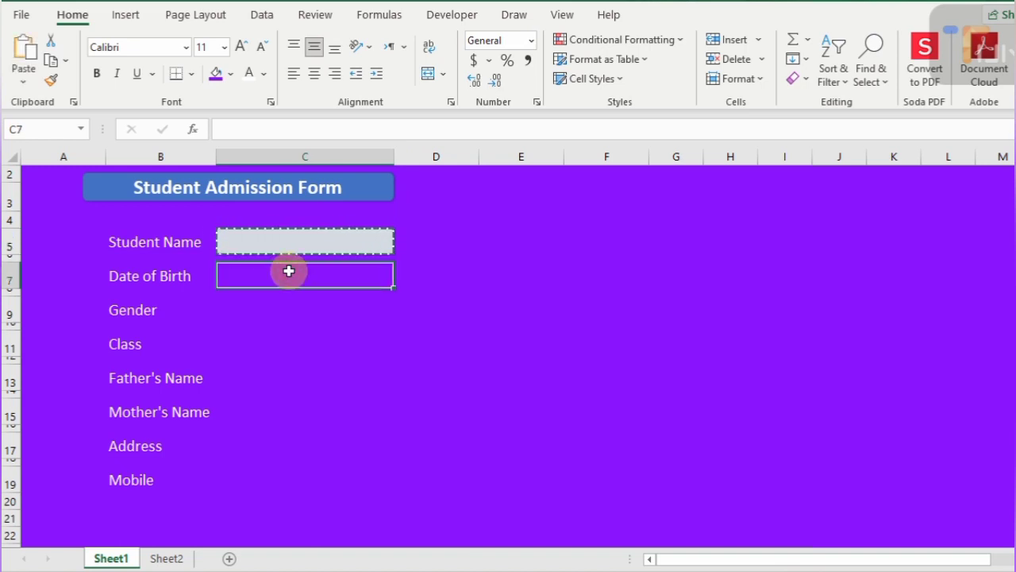
{"action": "left_click", "coordinate": [263, 306], "text": "ctrl"}
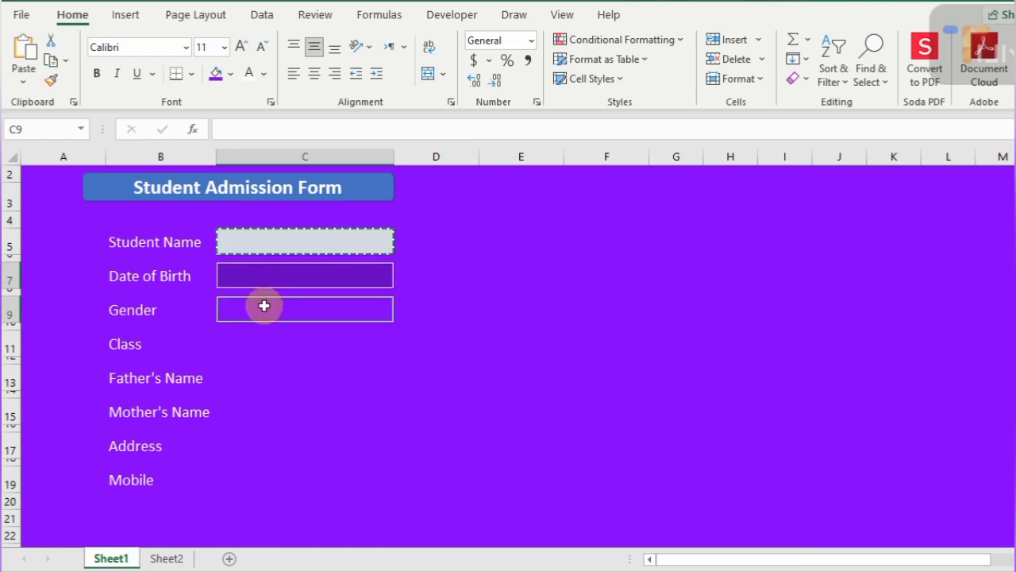
{"action": "left_click", "coordinate": [263, 342], "text": "ctrl"}
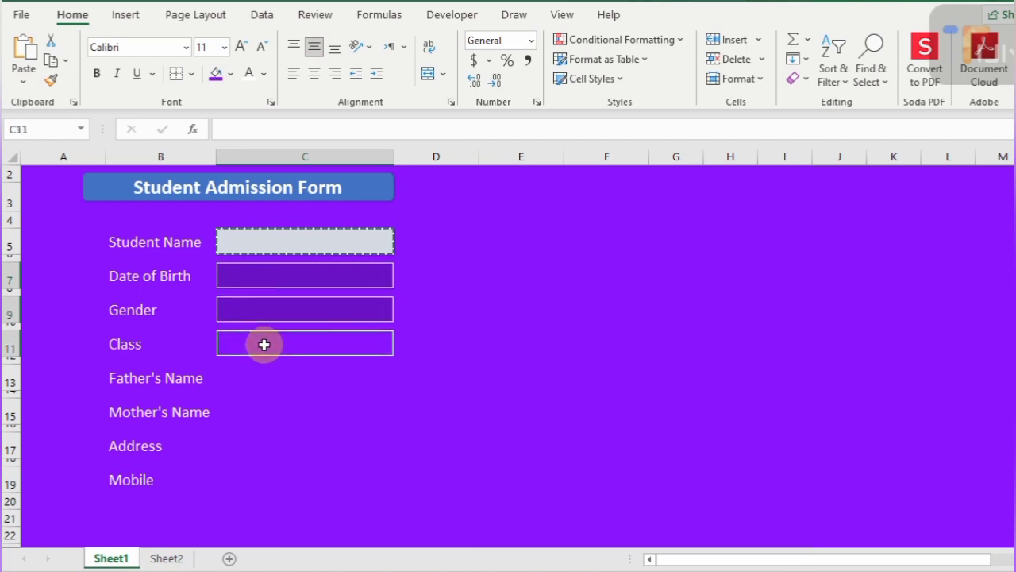
{"action": "left_click", "coordinate": [265, 379], "text": "ctrl"}
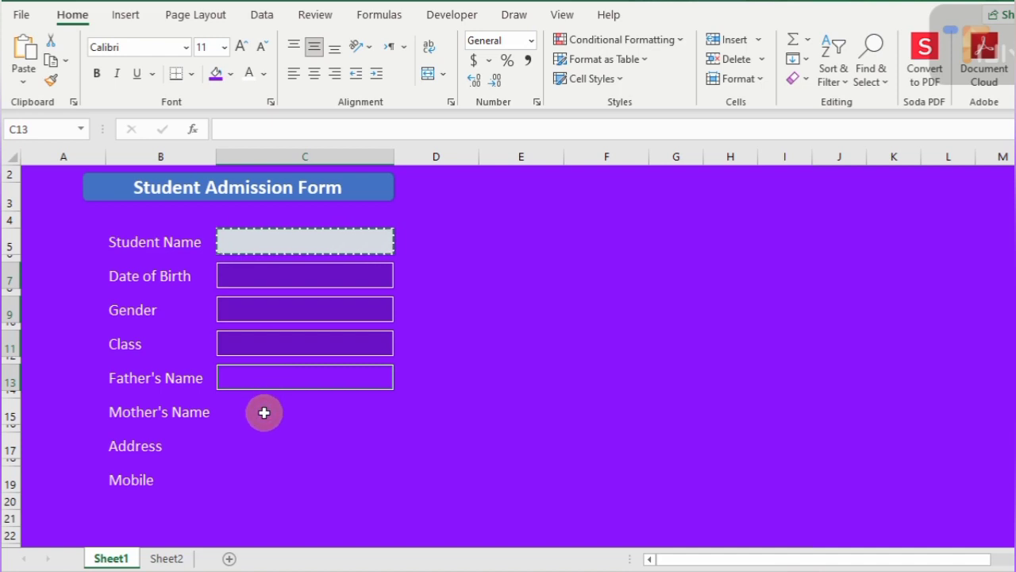
{"action": "left_click", "coordinate": [265, 411], "text": "ctrl"}
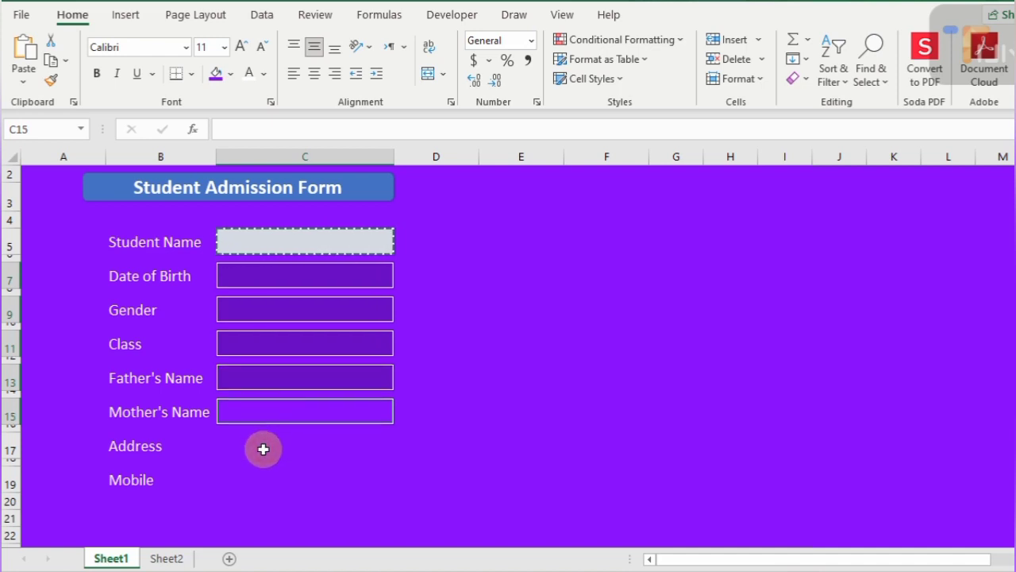
{"action": "left_click", "coordinate": [263, 446], "text": "ctrl"}
{"action": "left_click", "coordinate": [260, 483], "text": "ctrl"}
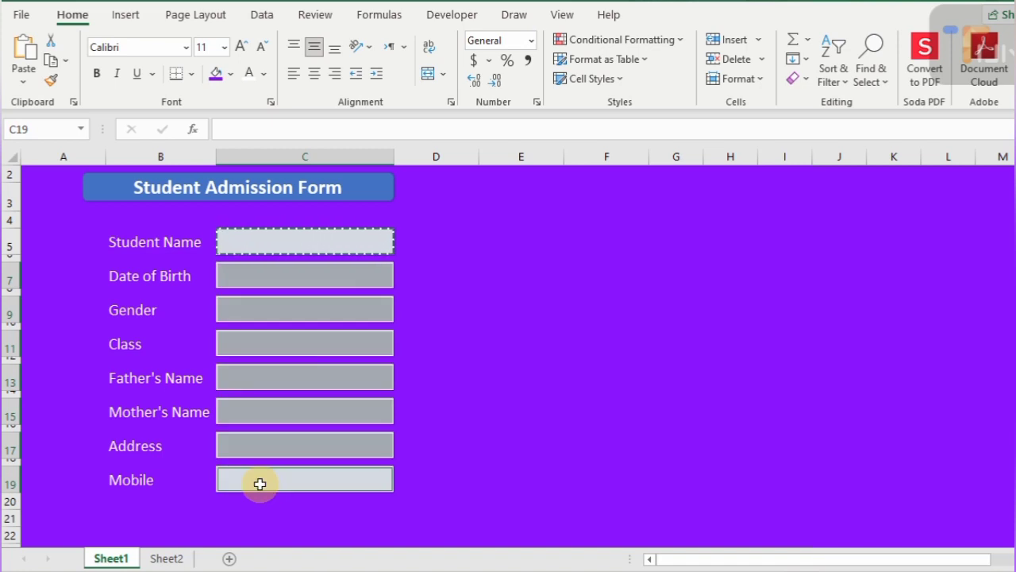
- Enter a sample student name in the Student Name box C5
{"action": "key", "text": "Escape"}
{"action": "left_click", "coordinate": [347, 242]}
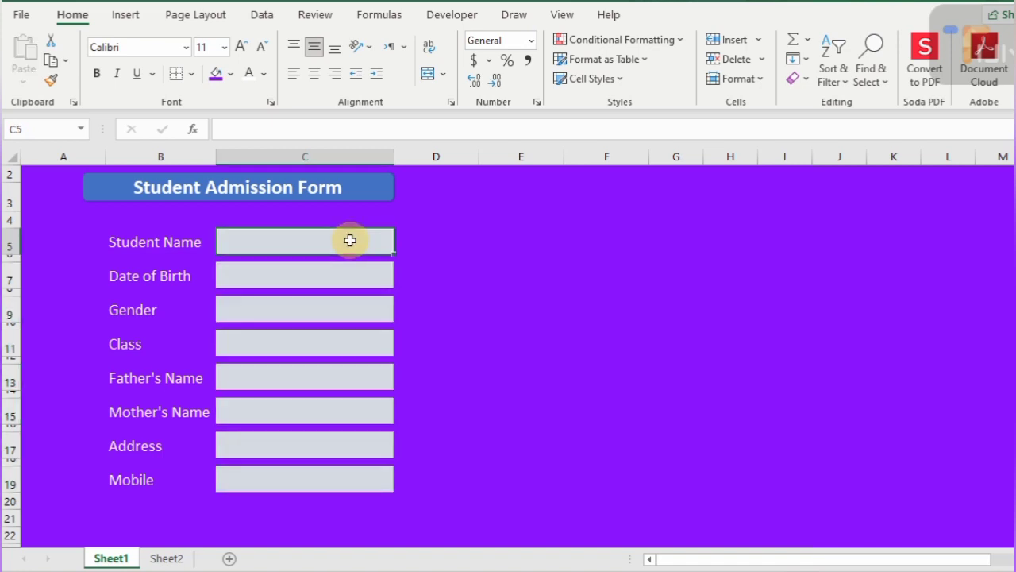
{"action": "type", "text": "N"}
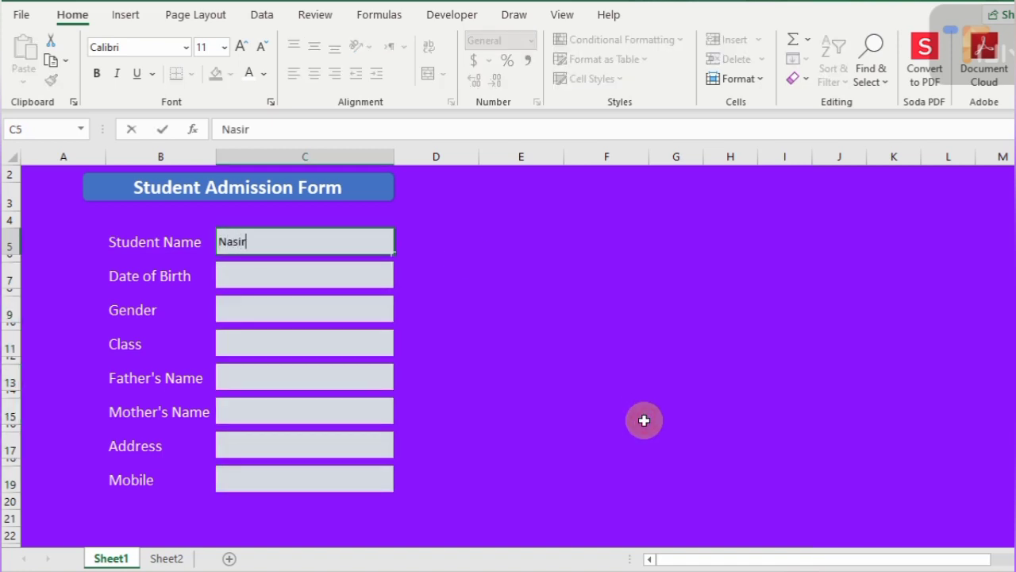
{"action": "type", "text": "asir"}
{"action": "key", "text": "Return"}
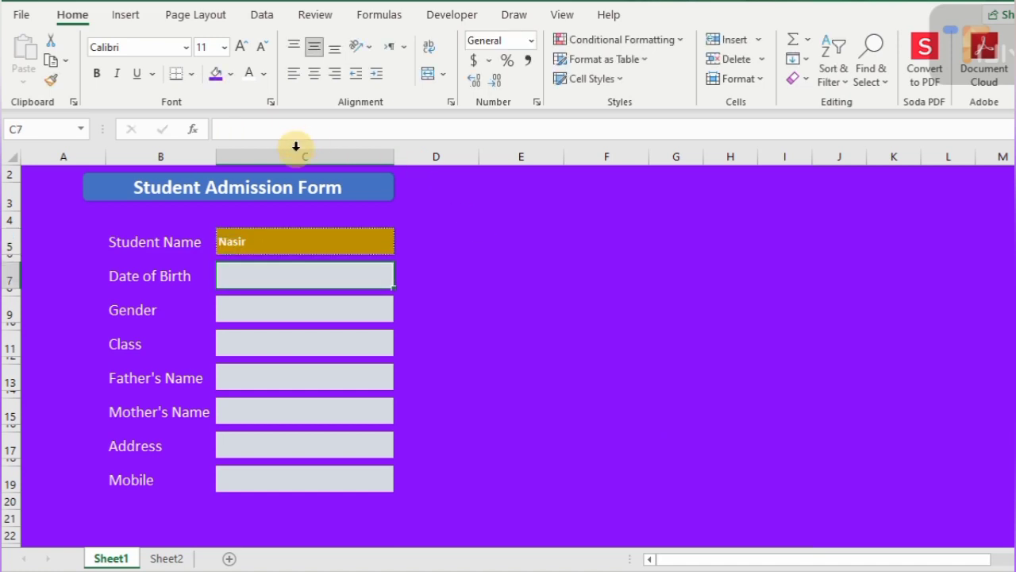
- Centre column C and increase its font size by two steps
{"action": "left_click", "coordinate": [297, 156]}
{"action": "left_click", "coordinate": [306, 73]}
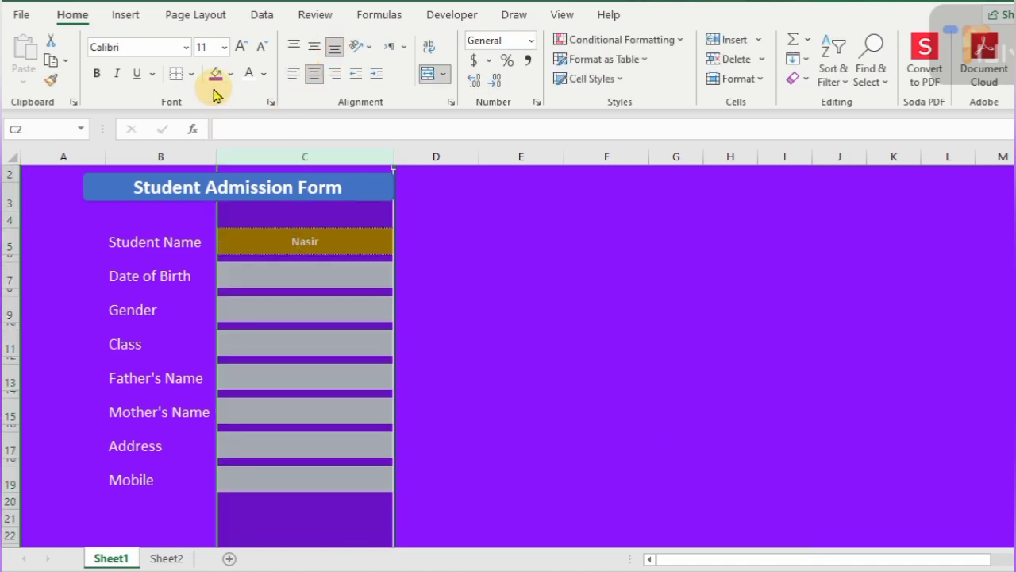
{"action": "left_click", "coordinate": [241, 46]}
{"action": "left_click", "coordinate": [241, 46]}
- Make the column B labels bold and two font sizes larger
{"action": "left_click", "coordinate": [161, 156]}
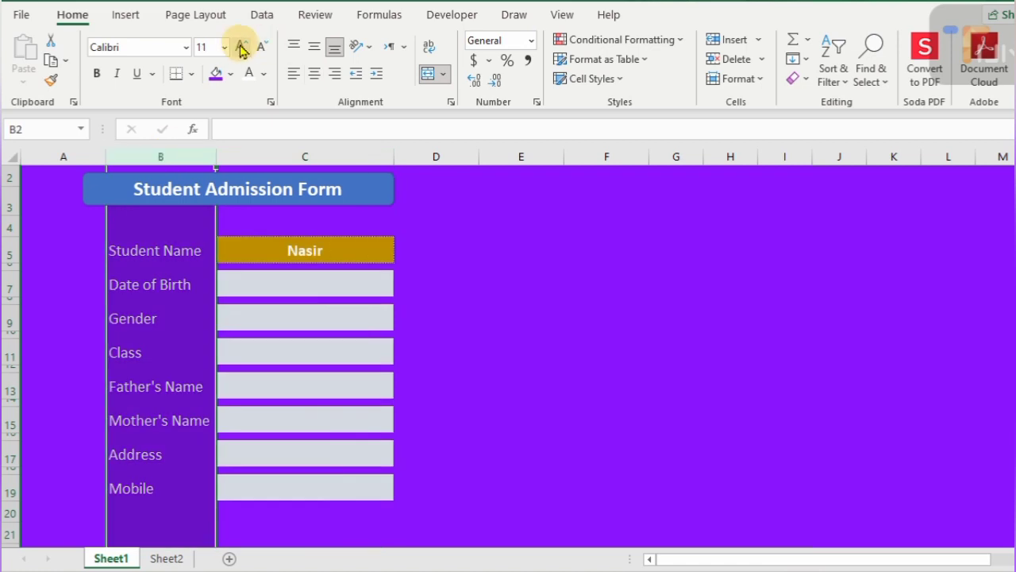
{"action": "left_click", "coordinate": [96, 73]}
{"action": "left_click", "coordinate": [241, 46]}
{"action": "left_click", "coordinate": [241, 46]}
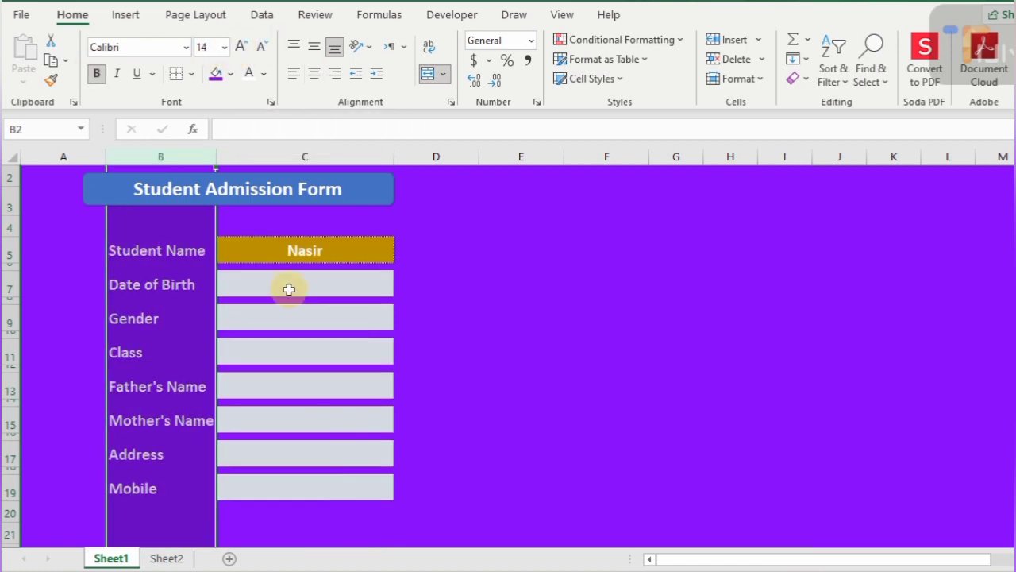
{"action": "left_click", "coordinate": [286, 286]}
- Fill the school title in A1 with blue
{"action": "scroll", "coordinate": [431, 191], "scroll_direction": "up", "scroll_amount": 1}
{"action": "left_click", "coordinate": [323, 181]}
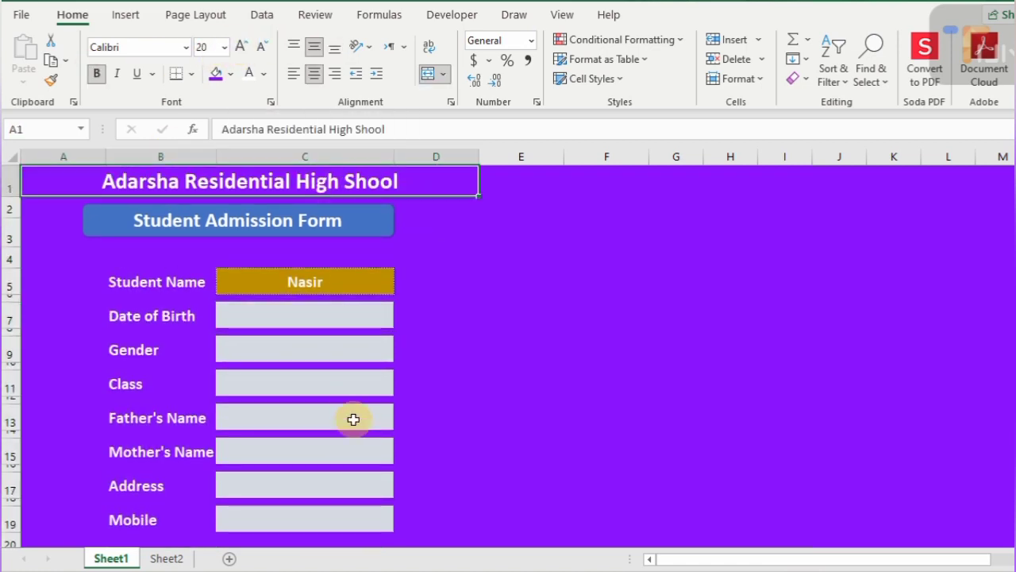
{"action": "left_click", "coordinate": [230, 73]}
{"action": "left_click", "coordinate": [316, 232]}
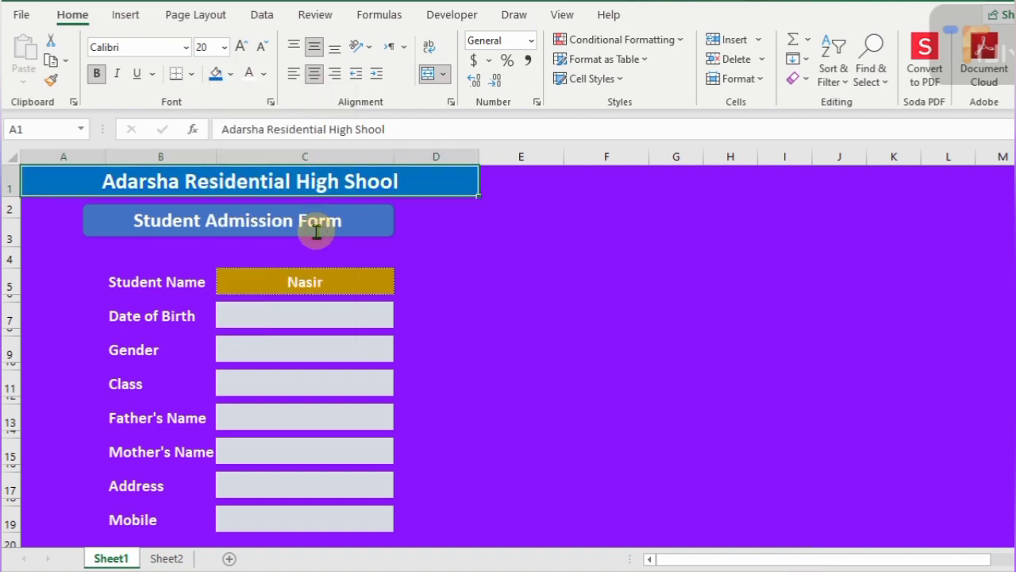
{"action": "left_click", "coordinate": [419, 274]}
{"action": "left_click", "coordinate": [323, 316]}
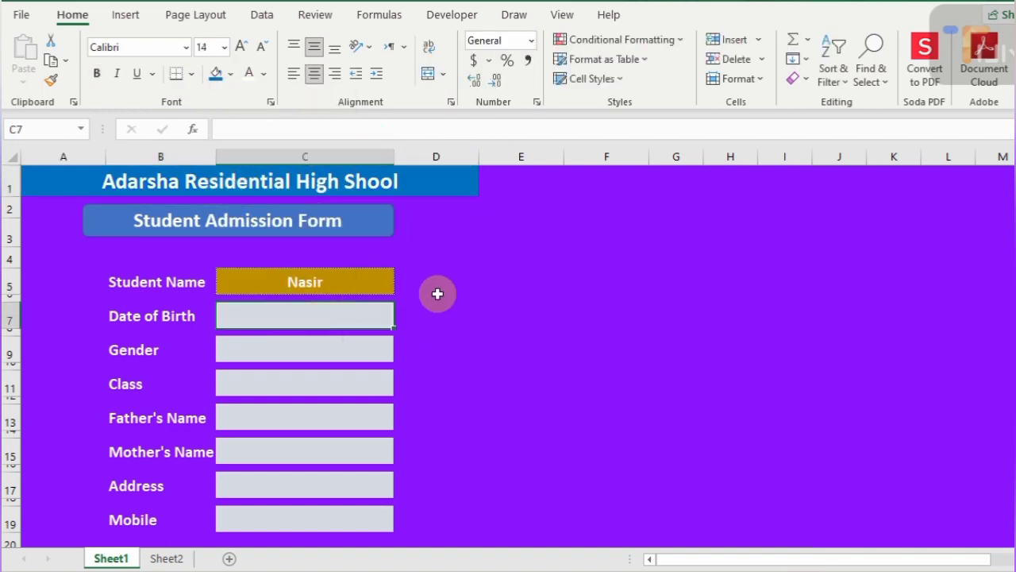
{"action": "left_click", "coordinate": [84, 204]}
- Narrow column D to a thin strip
{"action": "left_click", "coordinate": [435, 282]}
{"action": "left_click_drag", "start_coordinate": [476, 157], "coordinate": [418, 164]}
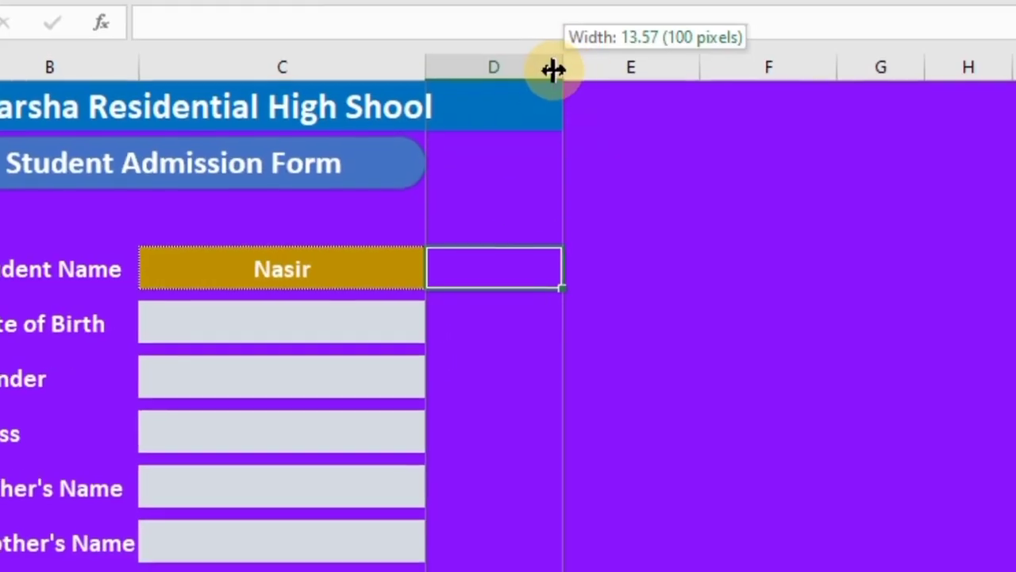
{"action": "left_click_drag", "start_coordinate": [465, 77], "coordinate": [464, 77]}
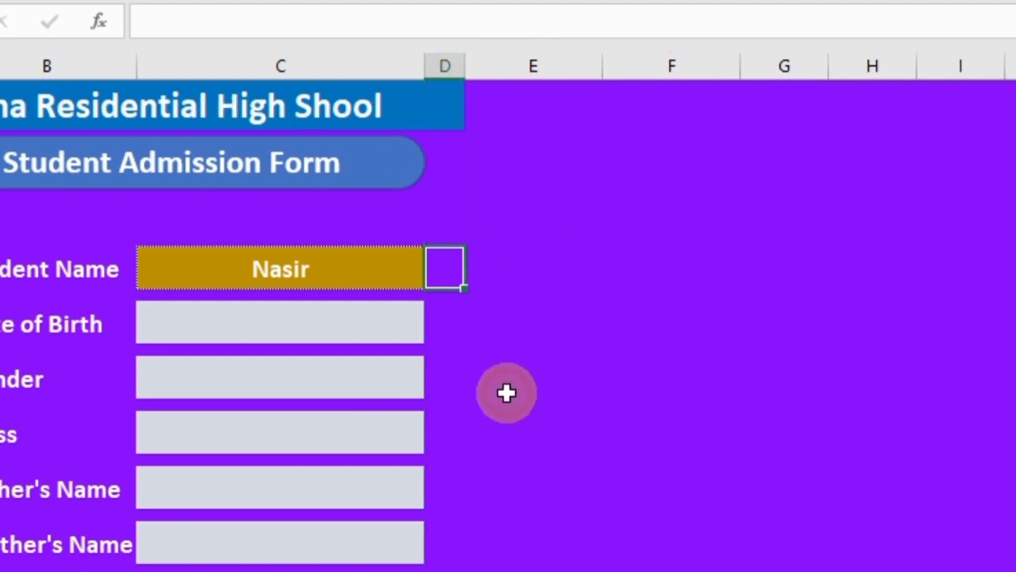
- Enter =IF(C5="","*",1) in D5 to flag an empty Student Name
{"action": "type", "text": "="}
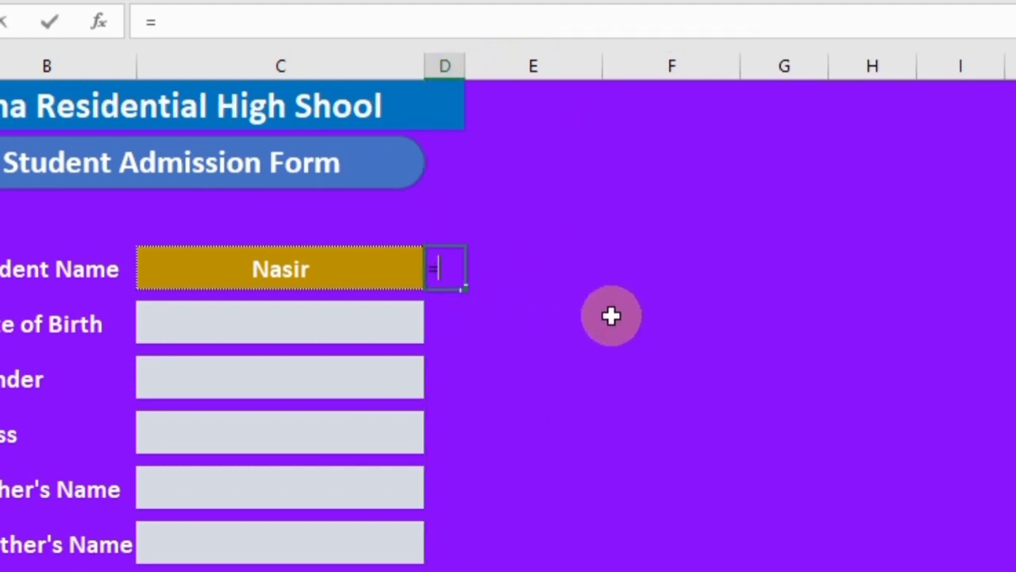
{"action": "type", "text": "if("}
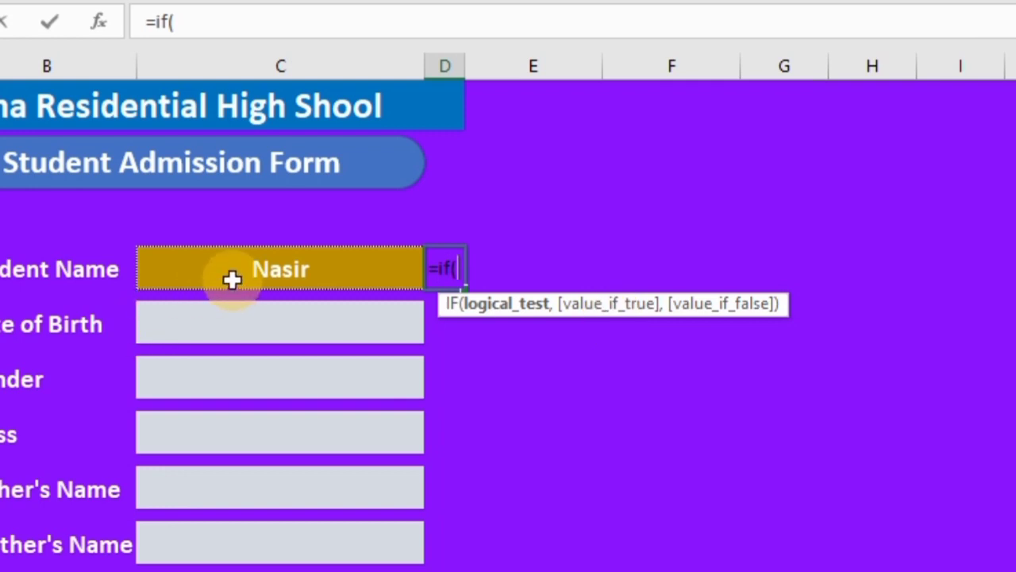
{"action": "left_click", "coordinate": [242, 270]}
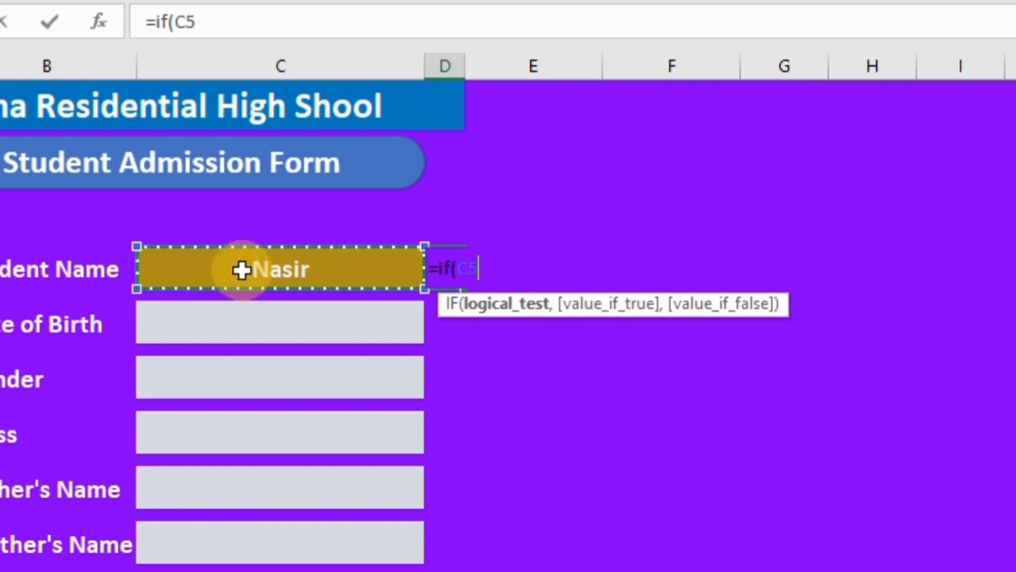
{"action": "type", "text": "="}
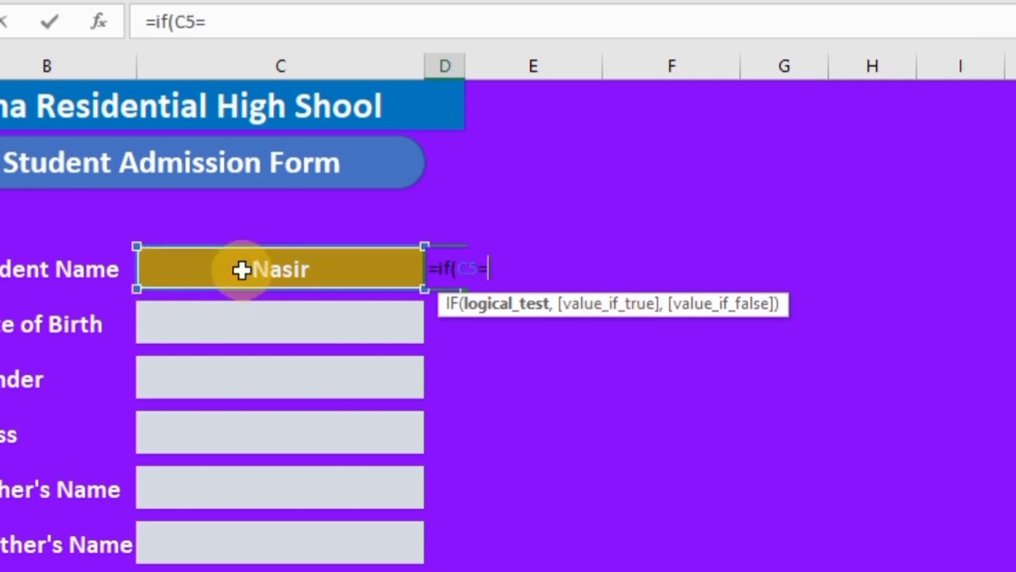
{"action": "type", "text": "\"\","}
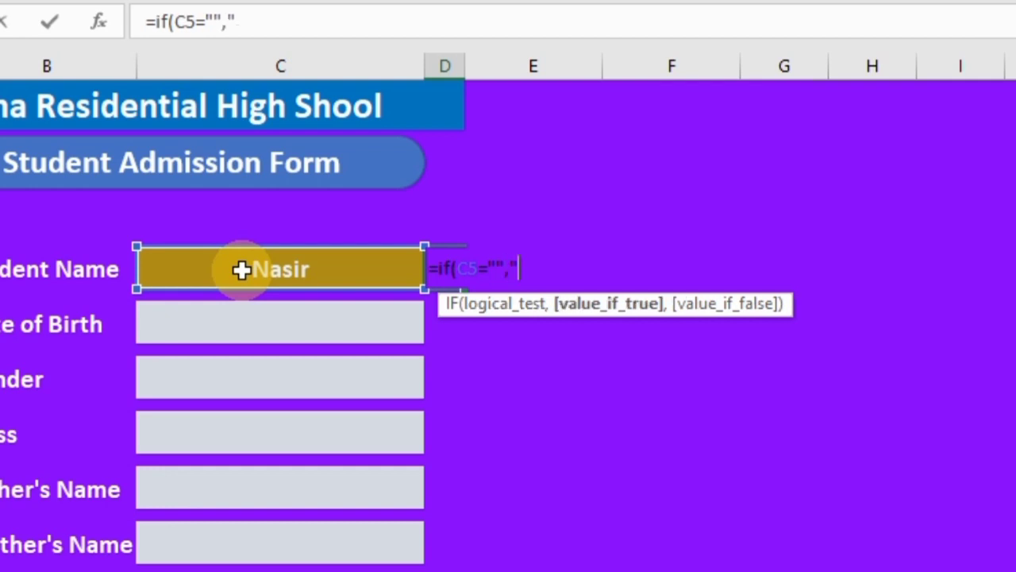
{"action": "type", "text": "\"*\","}
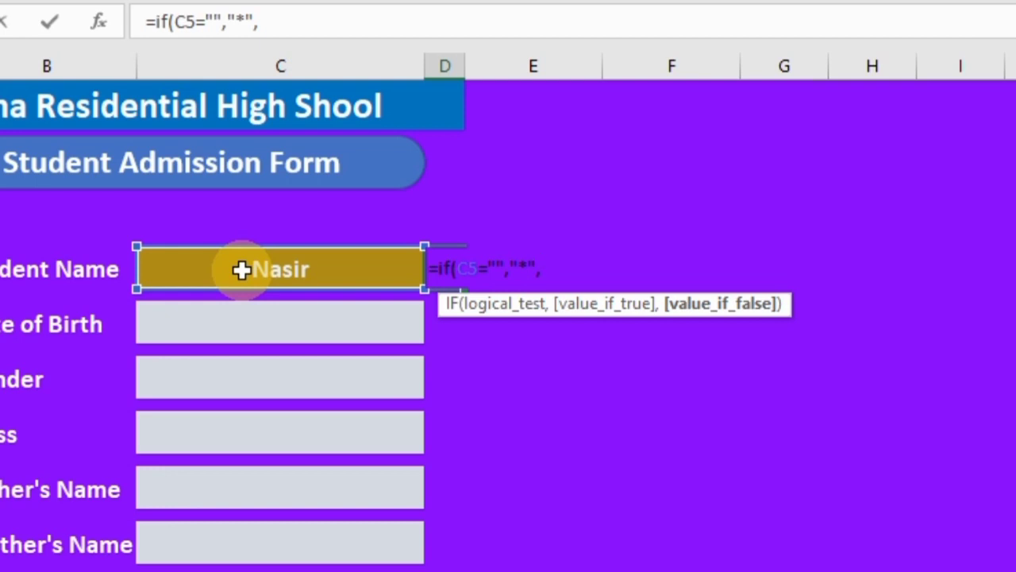
{"action": "type", "text": "1)"}
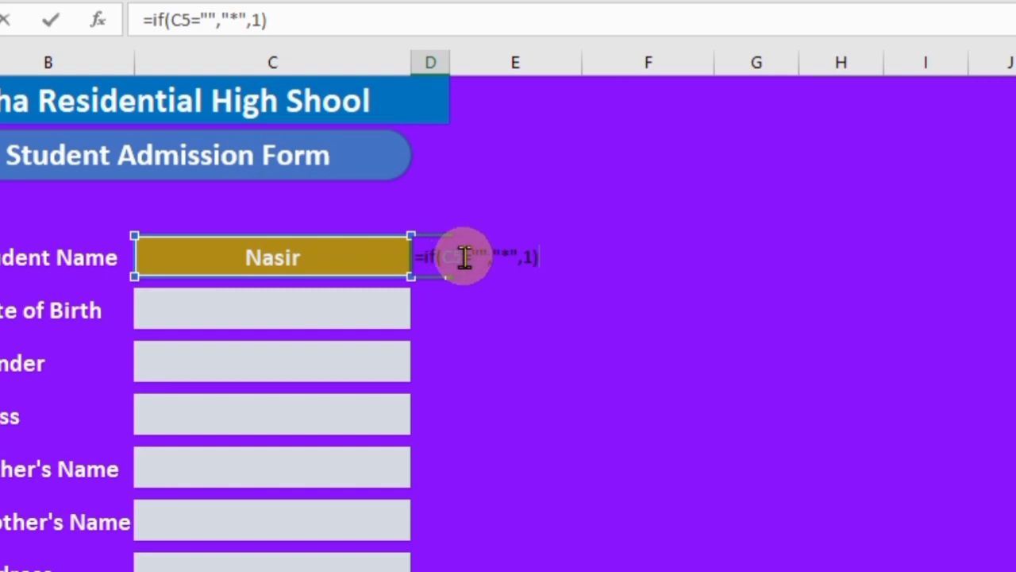
{"action": "double_click", "coordinate": [460, 256]}
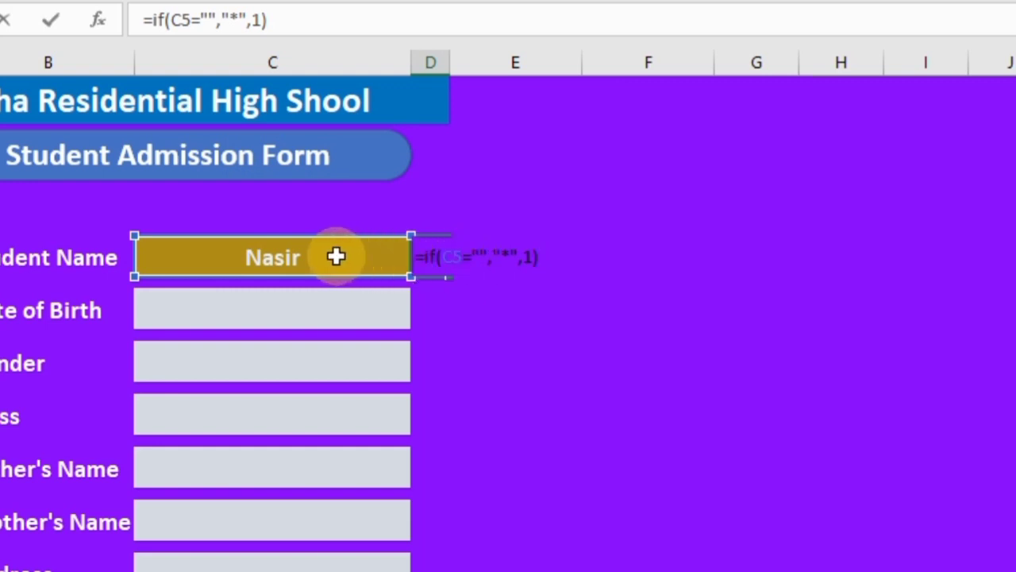
{"action": "key", "text": "ctrl+Return"}
{"action": "key", "text": "Return"}
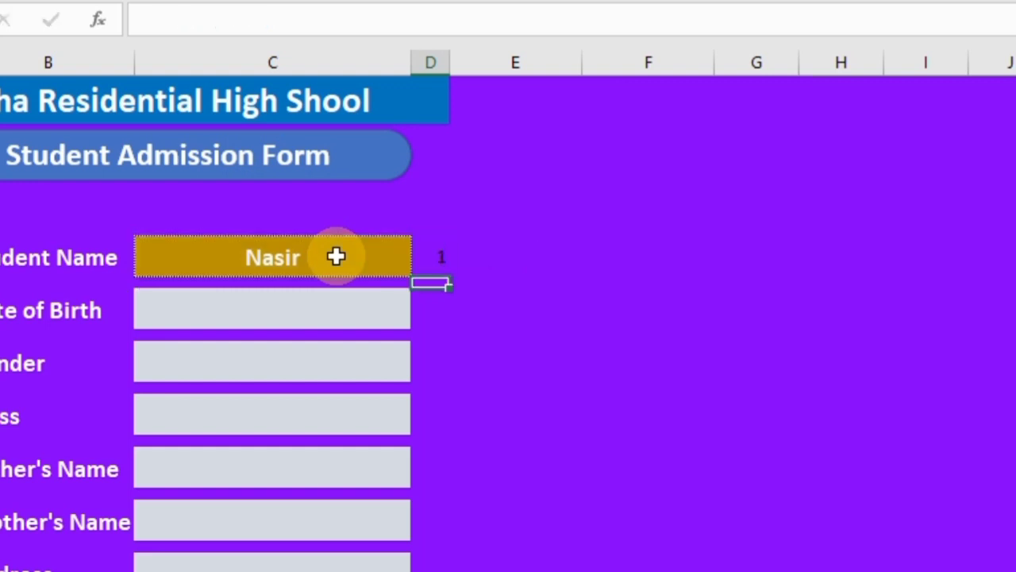
- Centre and bold the result in D5
{"action": "left_click", "coordinate": [447, 257]}
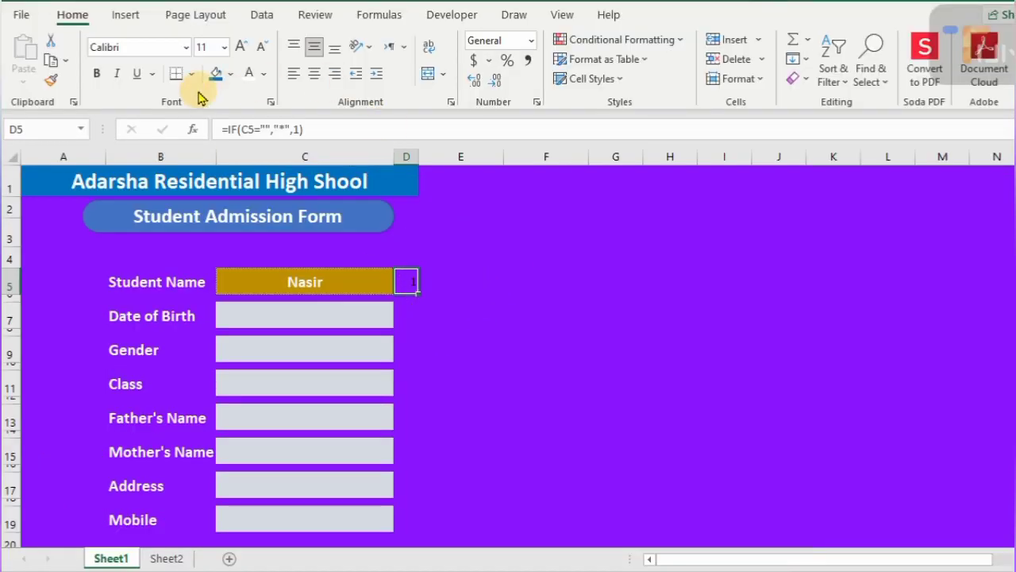
{"action": "left_click", "coordinate": [315, 77]}
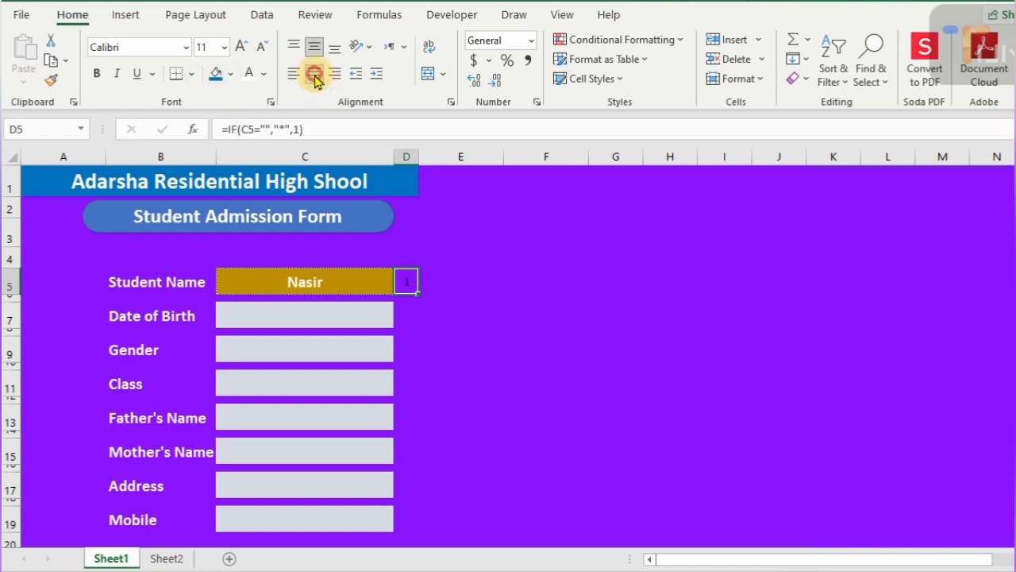
{"action": "left_click", "coordinate": [96, 73]}
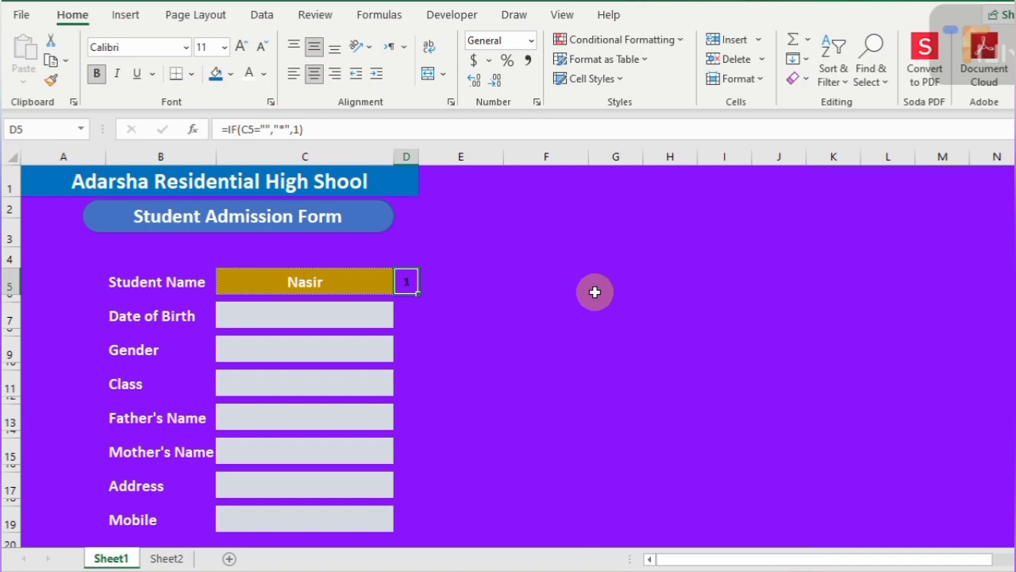
- Clear the Student Name in C5 and enlarge D5's asterisk to 14 pt
{"action": "left_click", "coordinate": [371, 281]}
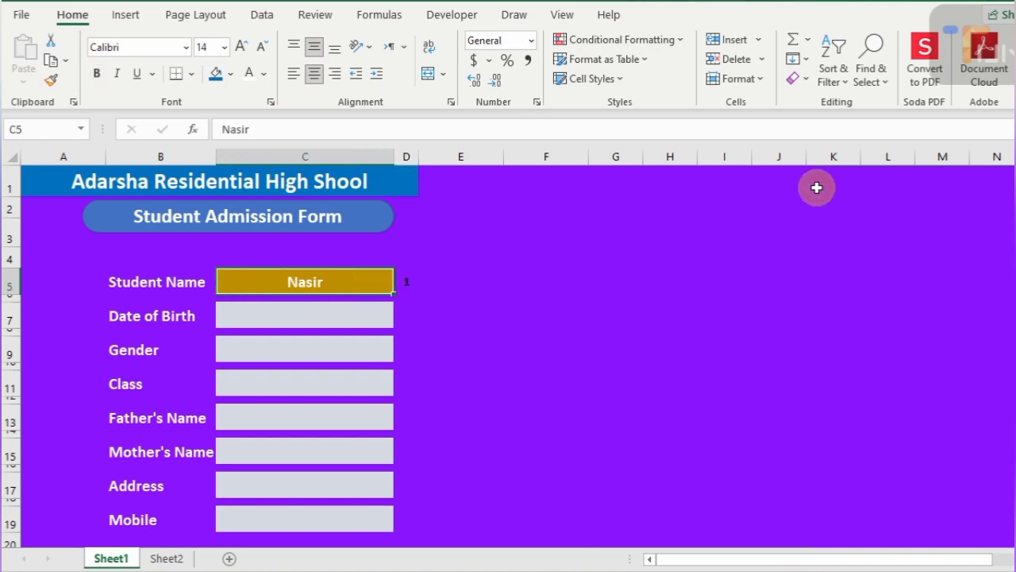
{"action": "key", "text": "Delete"}
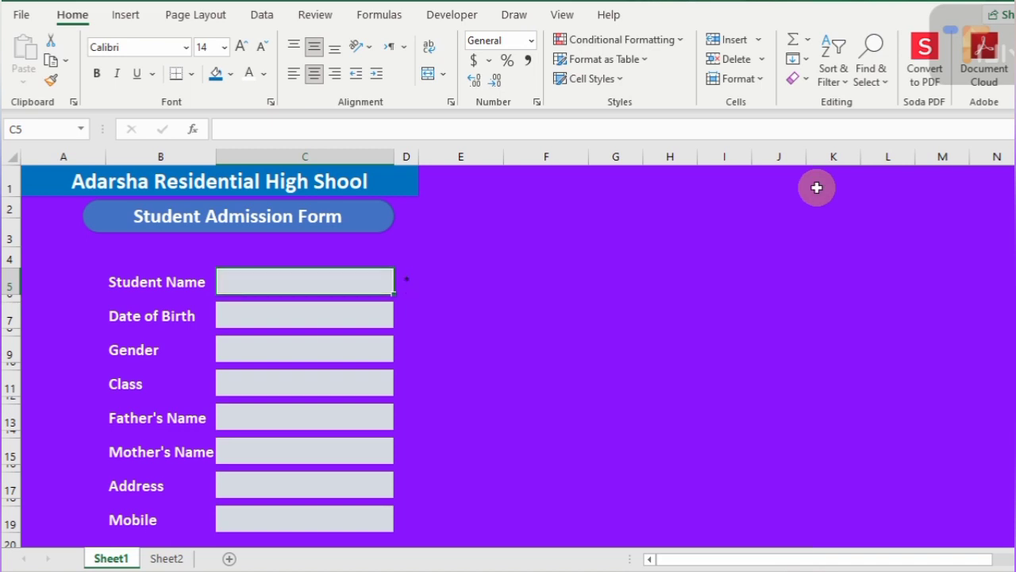
{"action": "key", "text": "Right"}
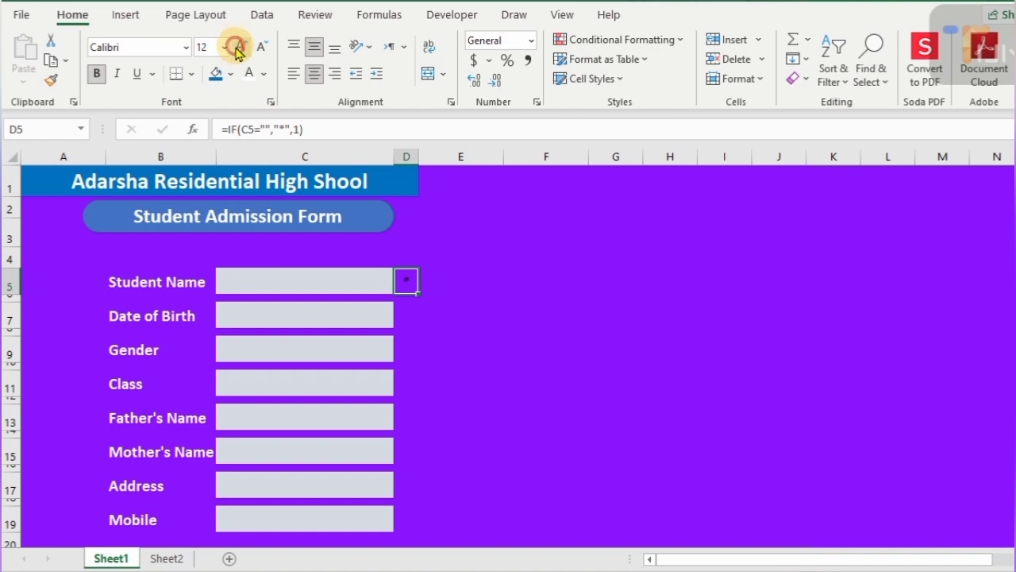
{"action": "left_click", "coordinate": [236, 48]}
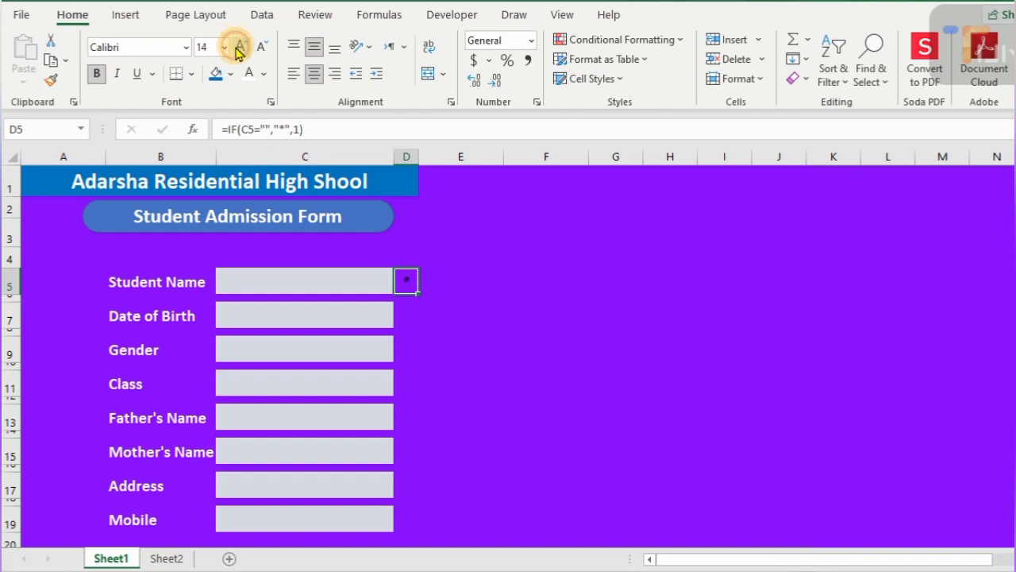
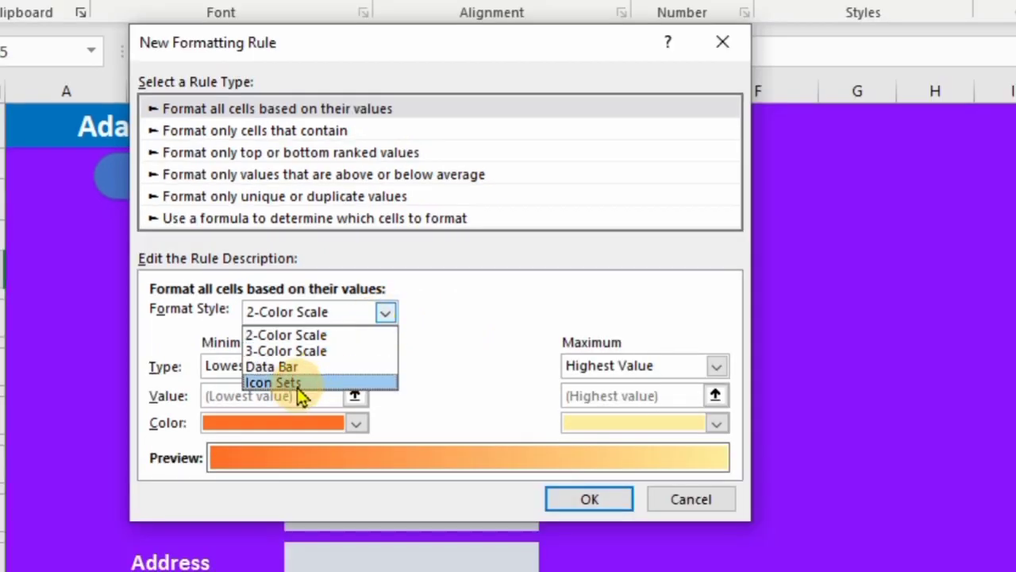
- Choose the Icon Sets style with the cross, exclamation and check icons
{"action": "left_click", "coordinate": [345, 414]}
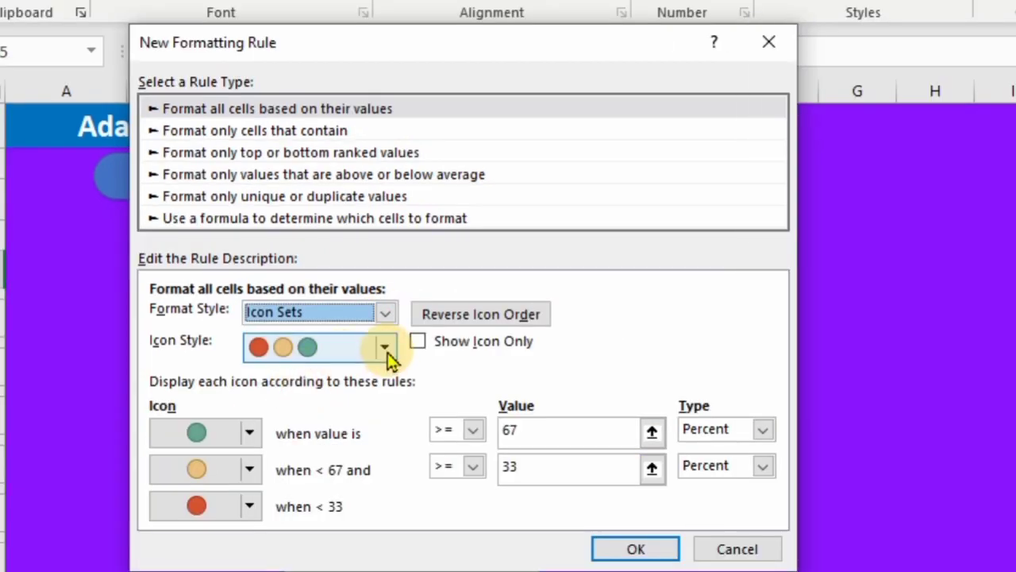
{"action": "left_click", "coordinate": [385, 349]}
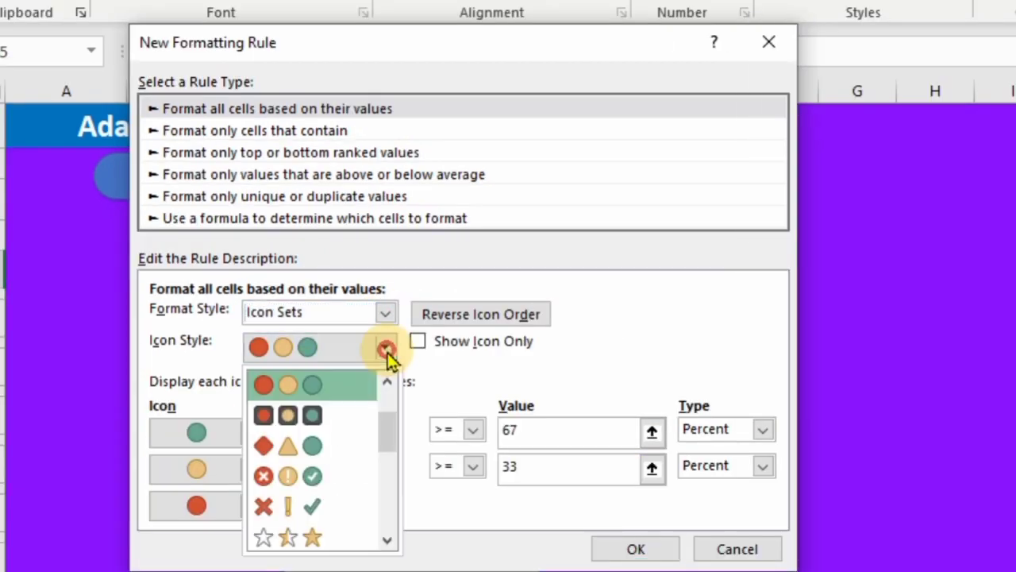
{"action": "left_click", "coordinate": [316, 510]}
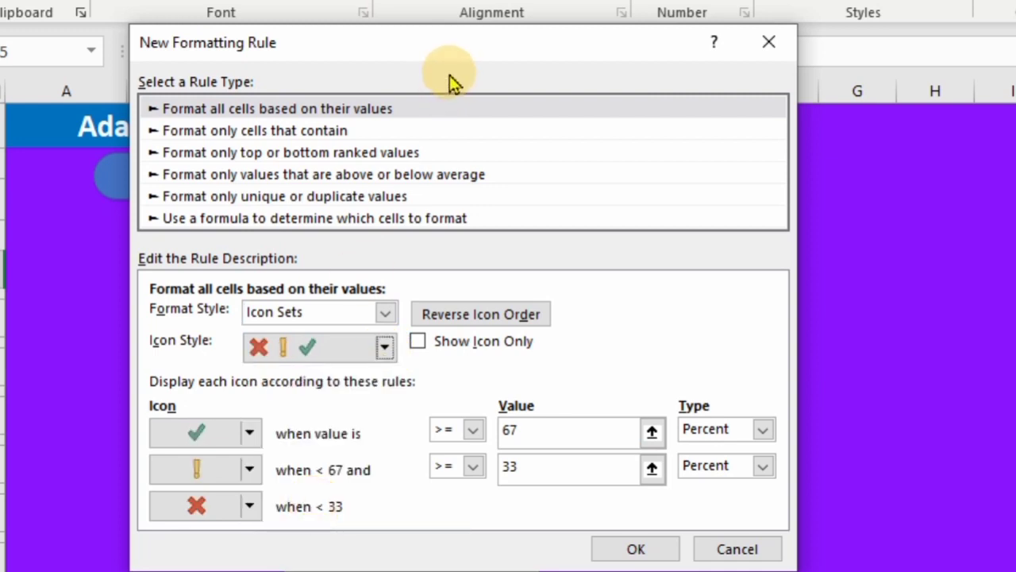
{"action": "left_click_drag", "start_coordinate": [442, 35], "coordinate": [470, 9]}
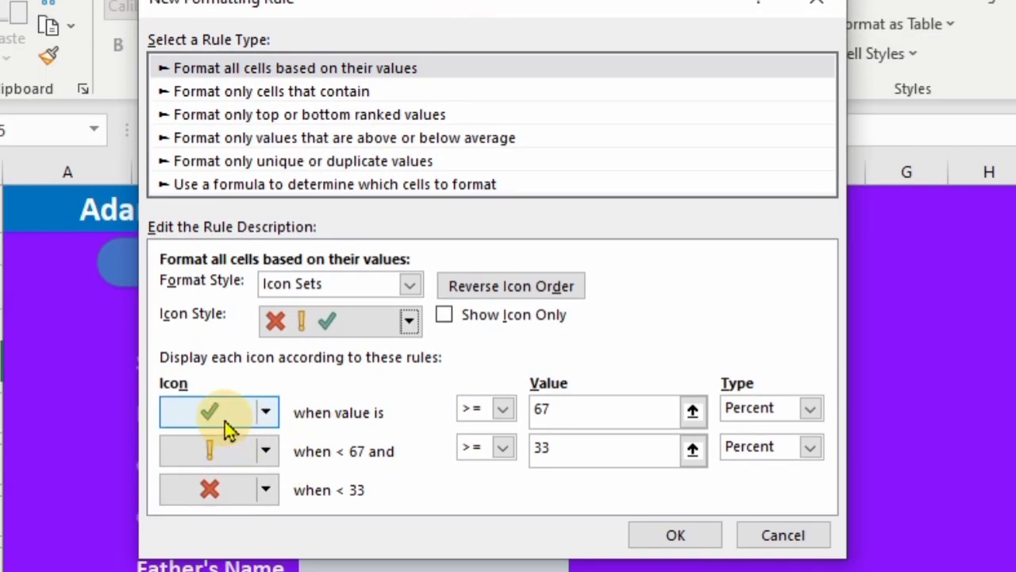
- Set the lower two icons to No Cell Icon, thresholds 1 and 0, and Show Icon Only
{"action": "left_click", "coordinate": [266, 450]}
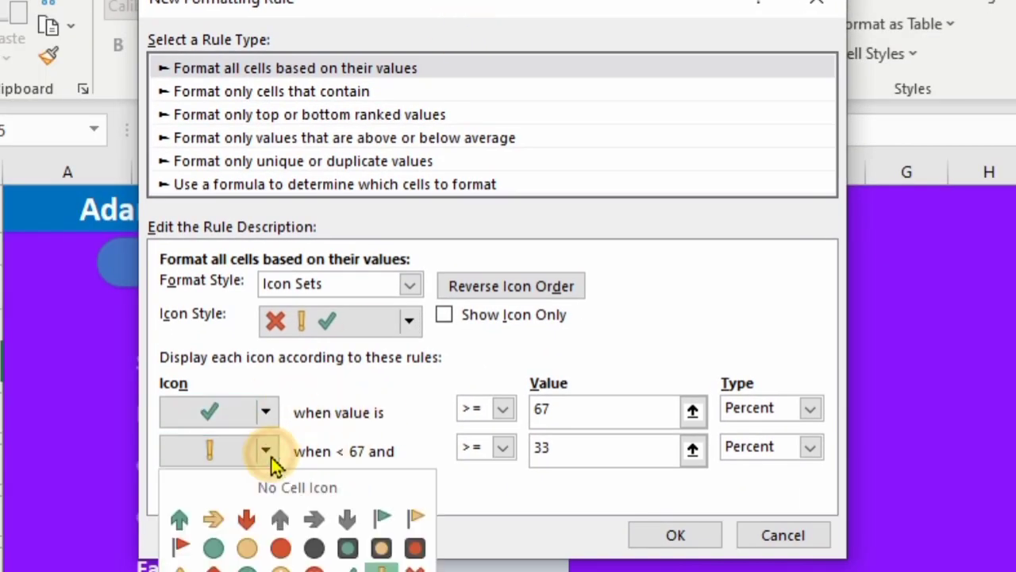
{"action": "left_click", "coordinate": [322, 488]}
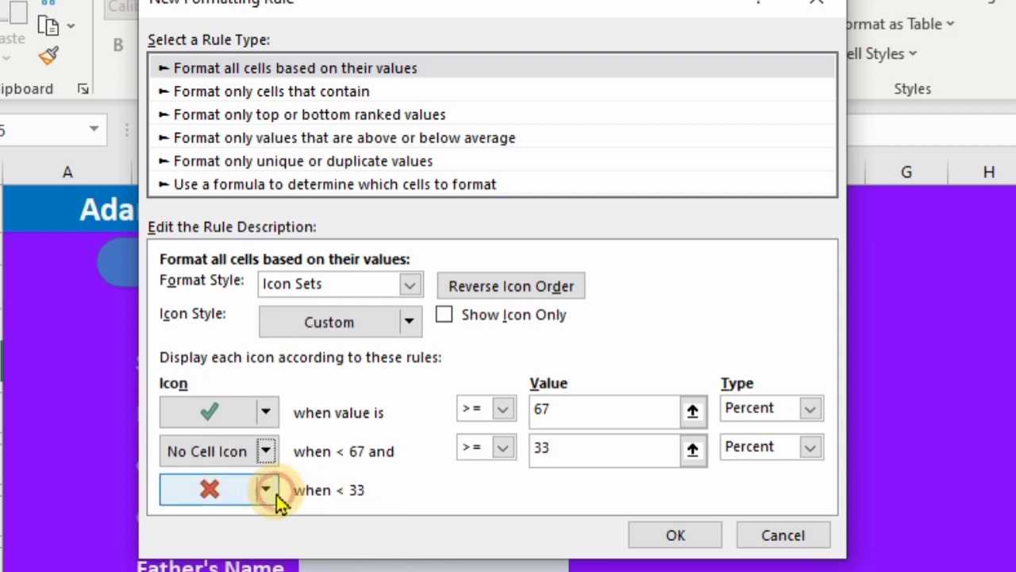
{"action": "left_click", "coordinate": [266, 489]}
{"action": "left_click", "coordinate": [291, 526]}
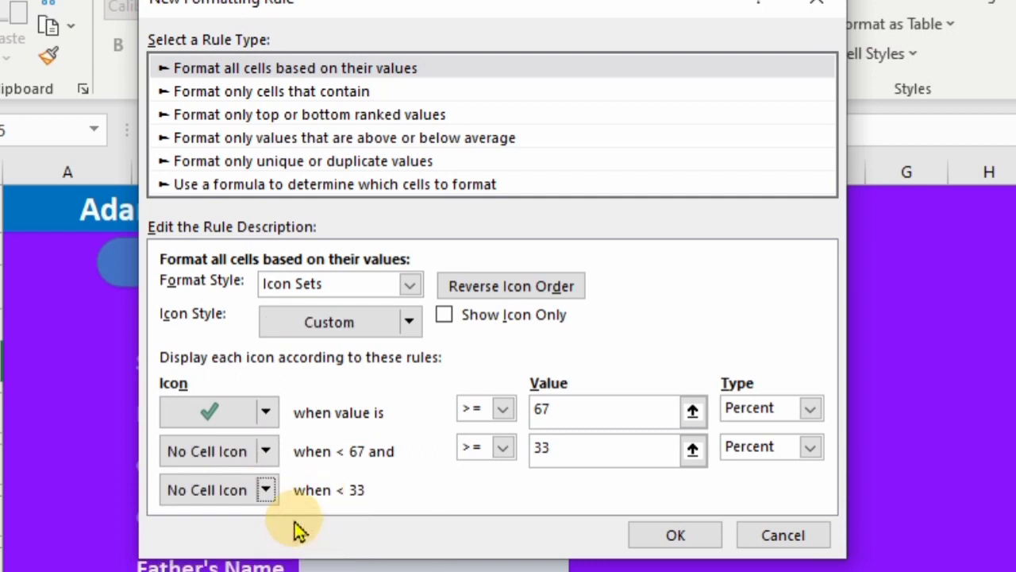
{"action": "double_click", "coordinate": [560, 410]}
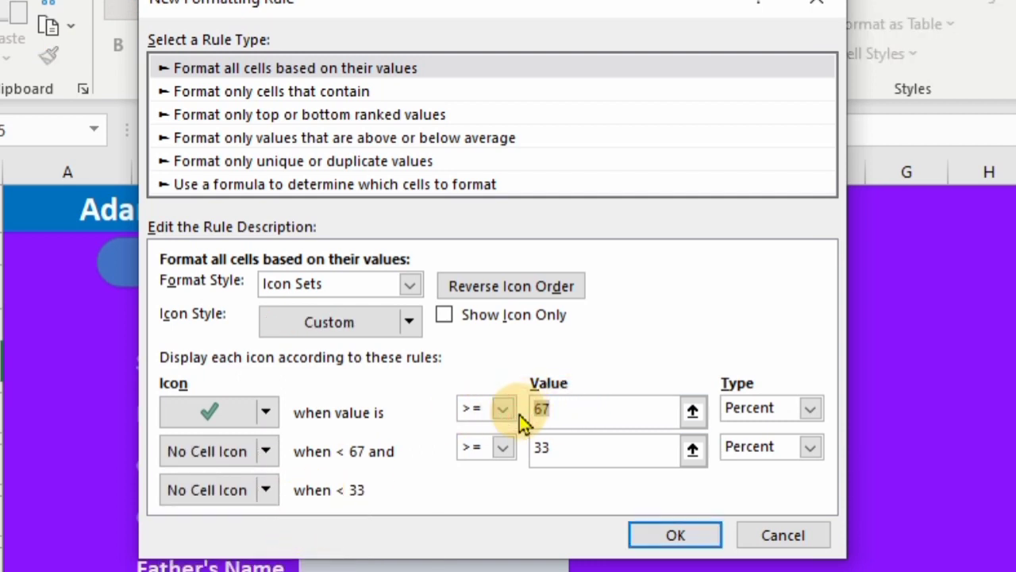
{"action": "type", "text": "1"}
{"action": "double_click", "coordinate": [524, 453]}
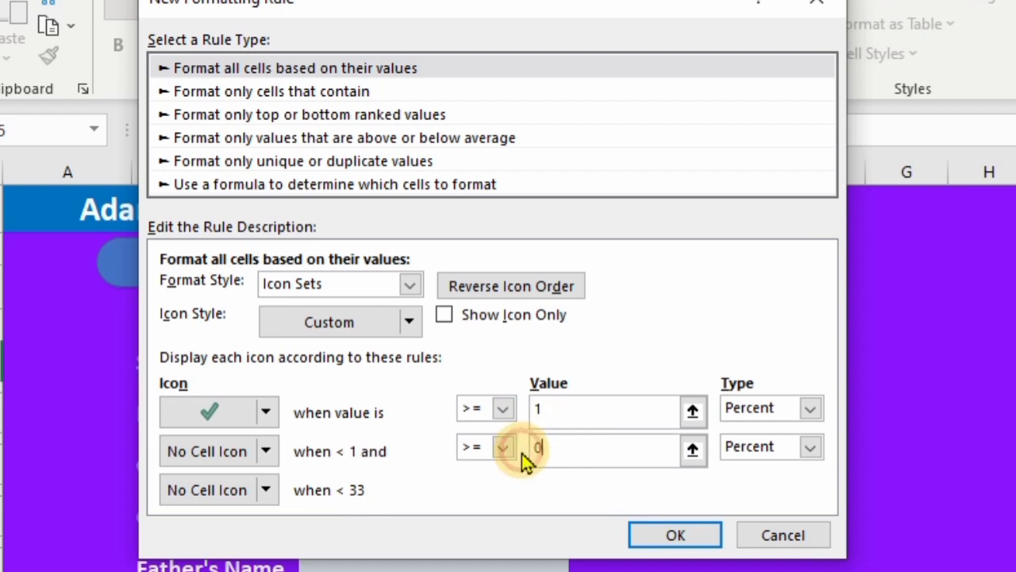
{"action": "type", "text": "0"}
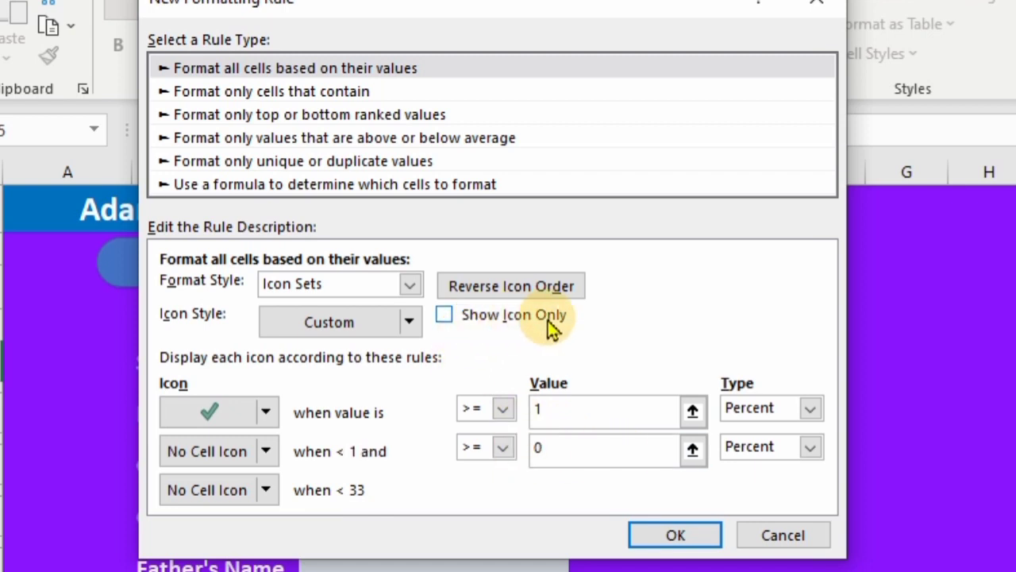
{"action": "left_click", "coordinate": [444, 316]}
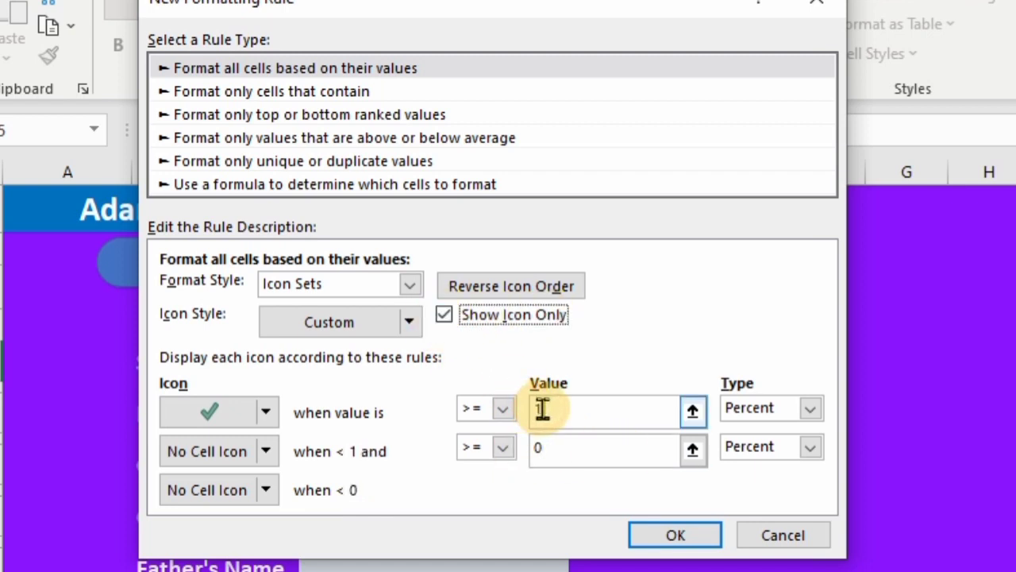
- Apply the icon rule and enter the test text 'asds' in C5
{"action": "left_click", "coordinate": [678, 539]}
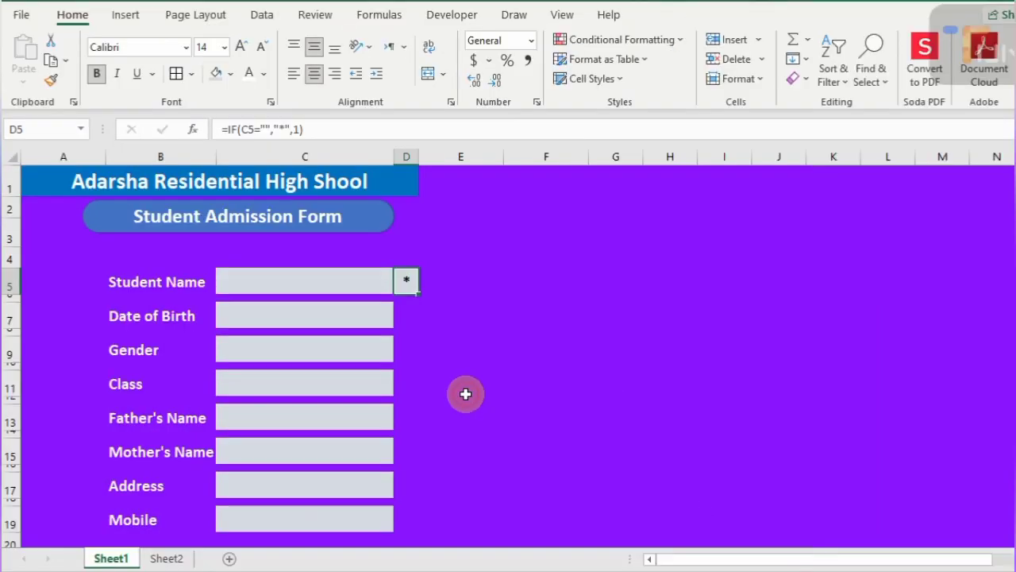
{"action": "left_click", "coordinate": [314, 280]}
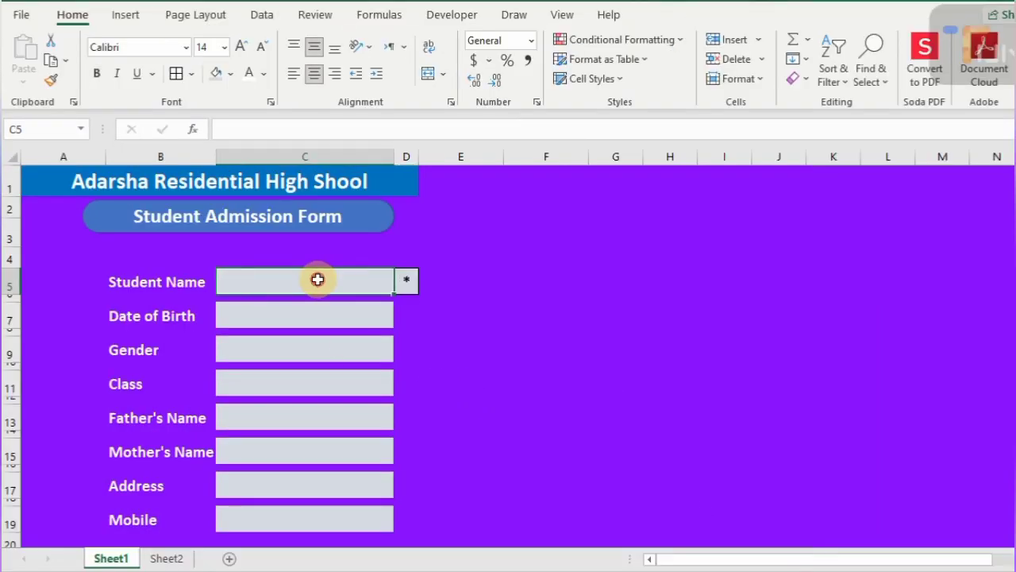
{"action": "type", "text": "asds"}
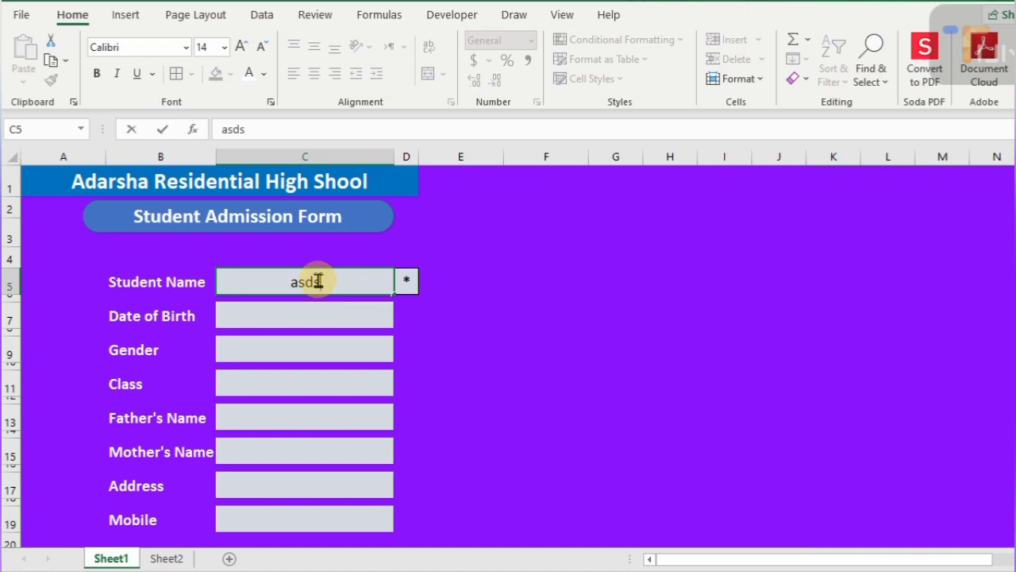
{"action": "key", "text": "ctrl+Return"}
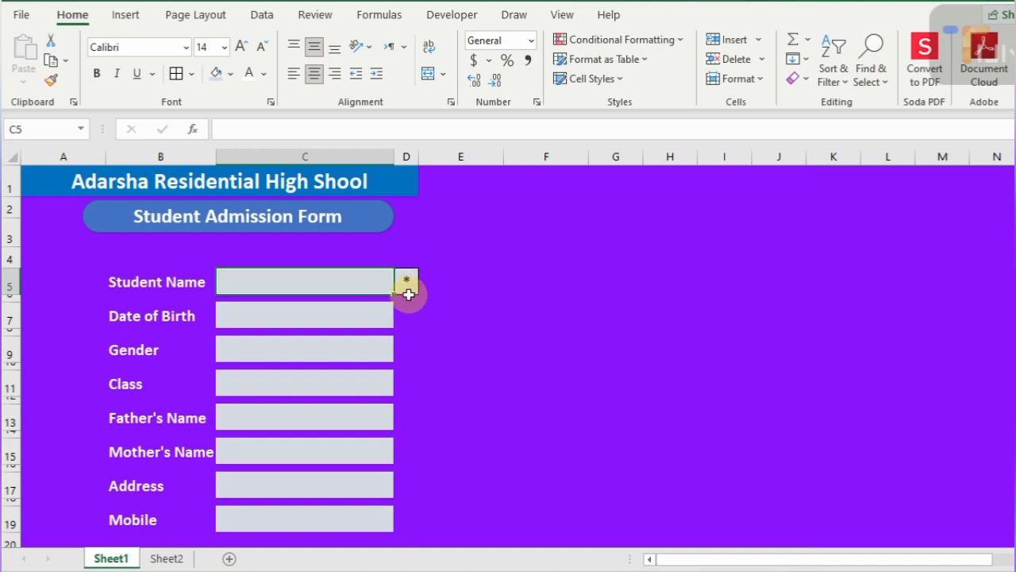
- Copy the D5 marker into D7, D9, D11, D13, D15, D17 and D19
{"action": "left_click", "coordinate": [410, 283]}
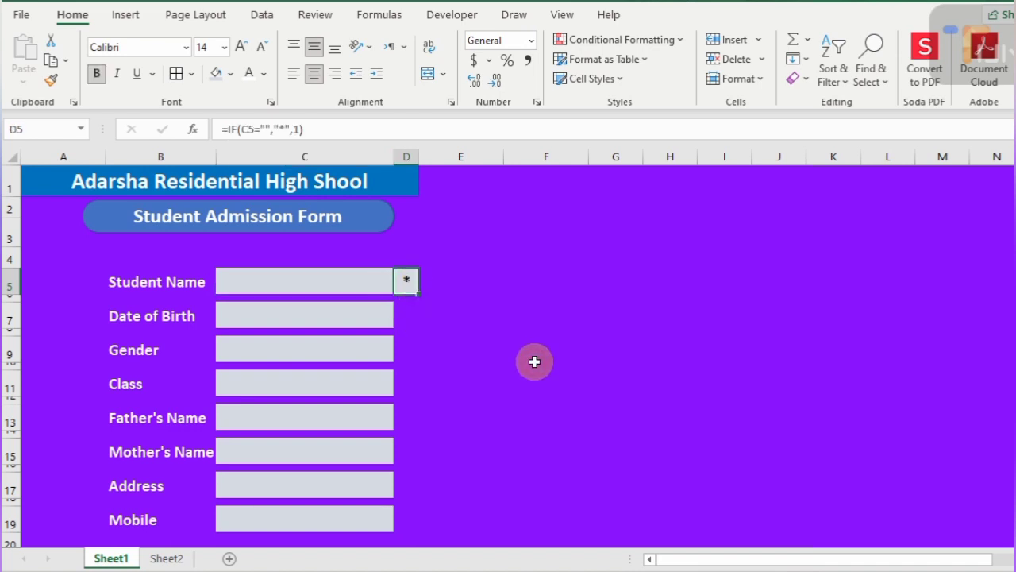
{"action": "left_click", "coordinate": [406, 315]}
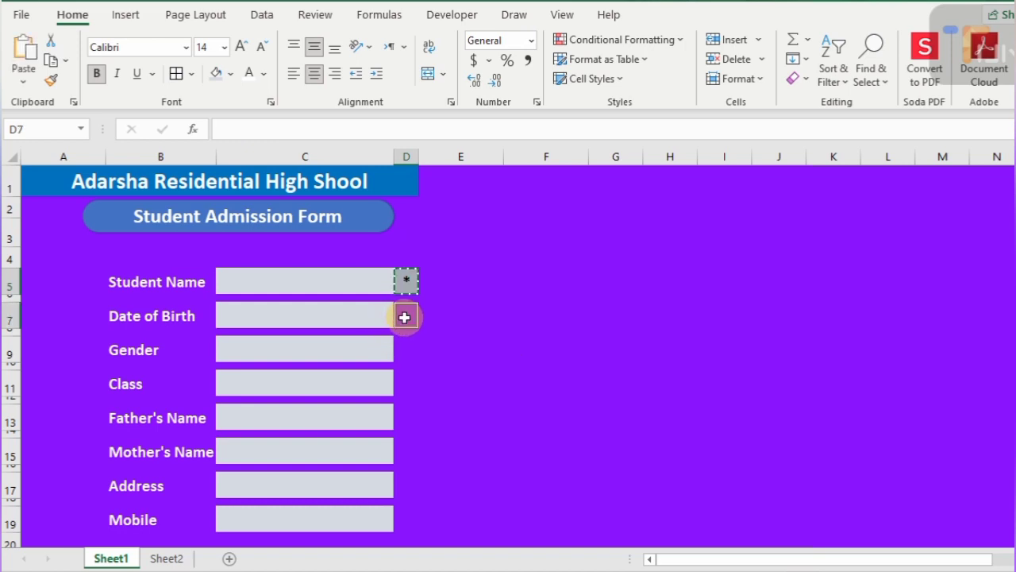
{"action": "left_click", "coordinate": [410, 347], "text": "ctrl"}
{"action": "left_click", "coordinate": [409, 384], "text": "ctrl"}
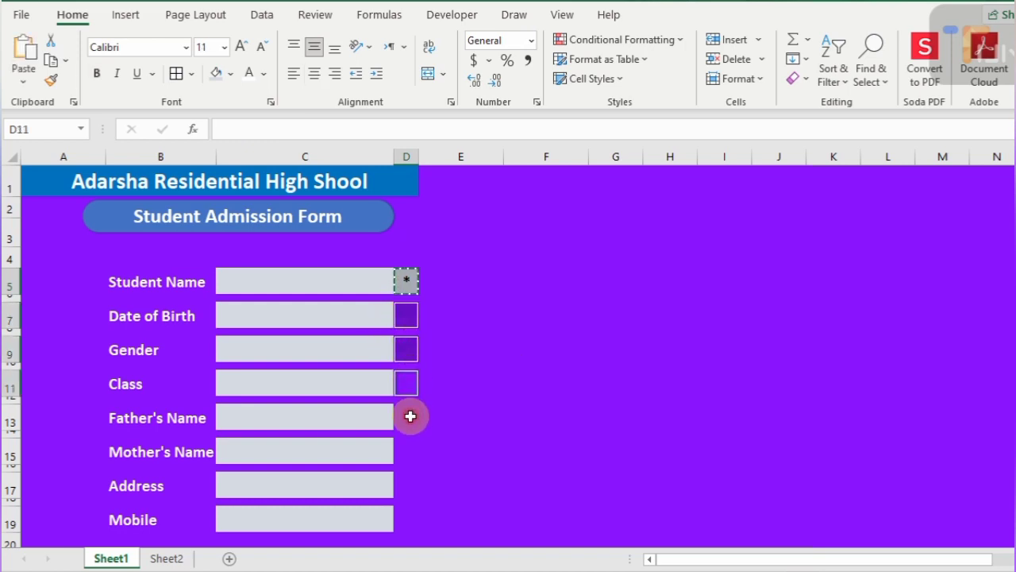
{"action": "left_click", "coordinate": [409, 417], "text": "ctrl"}
{"action": "left_click", "coordinate": [409, 447], "text": "ctrl"}
{"action": "left_click", "coordinate": [407, 481], "text": "ctrl"}
{"action": "left_click", "coordinate": [410, 520], "text": "ctrl"}
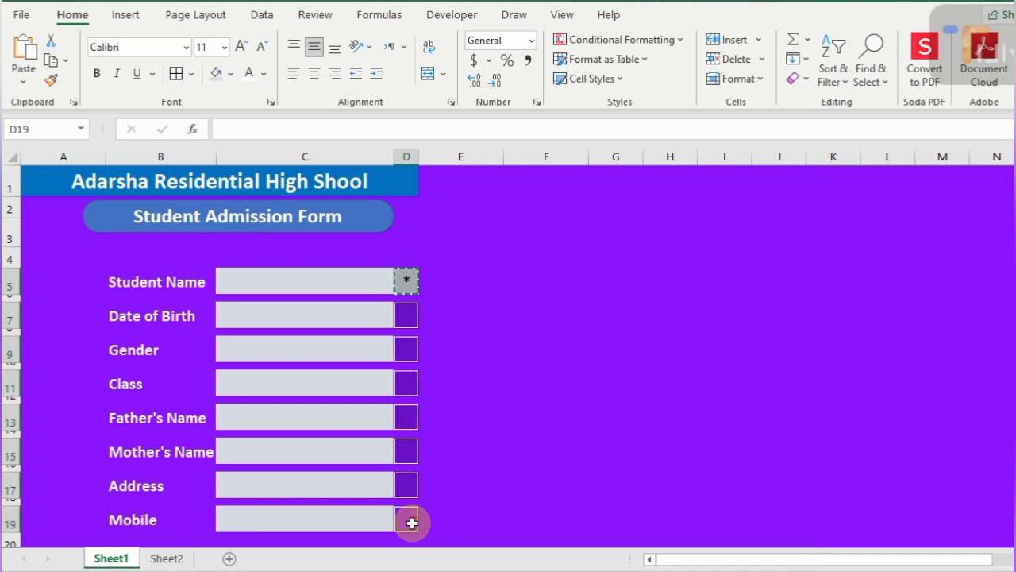
{"action": "key", "text": "ctrl+v"}
{"action": "key", "text": "Escape"}
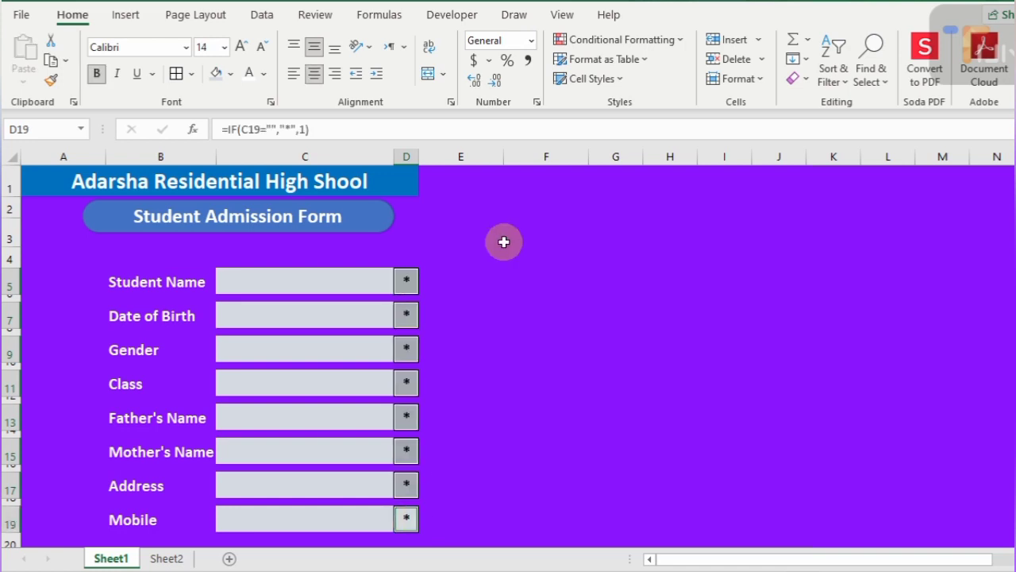
{"action": "left_click", "coordinate": [459, 262]}
- Select the entry boxes C5 through C19, then the Gender cells C9:D9
{"action": "left_click", "coordinate": [335, 286]}
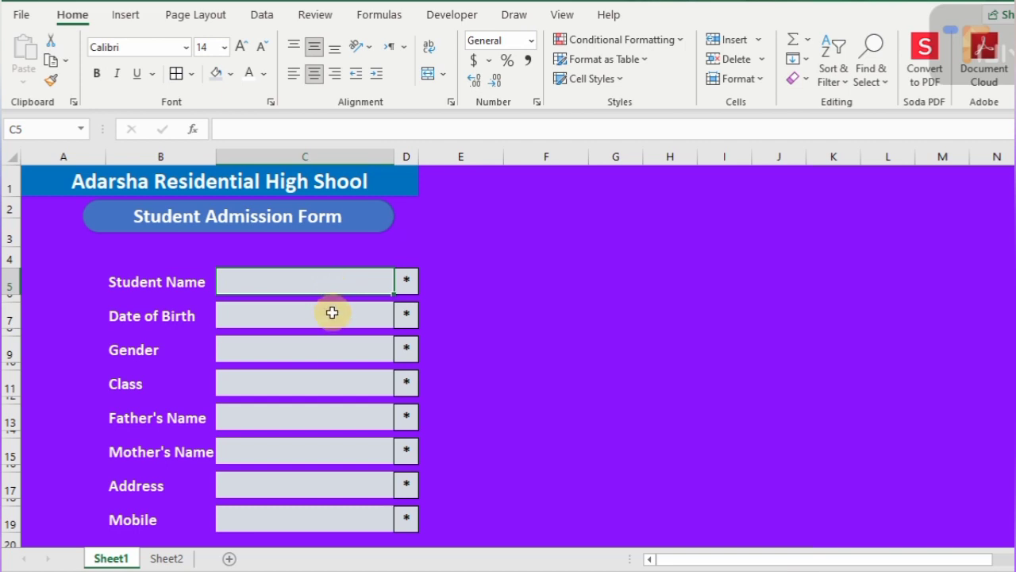
{"action": "left_click", "coordinate": [331, 317], "text": "ctrl"}
{"action": "left_click", "coordinate": [327, 349], "text": "ctrl"}
{"action": "left_click", "coordinate": [329, 384], "text": "ctrl"}
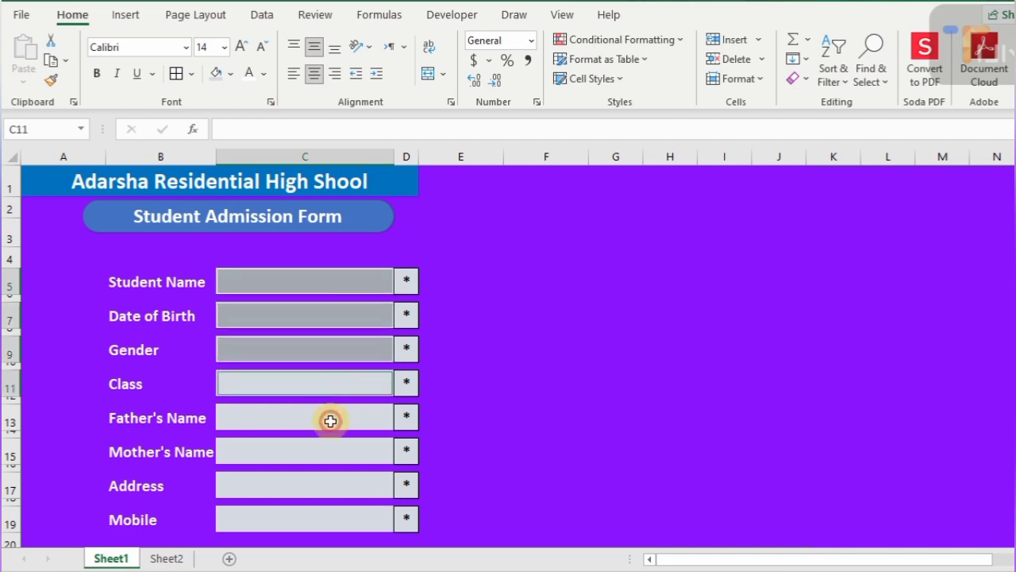
{"action": "left_click", "coordinate": [330, 418], "text": "ctrl"}
{"action": "left_click", "coordinate": [330, 462], "text": "ctrl"}
{"action": "left_click", "coordinate": [328, 484], "text": "ctrl"}
{"action": "left_click", "coordinate": [328, 518], "text": "ctrl"}
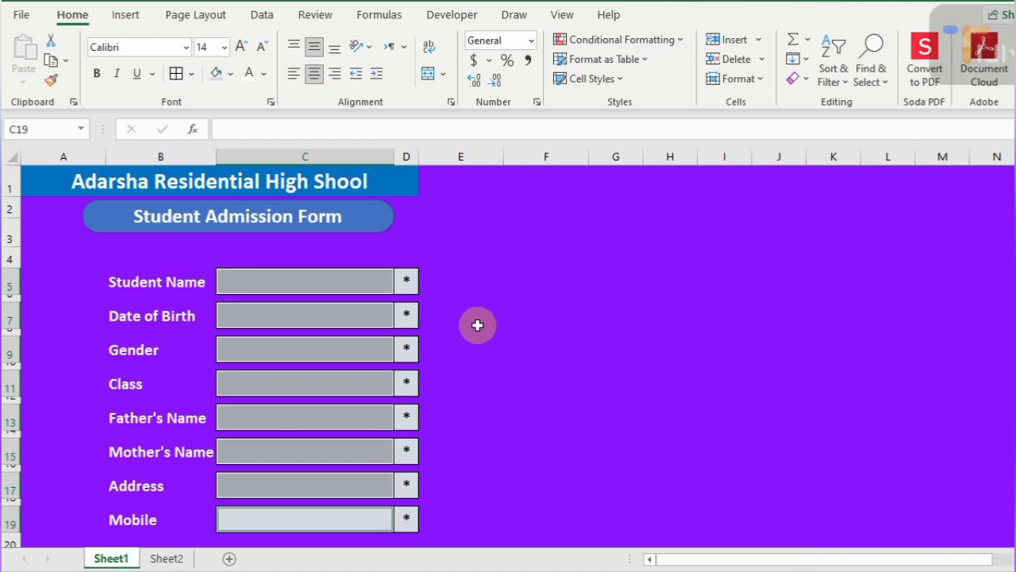
{"action": "left_click", "coordinate": [340, 349]}
{"action": "left_click_drag", "start_coordinate": [264, 352], "coordinate": [412, 351]}
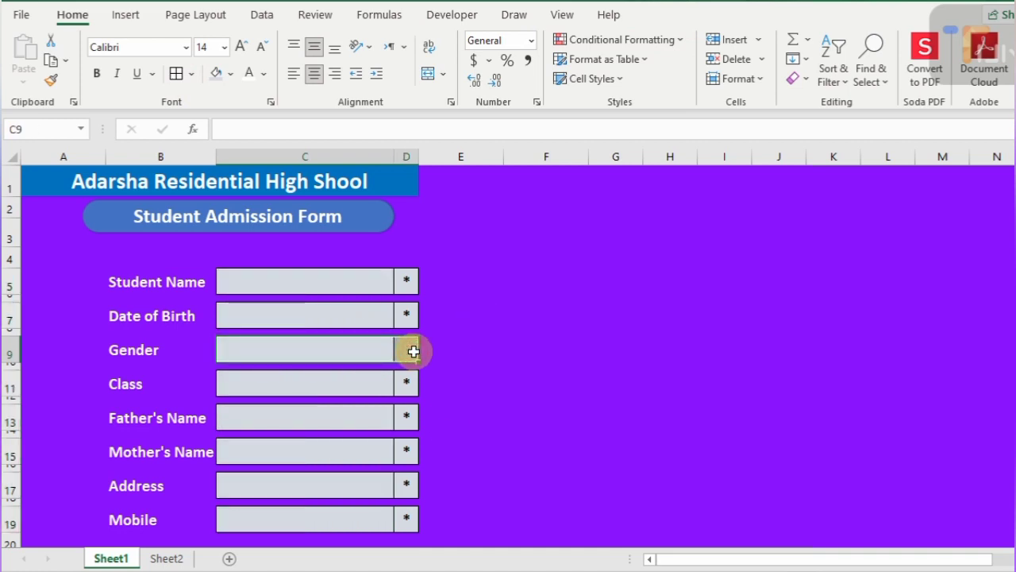
- Clear the conditional formatting rules and borders from the Gender cells C9:D9
{"action": "left_click", "coordinate": [680, 39]}
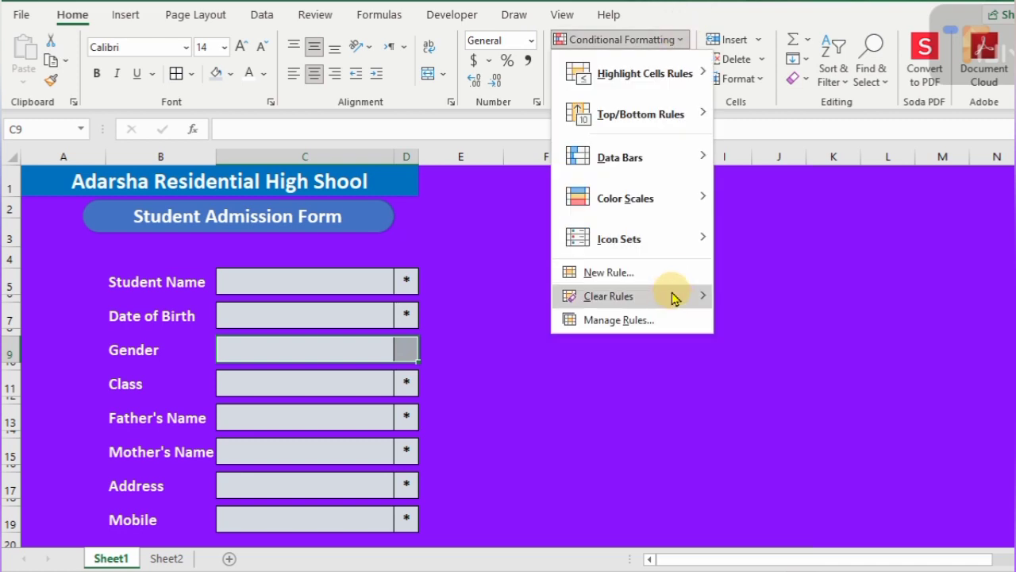
{"action": "mouse_move", "coordinate": [673, 297]}
{"action": "left_click", "coordinate": [796, 296]}
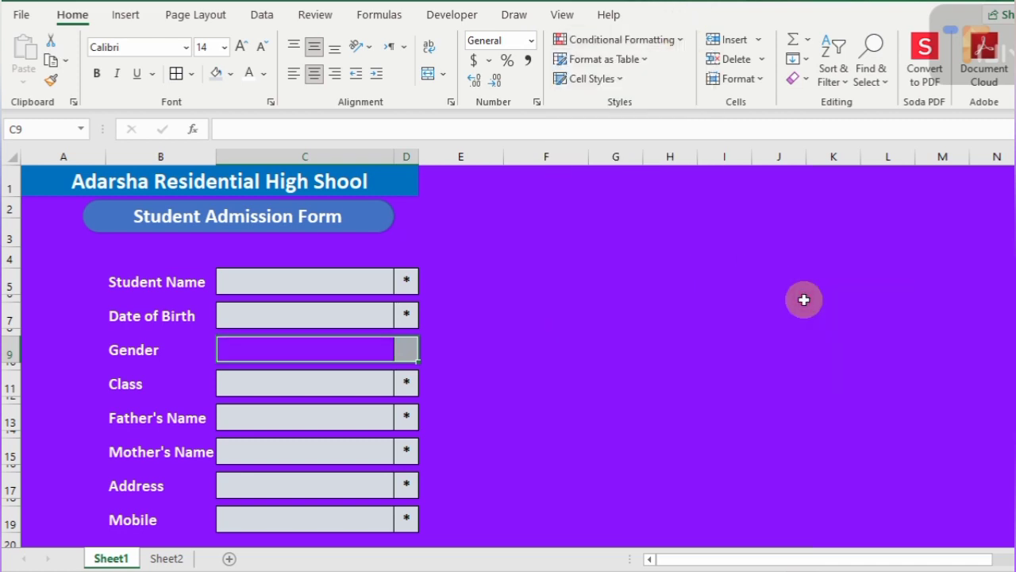
{"action": "left_click", "coordinate": [191, 73]}
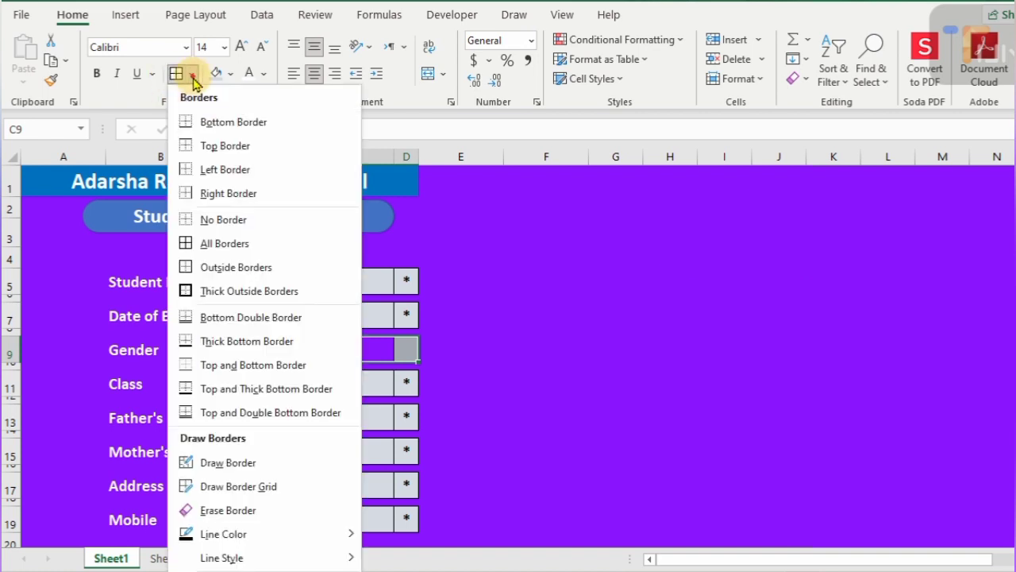
{"action": "left_click", "coordinate": [213, 219]}
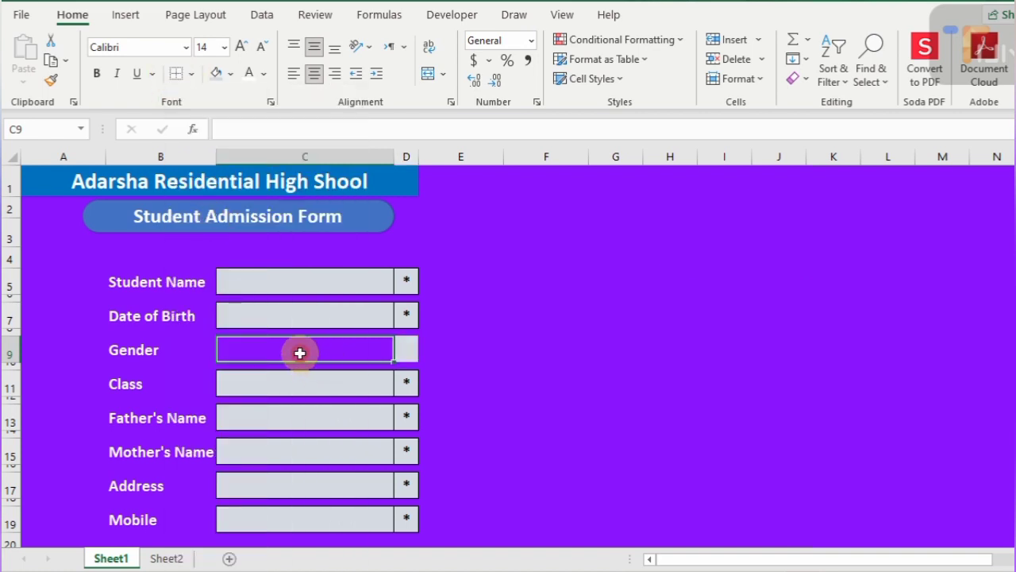
- Fill the Gender marker cell D9 with the recent purple colour
{"action": "left_click", "coordinate": [411, 348]}
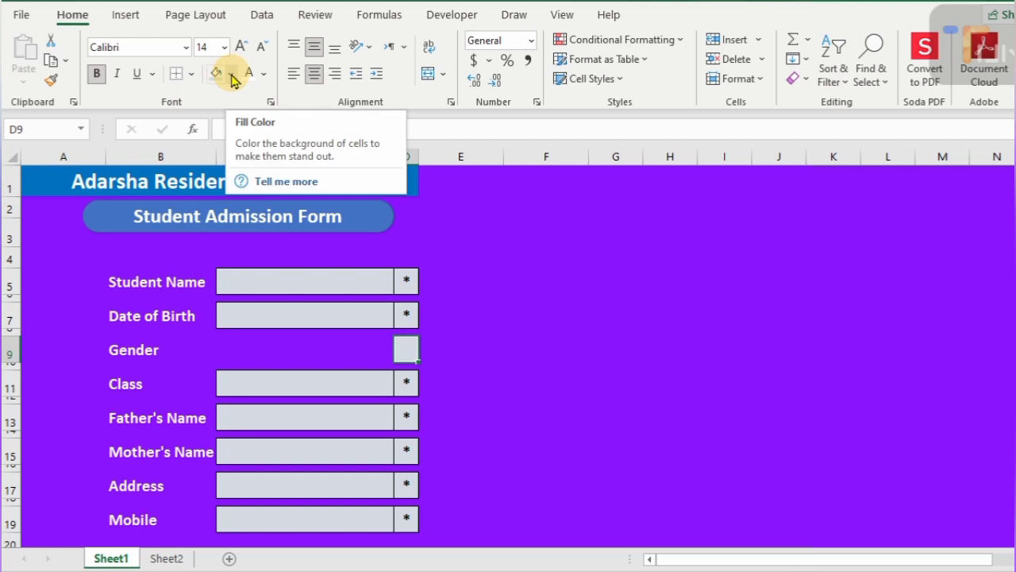
{"action": "left_click", "coordinate": [232, 74]}
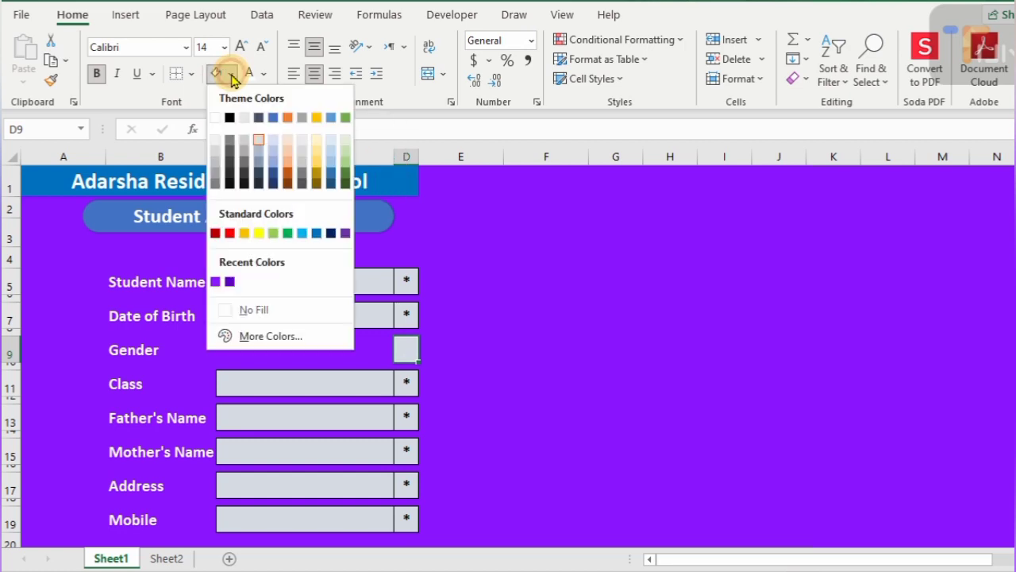
{"action": "left_click", "coordinate": [216, 281]}
{"action": "left_click", "coordinate": [490, 352]}
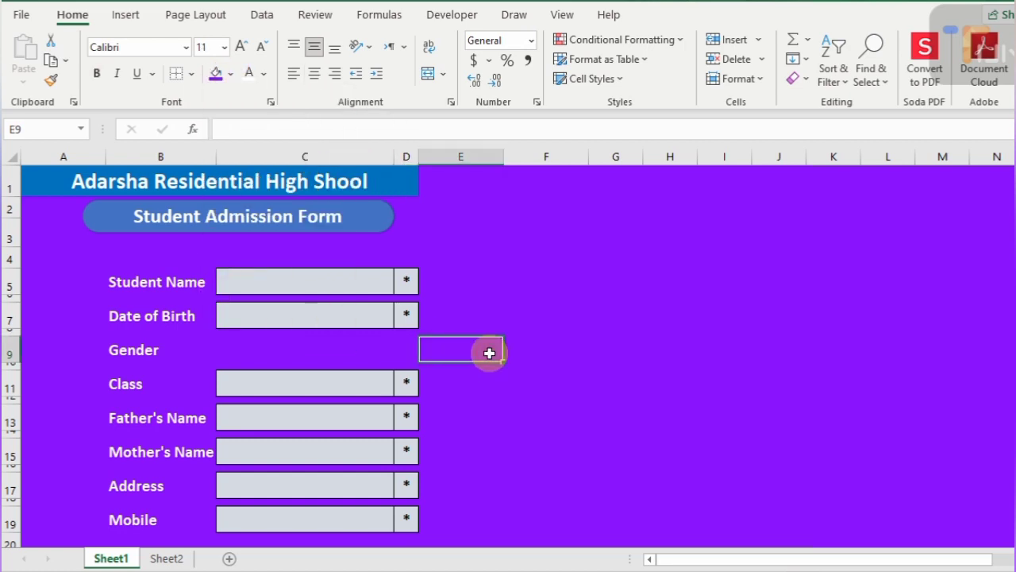
{"action": "left_click", "coordinate": [277, 348]}
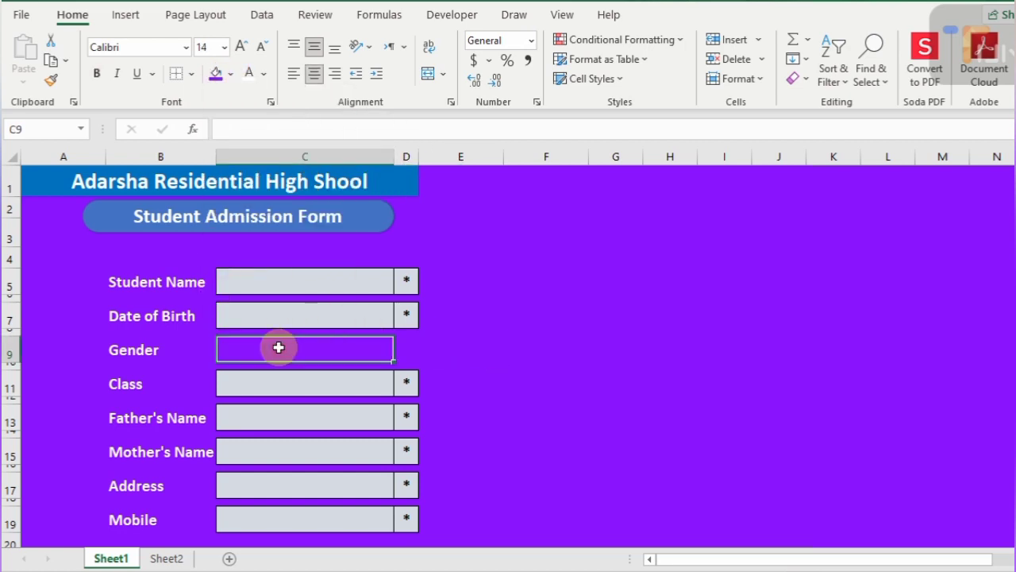
- Tick Developer under Main Tabs in Customize the Ribbon and open the Developer tab
{"action": "left_click", "coordinate": [451, 14]}
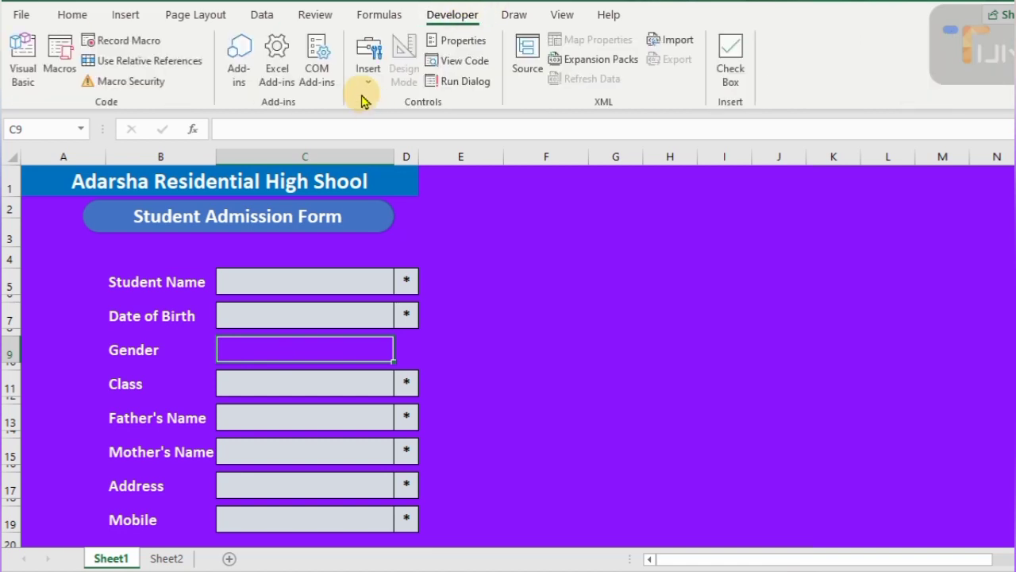
{"action": "right_click", "coordinate": [363, 94]}
{"action": "left_click", "coordinate": [426, 138]}
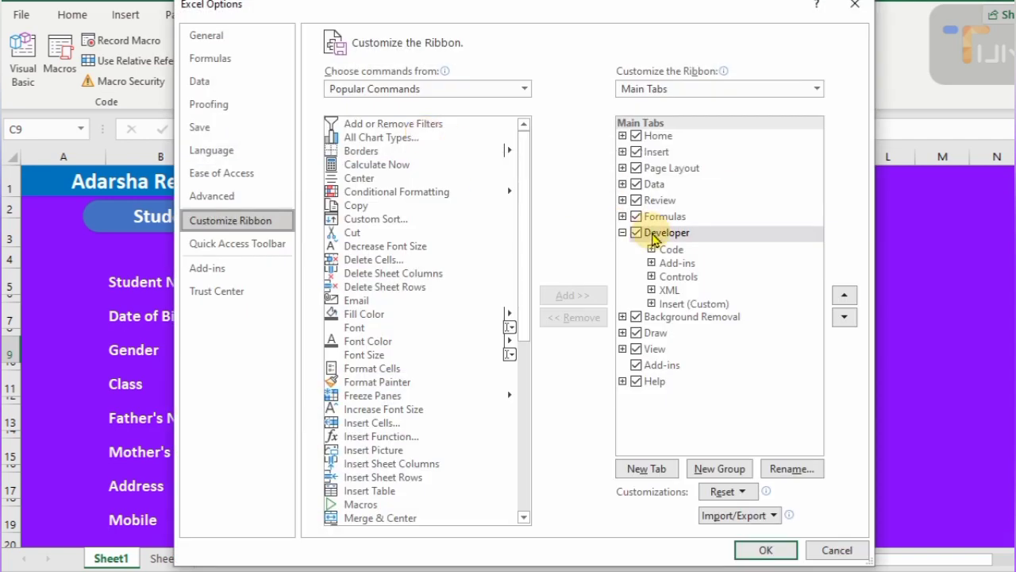
{"action": "left_click", "coordinate": [643, 234]}
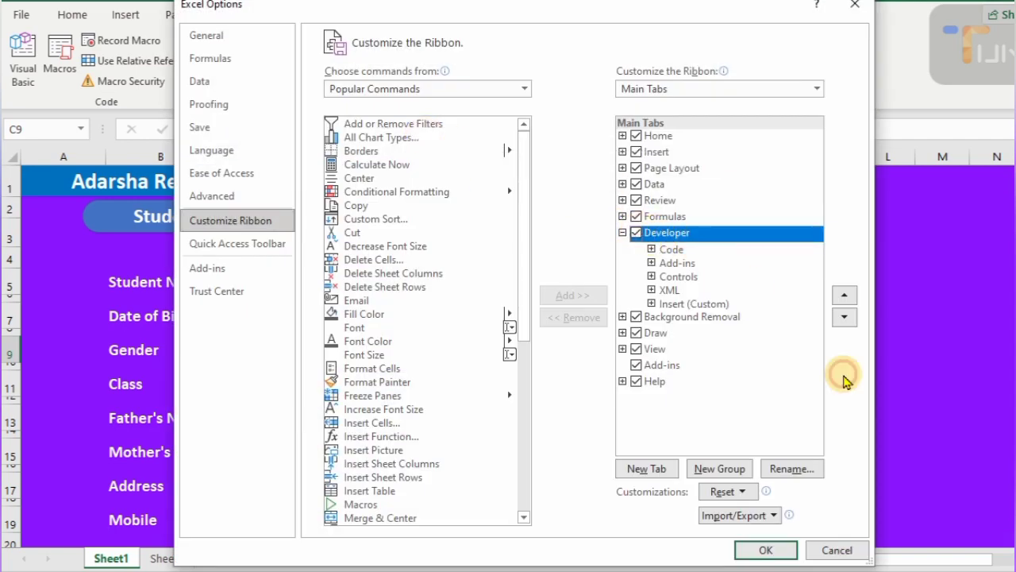
{"action": "left_click", "coordinate": [766, 549]}
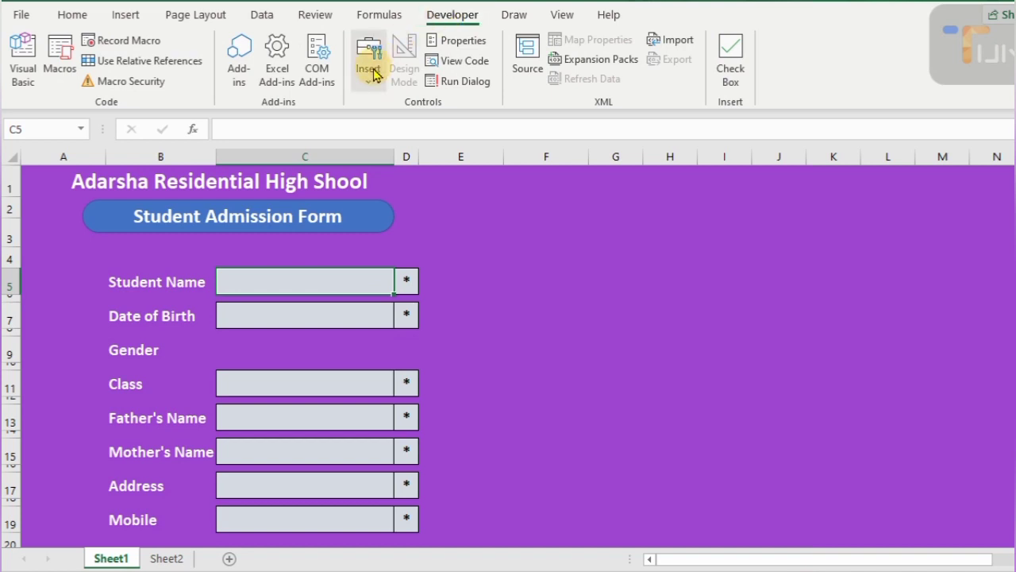
{"action": "left_click", "coordinate": [369, 64]}
- Draw an option button on the Gender row and Ctrl-drag a copy beside it
{"action": "left_click", "coordinate": [446, 129]}
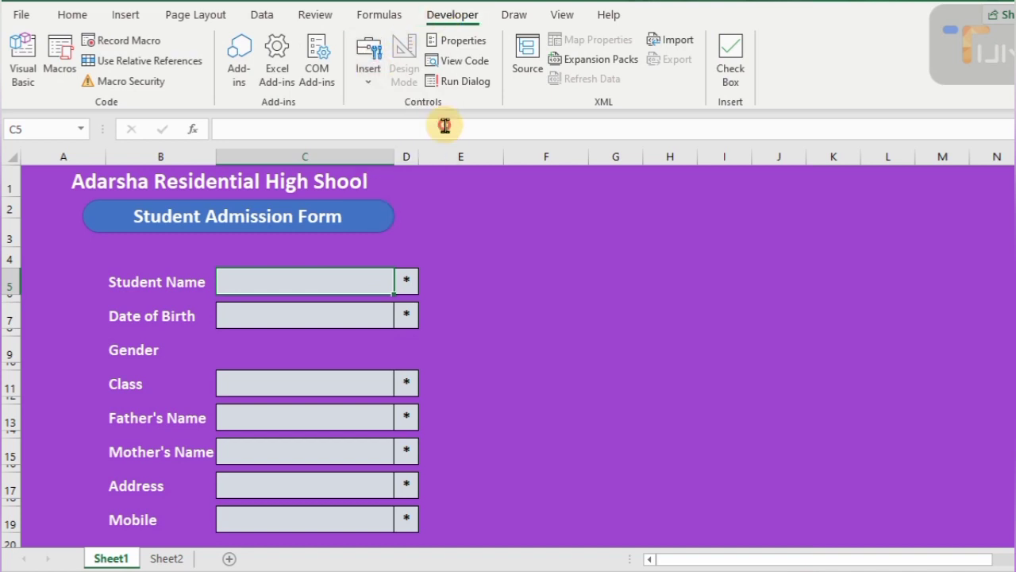
{"action": "left_click", "coordinate": [247, 347]}
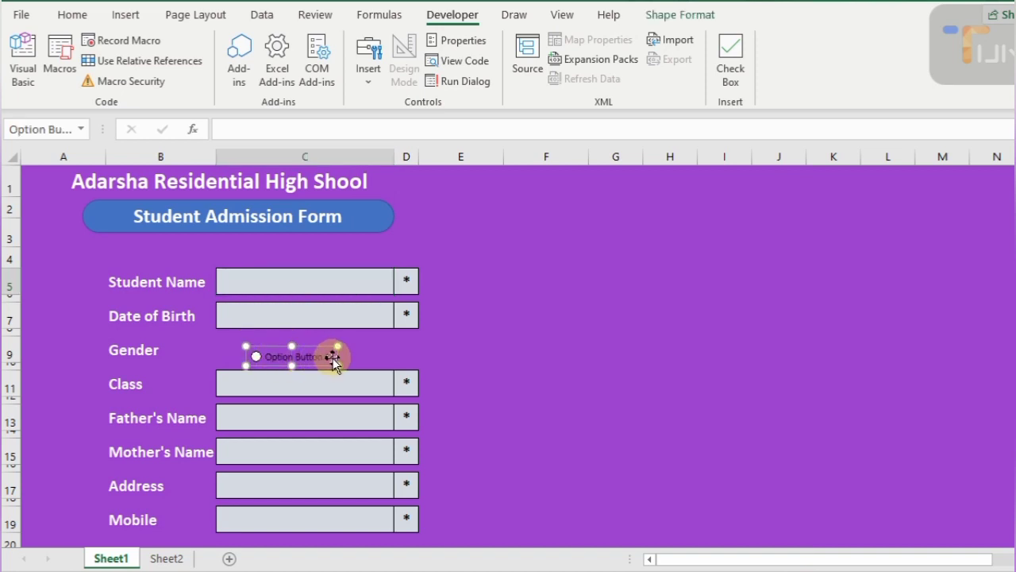
{"action": "left_click_drag", "start_coordinate": [333, 357], "coordinate": [304, 349]}
{"action": "left_click", "coordinate": [237, 348]}
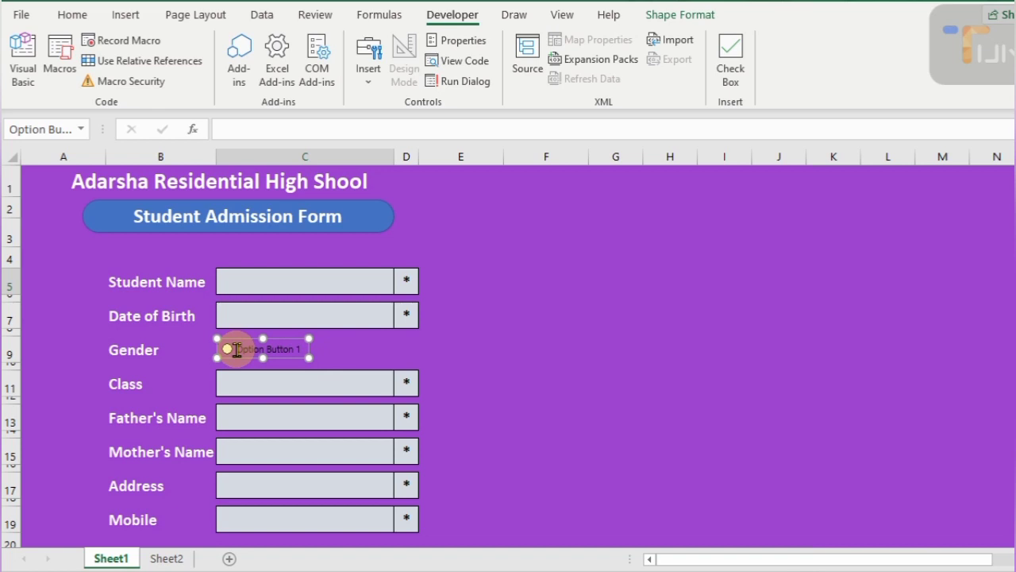
{"action": "left_click_drag", "start_coordinate": [237, 349], "coordinate": [343, 348]}
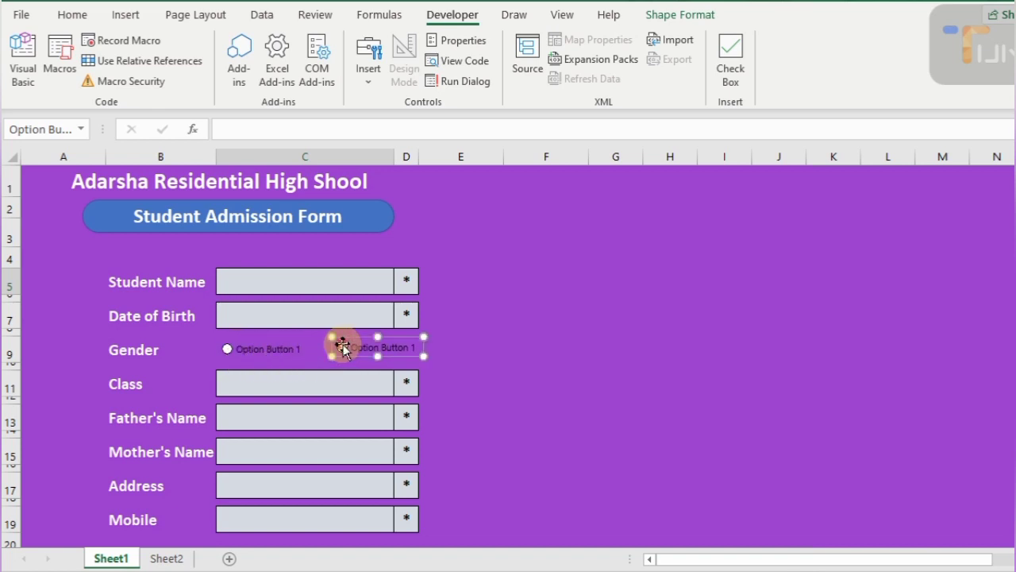
- Label the copied option button Female and select the first button's label text for renaming
{"action": "left_click", "coordinate": [408, 347]}
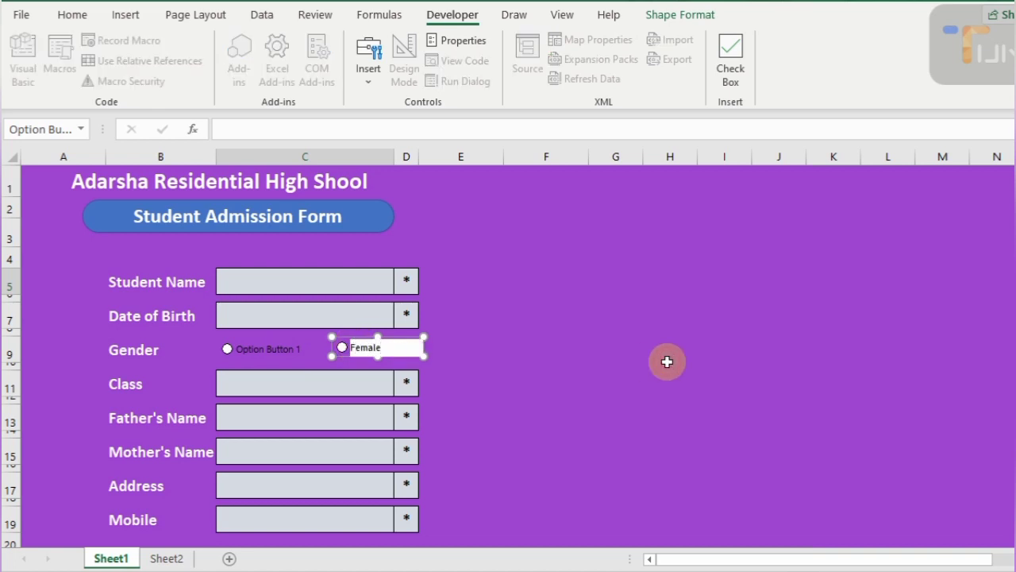
{"action": "left_click", "coordinate": [207, 352]}
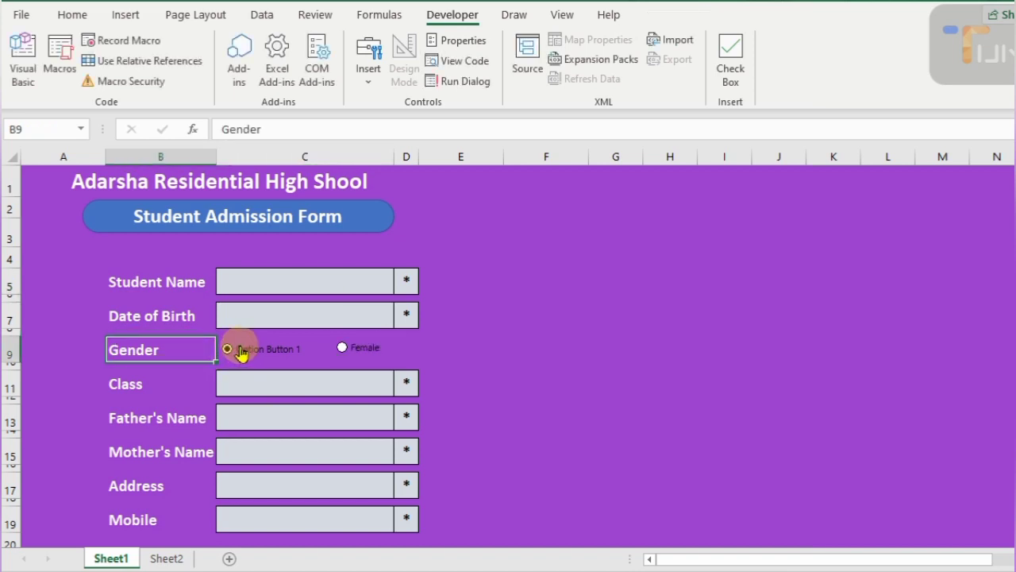
{"action": "left_click", "coordinate": [241, 352], "text": "ctrl"}
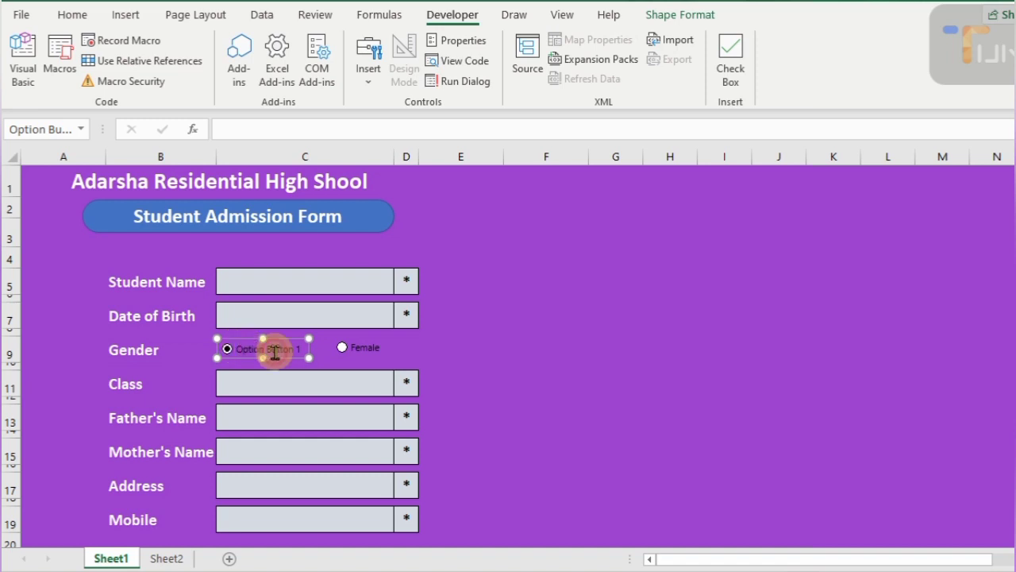
{"action": "left_click", "coordinate": [238, 349]}
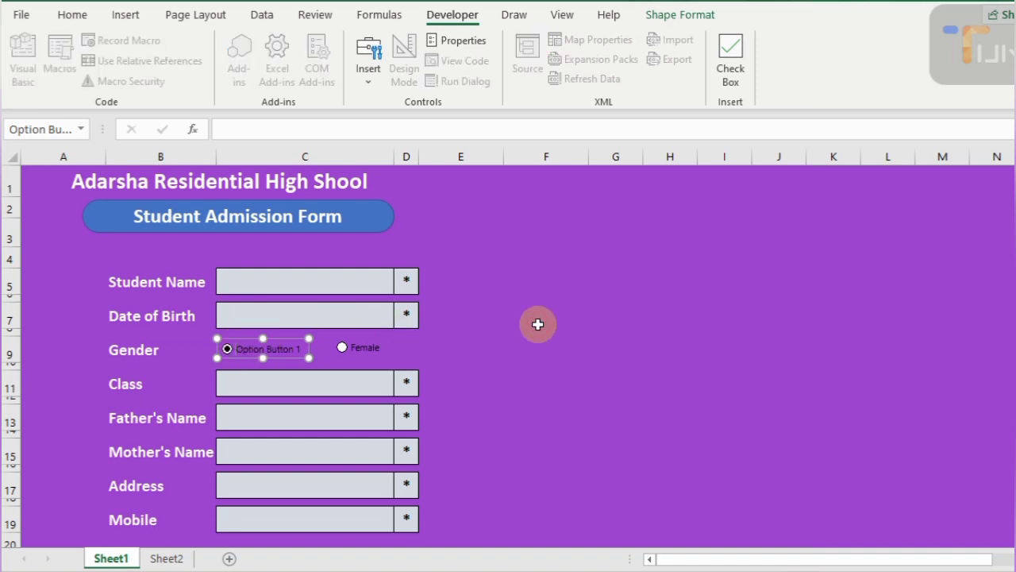
{"action": "key", "text": "ctrl+a"}
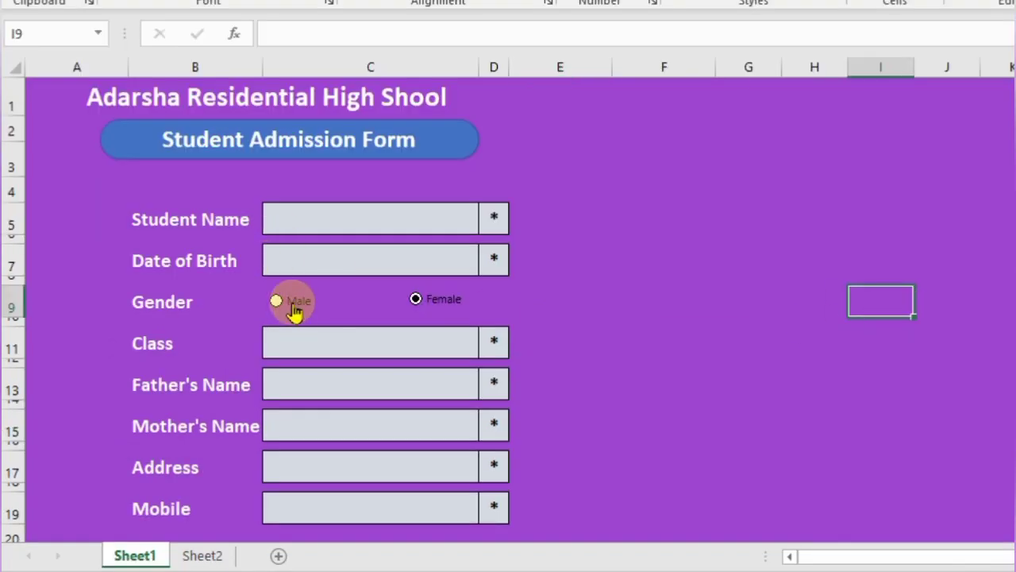
- Set the Male option button's cell link to $I$9 and test it by choosing Male
{"action": "right_click", "coordinate": [297, 311]}
{"action": "key", "text": "Escape"}
{"action": "right_click", "coordinate": [299, 305]}
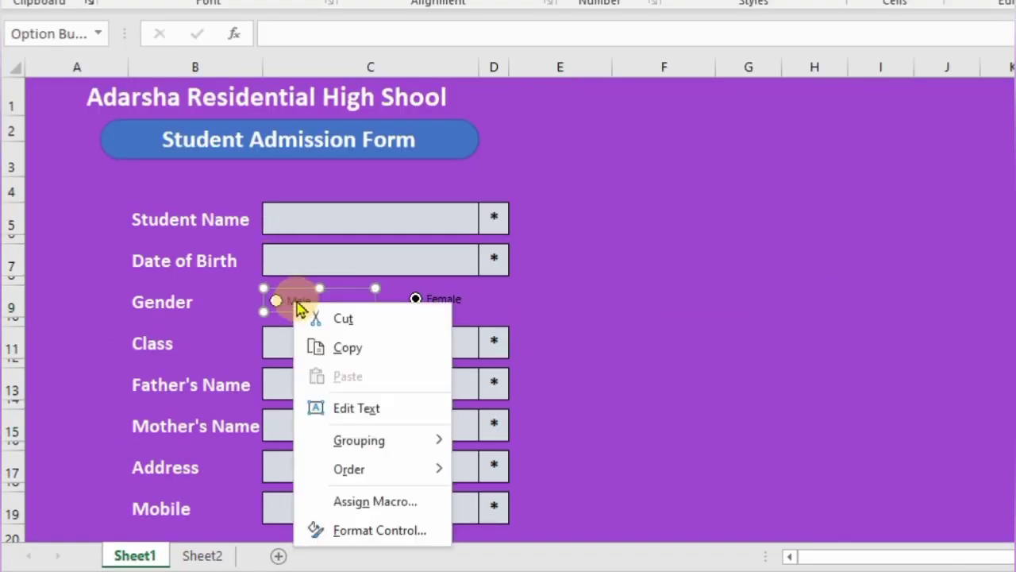
{"action": "left_click", "coordinate": [405, 536]}
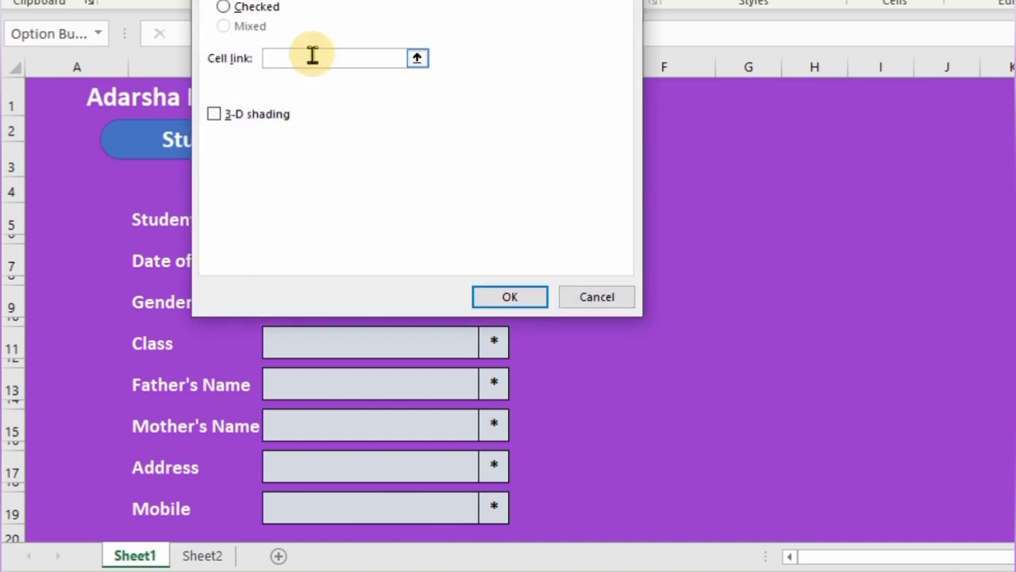
{"action": "left_click", "coordinate": [873, 305]}
{"action": "left_click", "coordinate": [523, 306]}
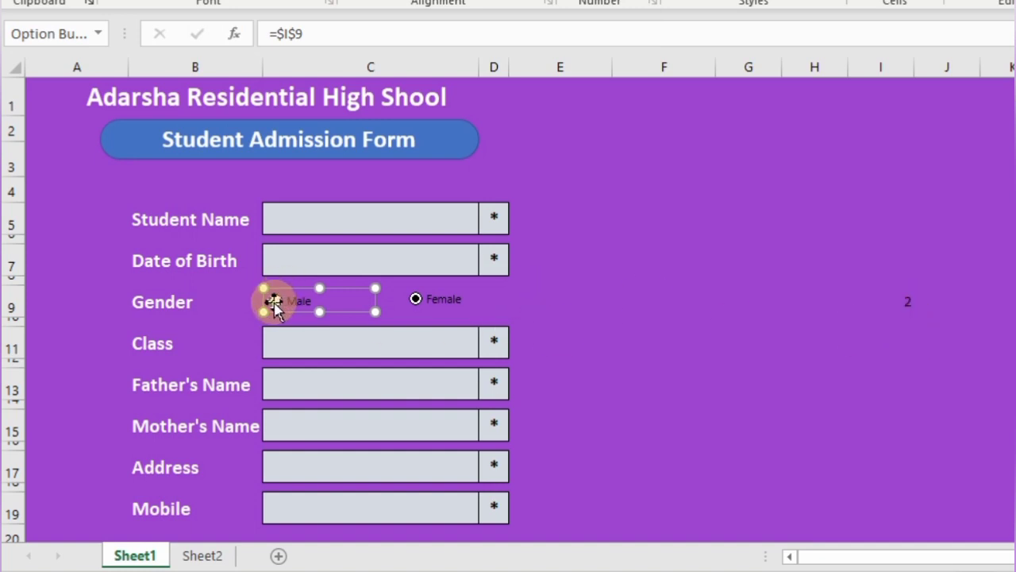
{"action": "left_click", "coordinate": [217, 320]}
{"action": "left_click", "coordinate": [277, 309]}
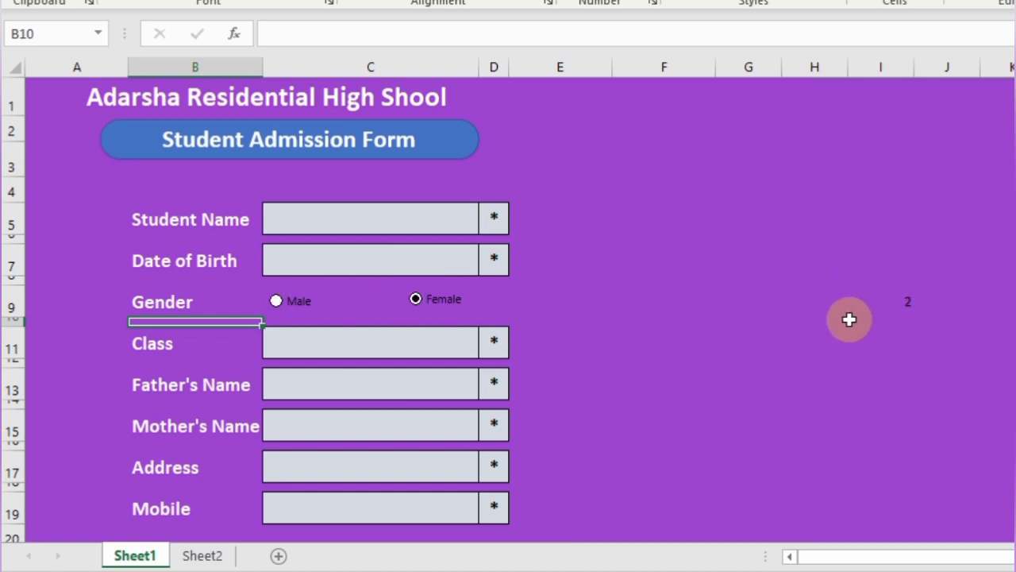
- In I11 start a COUNTA formula referencing C5, C7 and C11
{"action": "left_click", "coordinate": [910, 339]}
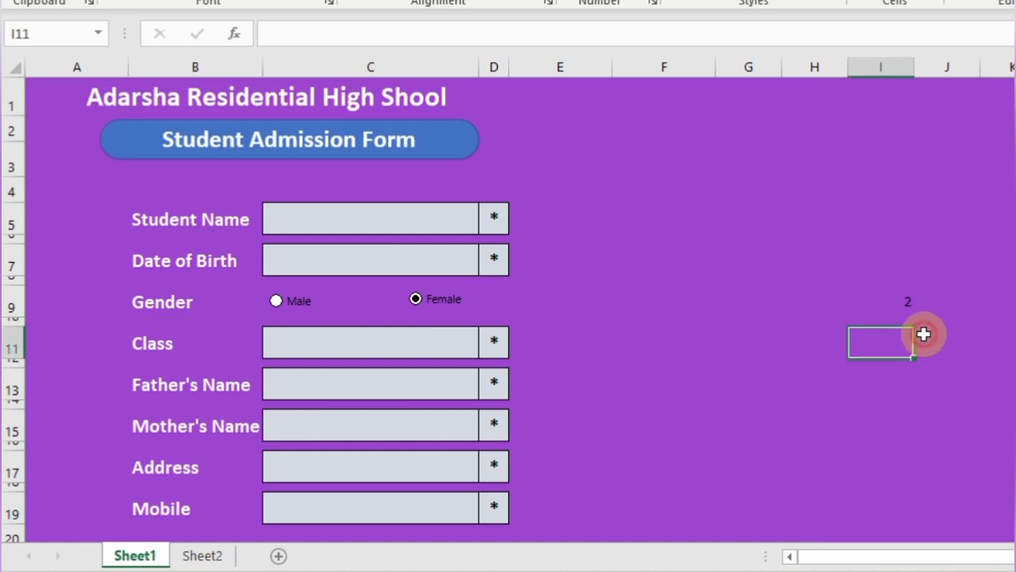
{"action": "left_click", "coordinate": [906, 295]}
{"action": "left_click", "coordinate": [897, 353]}
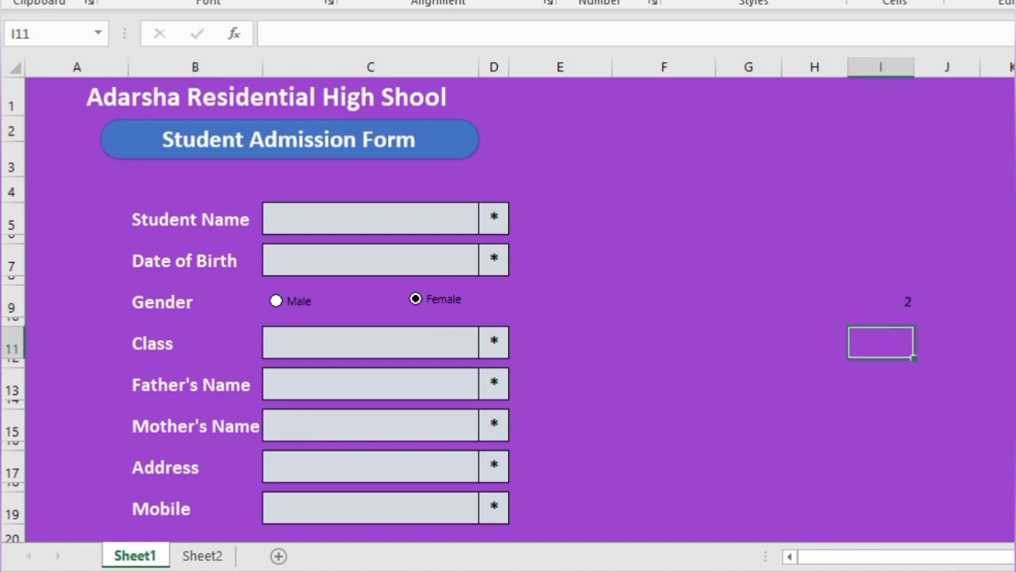
{"action": "type", "text": "=counta"}
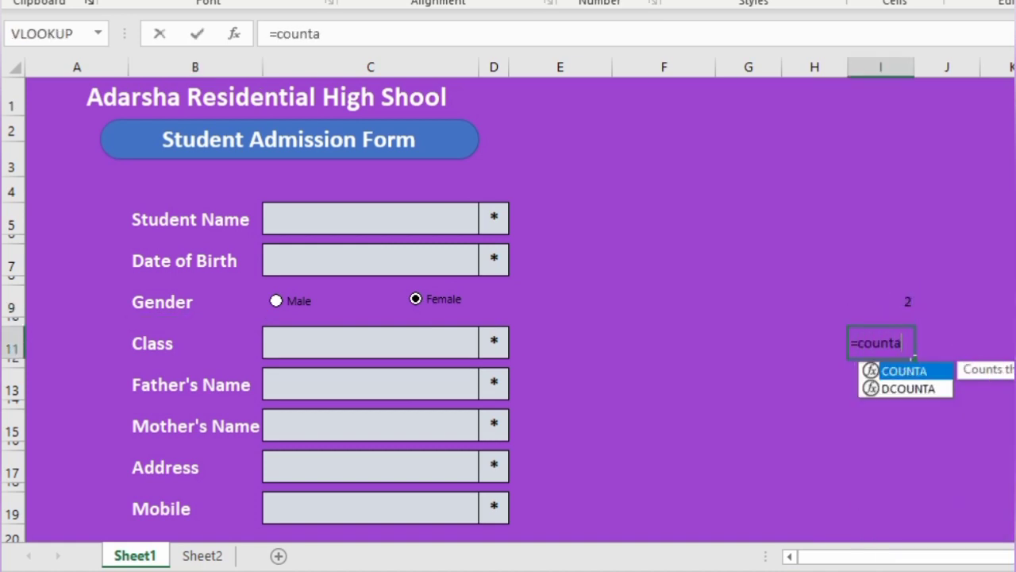
{"action": "type", "text": "("}
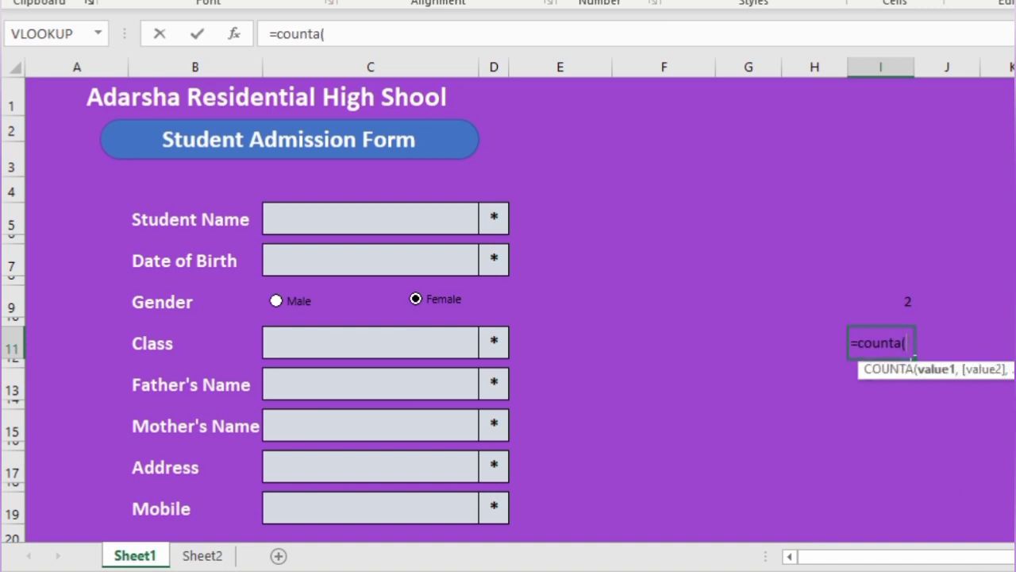
{"action": "left_click", "coordinate": [378, 226]}
{"action": "type", "text": ","}
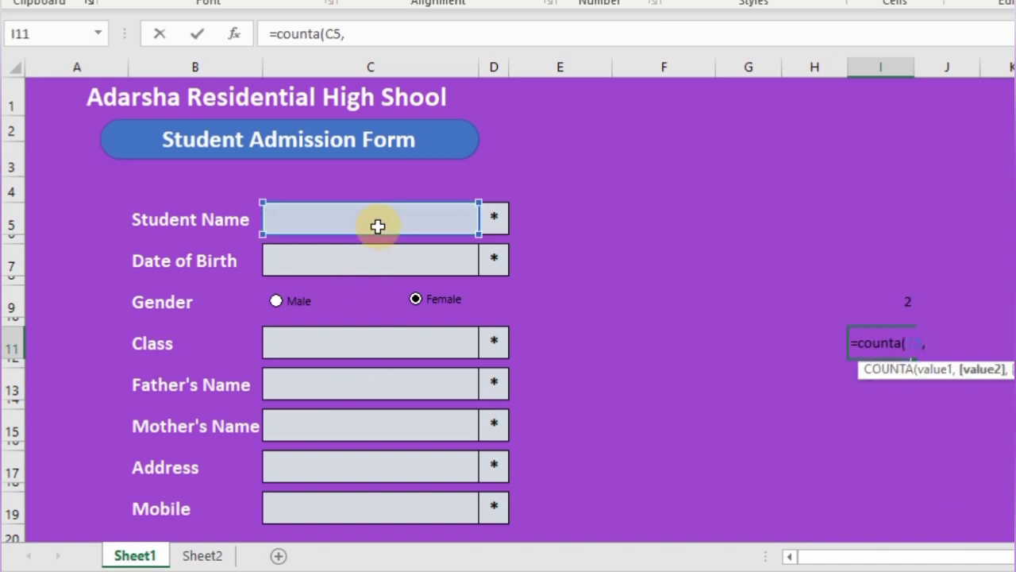
{"action": "left_click", "coordinate": [378, 261]}
{"action": "type", "text": ","}
{"action": "left_click", "coordinate": [357, 359]}
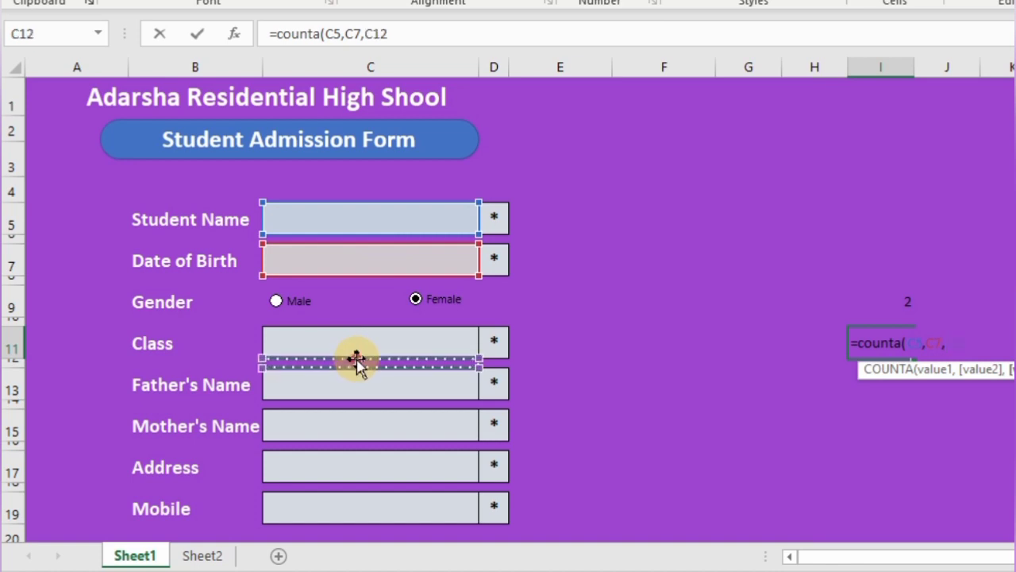
{"action": "left_click", "coordinate": [356, 338]}
- Complete it as =COUNTA(C5,C7,C11,C13,C15,C17,C19) and commit the formula
{"action": "type", "text": ","}
{"action": "left_click", "coordinate": [352, 383]}
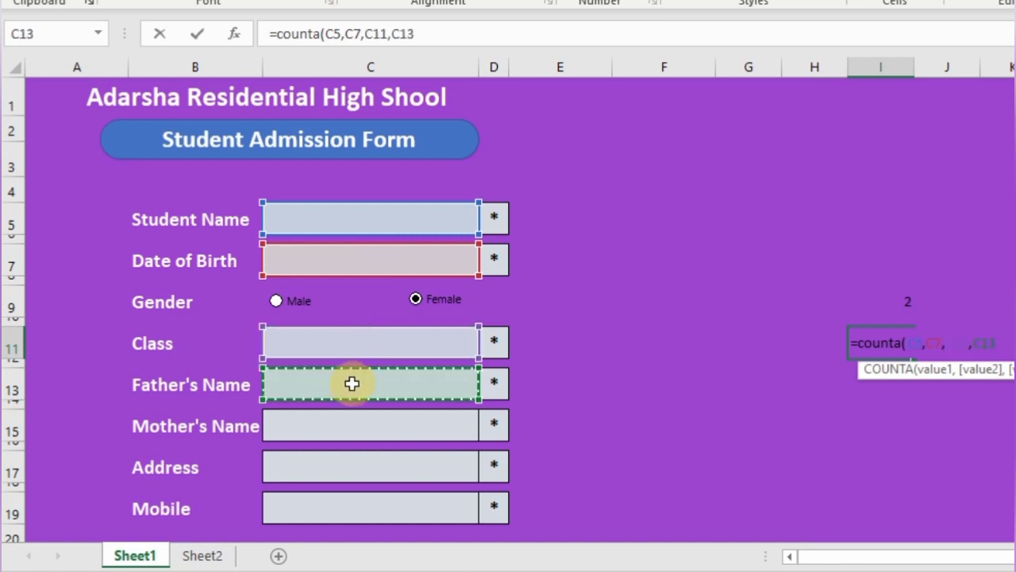
{"action": "type", "text": ","}
{"action": "left_click", "coordinate": [351, 414]}
{"action": "type", "text": ","}
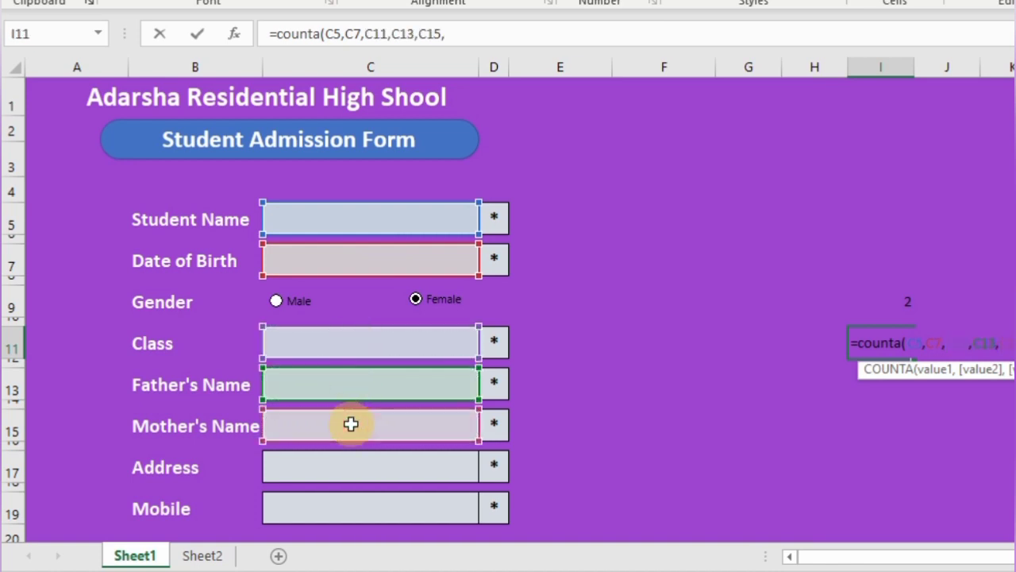
{"action": "left_click", "coordinate": [355, 463]}
{"action": "type", "text": ","}
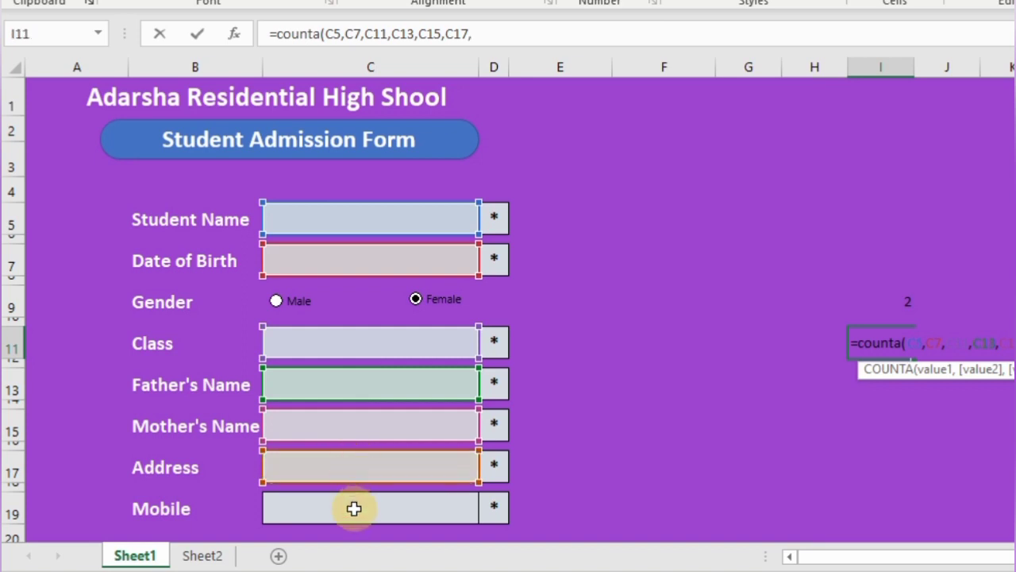
{"action": "left_click", "coordinate": [354, 508]}
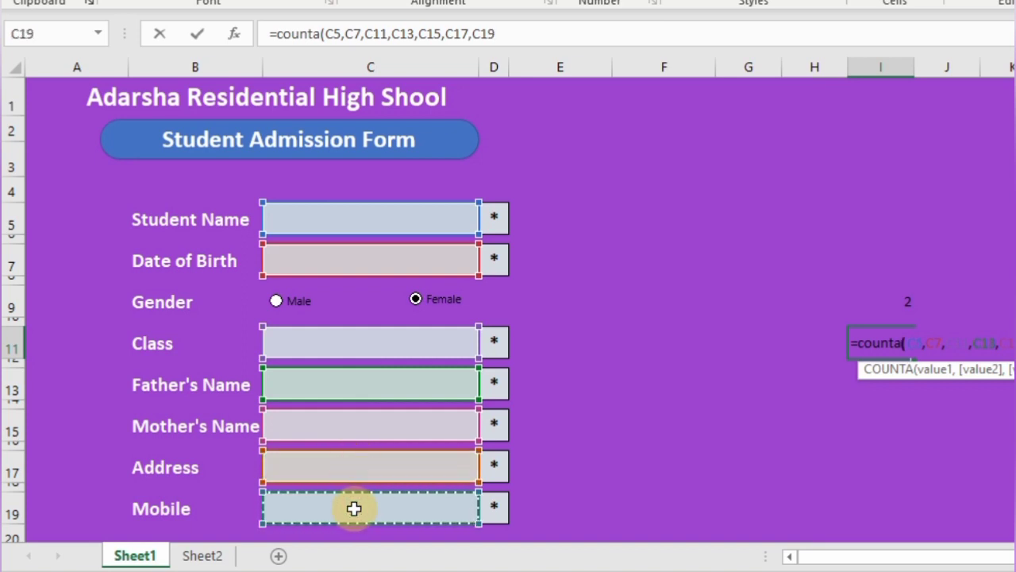
{"action": "type", "text": ")"}
{"action": "key", "text": "Return"}
{"action": "left_click", "coordinate": [892, 343]}
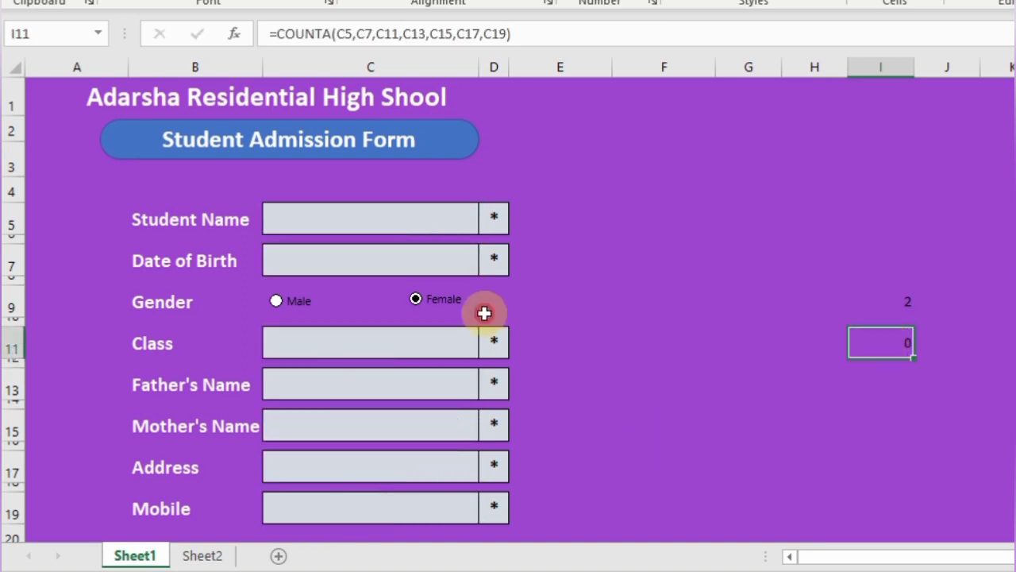
{"action": "left_click", "coordinate": [406, 209]}
- Enter test values a through g into the seven form entry fields
{"action": "type", "text": "a"}
{"action": "key", "text": "Return"}
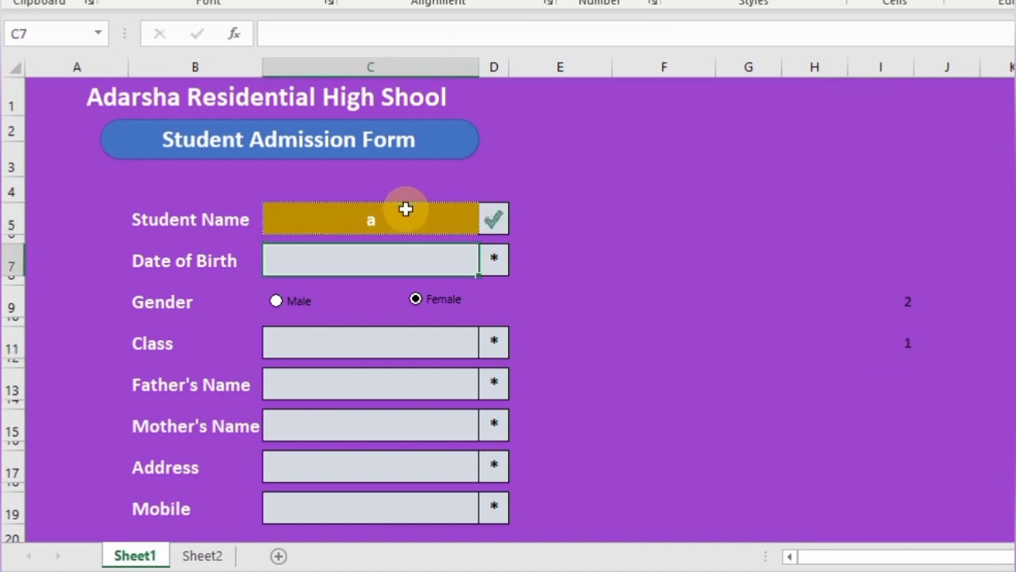
{"action": "type", "text": "b"}
{"action": "key", "text": "Return"}
{"action": "type", "text": "c"}
{"action": "key", "text": "Return"}
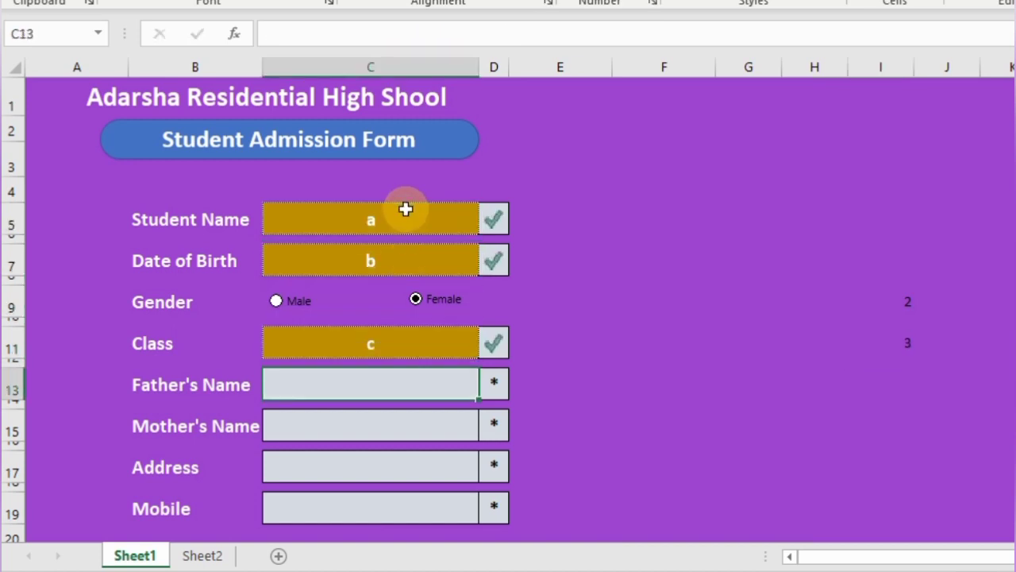
{"action": "type", "text": "d"}
{"action": "key", "text": "Return"}
{"action": "type", "text": "e"}
{"action": "key", "text": "Return"}
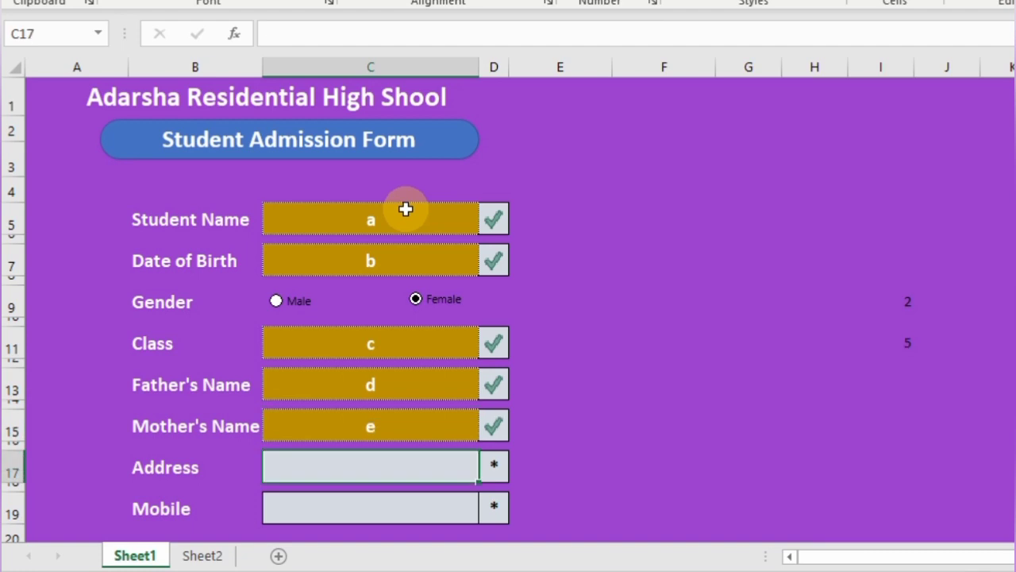
{"action": "type", "text": "f"}
{"action": "key", "text": "Return"}
{"action": "type", "text": "g"}
{"action": "key", "text": "Return"}
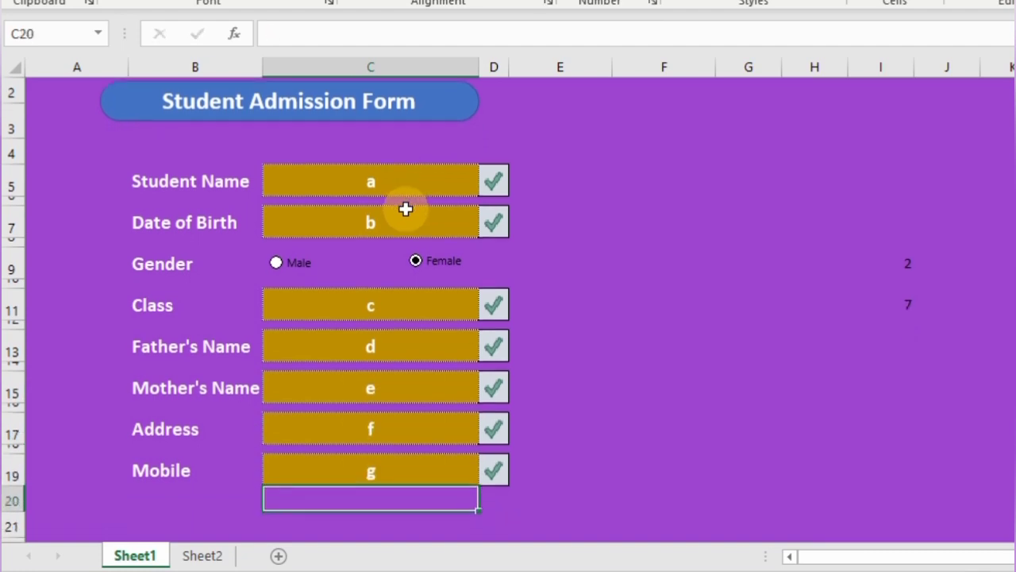
- Select the entry fields from C5 downward and delete all the test entries
{"action": "key", "text": "Up"}
{"action": "key", "text": "ctrl+Home"}
{"action": "left_click", "coordinate": [406, 208]}
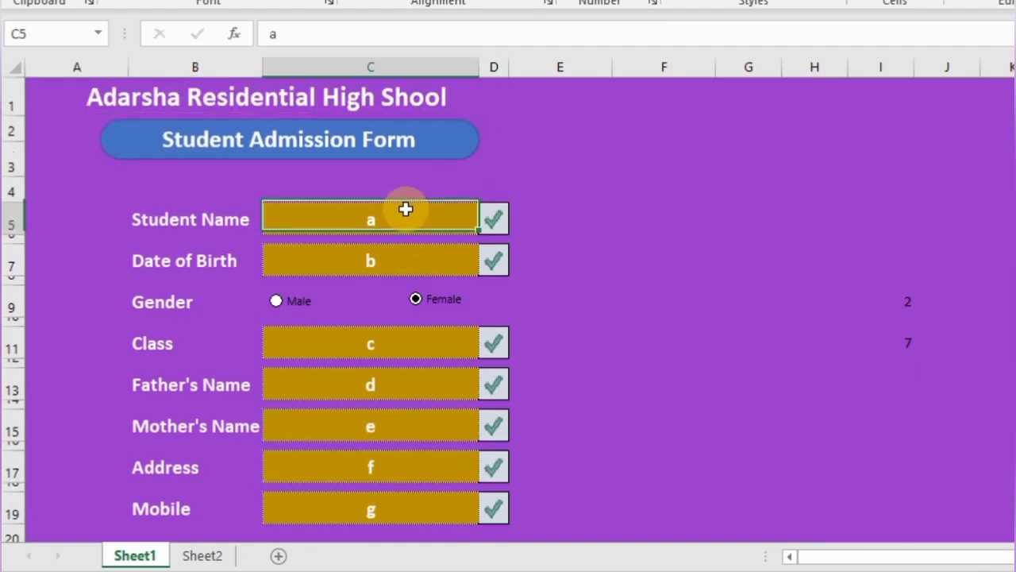
{"action": "key", "text": "shift+Down"}
{"action": "key", "text": "shift+Down"}
{"action": "key", "text": "shift+Down"}
{"action": "key", "text": "shift+Down"}
{"action": "key", "text": "shift+Down"}
{"action": "key", "text": "shift+Down"}
{"action": "key", "text": "shift+Down"}
{"action": "key", "text": "shift+Down"}
{"action": "key", "text": "shift+Down"}
{"action": "key", "text": "shift+Down"}
{"action": "key", "text": "shift+Down"}
{"action": "key", "text": "shift+Down"}
{"action": "key", "text": "shift+Down"}
{"action": "key", "text": "shift+Down"}
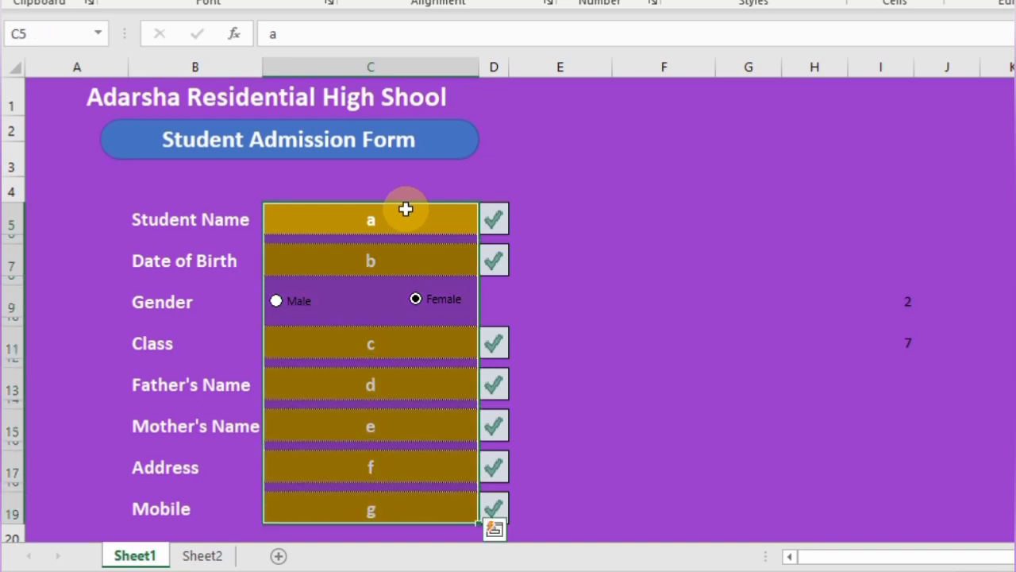
{"action": "key", "text": "Delete"}
{"action": "key", "text": "Delete"}
{"action": "left_click", "coordinate": [411, 213]}
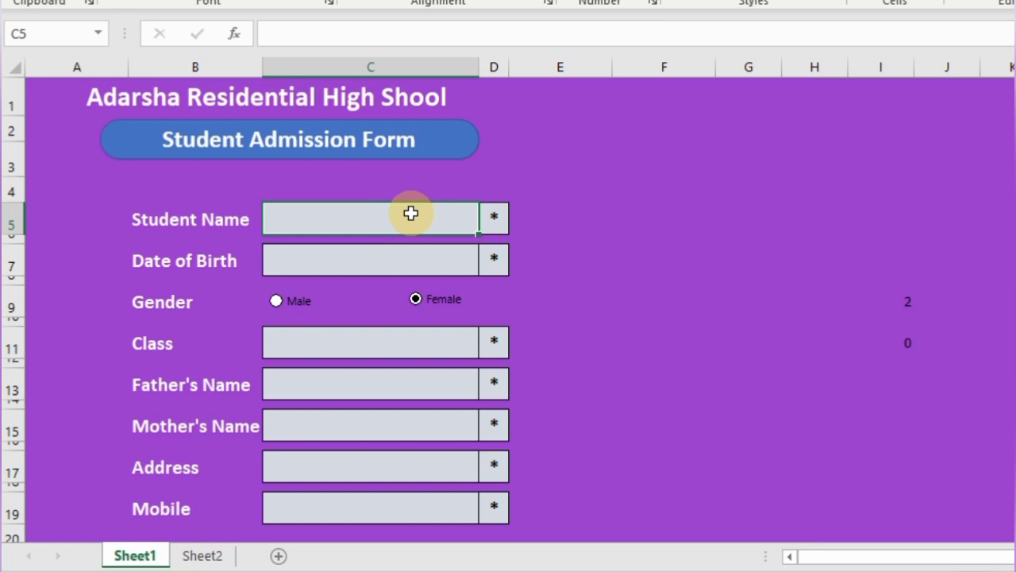
- Delete the spare blank row above the admission form
{"action": "left_click", "coordinate": [16, 202]}
{"action": "key", "text": "ctrl+minus"}
{"action": "left_click", "coordinate": [910, 344]}
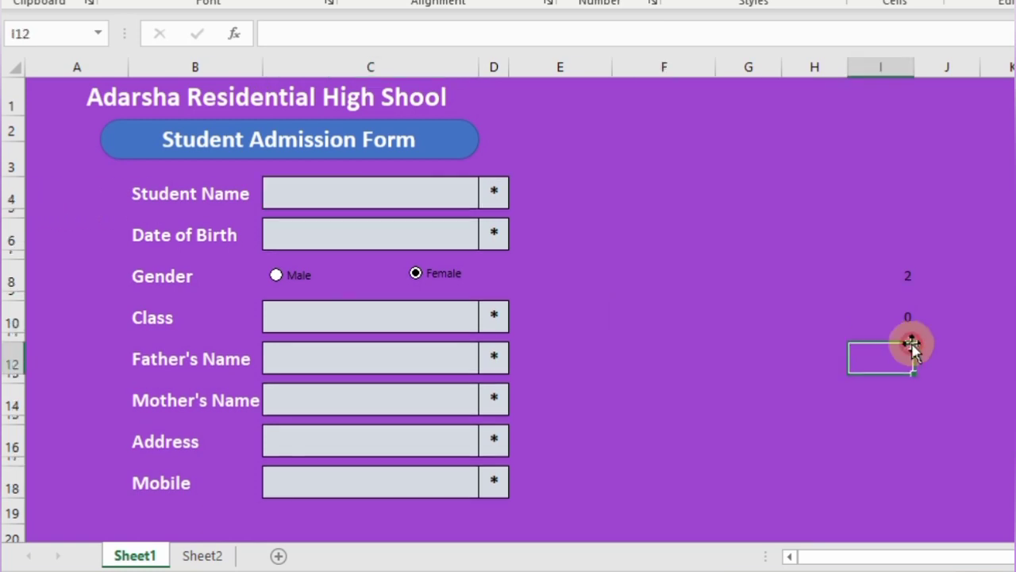
{"action": "left_click", "coordinate": [915, 339]}
{"action": "left_click", "coordinate": [911, 356]}
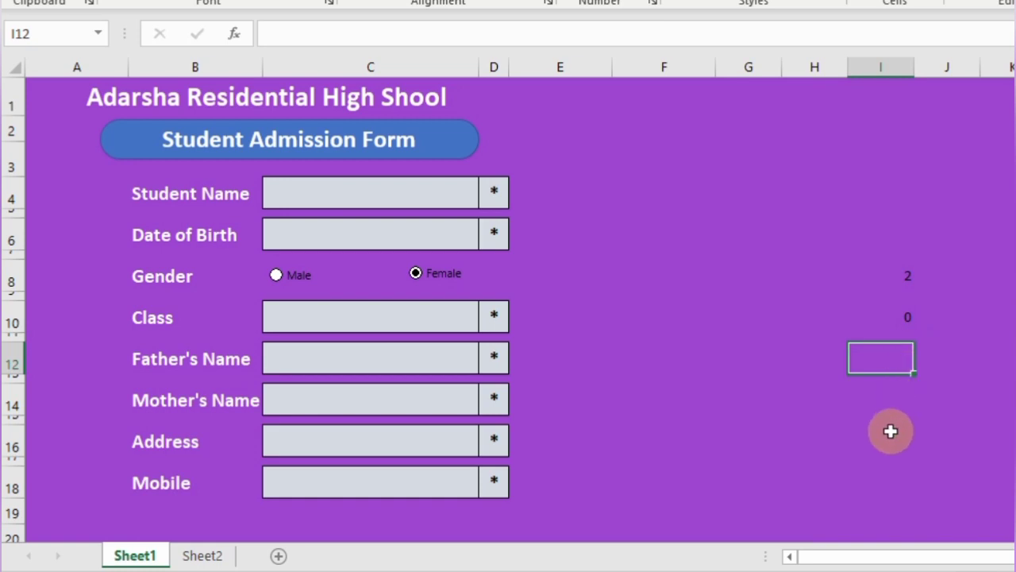
- Rename the first sheet to Entry Sheet
{"action": "right_click", "coordinate": [135, 555]}
{"action": "left_click", "coordinate": [226, 327]}
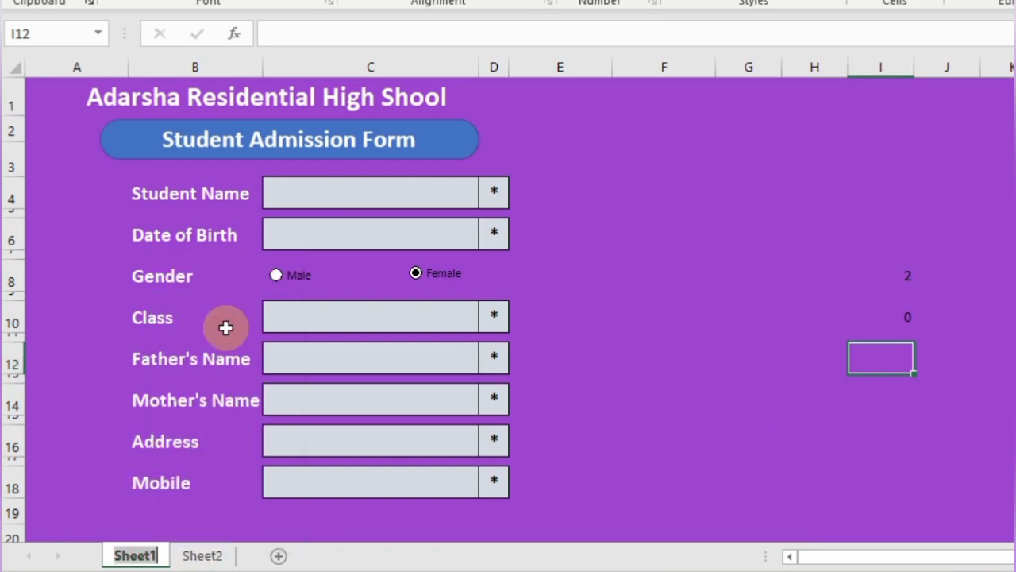
{"action": "type", "text": "Entry"}
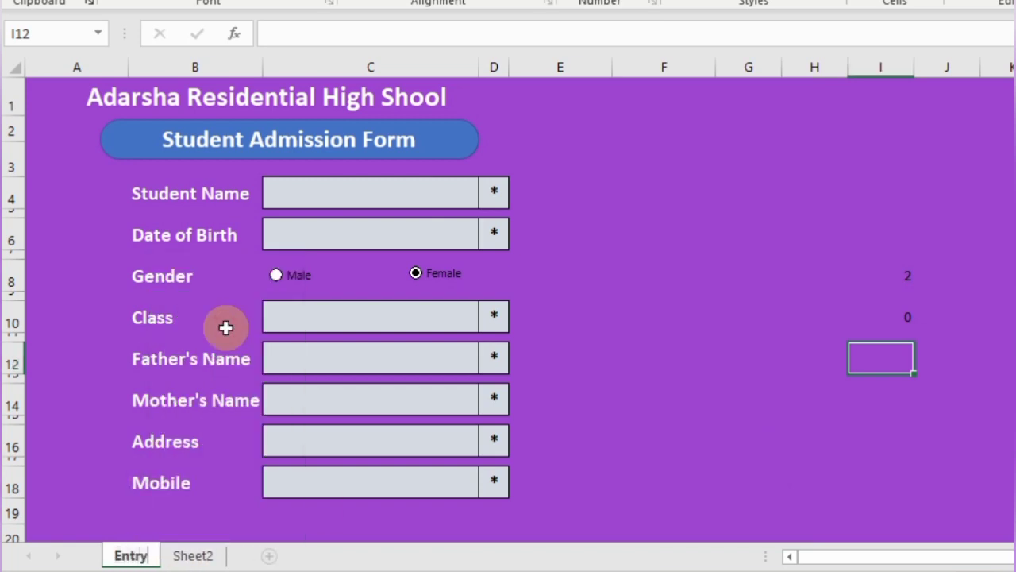
{"action": "type", "text": " Sheet"}
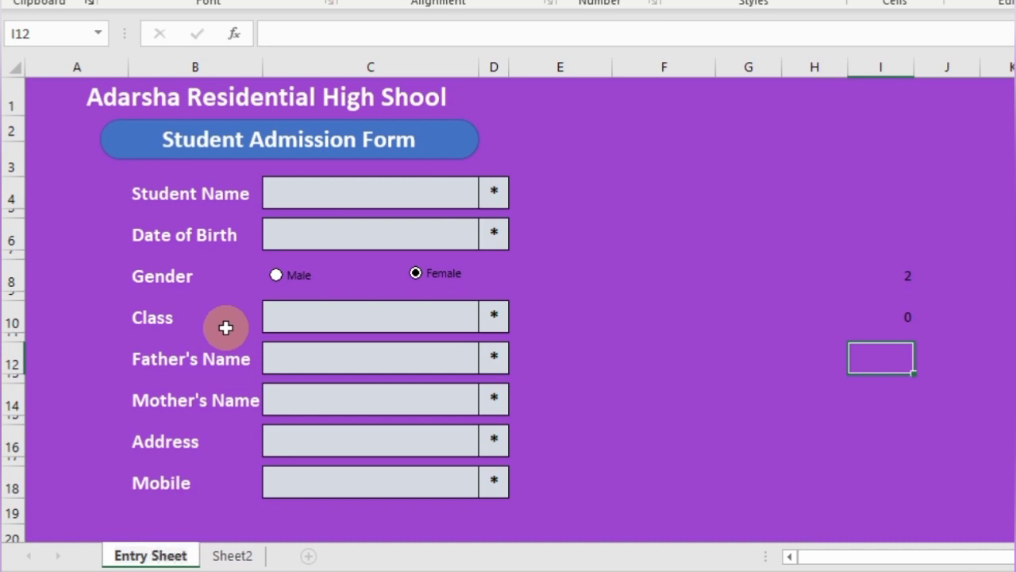
{"action": "key", "text": "Return"}
- Rename the second sheet to Database and copy its header row A1:H1
{"action": "left_click", "coordinate": [232, 555]}
{"action": "double_click", "coordinate": [232, 556]}
{"action": "type", "text": "D"}
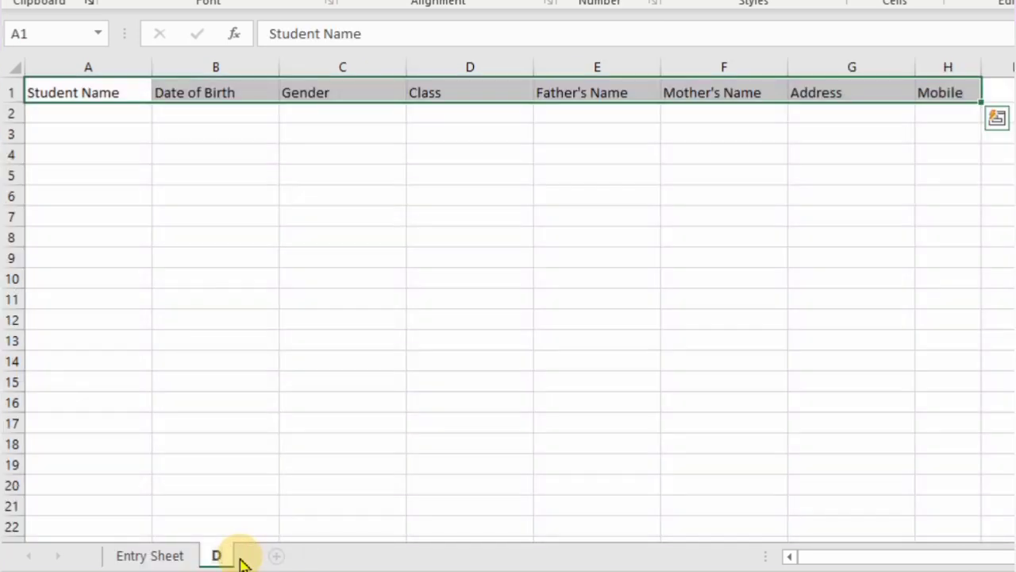
{"action": "type", "text": "atabase"}
{"action": "key", "text": "Return"}
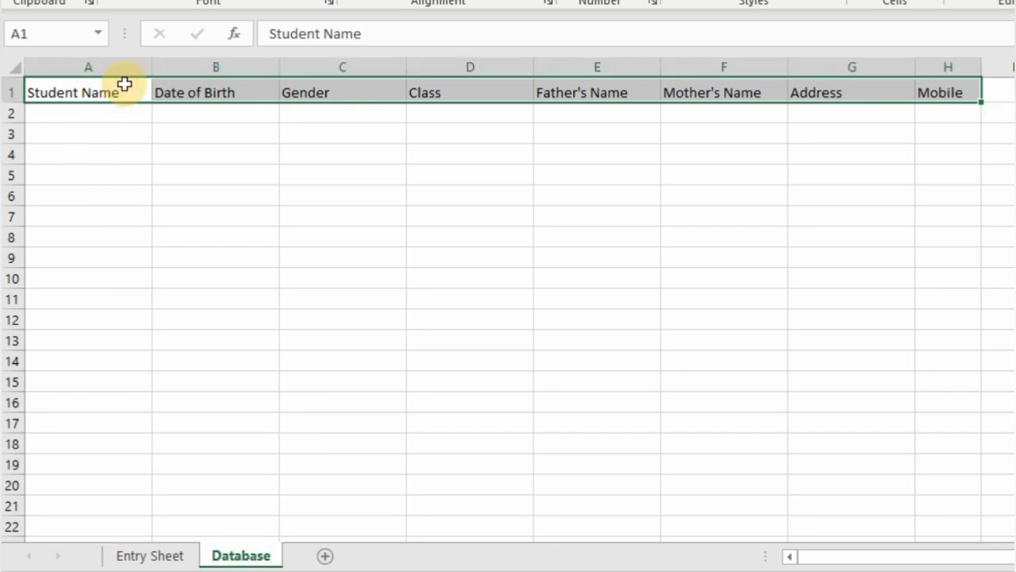
{"action": "key", "text": "ctrl+c"}
{"action": "left_click", "coordinate": [127, 558]}
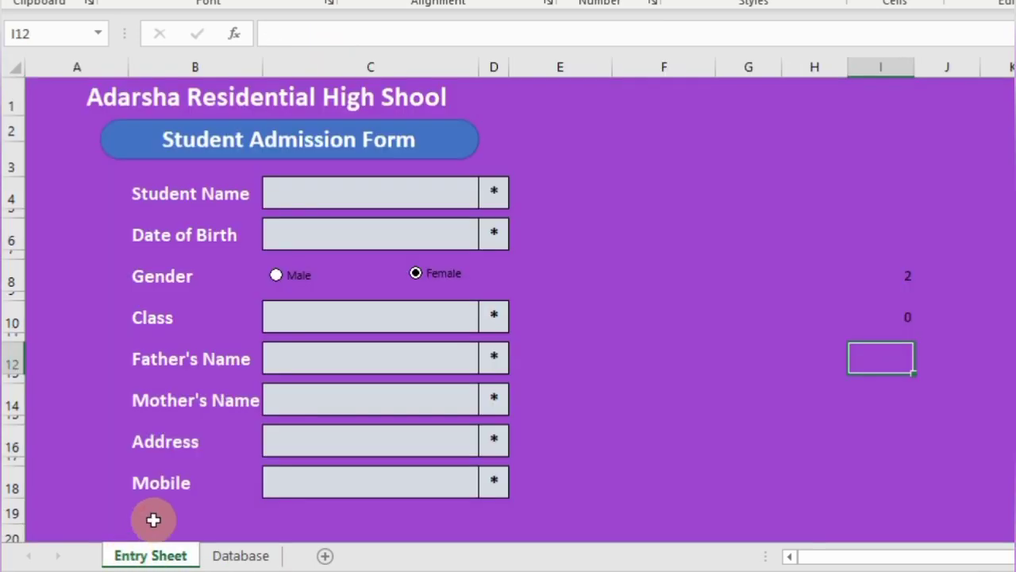
- Paste the copied header row, Student Name through Mobile, at cell A28 of Entry Sheet
{"action": "scroll", "coordinate": [151, 517], "scroll_direction": "down", "scroll_amount": 4}
{"action": "left_click", "coordinate": [53, 463]}
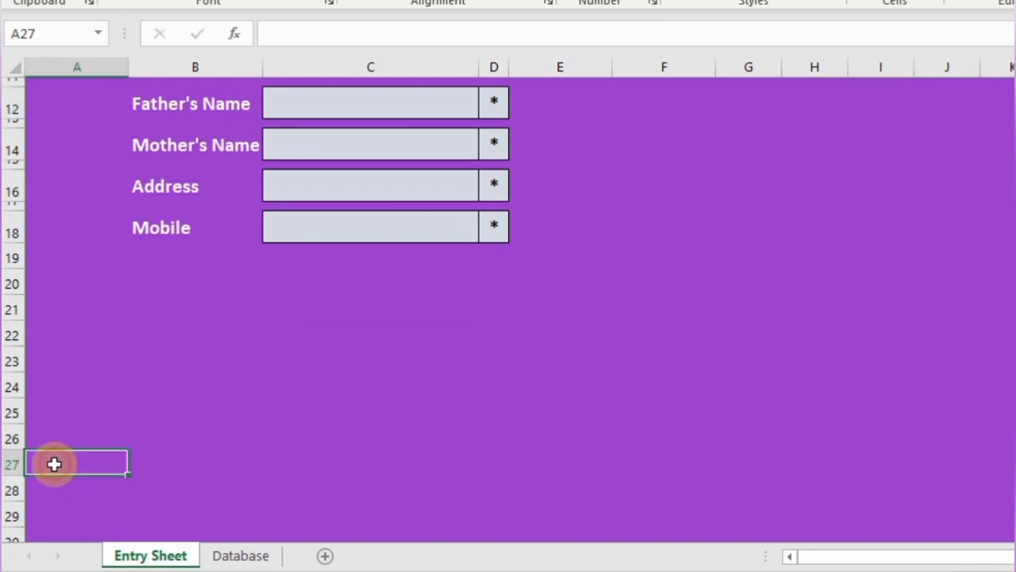
{"action": "left_click", "coordinate": [50, 486]}
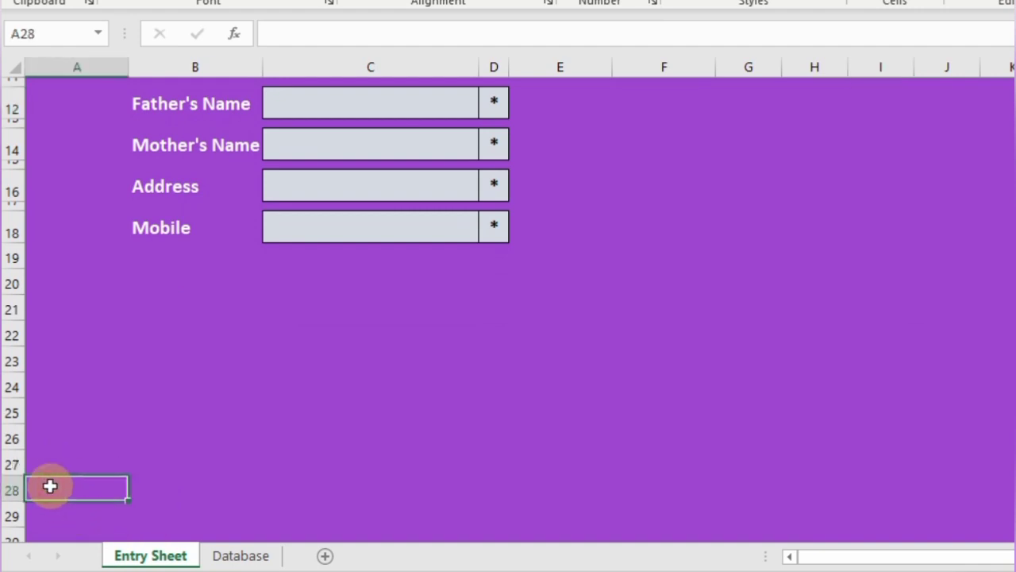
{"action": "key", "text": "ctrl+v"}
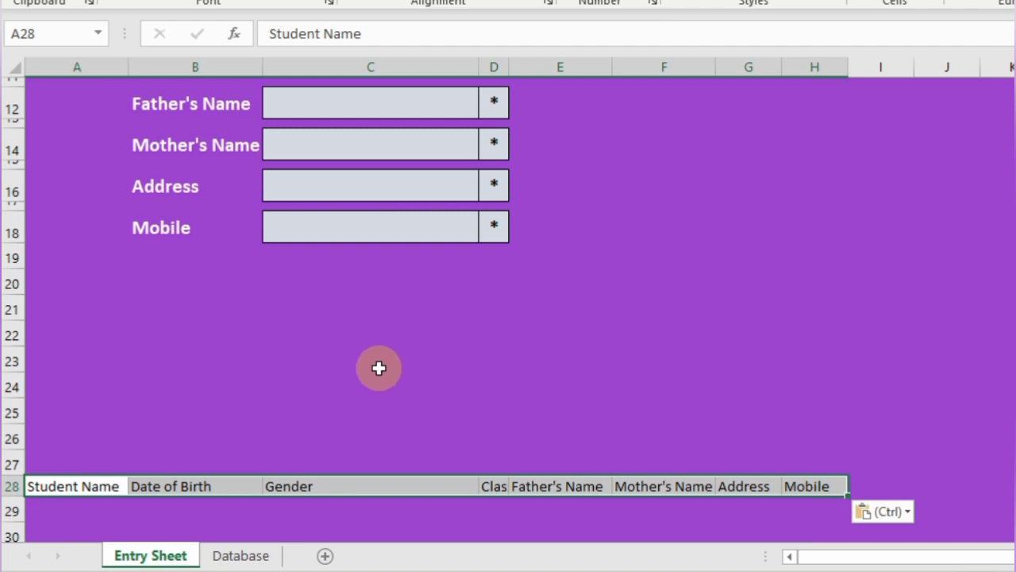
{"action": "left_click", "coordinate": [347, 433]}
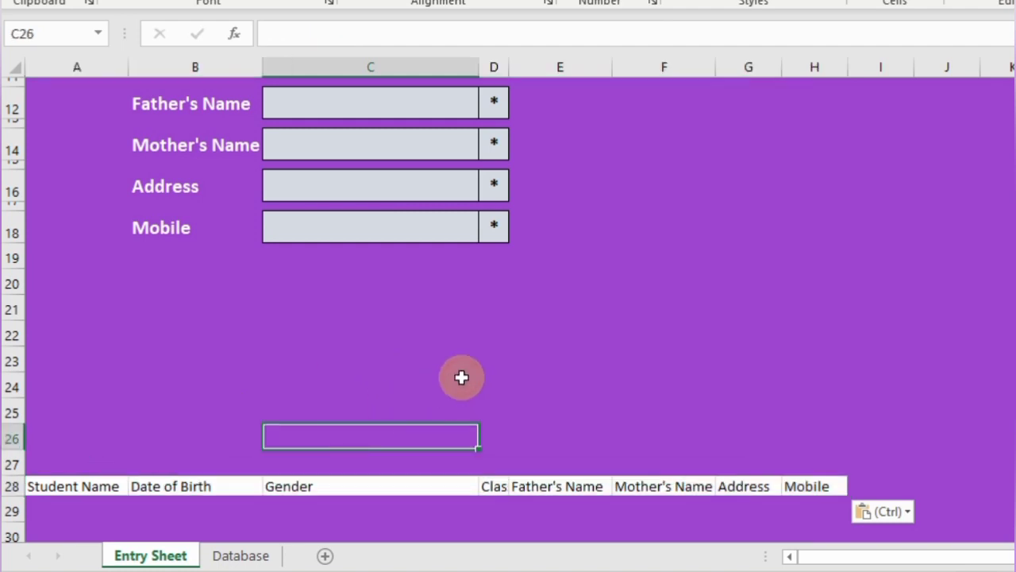
{"action": "scroll", "coordinate": [461, 377], "scroll_direction": "up", "scroll_amount": 2}
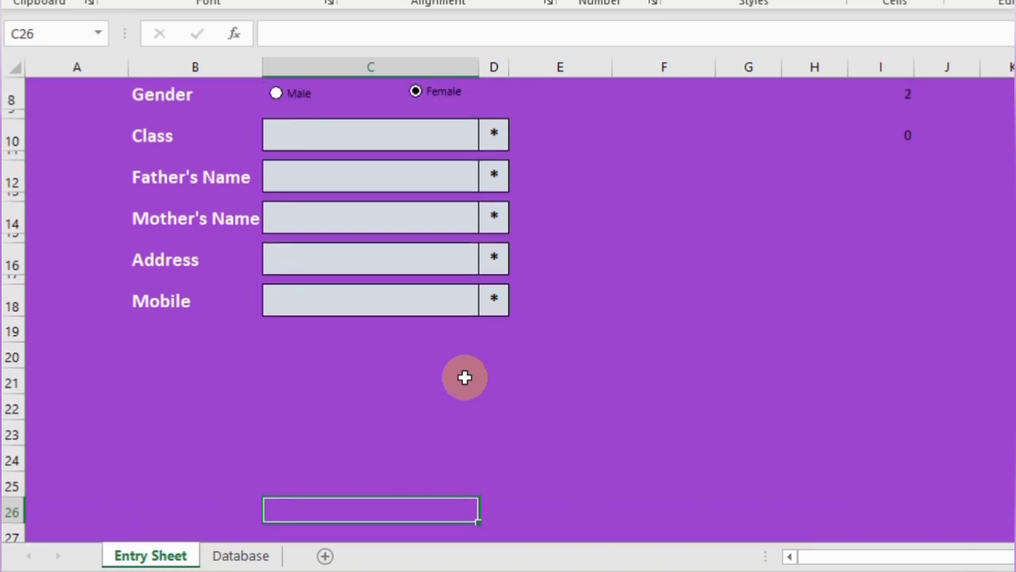
{"action": "scroll", "coordinate": [727, 456], "scroll_direction": "down", "scroll_amount": 2}
{"action": "left_click", "coordinate": [579, 389]}
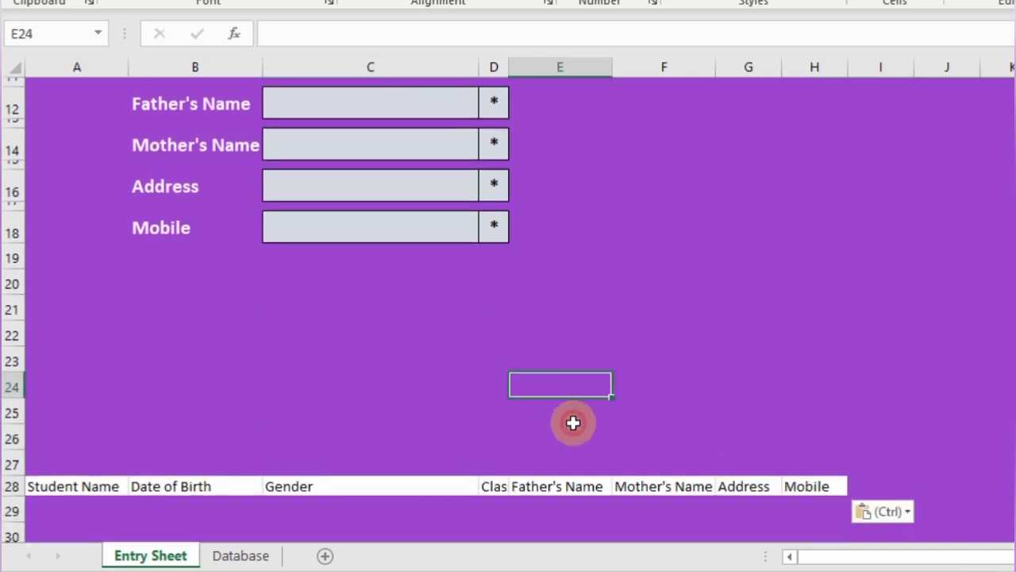
{"action": "left_click", "coordinate": [567, 440]}
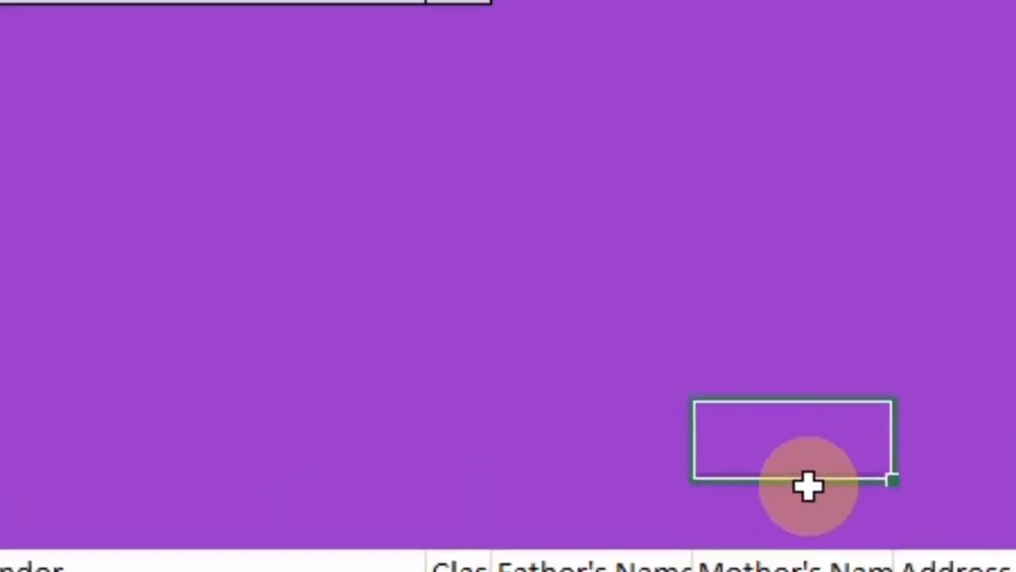
- Fill the two stacked cells light grey and enter a centred Submit label in the lower one
{"action": "left_click_drag", "start_coordinate": [808, 486], "coordinate": [808, 495]}
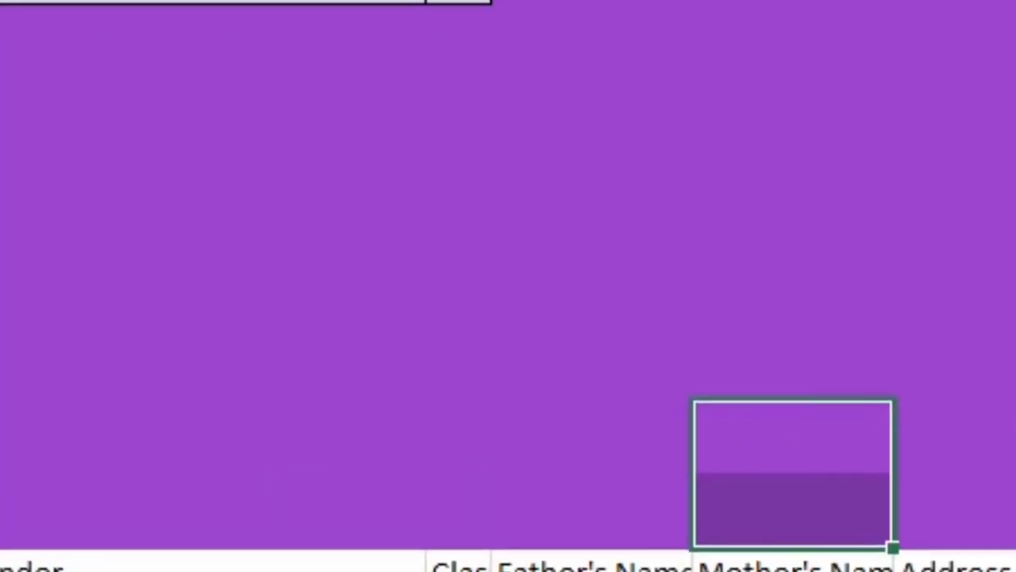
{"action": "left_click", "coordinate": [844, 481]}
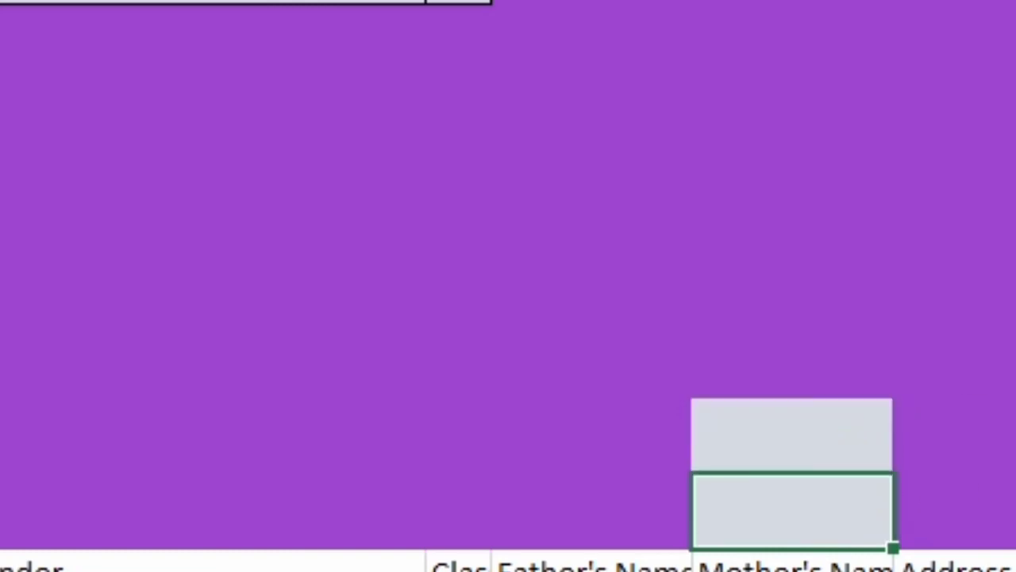
{"action": "type", "text": "Submit"}
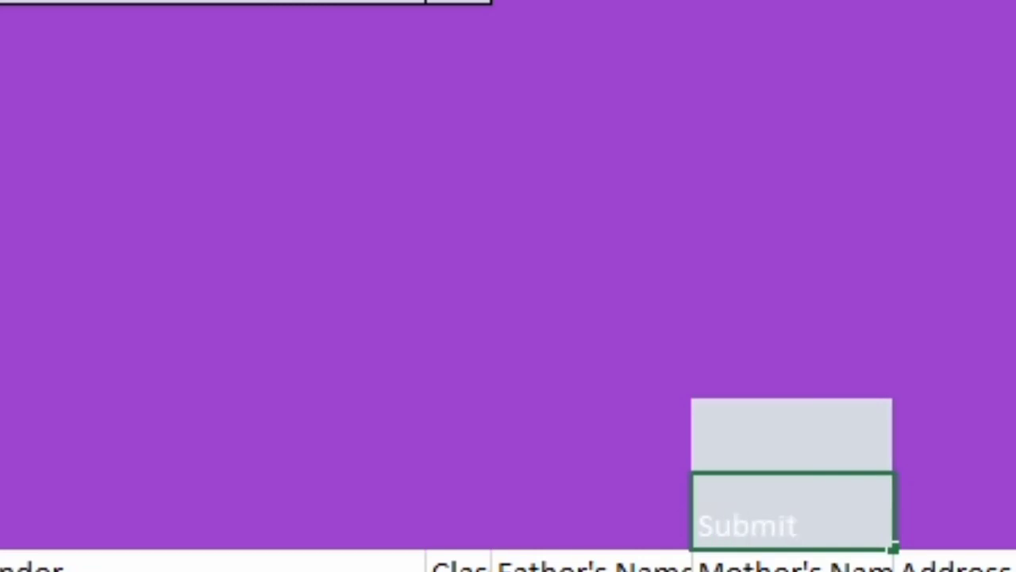
{"action": "key", "text": "alt+h"}
{"action": "key", "text": "a"}
{"action": "key", "text": "c"}
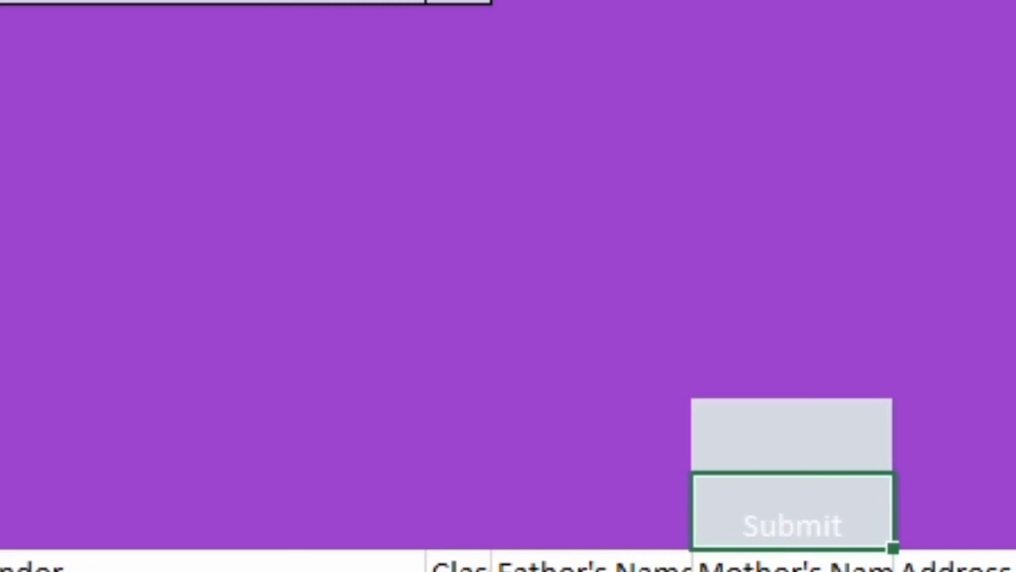
{"action": "key", "text": "alt+h"}
{"action": "key", "text": "a"}
{"action": "key", "text": "m"}
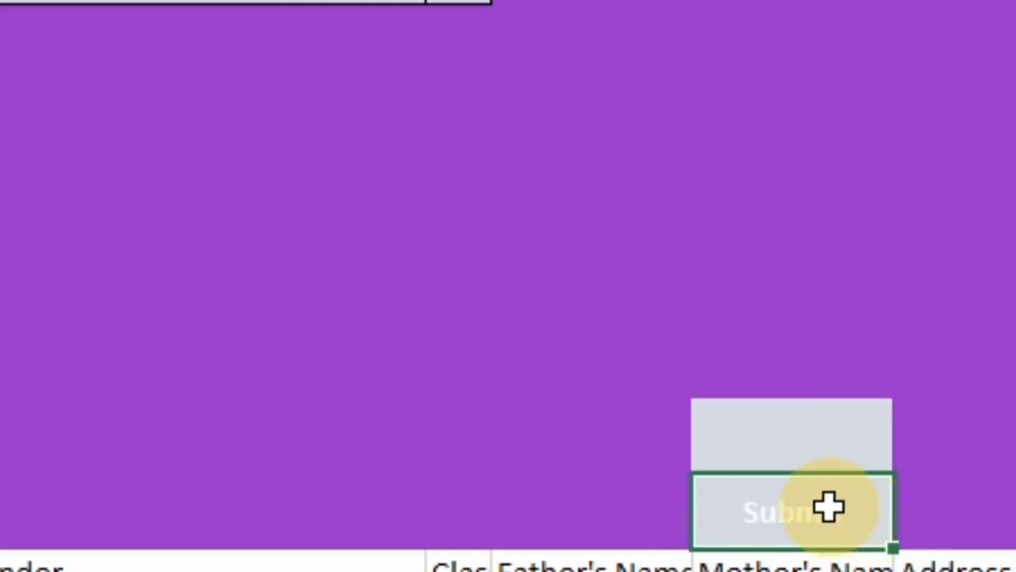
- Label the upper grey cell Clear and centre it horizontally and vertically
{"action": "left_click", "coordinate": [817, 454]}
{"action": "type", "text": "Clear"}
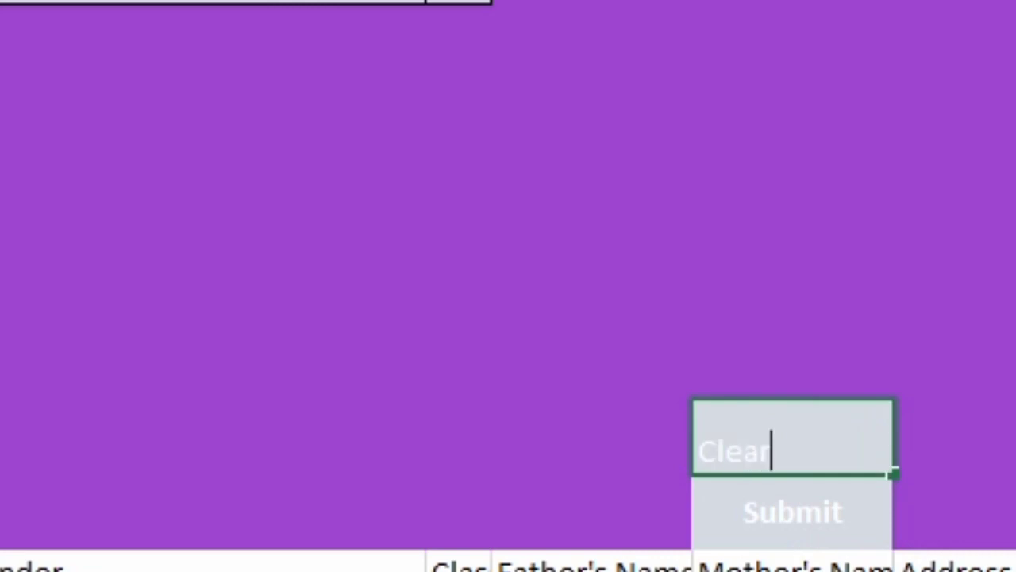
{"action": "key", "text": "ctrl+Return"}
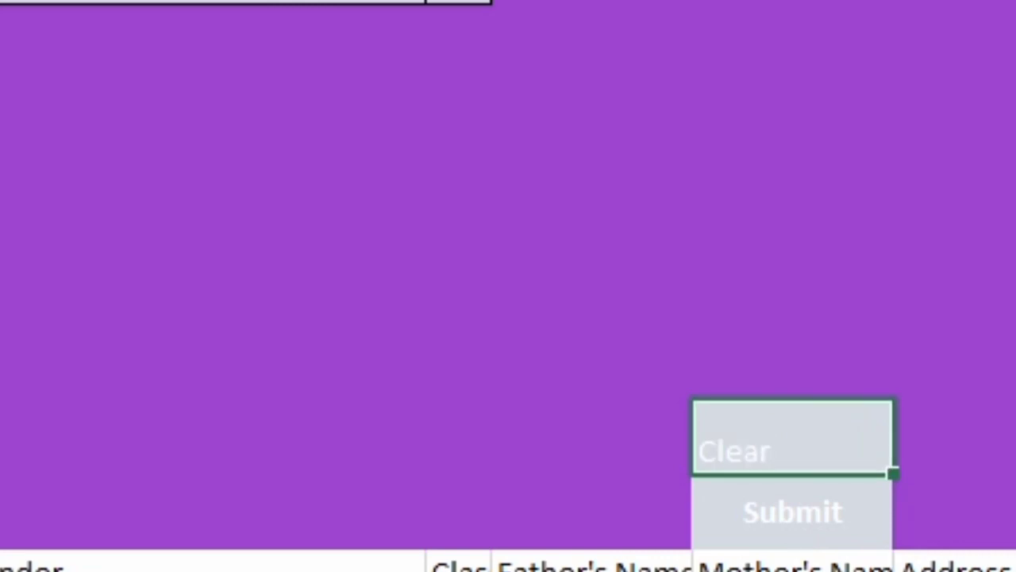
{"action": "key", "text": "alt+h"}
{"action": "key", "text": "a"}
{"action": "key", "text": "m"}
{"action": "key", "text": "alt+h"}
{"action": "key", "text": "a"}
{"action": "key", "text": "c"}
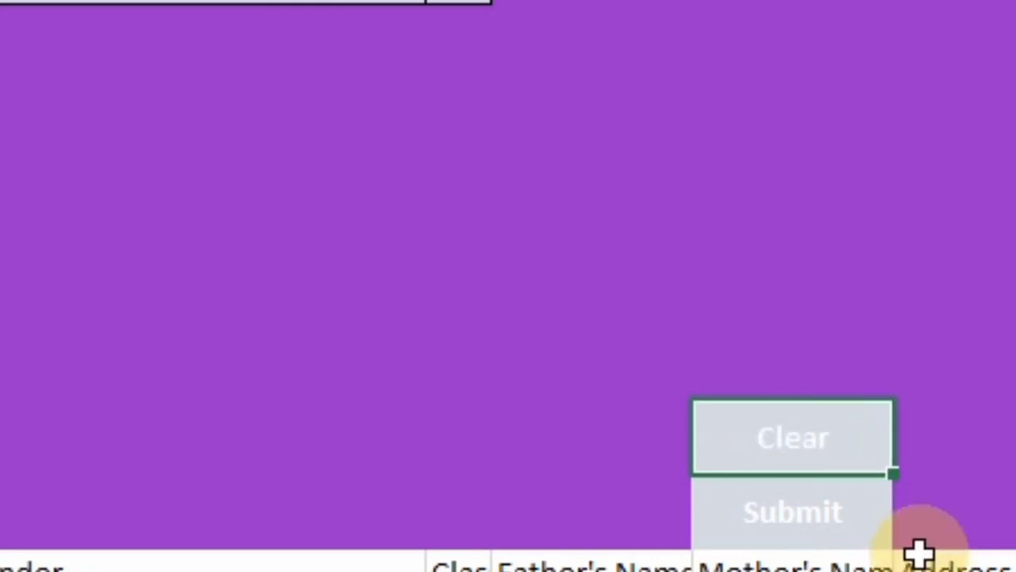
{"action": "left_click", "coordinate": [844, 519]}
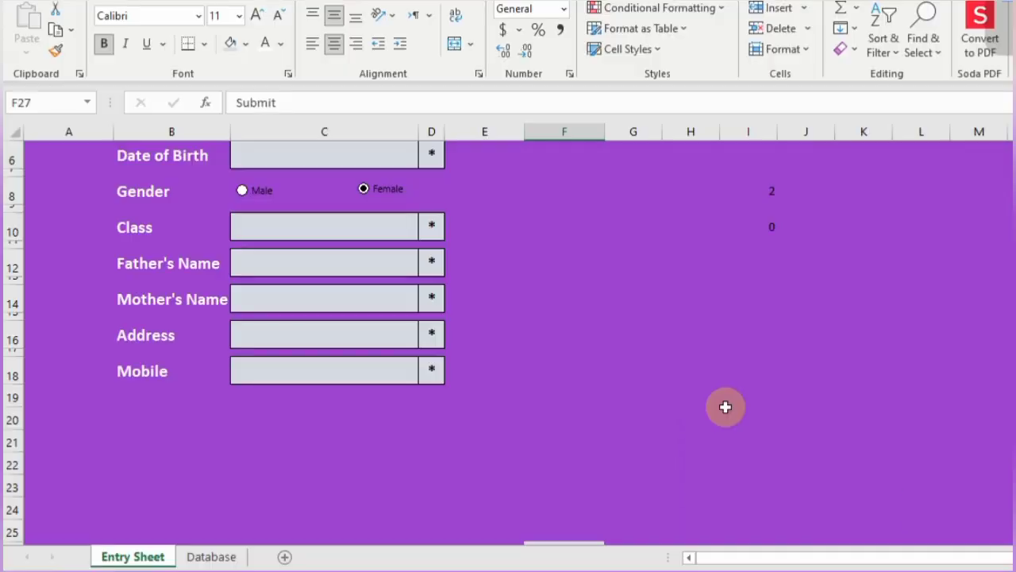
- Create a new formula-based conditional formatting rule =$I$10=7 for the Submit cell
{"action": "scroll", "coordinate": [724, 406], "scroll_direction": "down", "scroll_amount": 2}
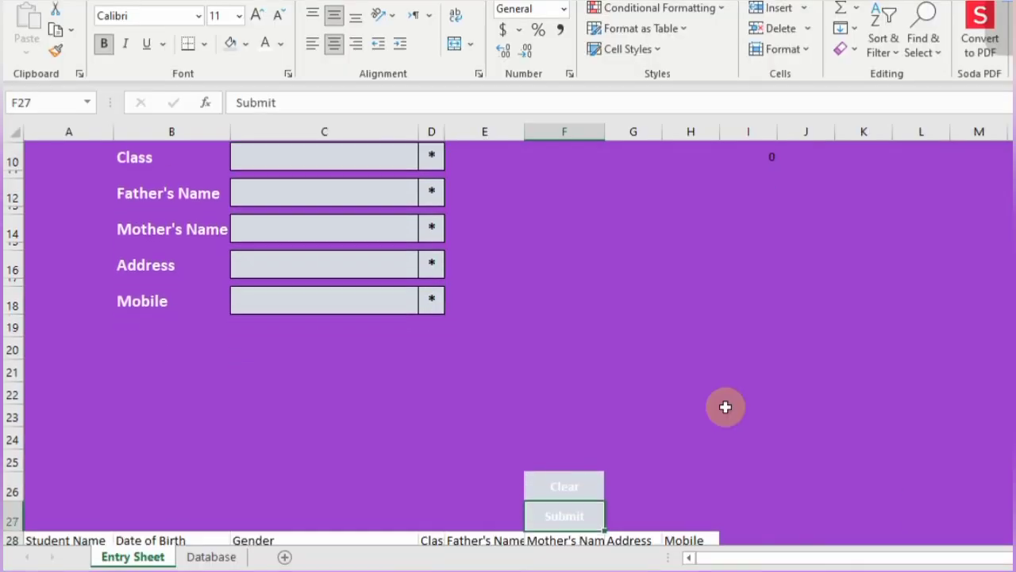
{"action": "left_click", "coordinate": [687, 8]}
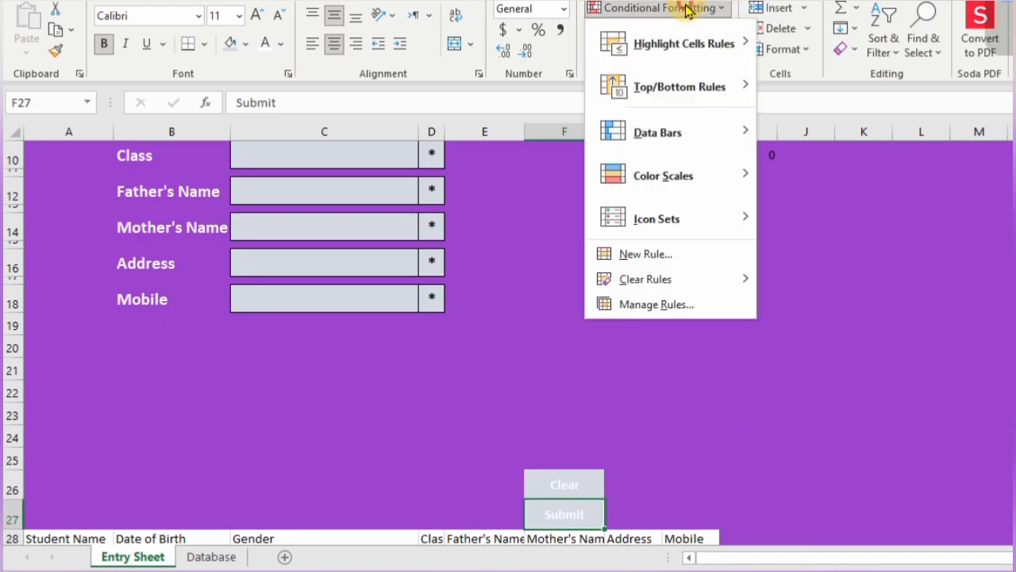
{"action": "left_click", "coordinate": [648, 255]}
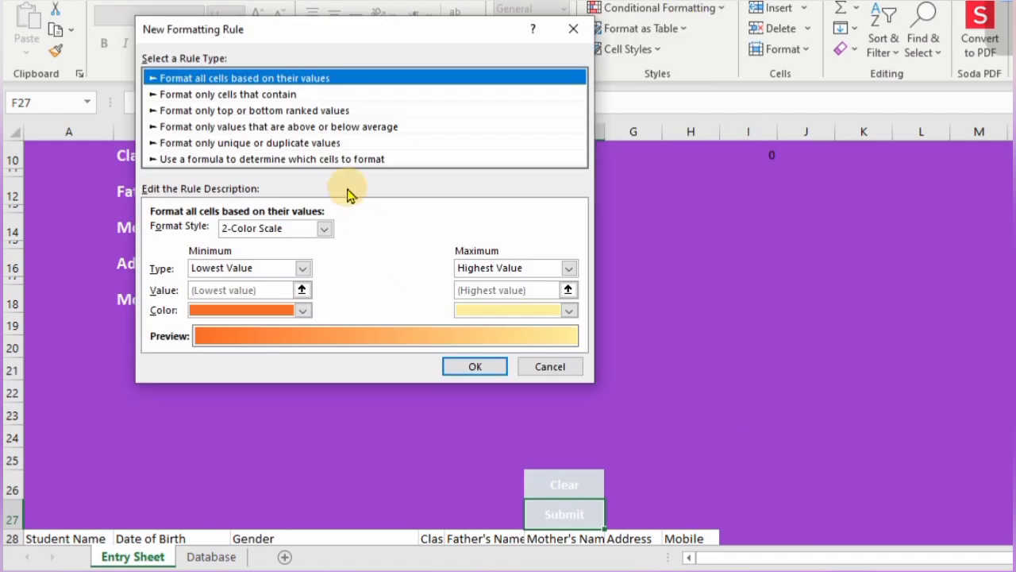
{"action": "left_click", "coordinate": [349, 162]}
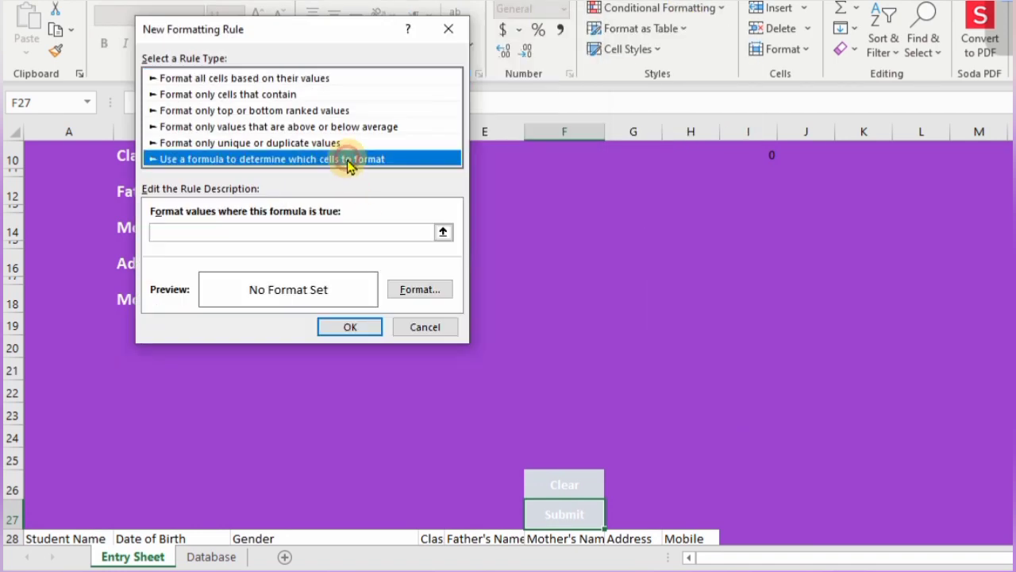
{"action": "left_click", "coordinate": [310, 232]}
{"action": "type", "text": "="}
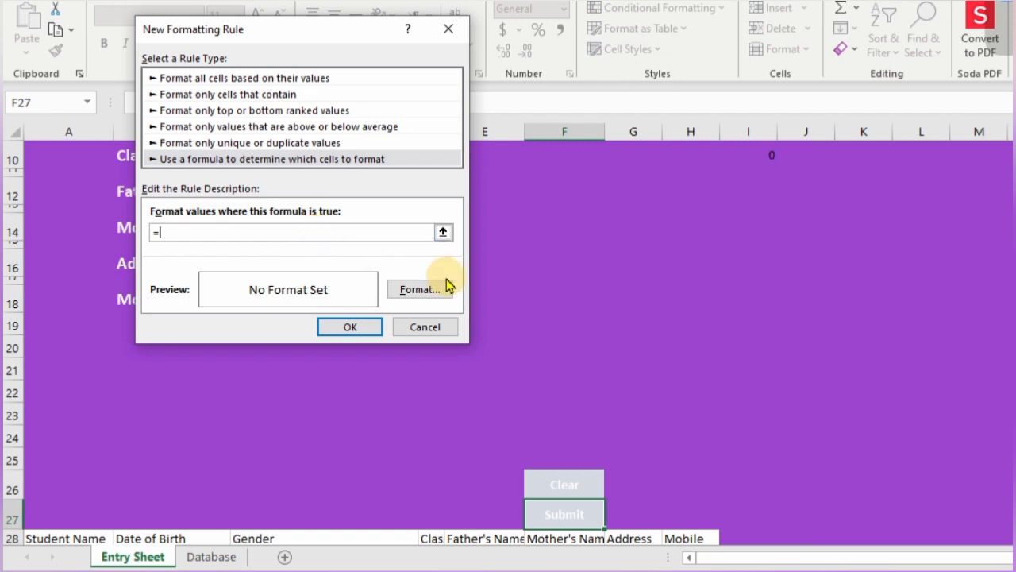
{"action": "left_click", "coordinate": [770, 157]}
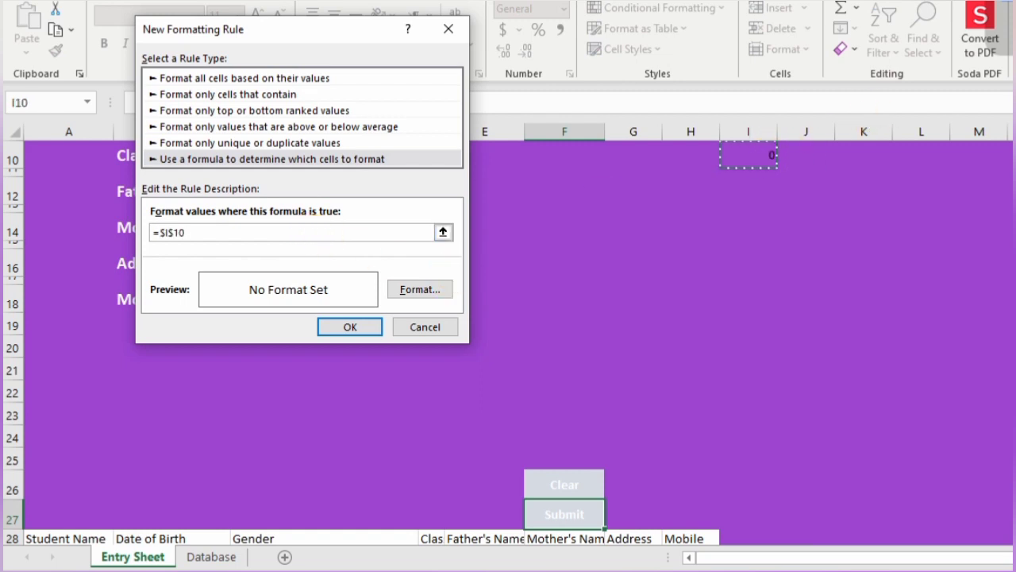
{"action": "scroll", "coordinate": [770, 157], "scroll_direction": "up", "scroll_amount": 1}
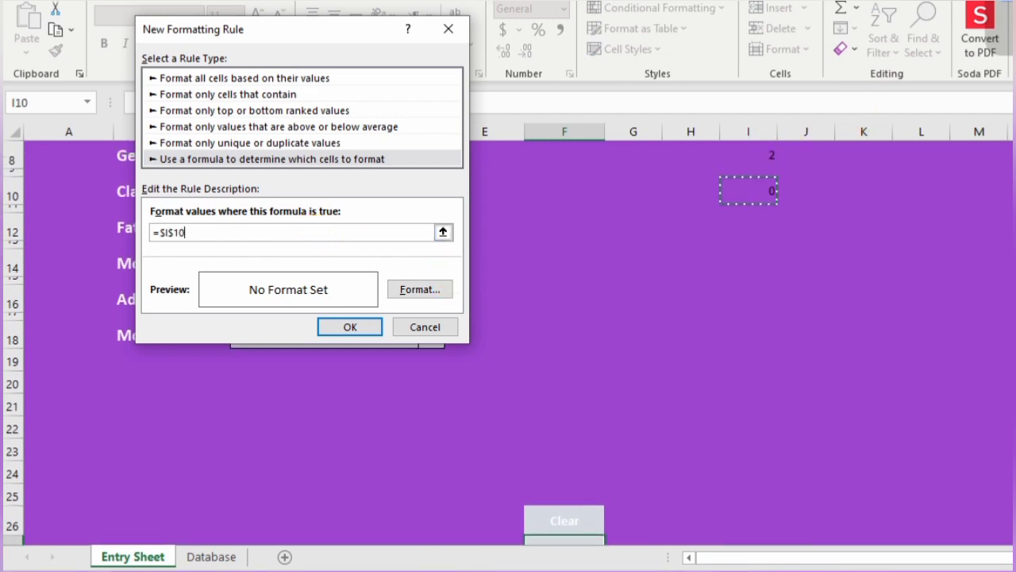
{"action": "type", "text": "=7"}
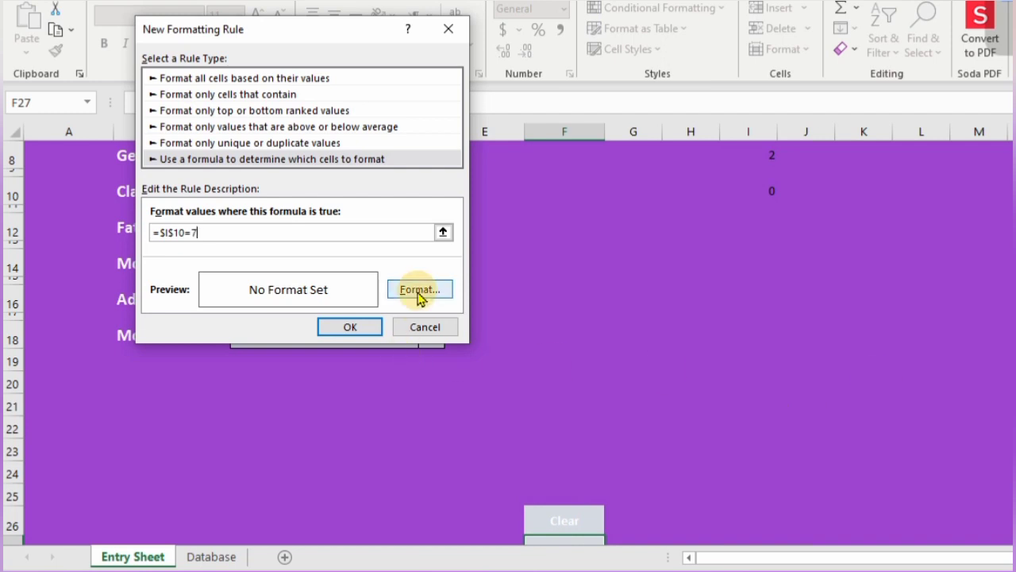
- Set the rule's format to green fill with bold white text and save it
{"action": "left_click", "coordinate": [417, 289]}
{"action": "left_click", "coordinate": [240, 158]}
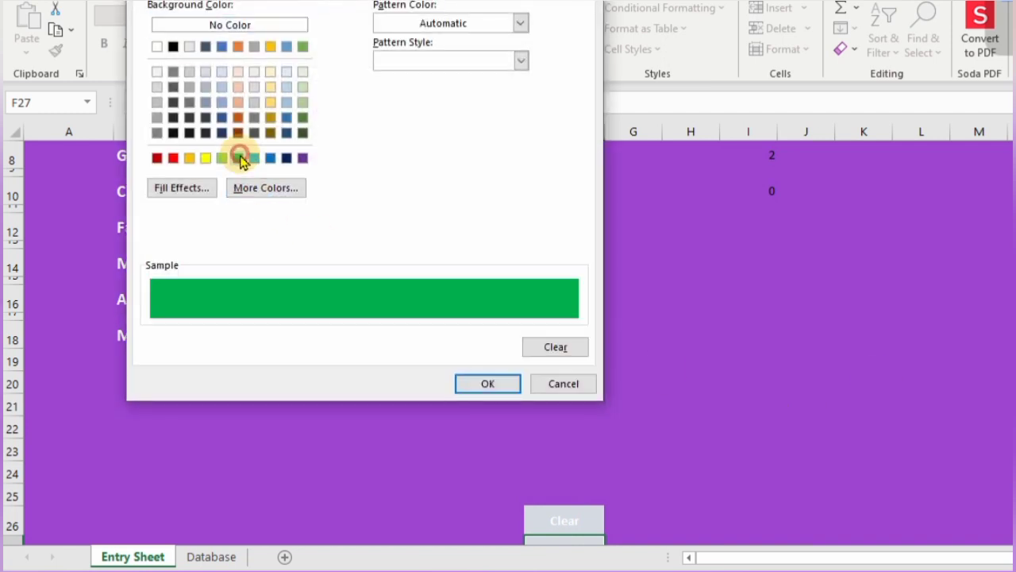
{"action": "left_click", "coordinate": [180, 1]}
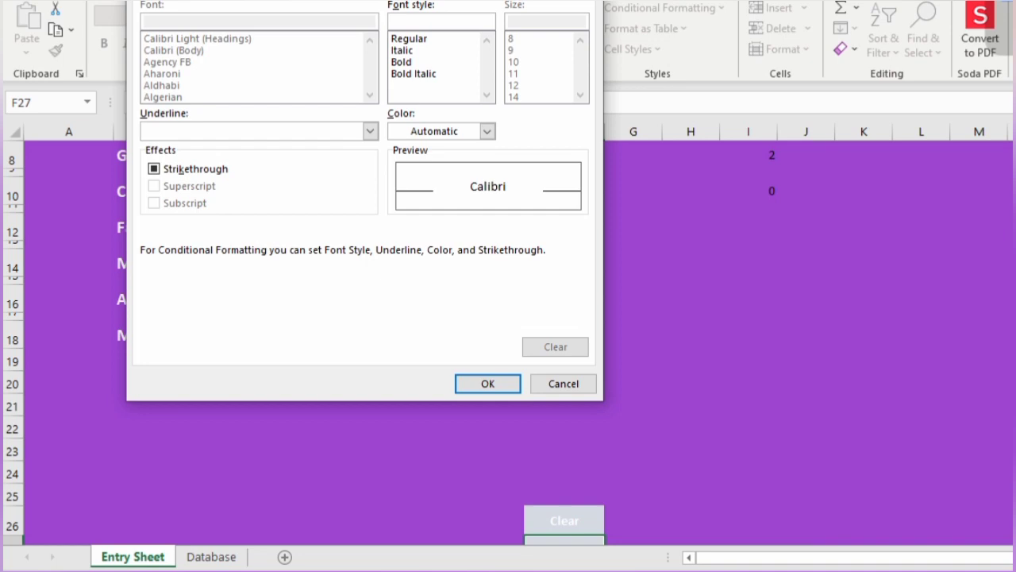
{"action": "left_click", "coordinate": [405, 63]}
{"action": "left_click", "coordinate": [488, 131]}
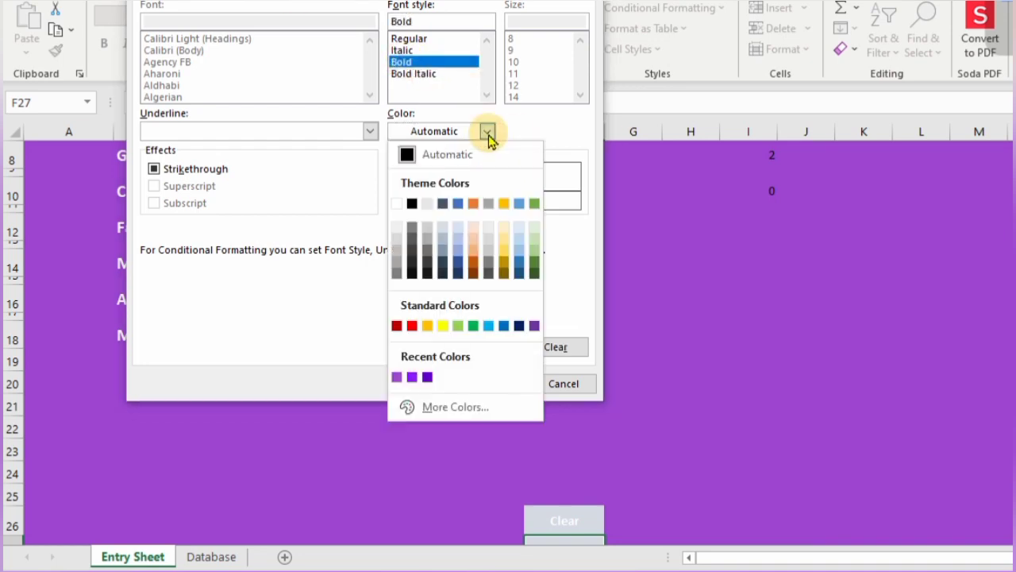
{"action": "left_click", "coordinate": [397, 203]}
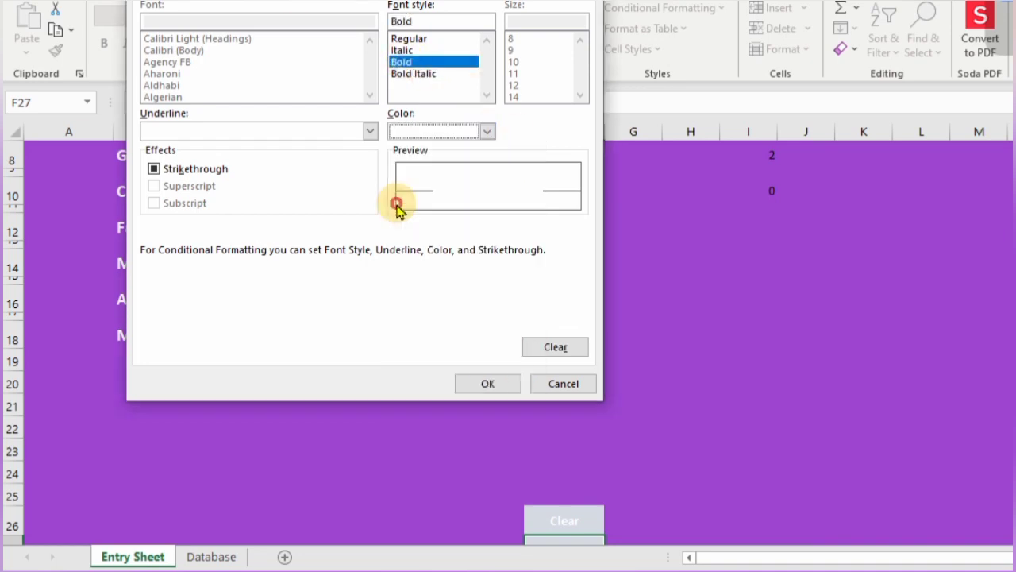
{"action": "left_click", "coordinate": [488, 384]}
{"action": "left_click", "coordinate": [365, 332]}
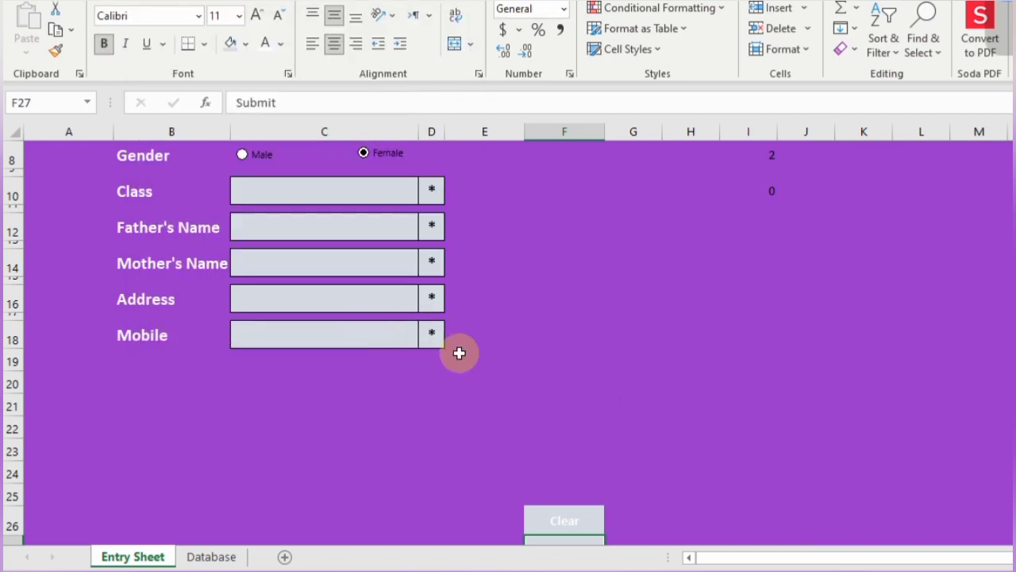
- Enter the student's name in C4 and the birth date 5-5-2016 in C6
{"action": "scroll", "coordinate": [459, 353], "scroll_direction": "down", "scroll_amount": 2}
{"action": "scroll", "coordinate": [465, 370], "scroll_direction": "up", "scroll_amount": 5}
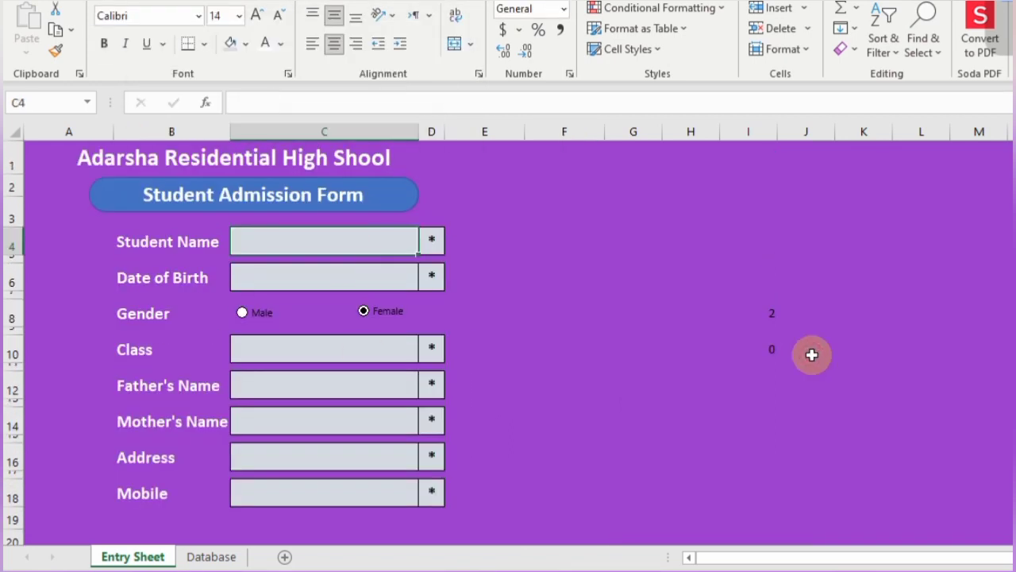
{"action": "type", "text": "Salman"}
{"action": "key", "text": "Return"}
{"action": "type", "text": "5"}
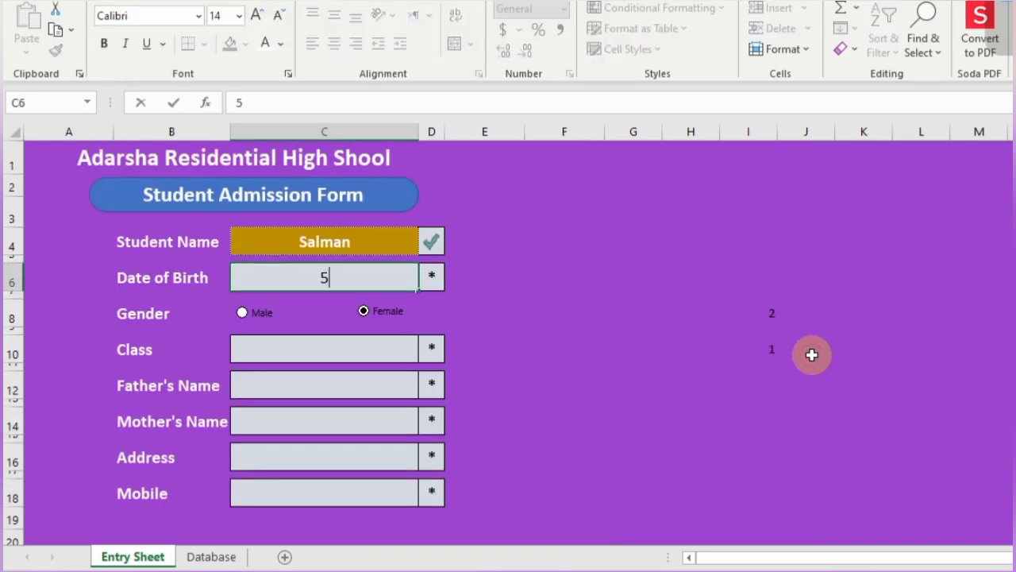
{"action": "type", "text": "-5-2016"}
{"action": "left_click", "coordinate": [379, 362]}
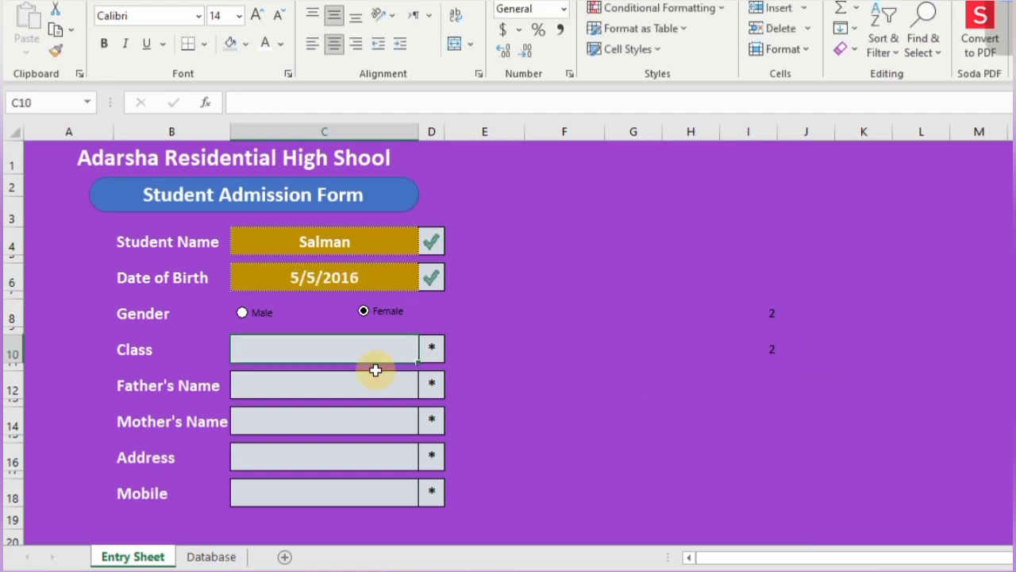
- Add list data validation to C10 with source Class 1, Class 2, Class 3
{"action": "left_click", "coordinate": [794, 0]}
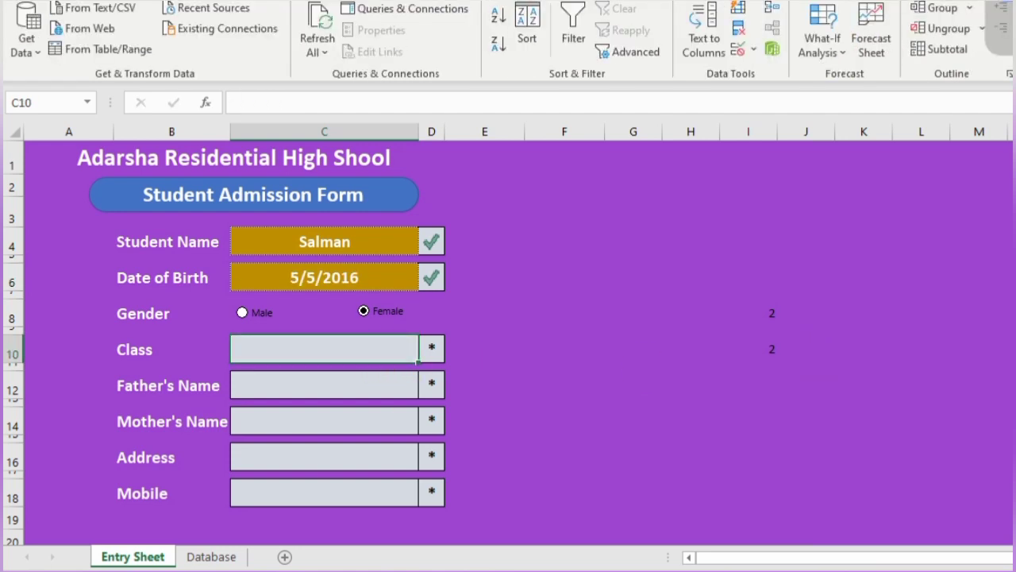
{"action": "left_click", "coordinate": [754, 52]}
{"action": "left_click", "coordinate": [778, 74]}
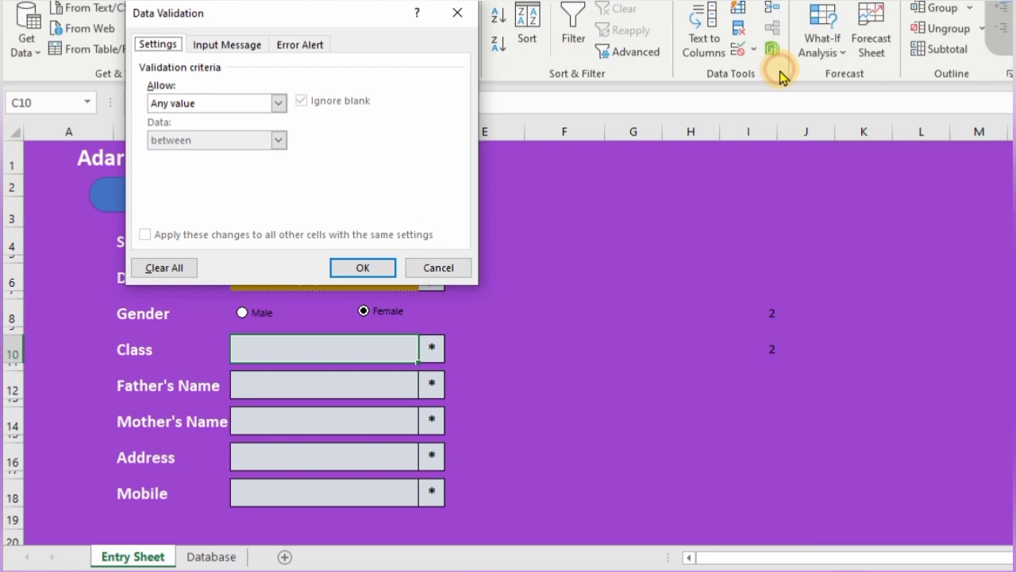
{"action": "left_click", "coordinate": [273, 102]}
{"action": "left_click", "coordinate": [179, 154]}
{"action": "left_click", "coordinate": [200, 175]}
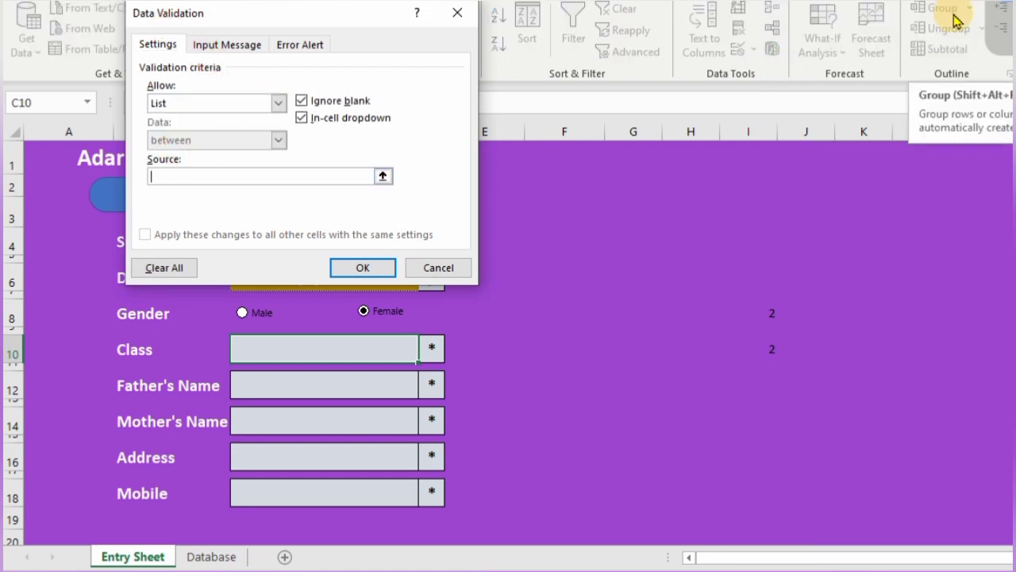
{"action": "type", "text": "Class 1,Class 2, Class 3"}
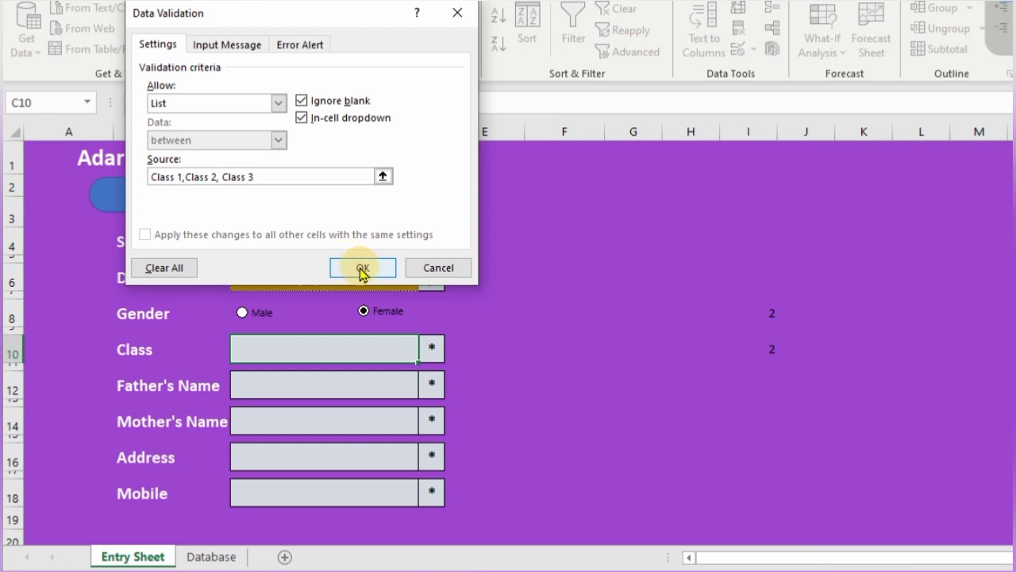
{"action": "left_click", "coordinate": [360, 266]}
{"action": "left_click", "coordinate": [430, 354]}
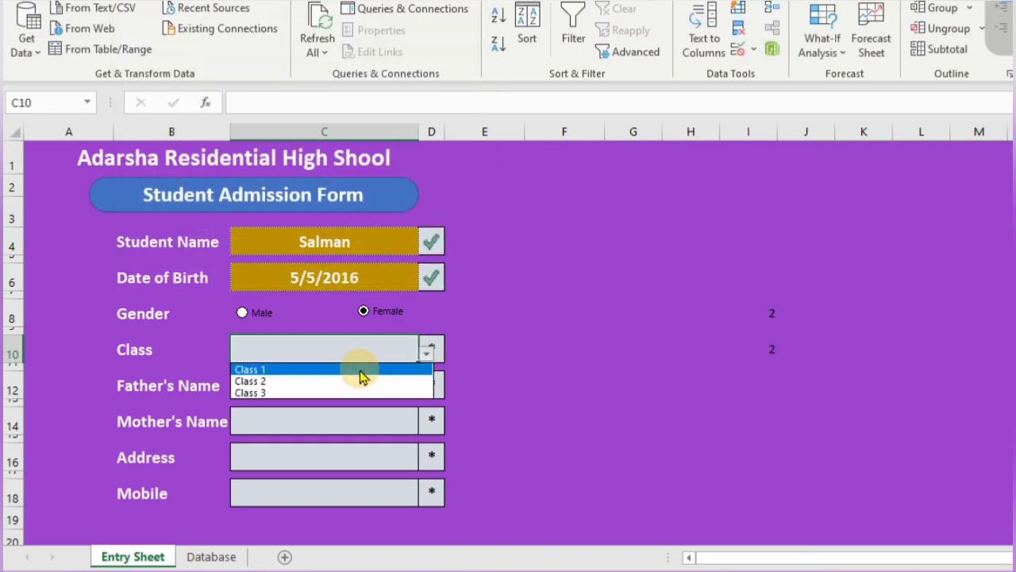
- Choose Class 1 from the dropdown and enter the father's name
{"action": "left_click", "coordinate": [360, 367]}
{"action": "left_click", "coordinate": [356, 387]}
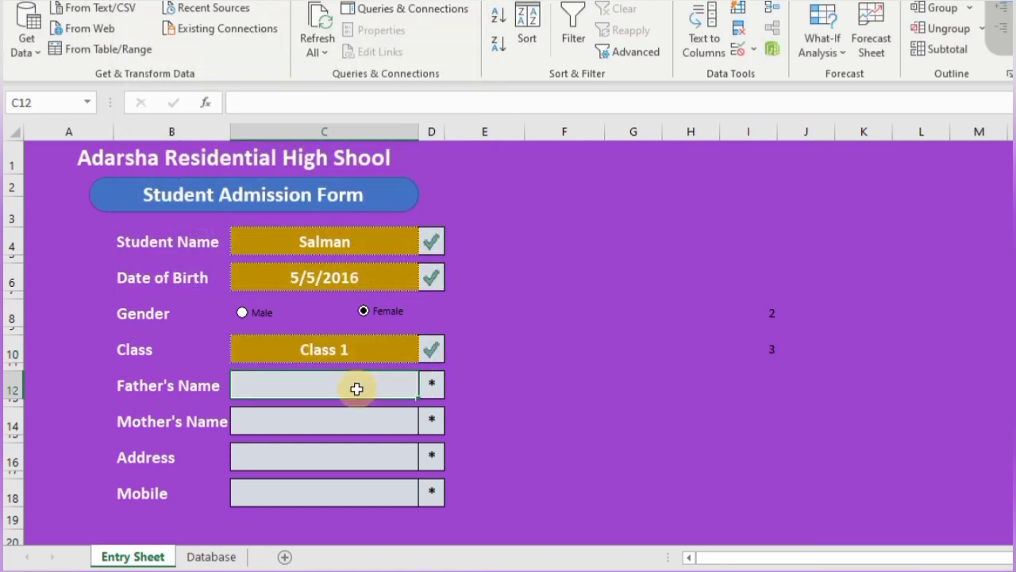
{"action": "type", "text": "Usmal"}
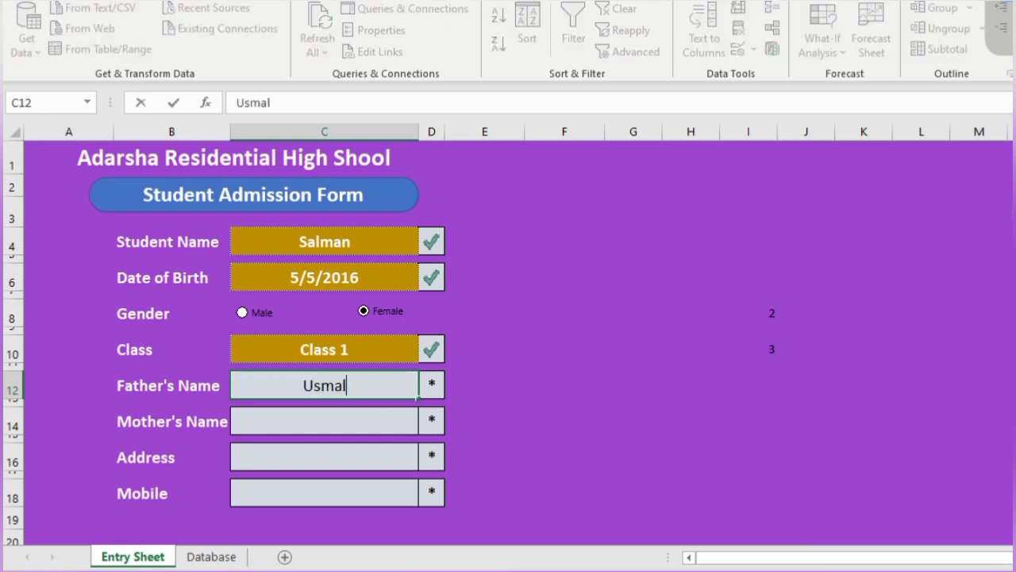
{"action": "key", "text": "BackSpace"}
{"action": "type", "text": "n"}
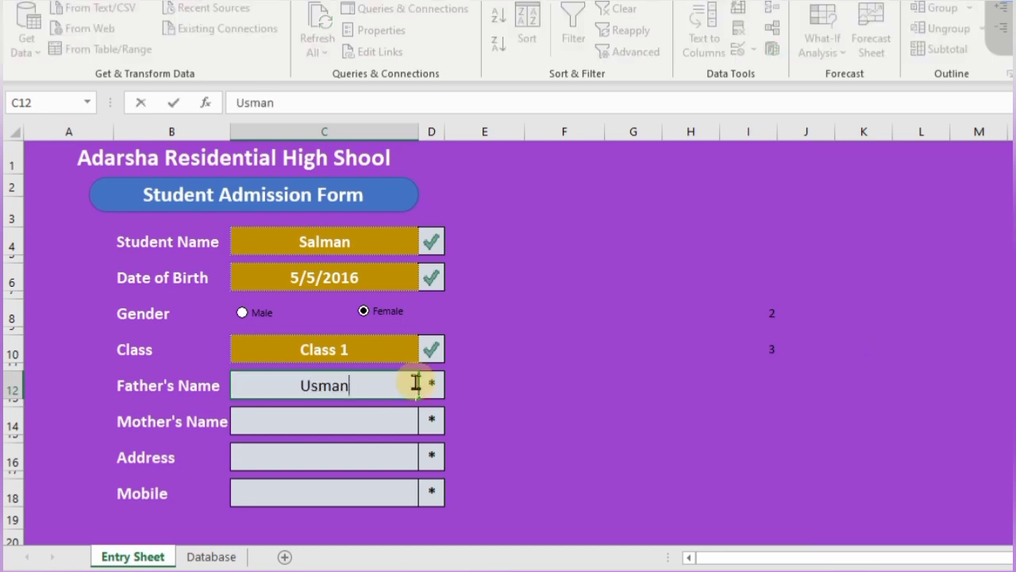
{"action": "left_click", "coordinate": [351, 421]}
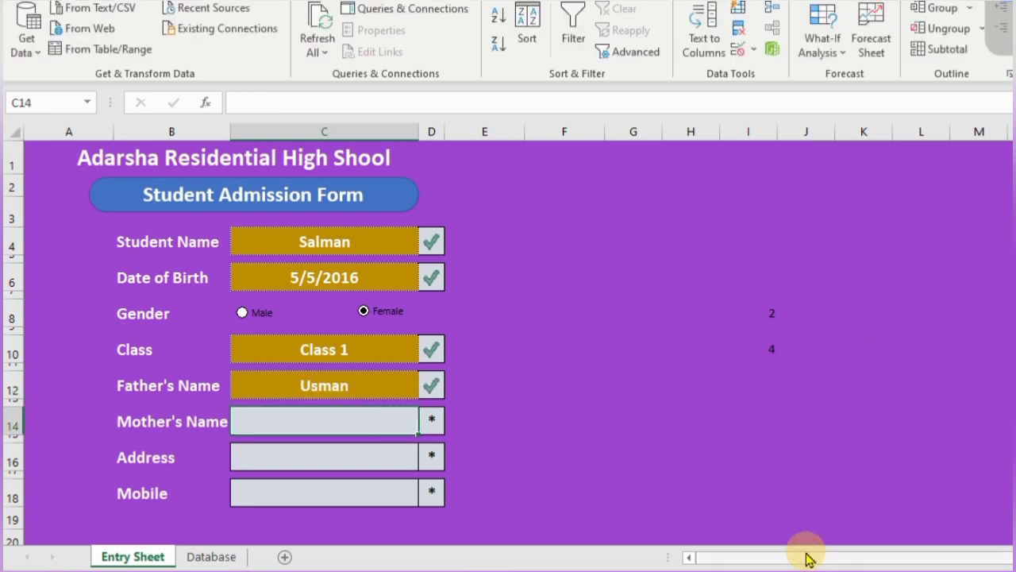
- Fill in the mother's name, the address and the mobile number
{"action": "type", "text": "Najma"}
{"action": "left_click", "coordinate": [307, 460]}
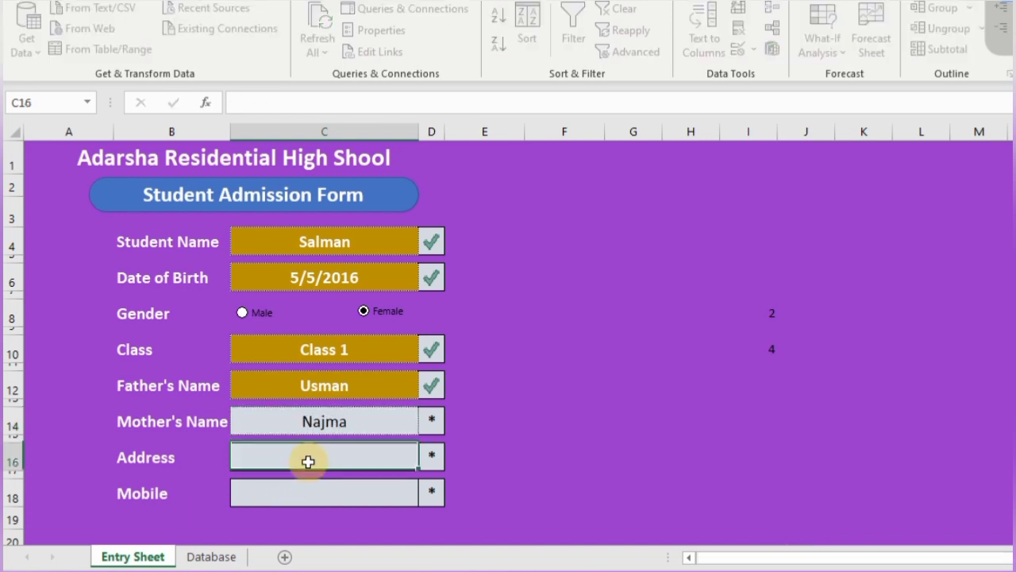
{"action": "type", "text": "HYD"}
{"action": "left_click", "coordinate": [324, 493]}
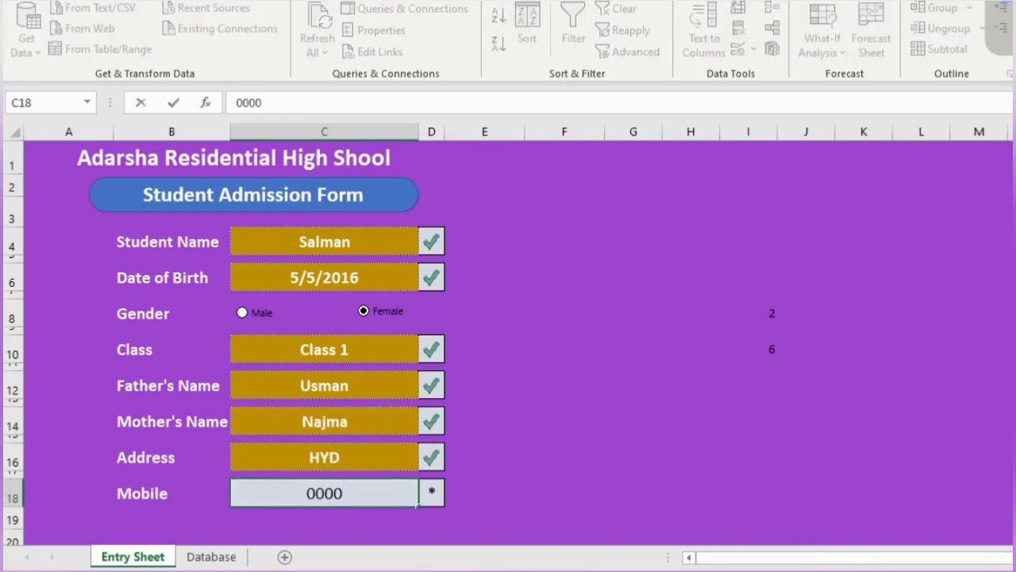
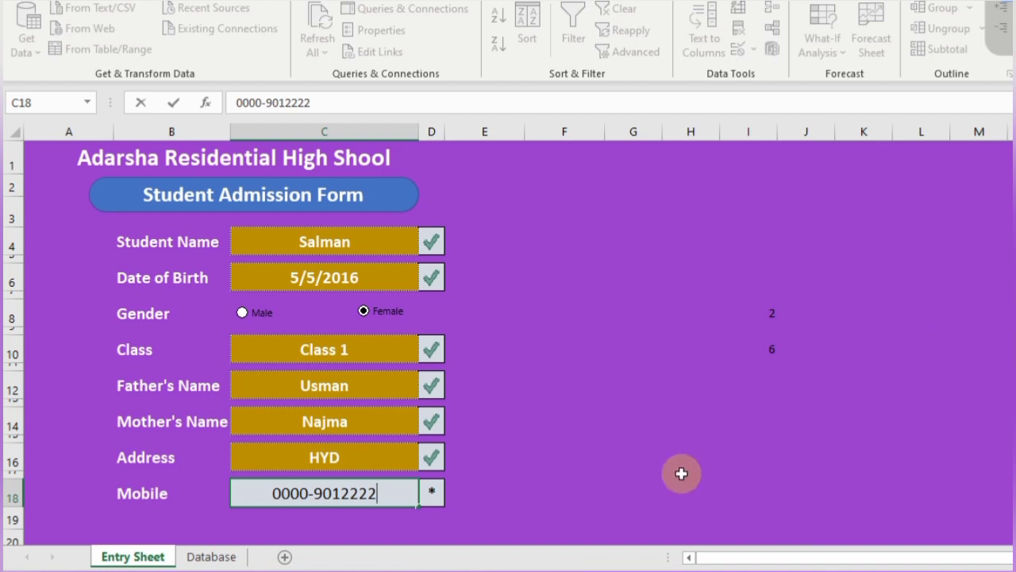
{"action": "left_click", "coordinate": [681, 474]}
{"action": "scroll", "coordinate": [681, 474], "scroll_direction": "down", "scroll_amount": 4}
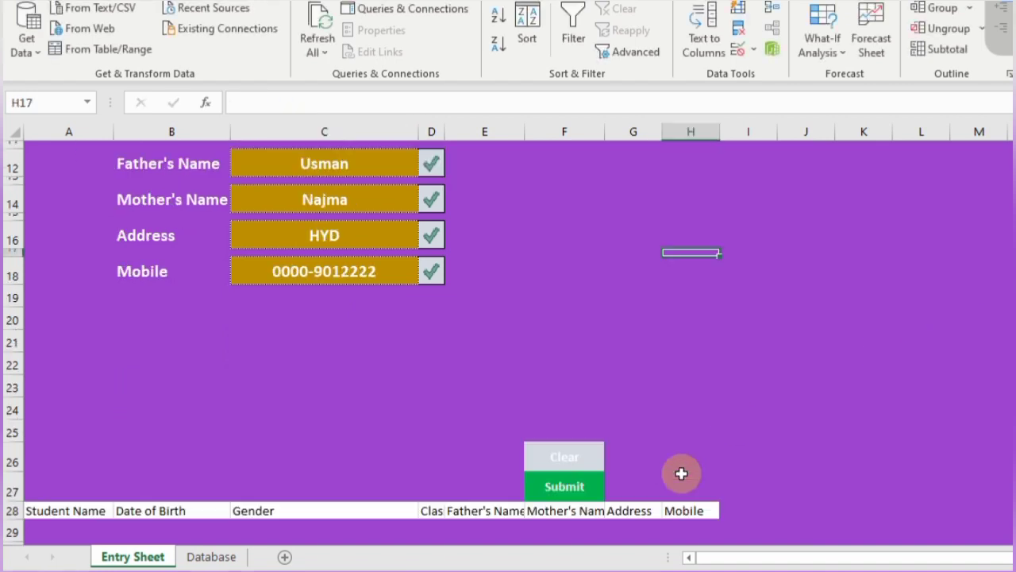
- Increase the Submit cell F27's font size to 16
{"action": "left_click", "coordinate": [586, 489]}
{"action": "left_click", "coordinate": [262, 0]}
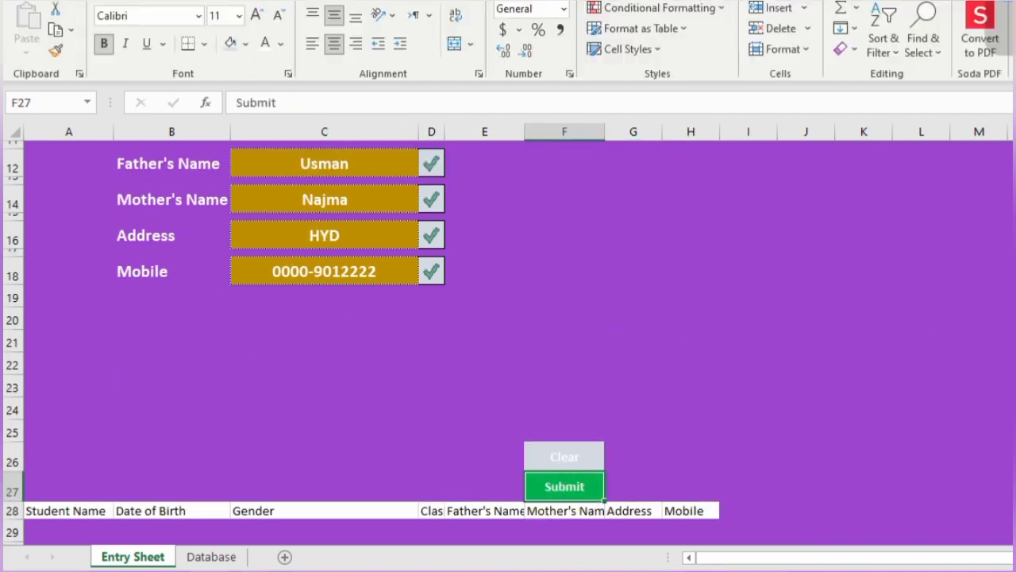
{"action": "left_click", "coordinate": [257, 16]}
{"action": "left_click", "coordinate": [256, 16]}
{"action": "left_click", "coordinate": [256, 16]}
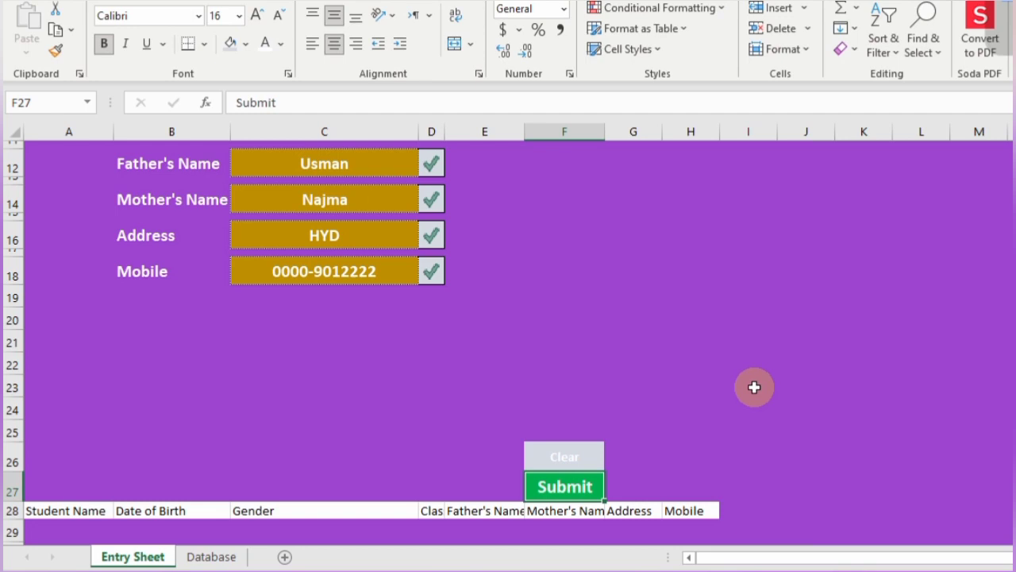
- Copy F27 and paste it as a linked picture
{"action": "key", "text": "ctrl+c"}
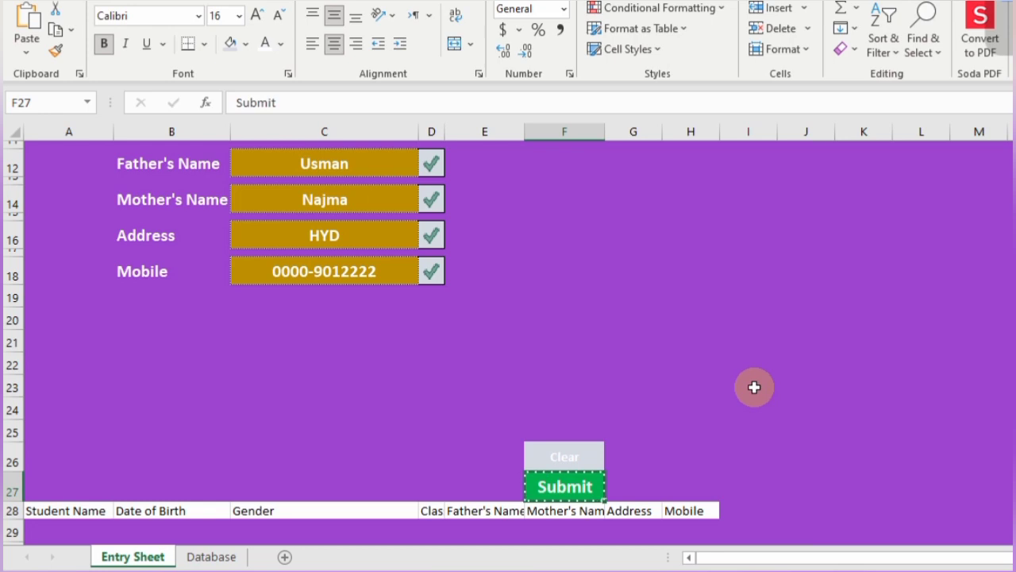
{"action": "left_click", "coordinate": [26, 54]}
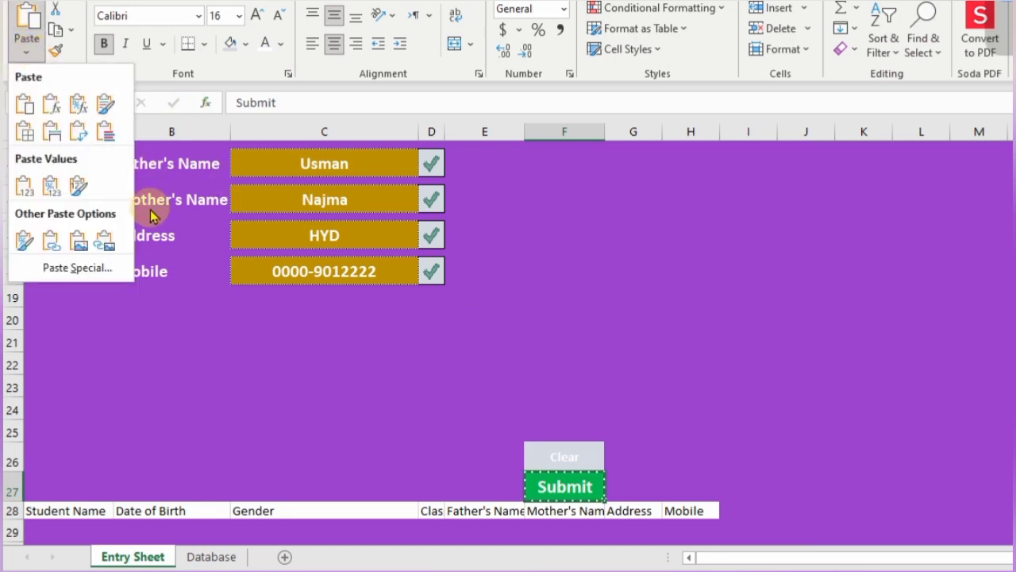
{"action": "left_click", "coordinate": [105, 247]}
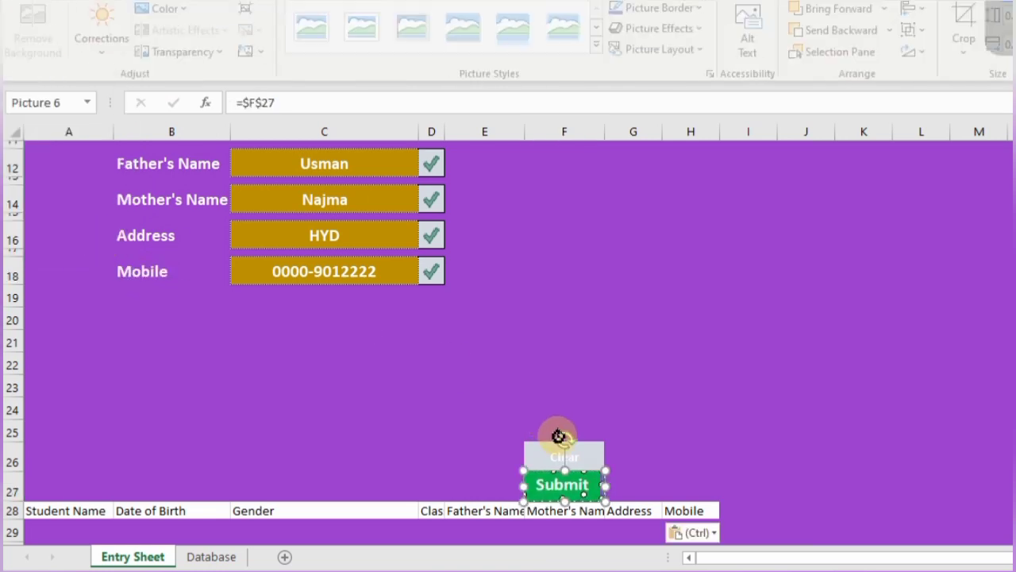
- Move the linked Submit picture below the form near row 20 and apply a bevel effect
{"action": "left_click_drag", "start_coordinate": [580, 492], "coordinate": [424, 328]}
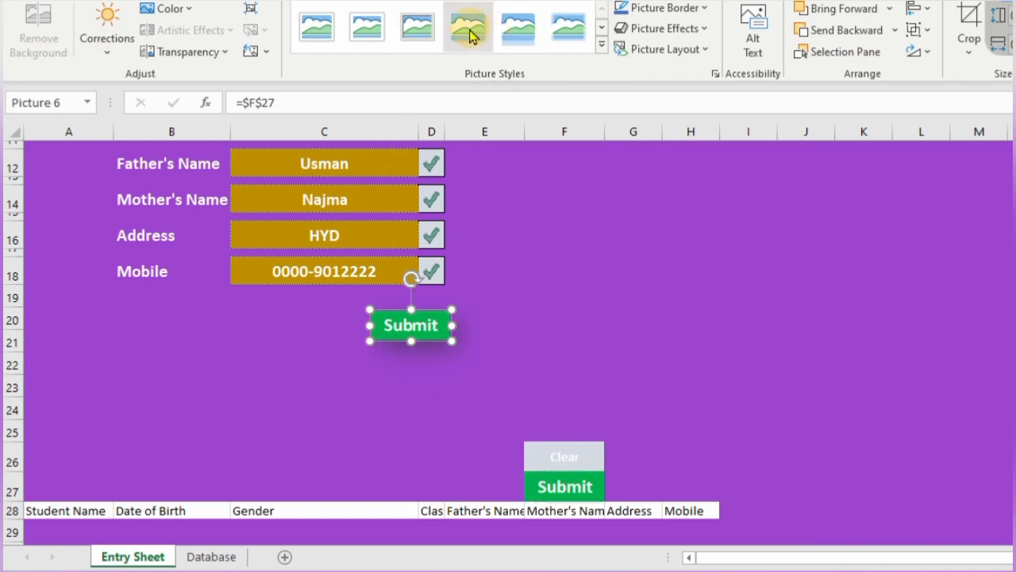
{"action": "left_click", "coordinate": [709, 34]}
{"action": "mouse_move", "coordinate": [698, 279]}
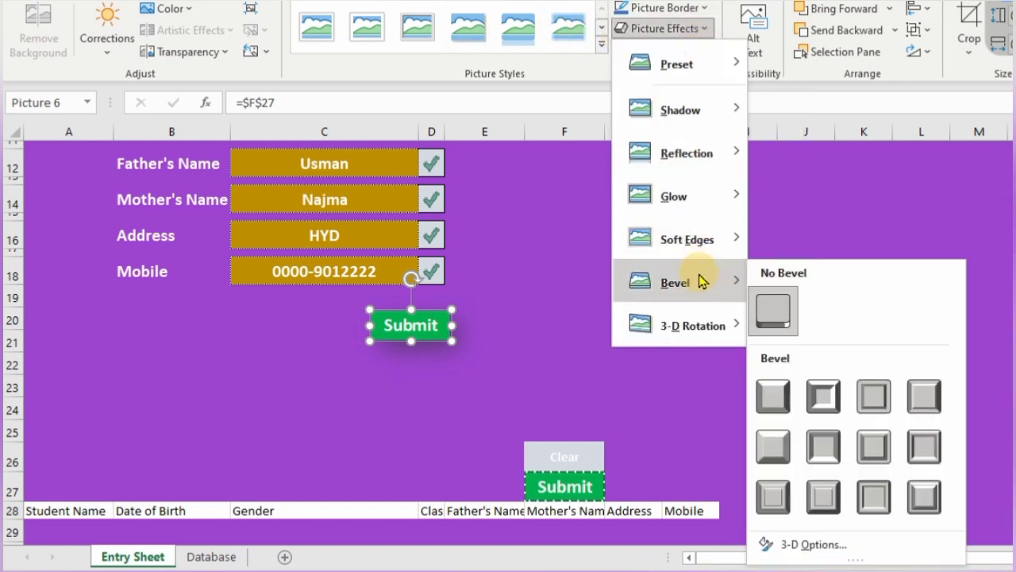
{"action": "left_click", "coordinate": [824, 397]}
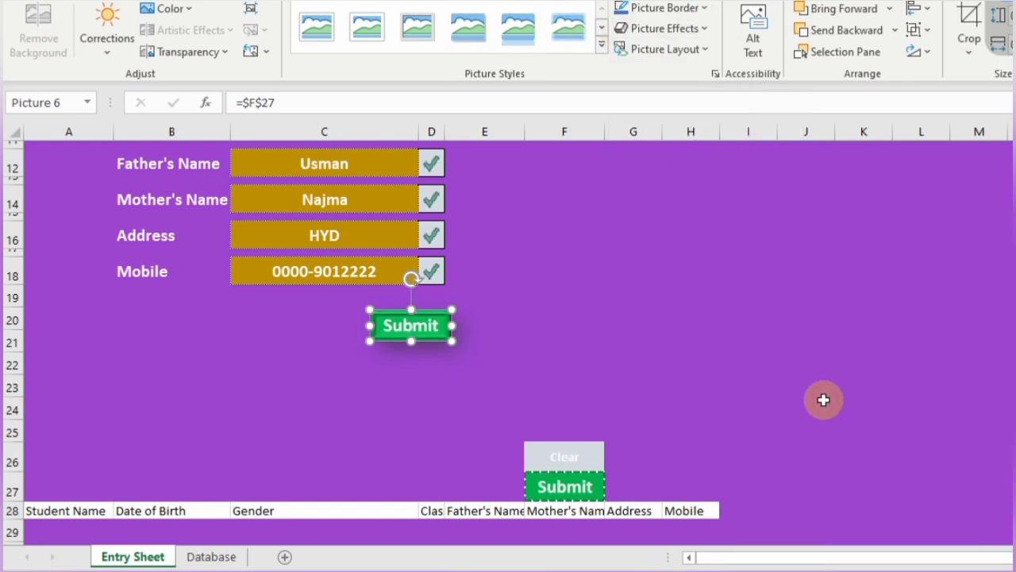
{"action": "left_click", "coordinate": [583, 451]}
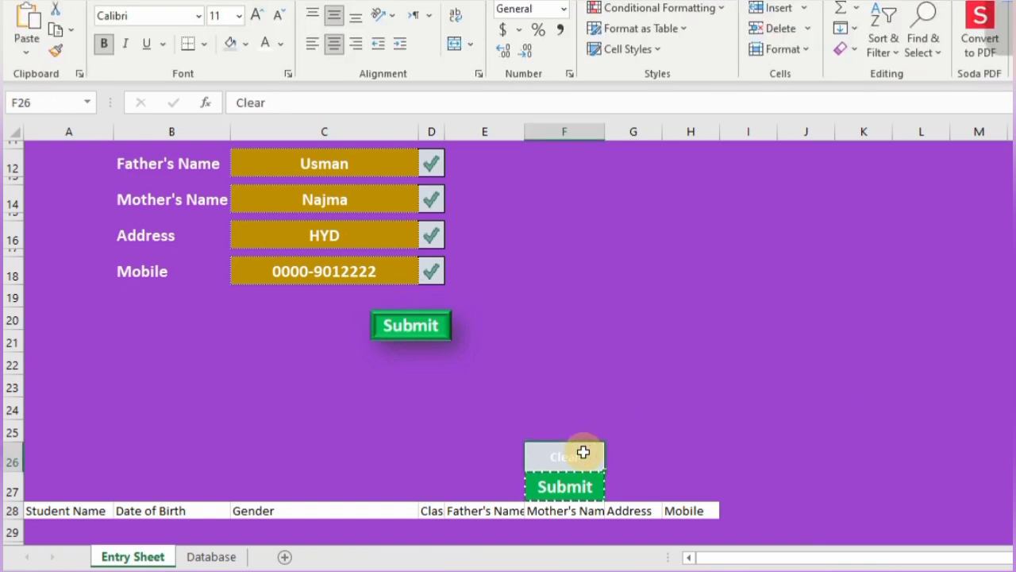
- Give the Clear cell F26 a green fill and raise its font size to 16
{"action": "left_click", "coordinate": [240, 50]}
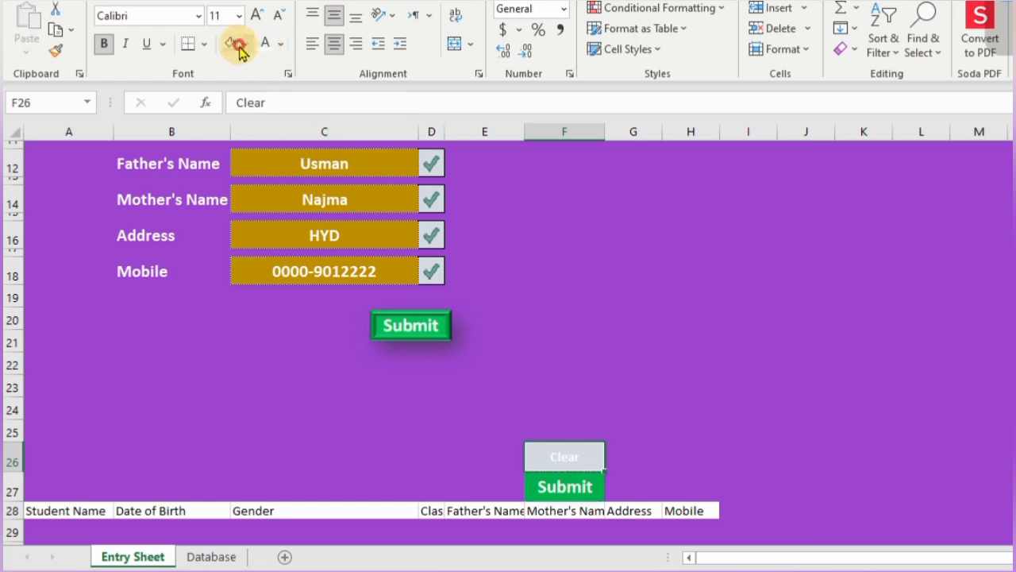
{"action": "left_click", "coordinate": [247, 43]}
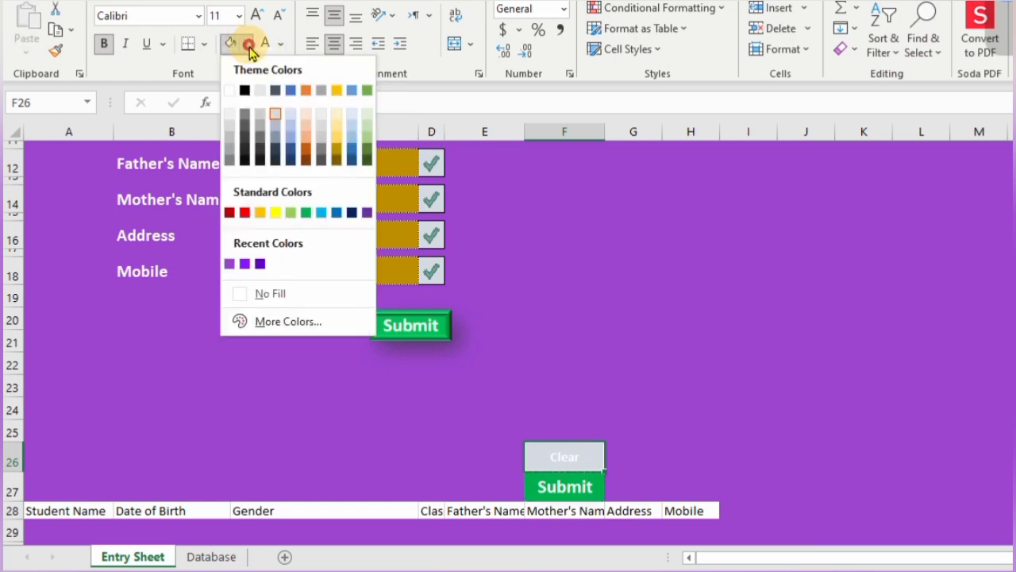
{"action": "left_click", "coordinate": [307, 213]}
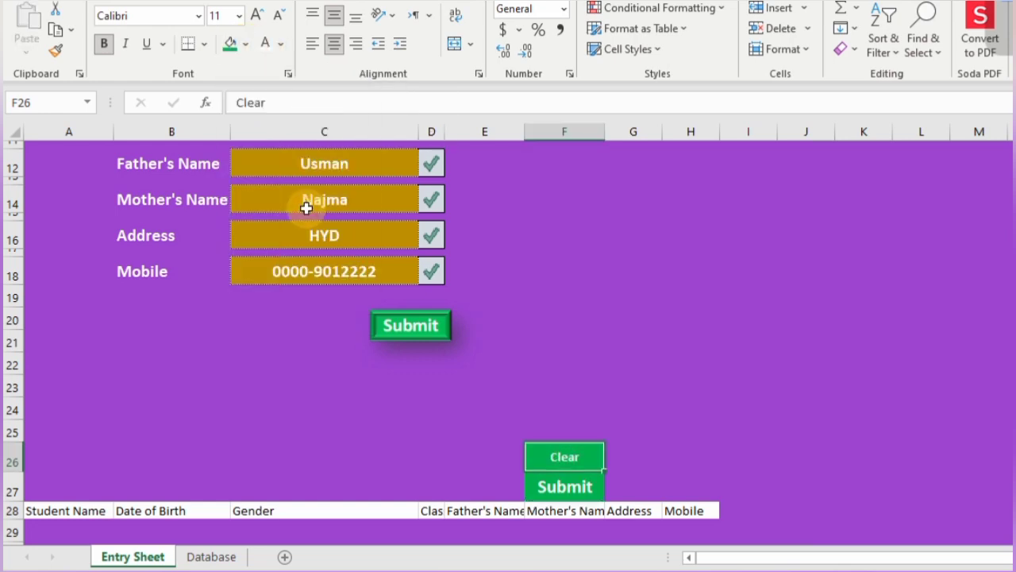
{"action": "left_click", "coordinate": [258, 17]}
{"action": "left_click", "coordinate": [258, 17]}
{"action": "left_click", "coordinate": [258, 18]}
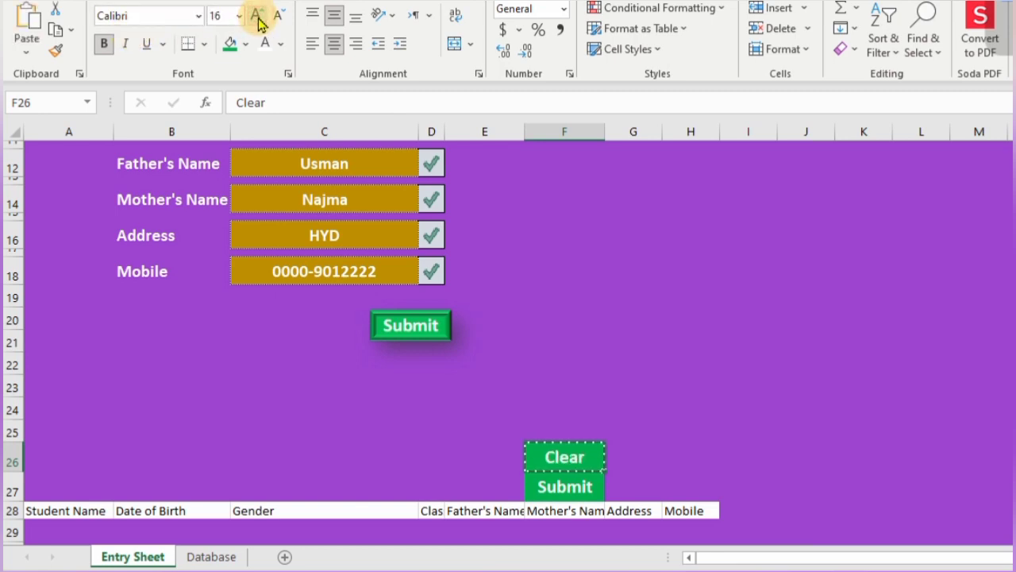
- Paste F26 as a linked picture, place it left of Submit at row 20, and bevel it
{"action": "left_click", "coordinate": [26, 41]}
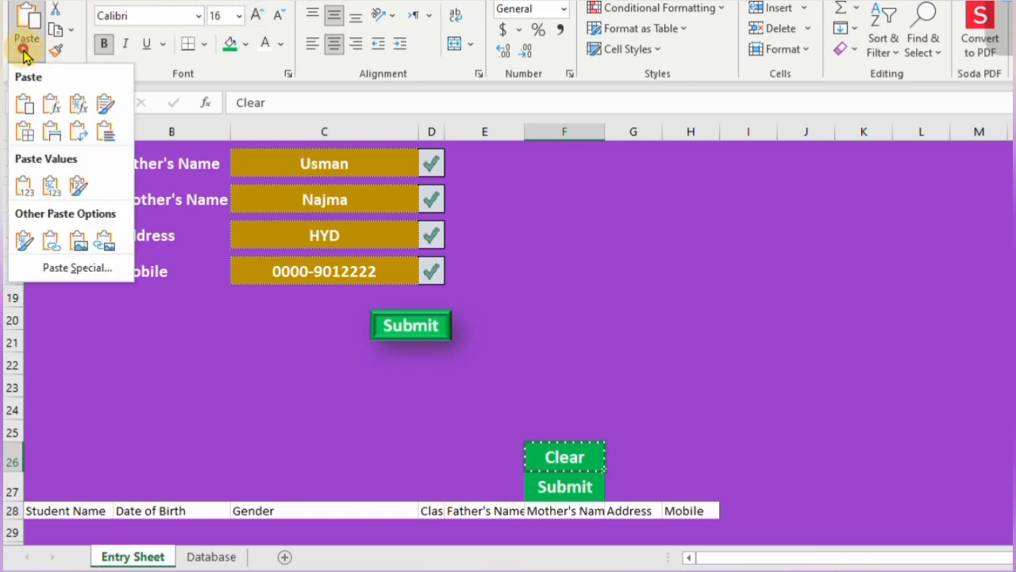
{"action": "left_click", "coordinate": [105, 246]}
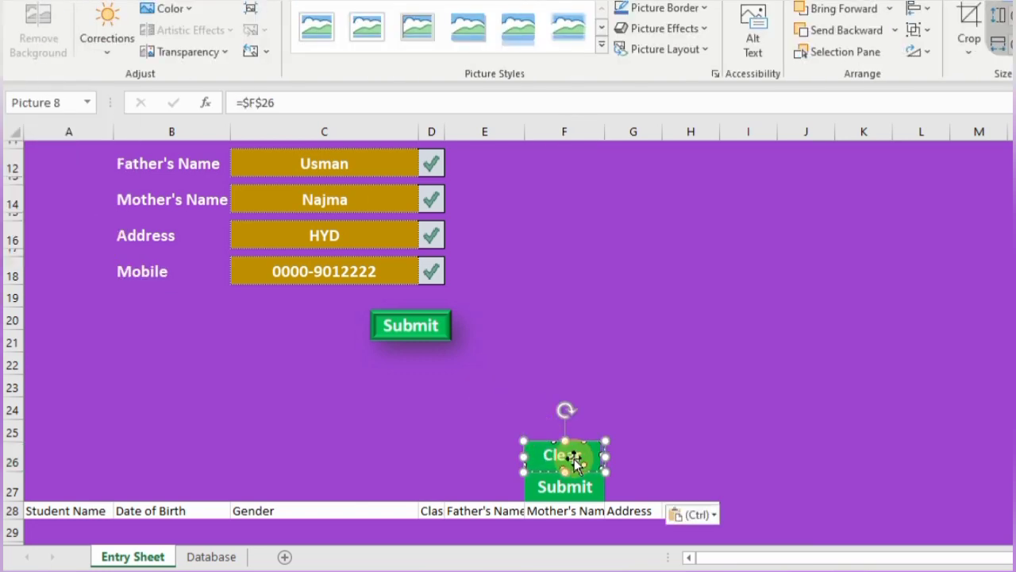
{"action": "left_click_drag", "start_coordinate": [527, 443], "coordinate": [290, 340]}
{"action": "left_click_drag", "start_coordinate": [298, 327], "coordinate": [283, 325]}
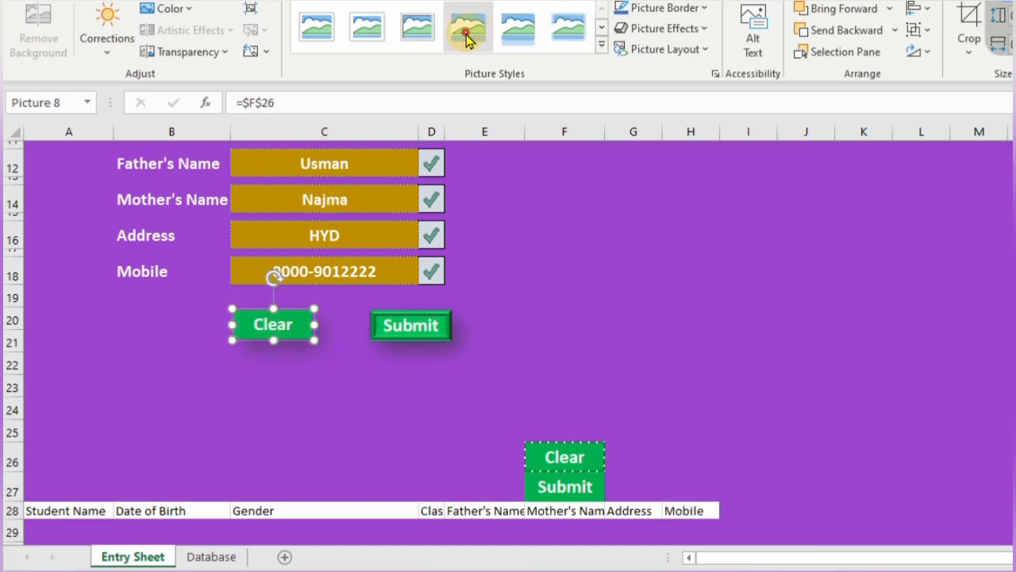
{"action": "left_click", "coordinate": [702, 29]}
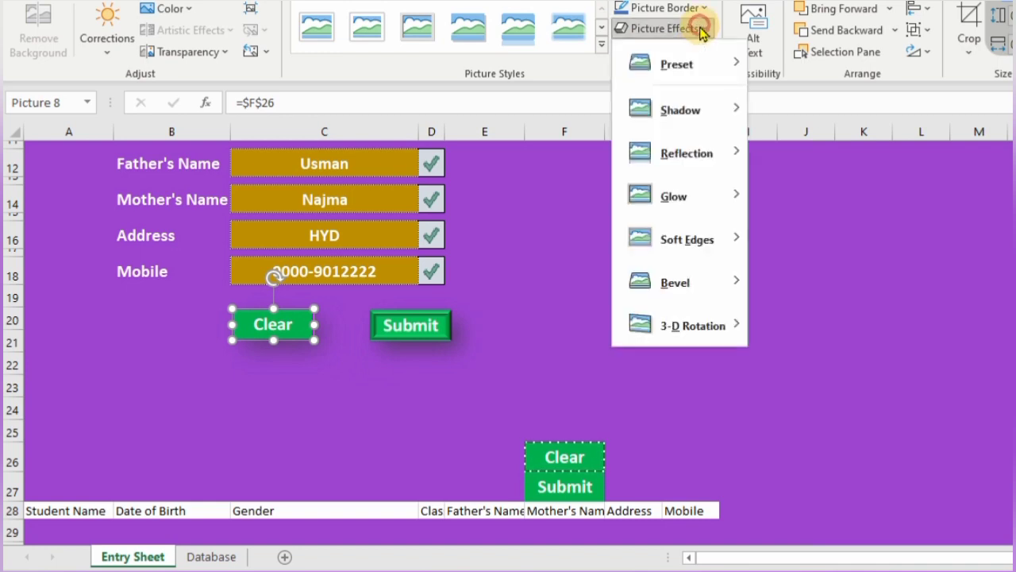
{"action": "mouse_move", "coordinate": [688, 294]}
{"action": "left_click", "coordinate": [821, 403]}
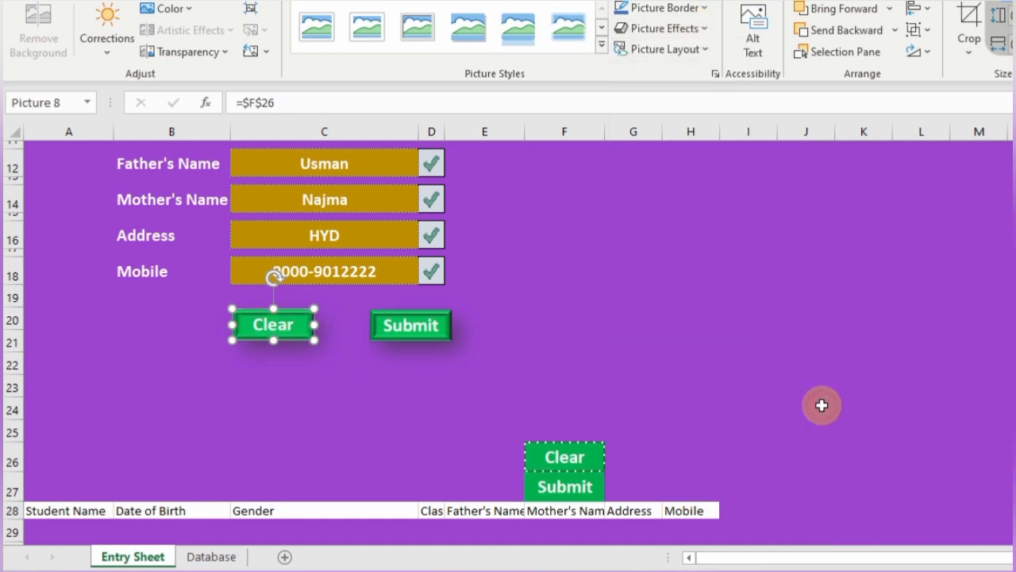
- Top-align the Clear and Submit pictures
{"action": "left_click", "coordinate": [428, 332], "text": "ctrl"}
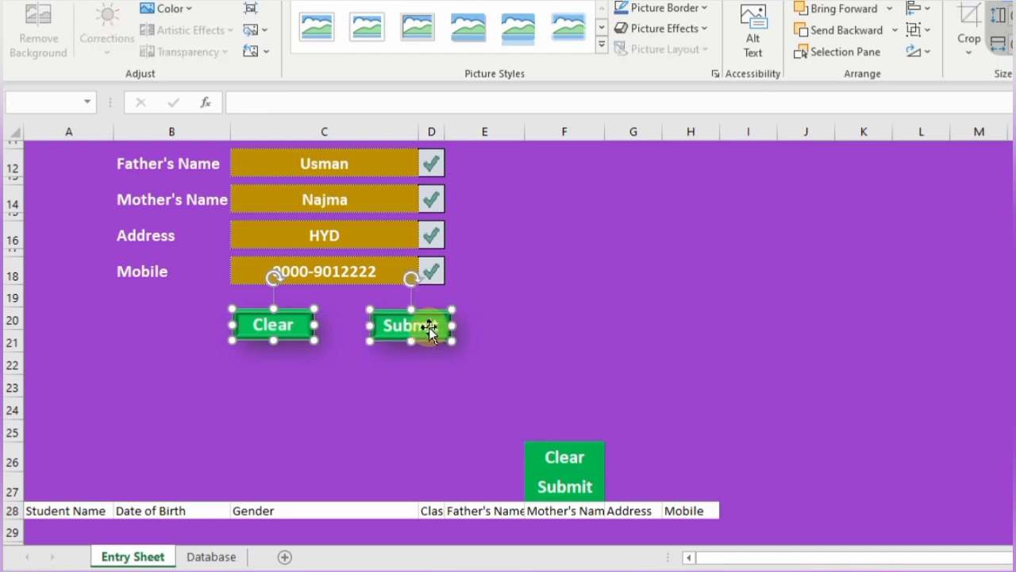
{"action": "left_click", "coordinate": [919, 8]}
{"action": "left_click", "coordinate": [945, 108]}
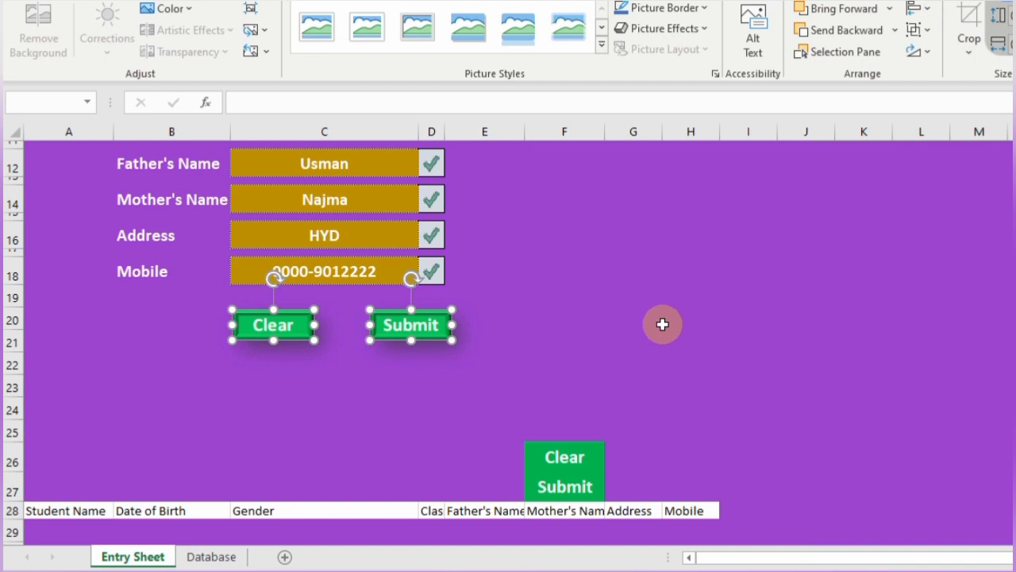
{"action": "left_click", "coordinate": [64, 529]}
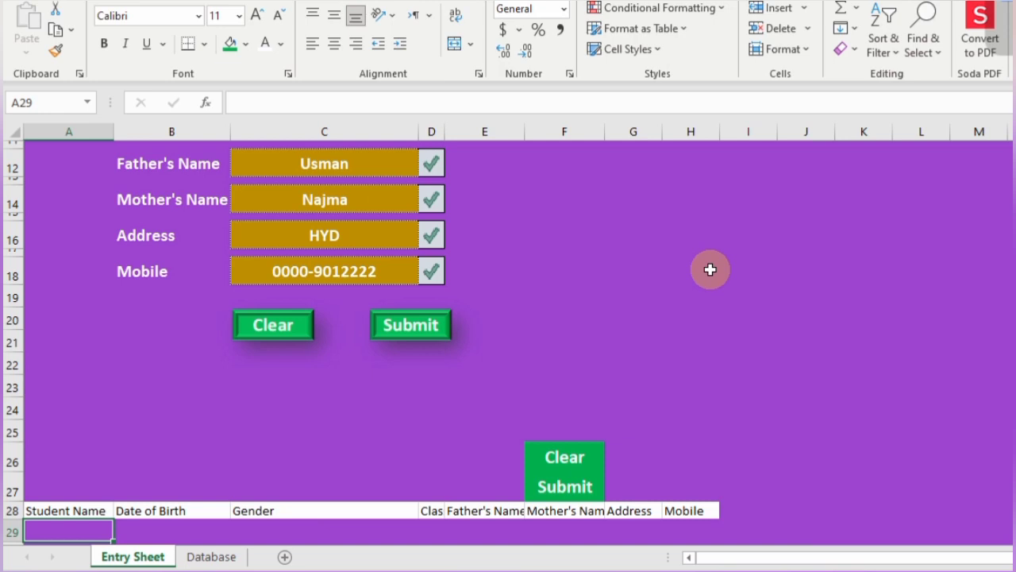
- Link A29 to the student name in C4
{"action": "type", "text": "="}
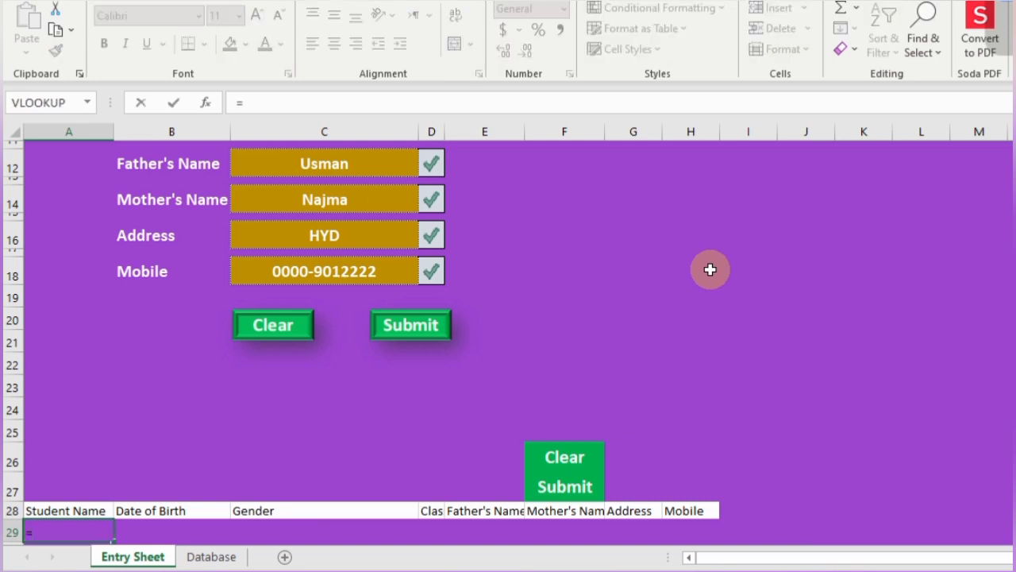
{"action": "scroll", "coordinate": [709, 269], "scroll_direction": "up", "scroll_amount": 4}
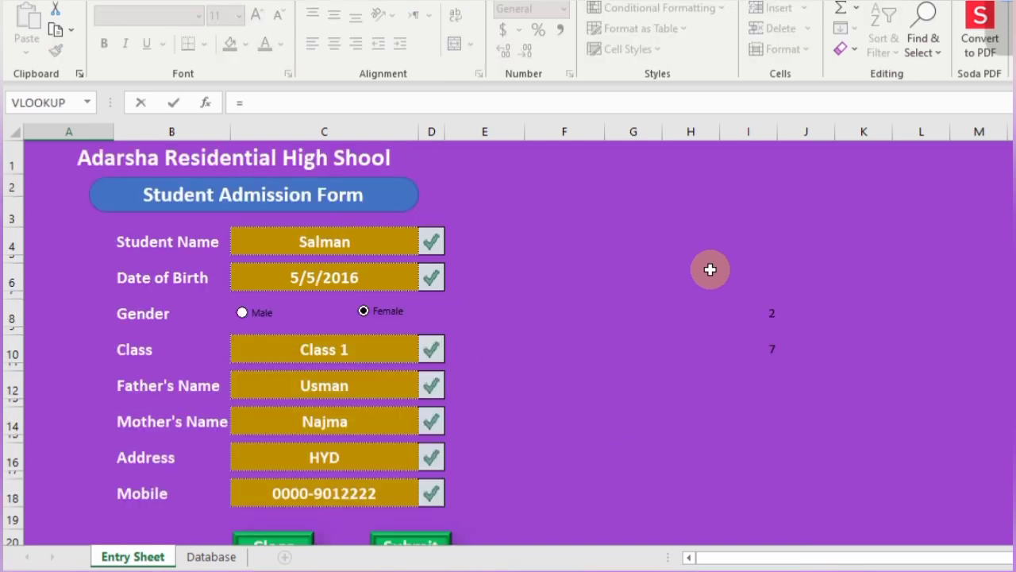
{"action": "left_click", "coordinate": [360, 244]}
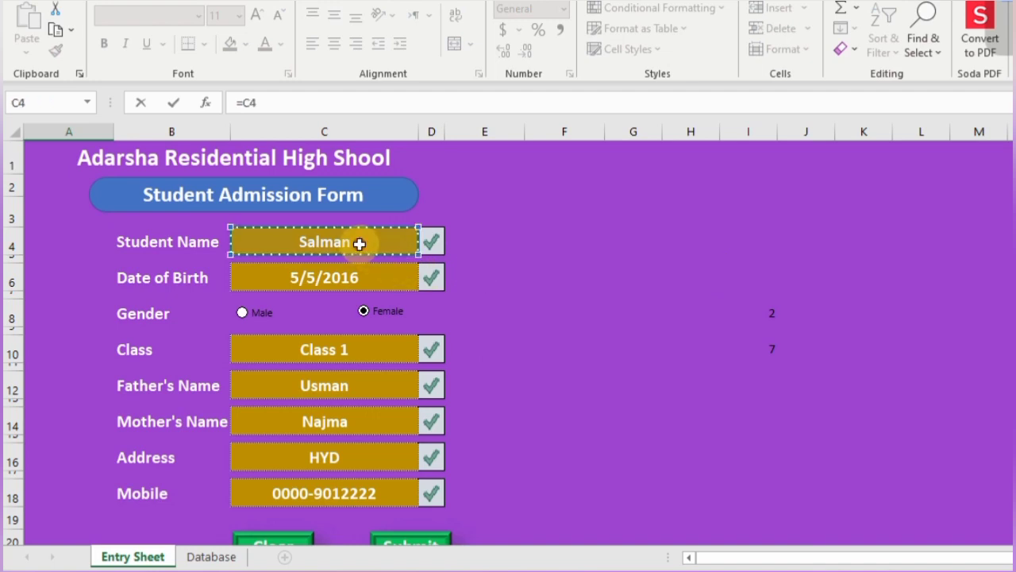
{"action": "left_click", "coordinate": [359, 245]}
{"action": "key", "text": "Return"}
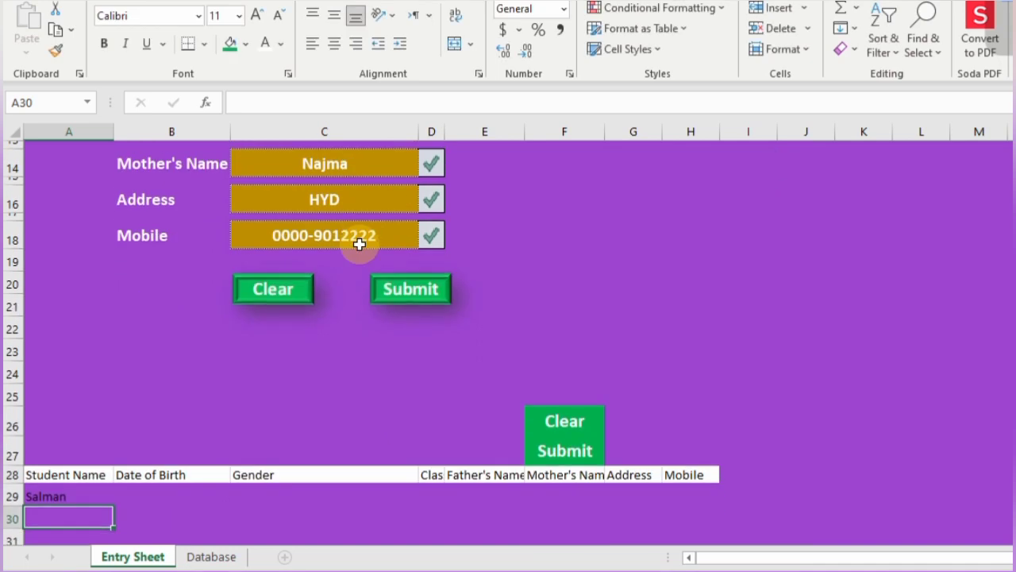
- Link B29 to the date of birth in C6
{"action": "left_click", "coordinate": [157, 490]}
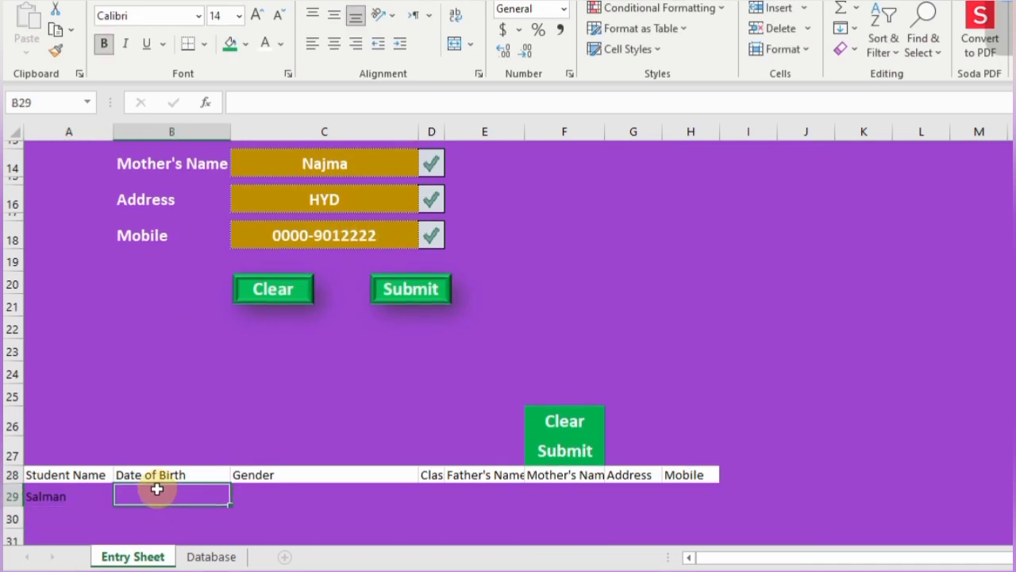
{"action": "type", "text": "="}
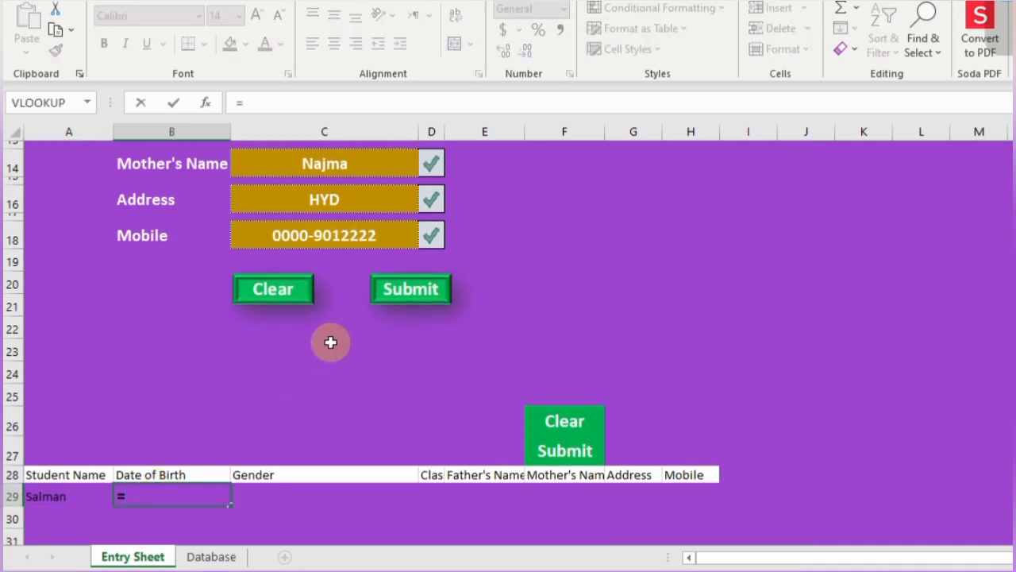
{"action": "scroll", "coordinate": [330, 341], "scroll_direction": "up", "scroll_amount": 4}
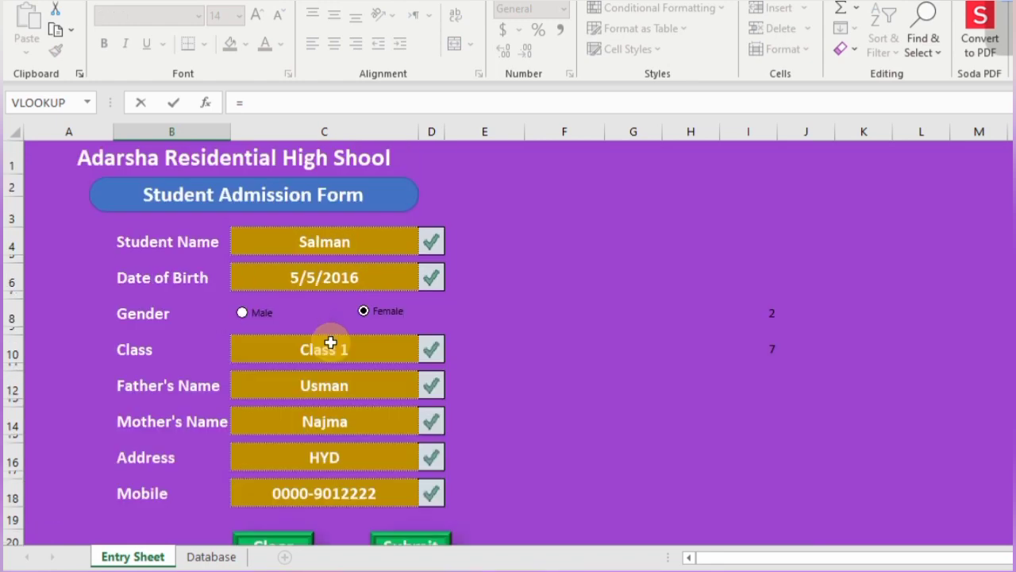
{"action": "left_click", "coordinate": [314, 279]}
{"action": "key", "text": "Return"}
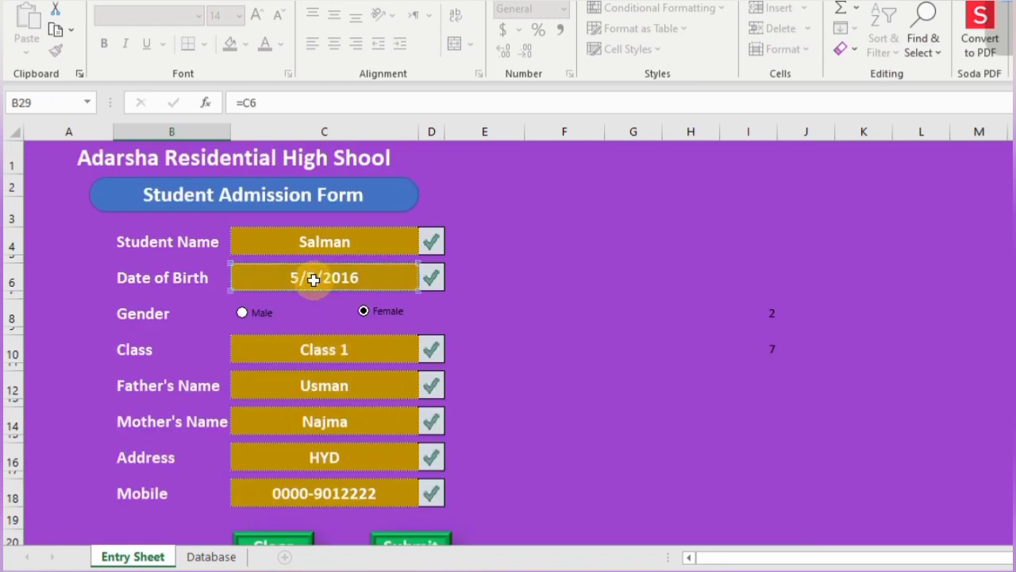
- Start a new formula in the Gender cell C29
{"action": "scroll", "coordinate": [314, 279], "scroll_direction": "down", "scroll_amount": 1}
{"action": "left_click", "coordinate": [313, 279]}
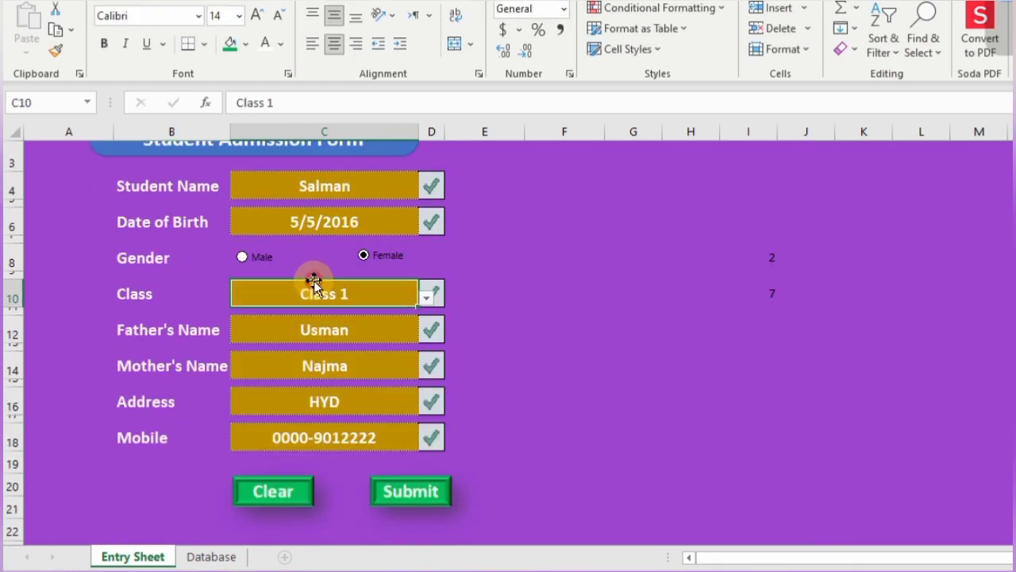
{"action": "scroll", "coordinate": [313, 278], "scroll_direction": "down", "scroll_amount": 3}
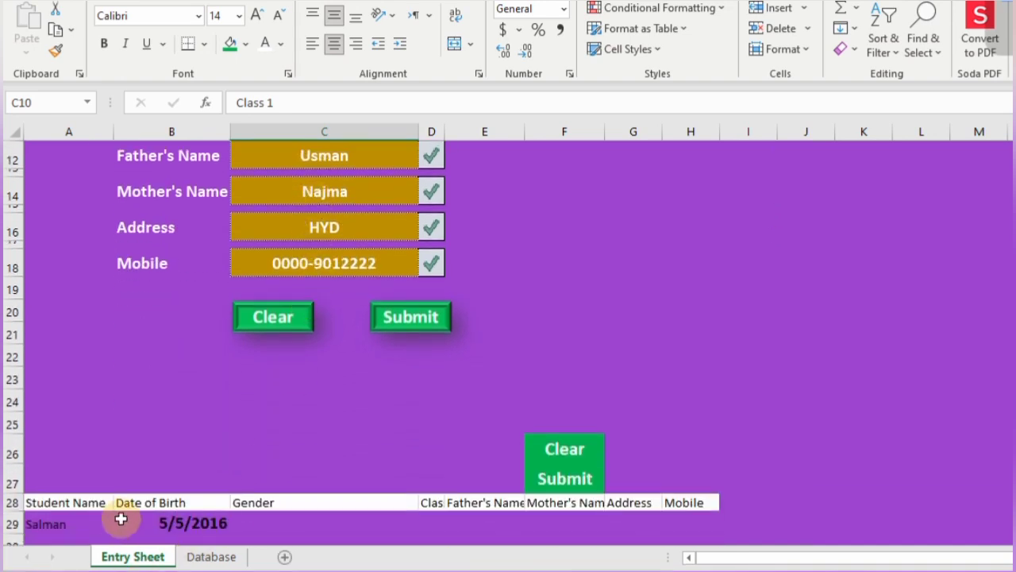
{"action": "left_click", "coordinate": [253, 523]}
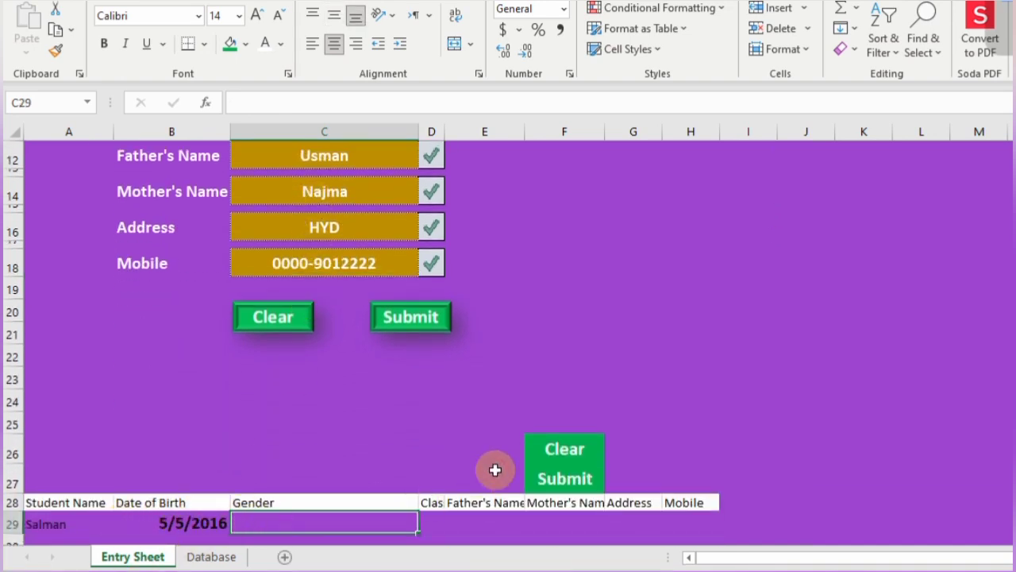
{"action": "type", "text": "="}
{"action": "scroll", "coordinate": [494, 470], "scroll_direction": "up", "scroll_amount": 4}
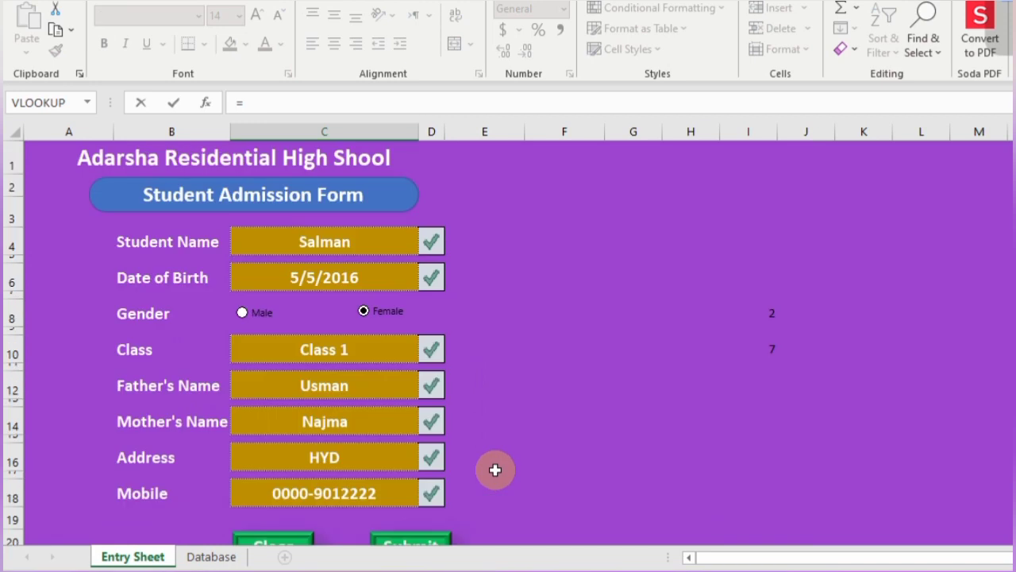
{"action": "scroll", "coordinate": [453, 378], "scroll_direction": "down", "scroll_amount": 3}
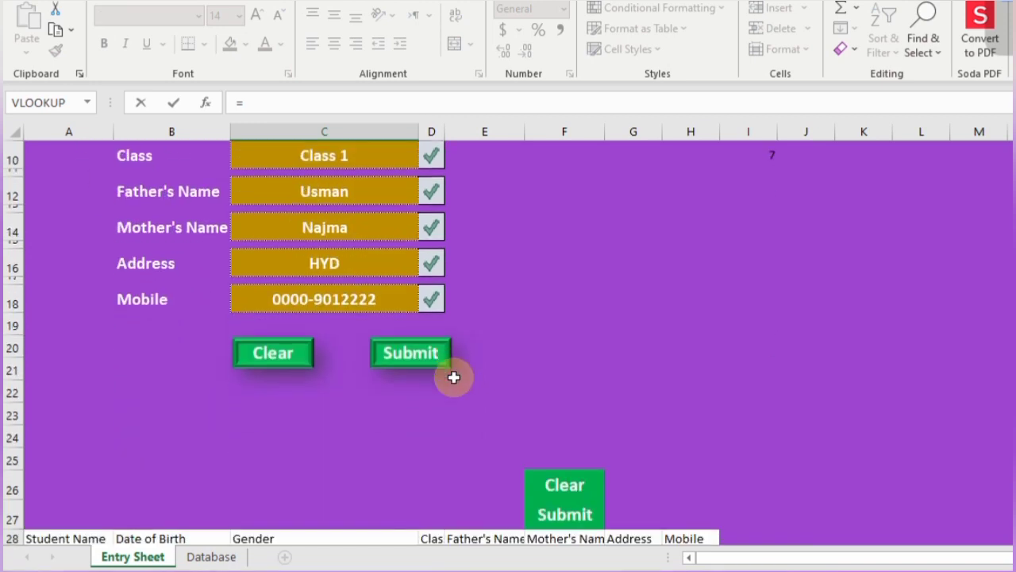
{"action": "scroll", "coordinate": [454, 375], "scroll_direction": "down", "scroll_amount": 2}
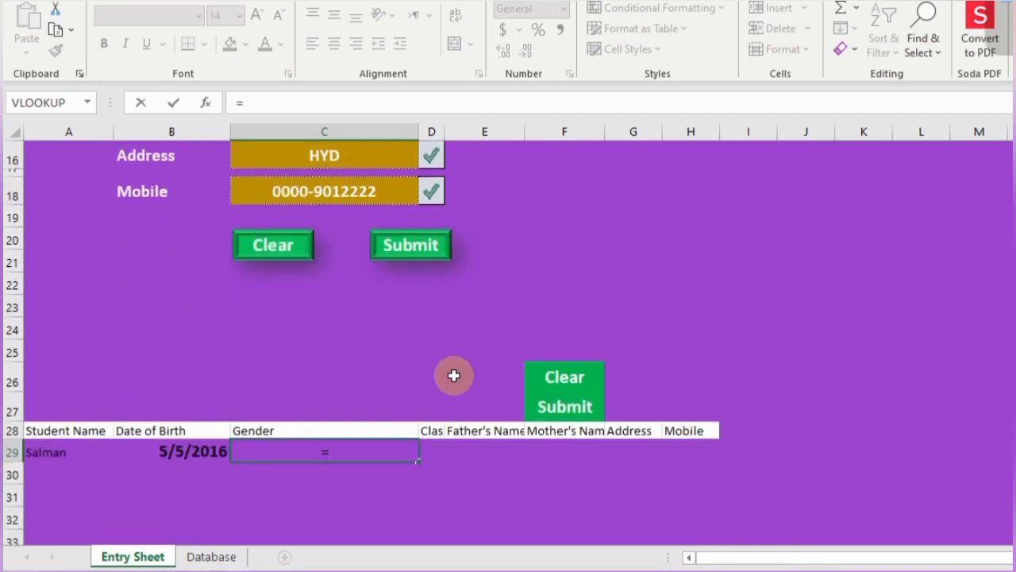
- Enter =IF(I8=1,"Male","Female") in C29
{"action": "type", "text": "if"}
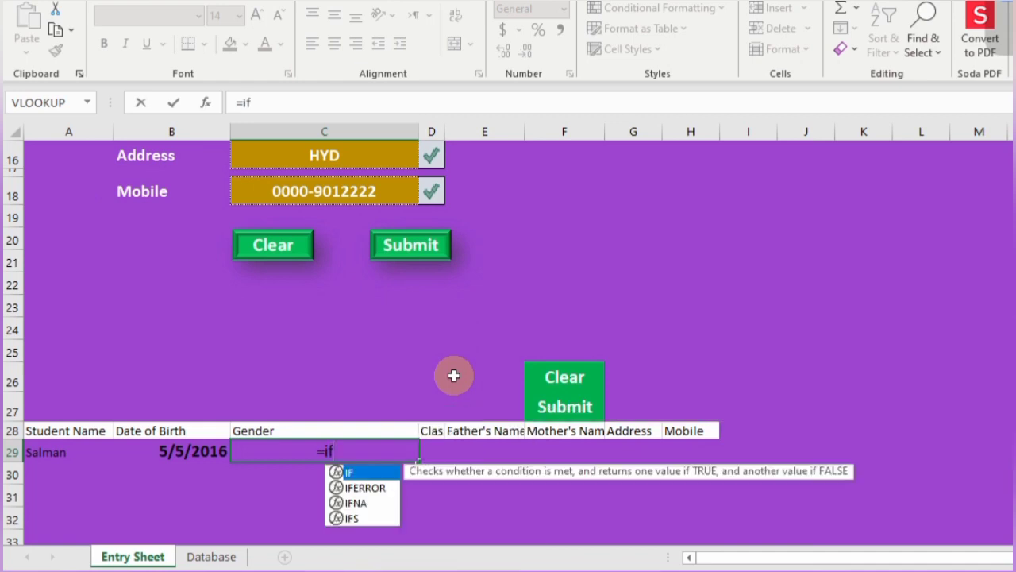
{"action": "type", "text": "("}
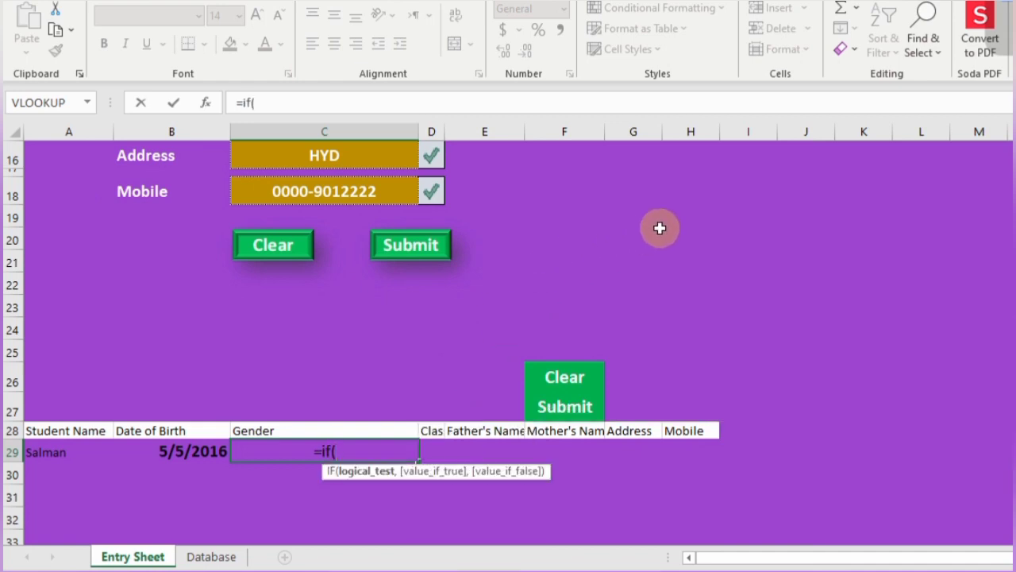
{"action": "scroll", "coordinate": [659, 228], "scroll_direction": "up", "scroll_amount": 2}
{"action": "scroll", "coordinate": [659, 228], "scroll_direction": "up", "scroll_amount": 1}
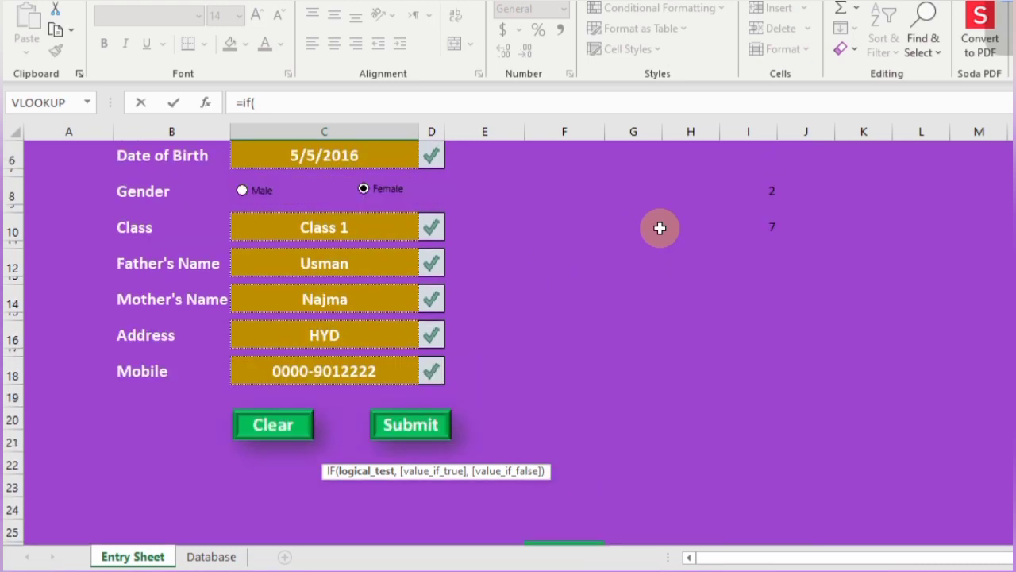
{"action": "left_click", "coordinate": [767, 193]}
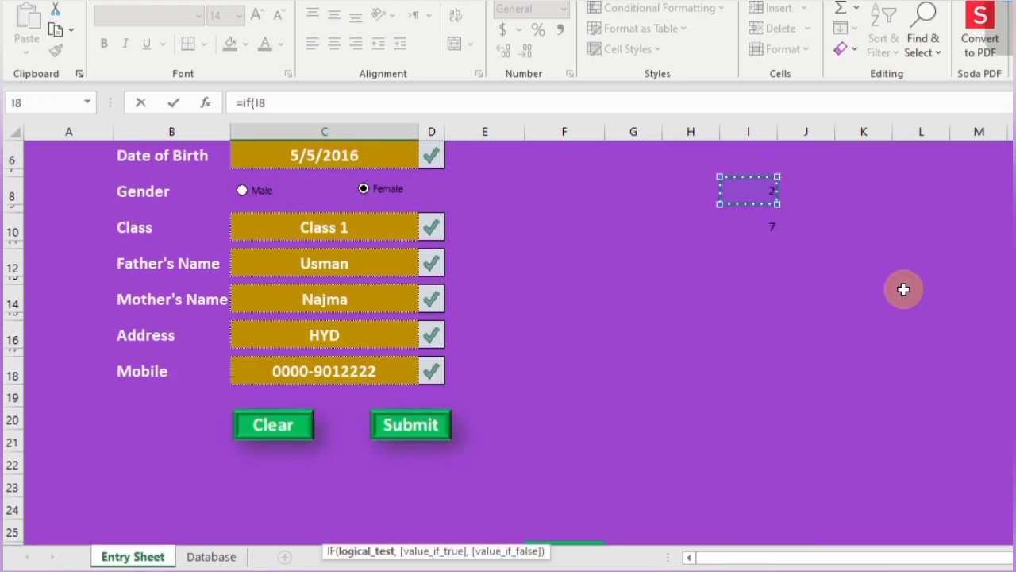
{"action": "type", "text": "="}
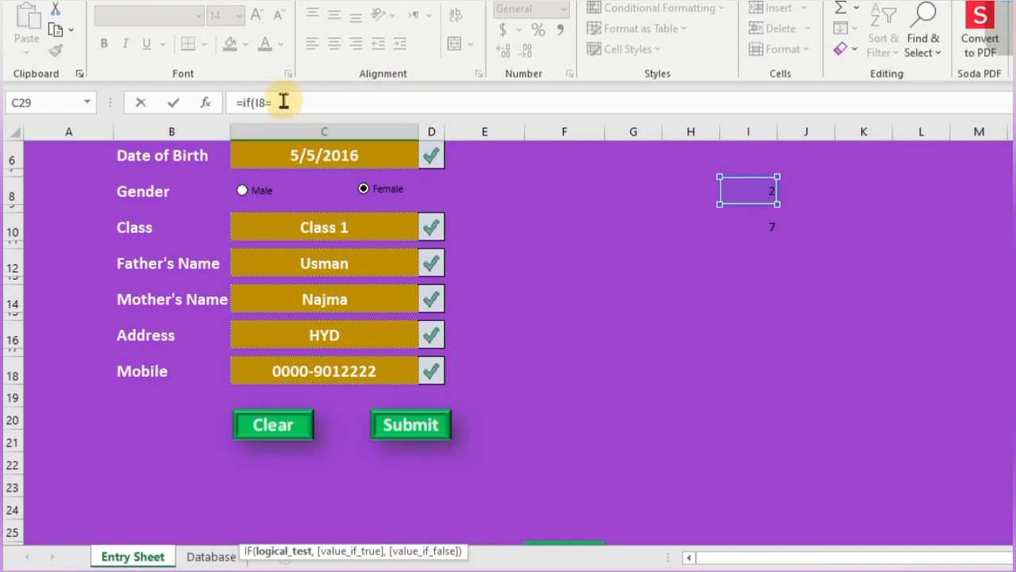
{"action": "left_click", "coordinate": [283, 102]}
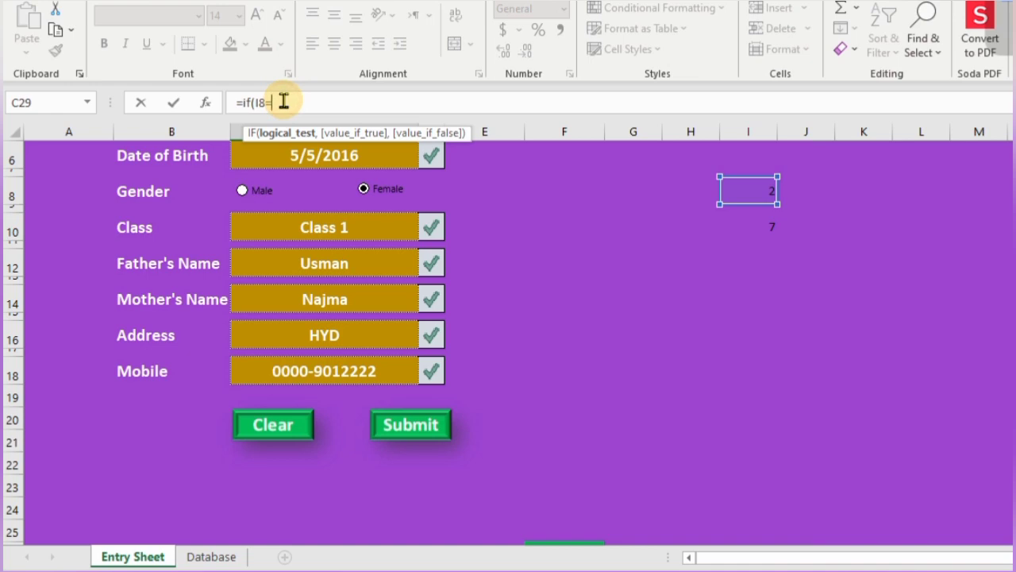
{"action": "type", "text": "1,"}
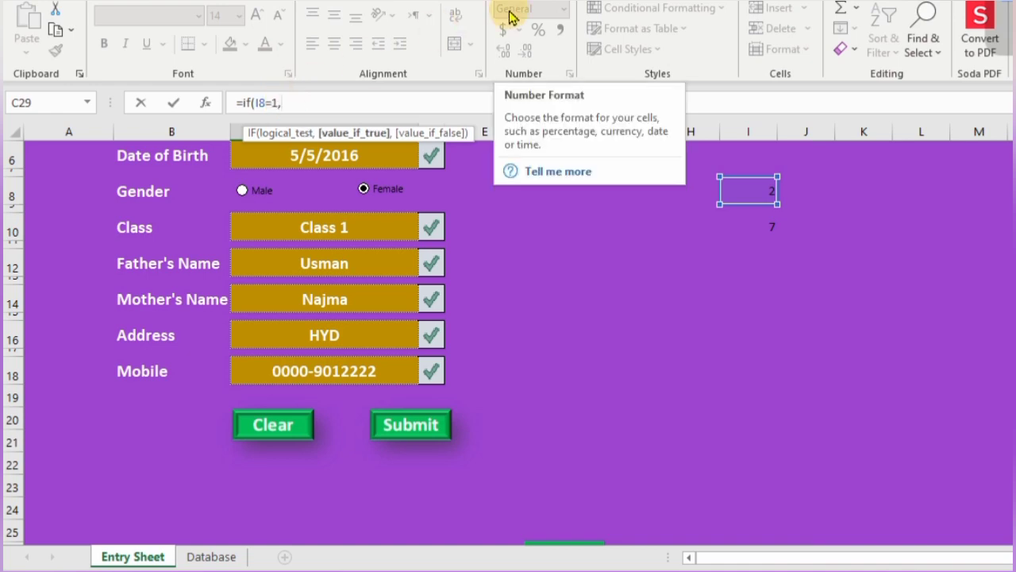
{"action": "type", "text": "\"Mal"}
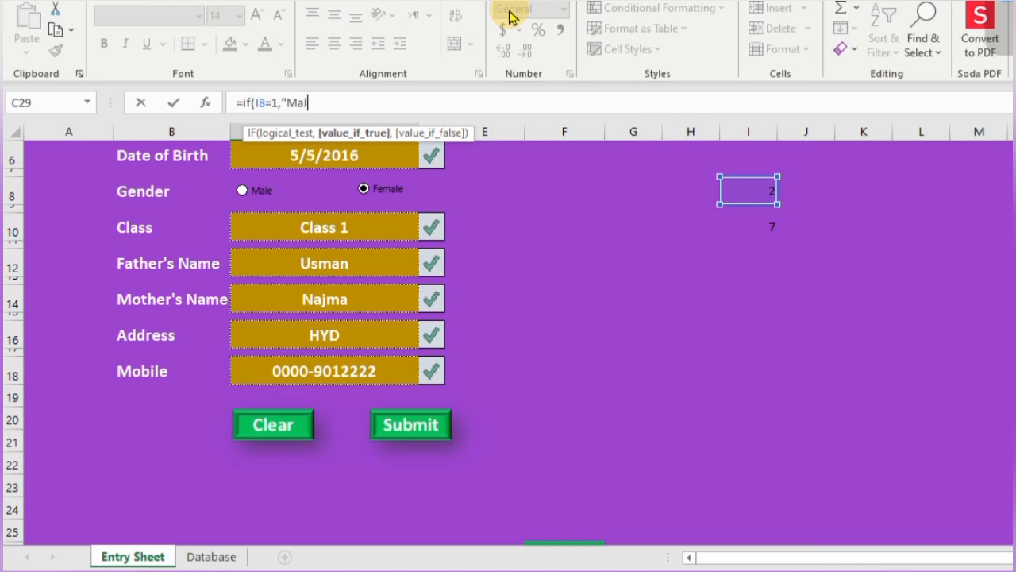
{"action": "type", "text": "e\",\"Female"}
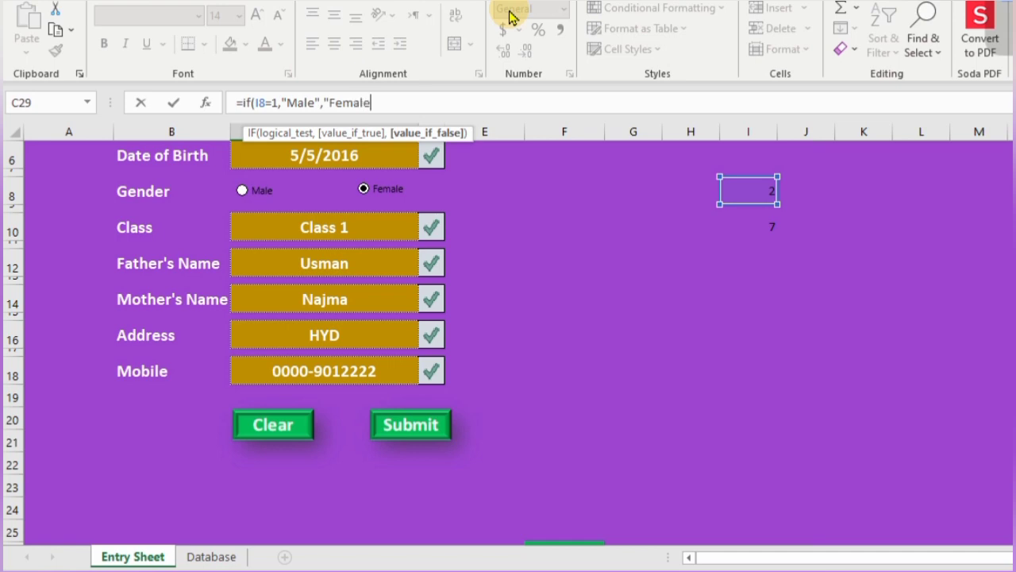
{"action": "type", "text": ")"}
{"action": "key", "text": "Return"}
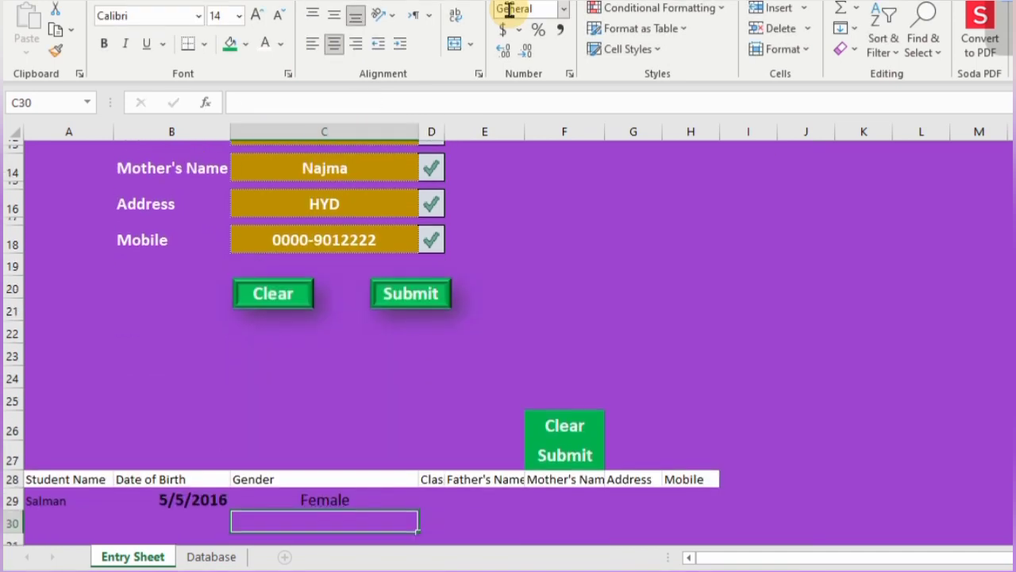
- Choose the Male option on the form to check that C29 shows Male
{"action": "scroll", "coordinate": [640, 170], "scroll_direction": "up", "scroll_amount": 3}
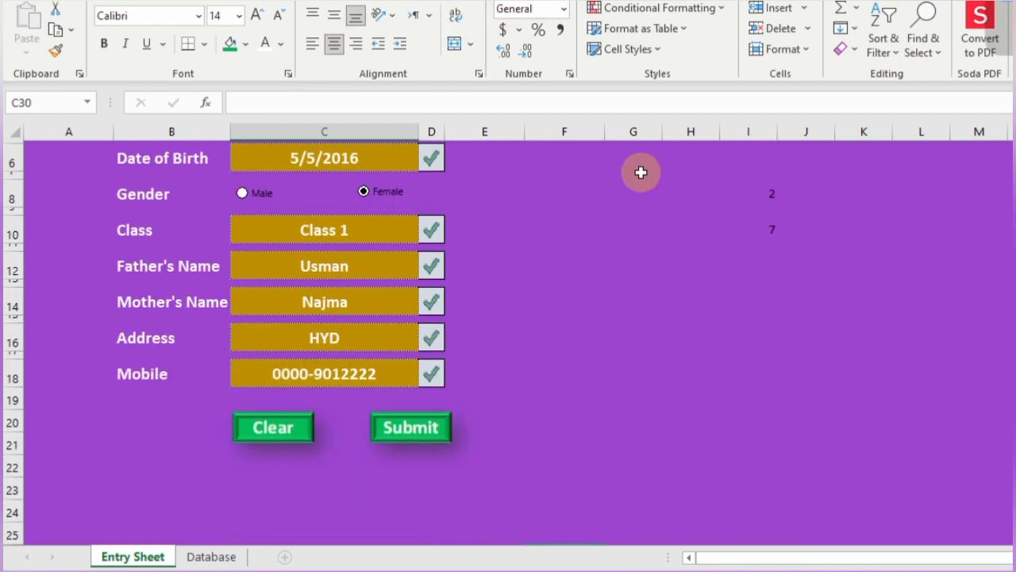
{"action": "left_click", "coordinate": [242, 200]}
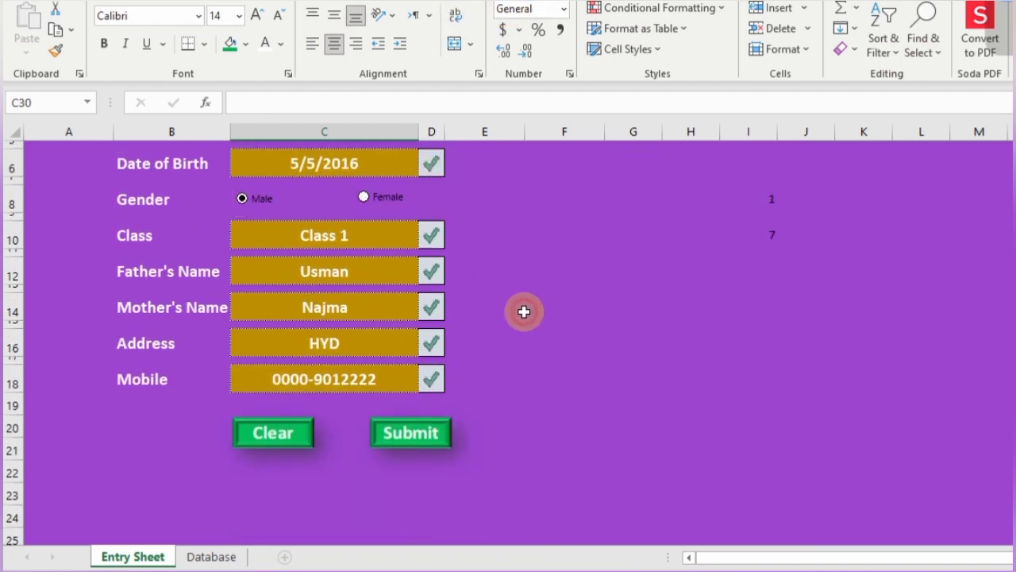
{"action": "scroll", "coordinate": [623, 427], "scroll_direction": "down", "scroll_amount": 3}
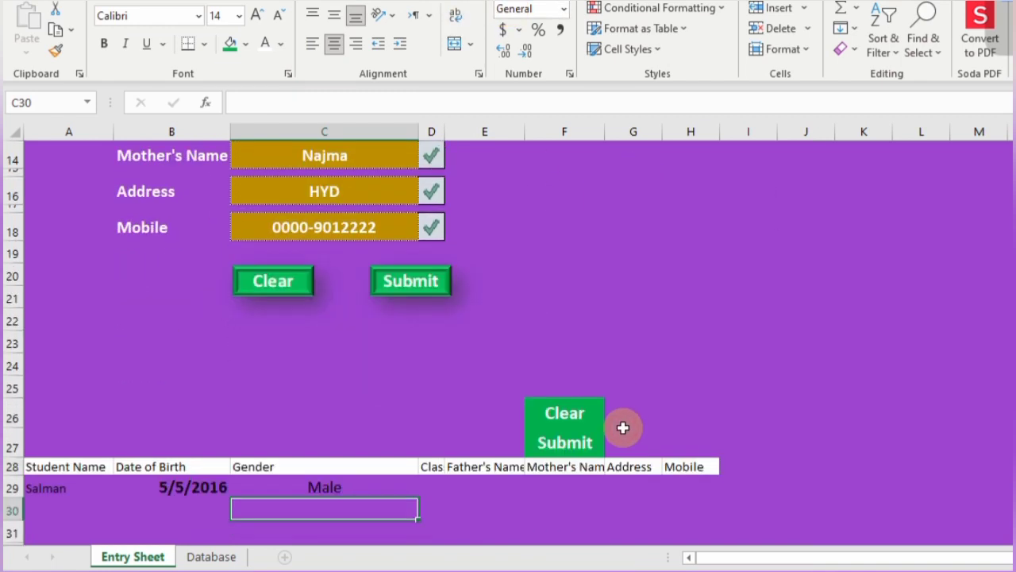
{"action": "left_click", "coordinate": [434, 489]}
- Link the row 29 Class cell to the form's Class entry C10
{"action": "type", "text": "="}
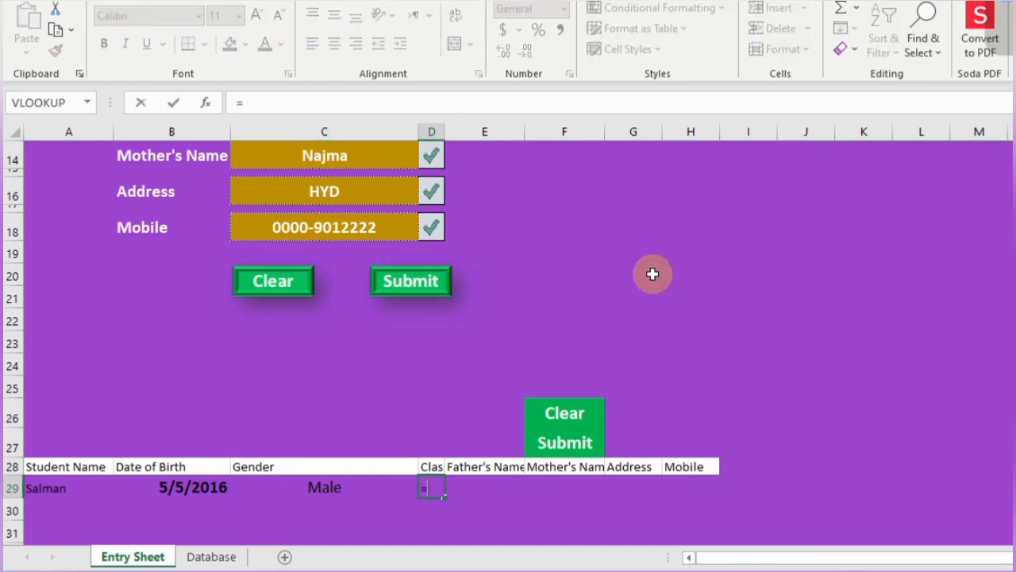
{"action": "scroll", "coordinate": [640, 255], "scroll_direction": "up", "scroll_amount": 3}
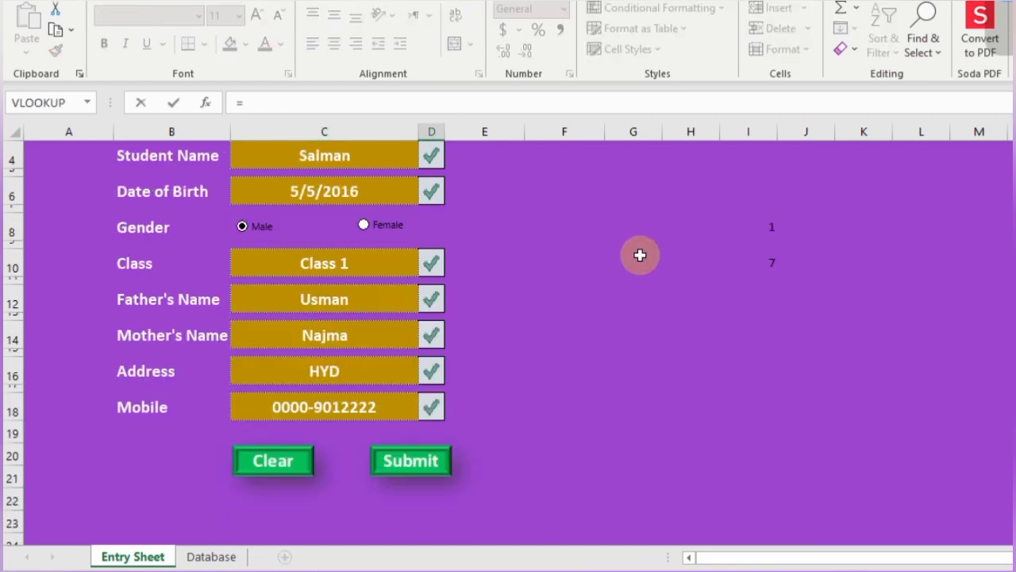
{"action": "left_click", "coordinate": [356, 266]}
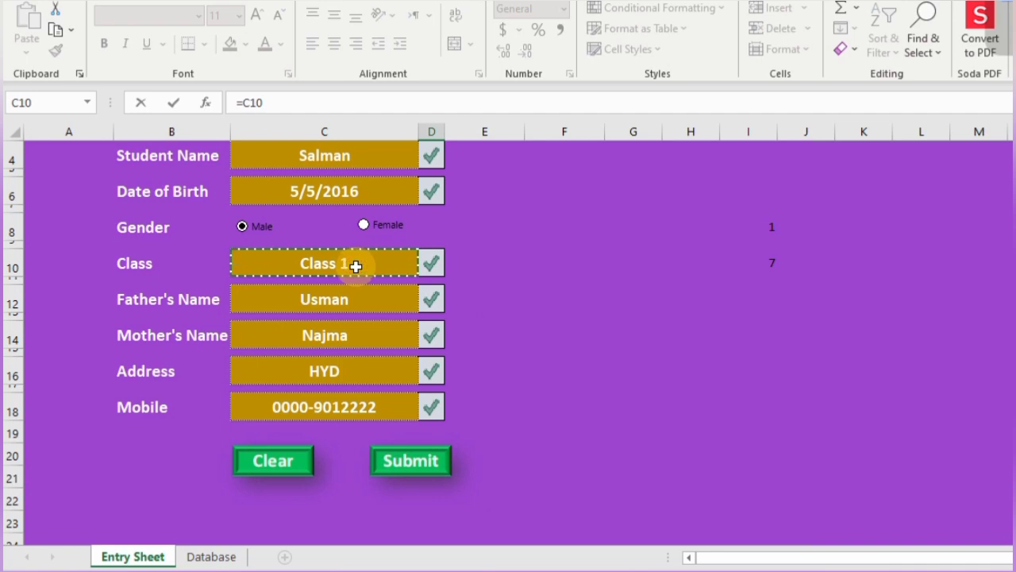
{"action": "key", "text": "Return"}
{"action": "key", "text": "Up"}
{"action": "key", "text": "Right"}
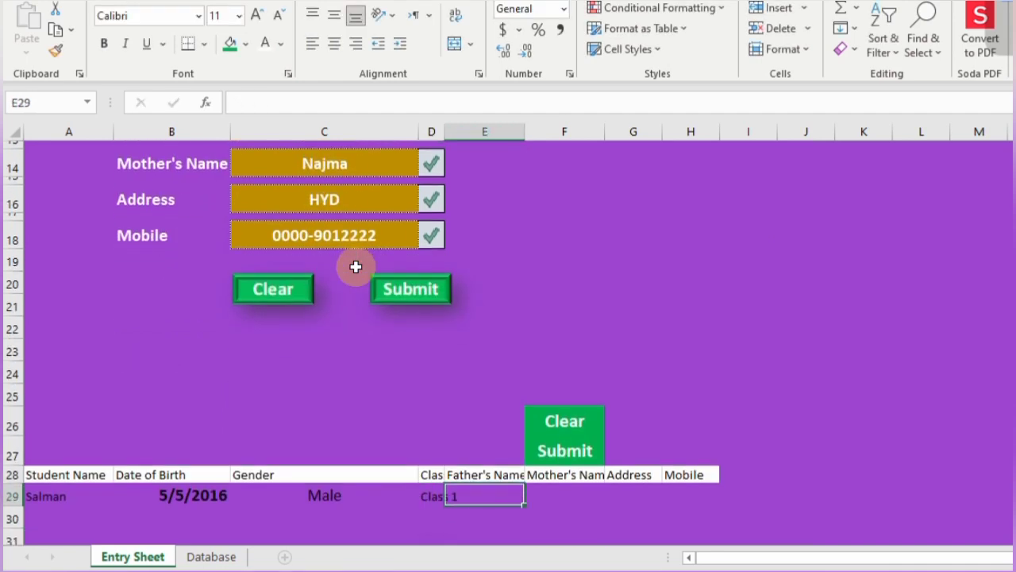
- Link E29 to Father's Name C12 and F29 to Mother's Name C14
{"action": "type", "text": "="}
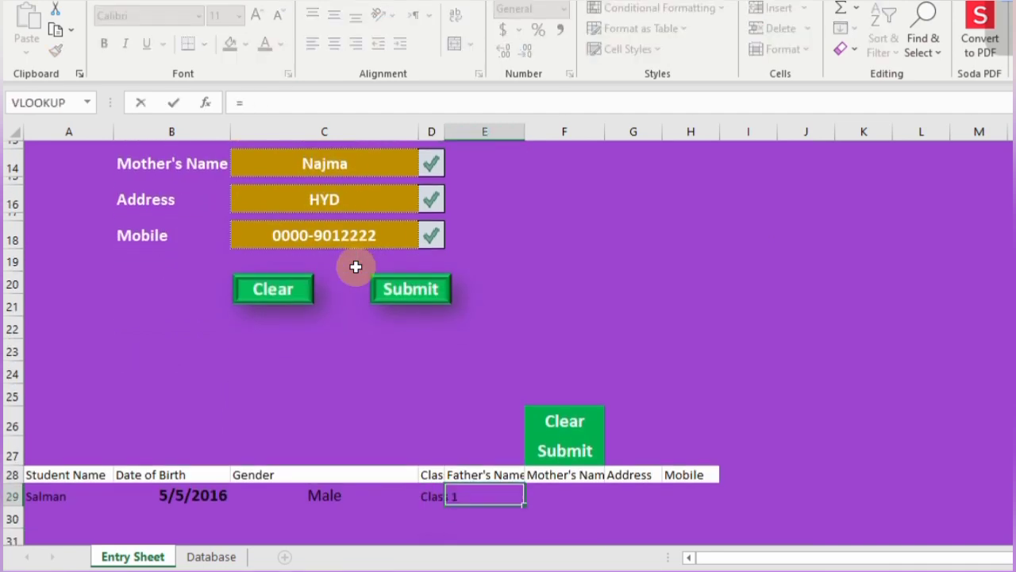
{"action": "scroll", "coordinate": [356, 266], "scroll_direction": "up", "scroll_amount": 3}
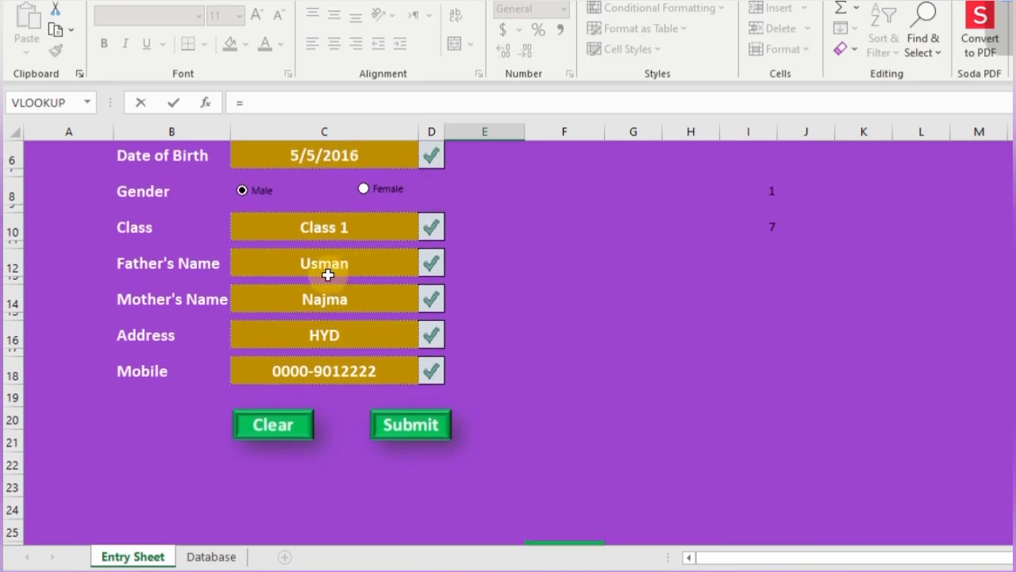
{"action": "left_click", "coordinate": [329, 272]}
{"action": "key", "text": "Return"}
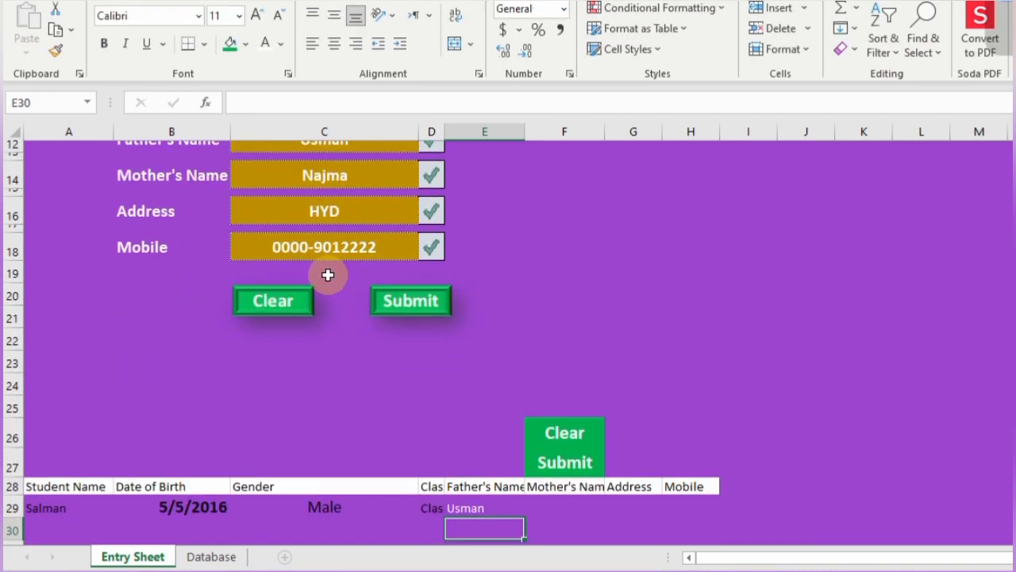
{"action": "key", "text": "Up"}
{"action": "key", "text": "Right"}
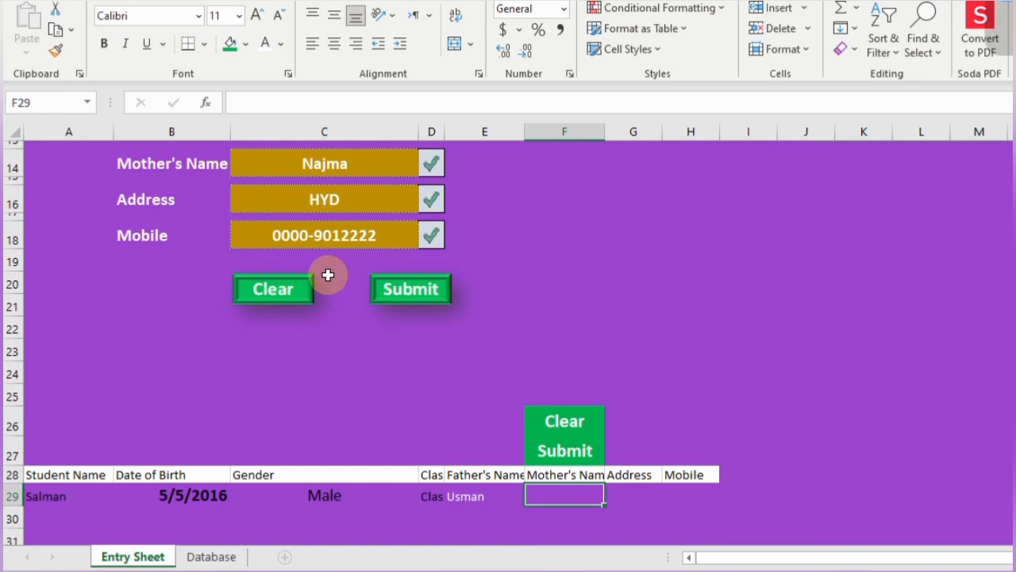
{"action": "type", "text": "="}
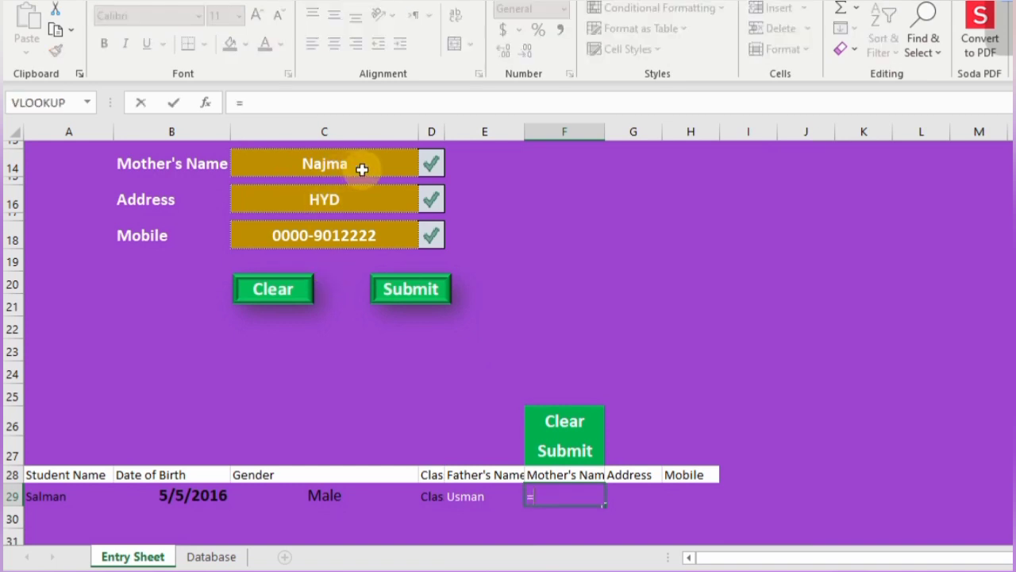
{"action": "left_click", "coordinate": [362, 165]}
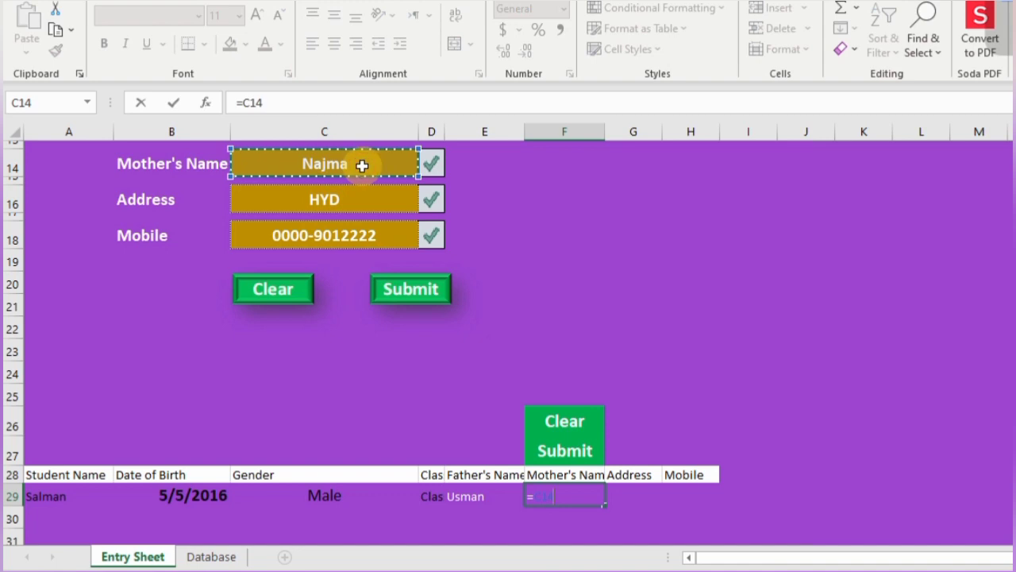
{"action": "key", "text": "Return"}
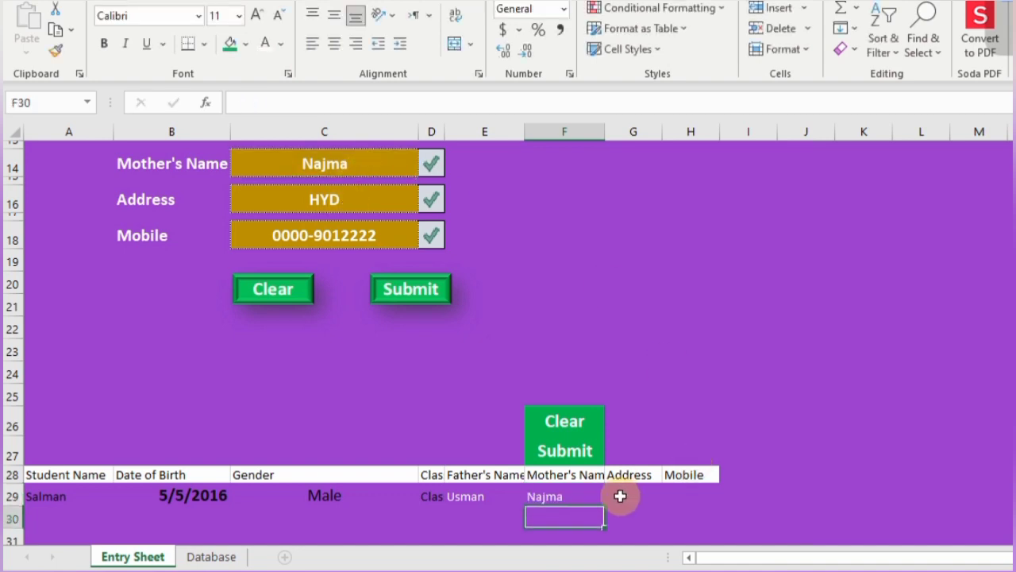
- Link G29 to Address C16 and H29 to Mobile C18, then select E29:H29
{"action": "left_click", "coordinate": [620, 495]}
{"action": "type", "text": "="}
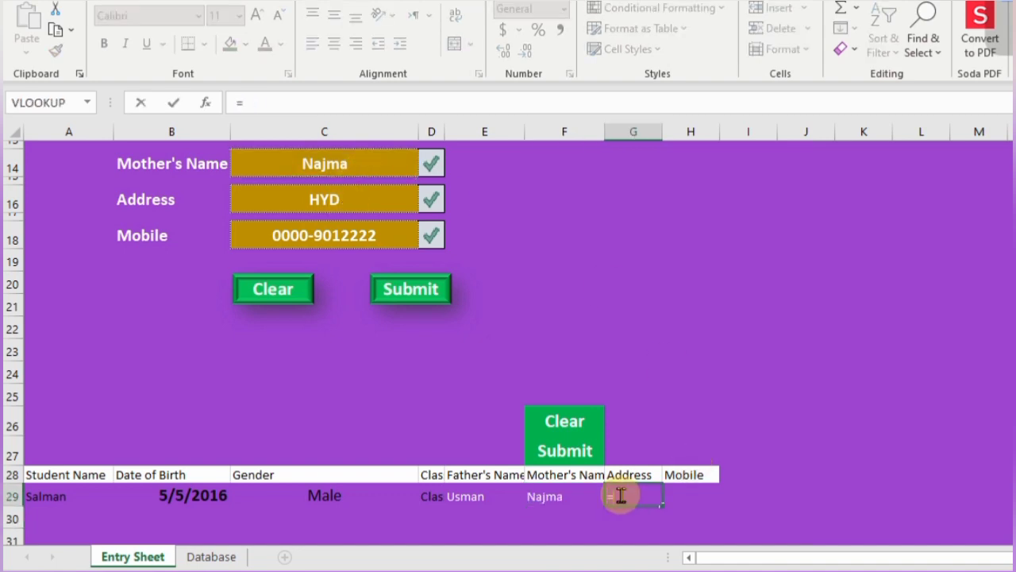
{"action": "left_click", "coordinate": [339, 201]}
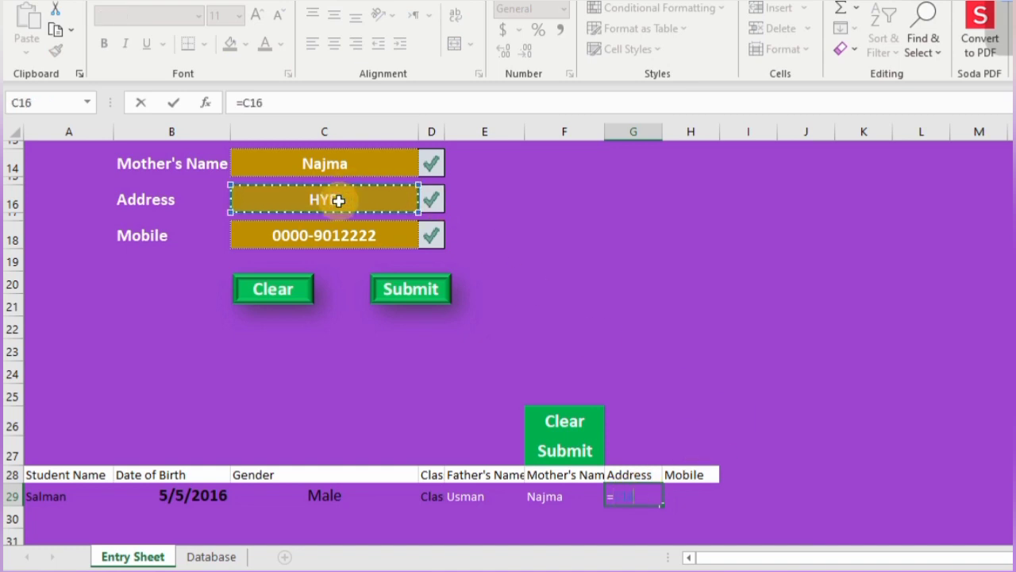
{"action": "key", "text": "Return"}
{"action": "left_click", "coordinate": [687, 499]}
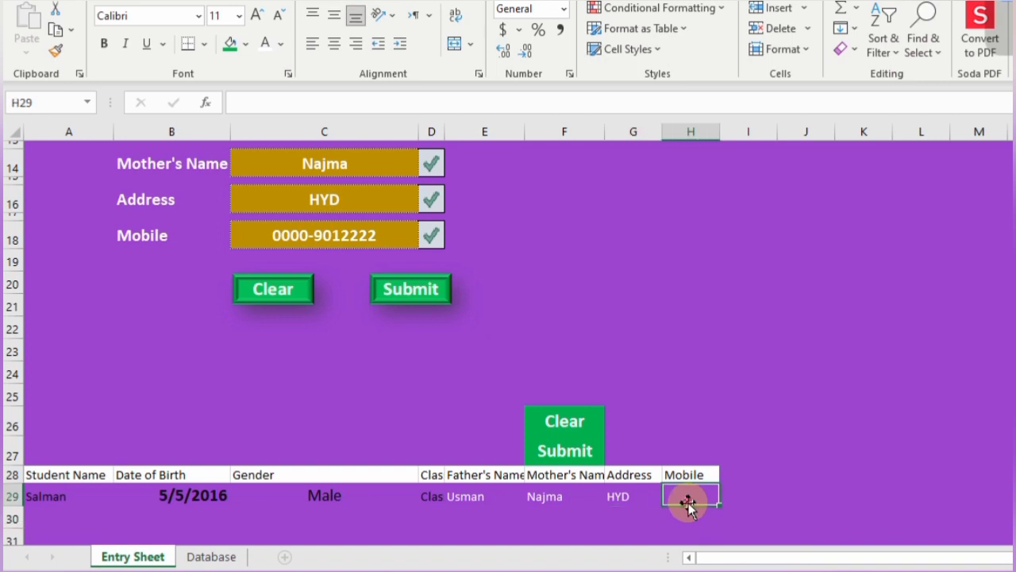
{"action": "type", "text": "="}
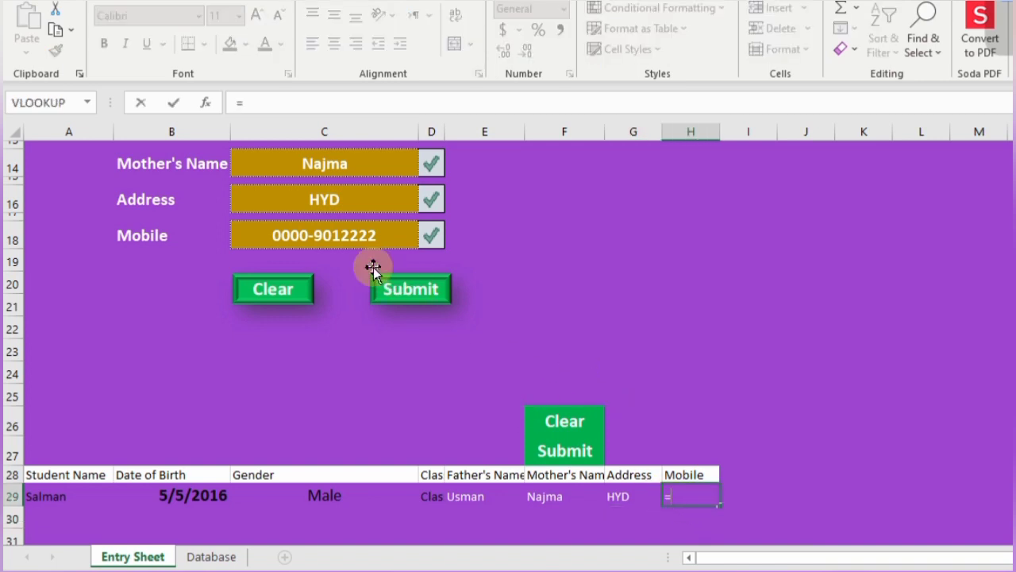
{"action": "left_click", "coordinate": [353, 239]}
{"action": "key", "text": "Return"}
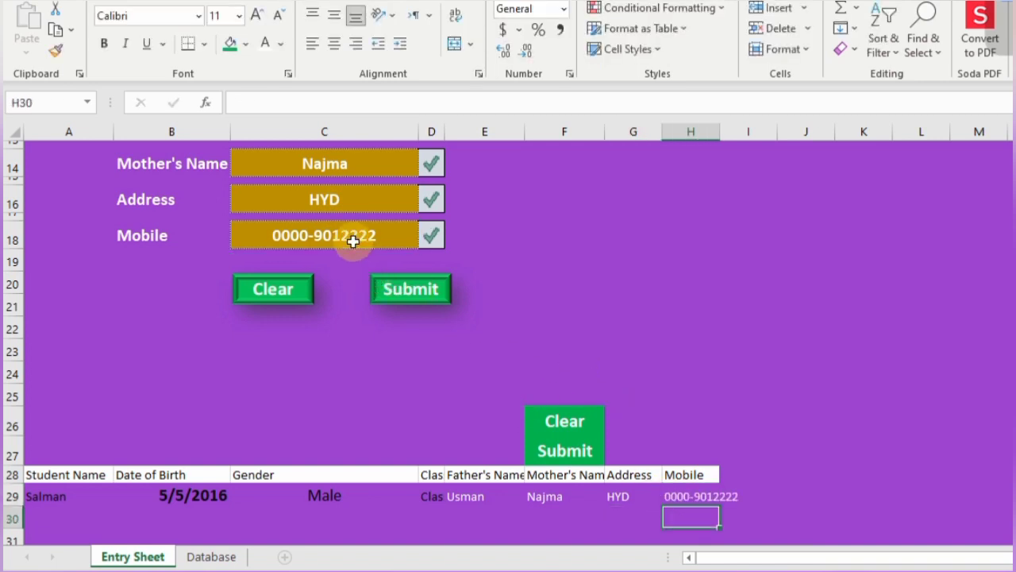
{"action": "left_click_drag", "start_coordinate": [462, 495], "coordinate": [721, 496]}
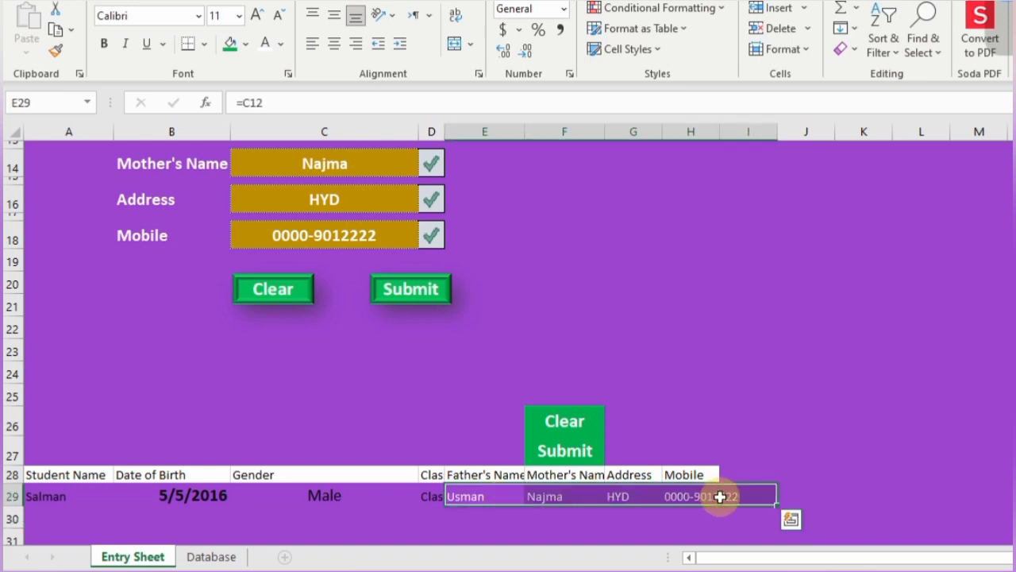
- Set the E29:H29 font colour to Automatic and check the Student Name link in A29
{"action": "left_click", "coordinate": [282, 50]}
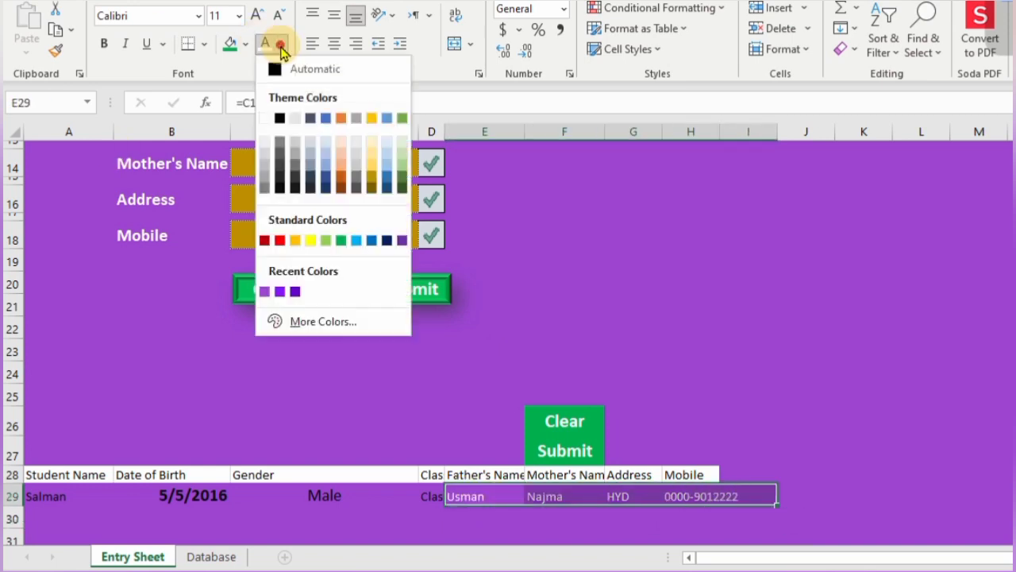
{"action": "left_click", "coordinate": [275, 71]}
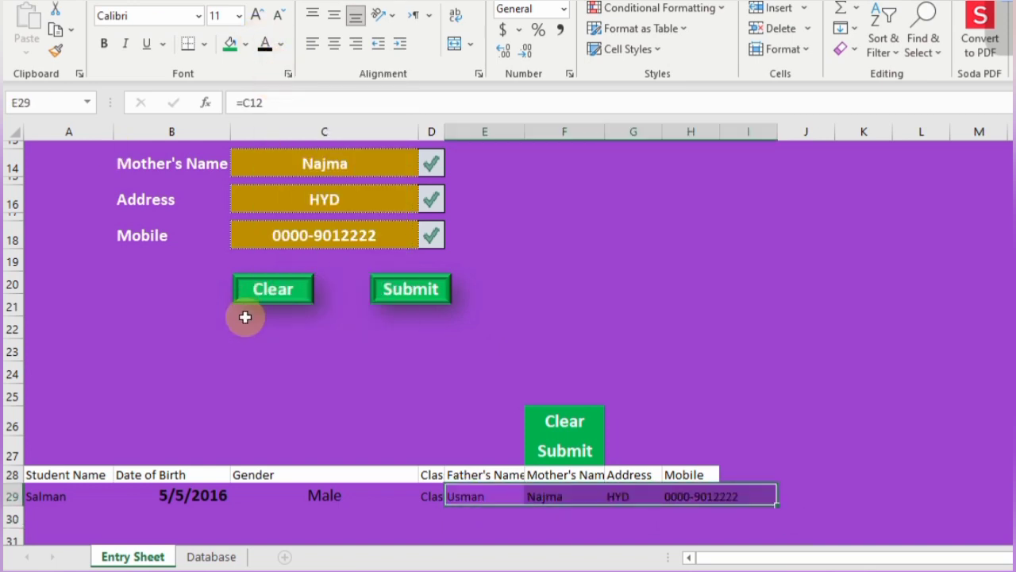
{"action": "left_click", "coordinate": [60, 495]}
{"action": "scroll", "coordinate": [152, 390], "scroll_direction": "up", "scroll_amount": 4}
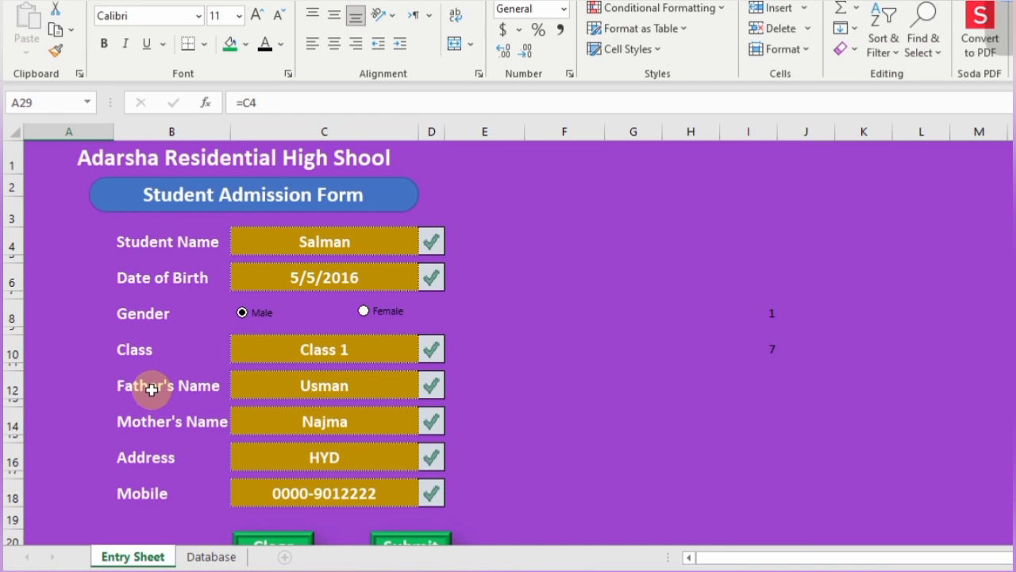
{"action": "scroll", "coordinate": [152, 390], "scroll_direction": "down", "scroll_amount": 2}
{"action": "scroll", "coordinate": [151, 390], "scroll_direction": "up", "scroll_amount": 2}
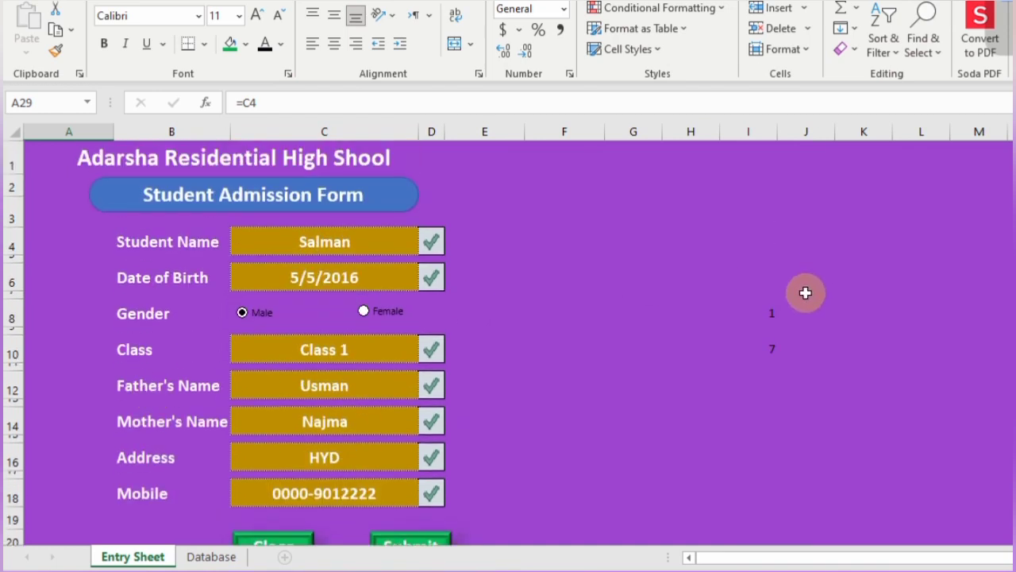
- Colour the helper numbers in I8:J10 purple so they vanish against the background
{"action": "left_click_drag", "start_coordinate": [774, 299], "coordinate": [779, 358]}
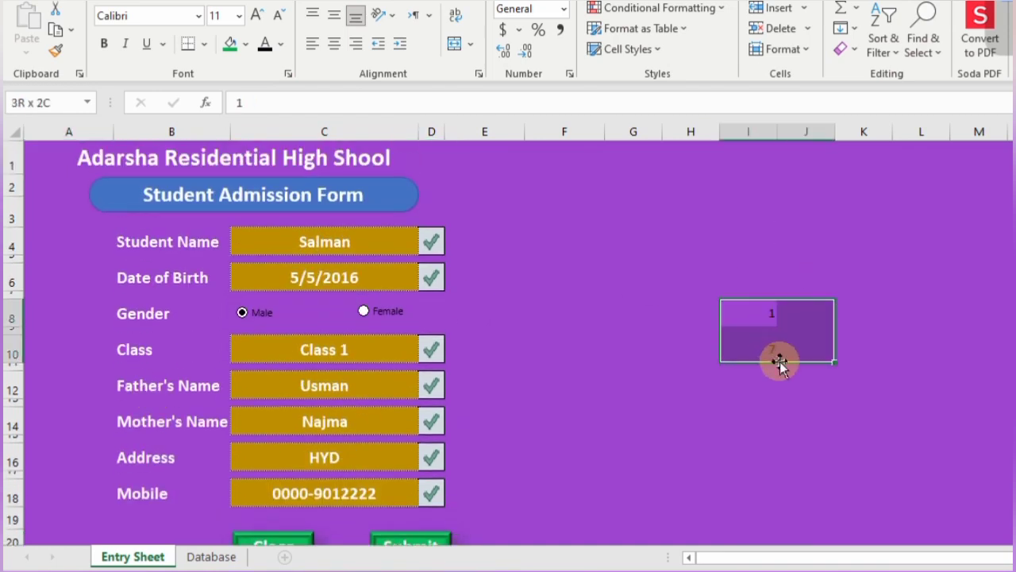
{"action": "left_click", "coordinate": [281, 44]}
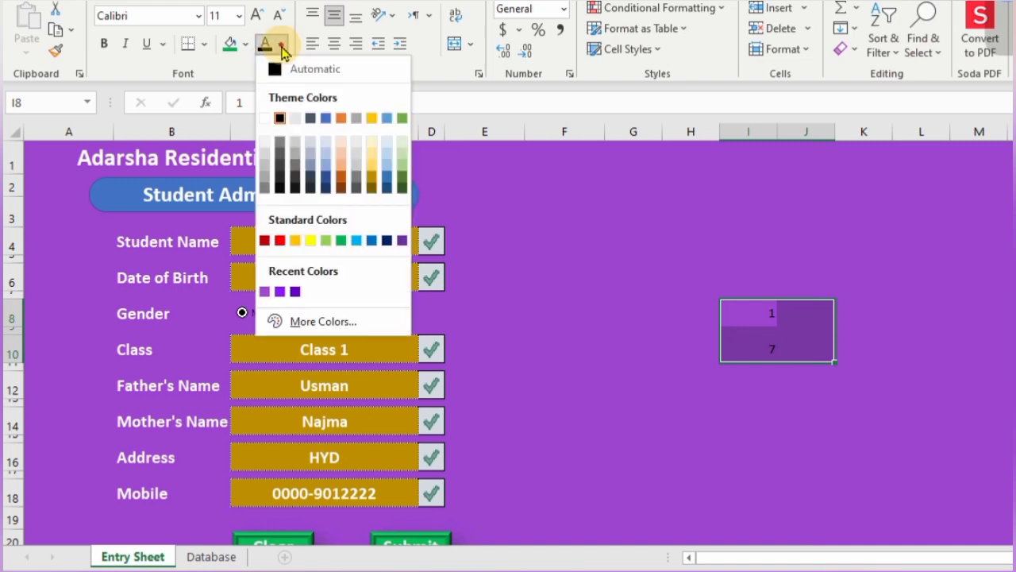
{"action": "left_click", "coordinate": [283, 48]}
{"action": "left_click", "coordinate": [282, 45]}
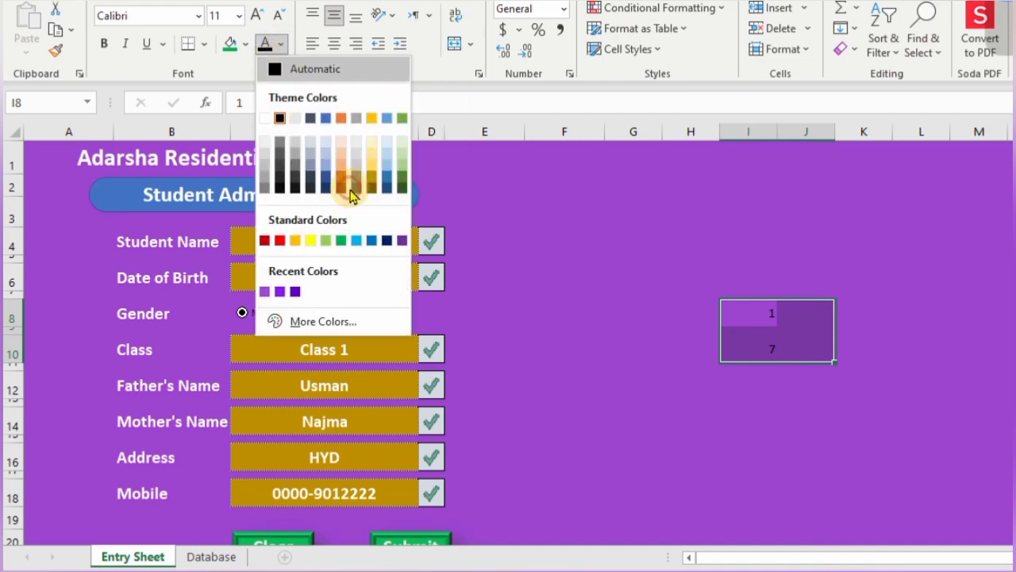
{"action": "left_click", "coordinate": [265, 292]}
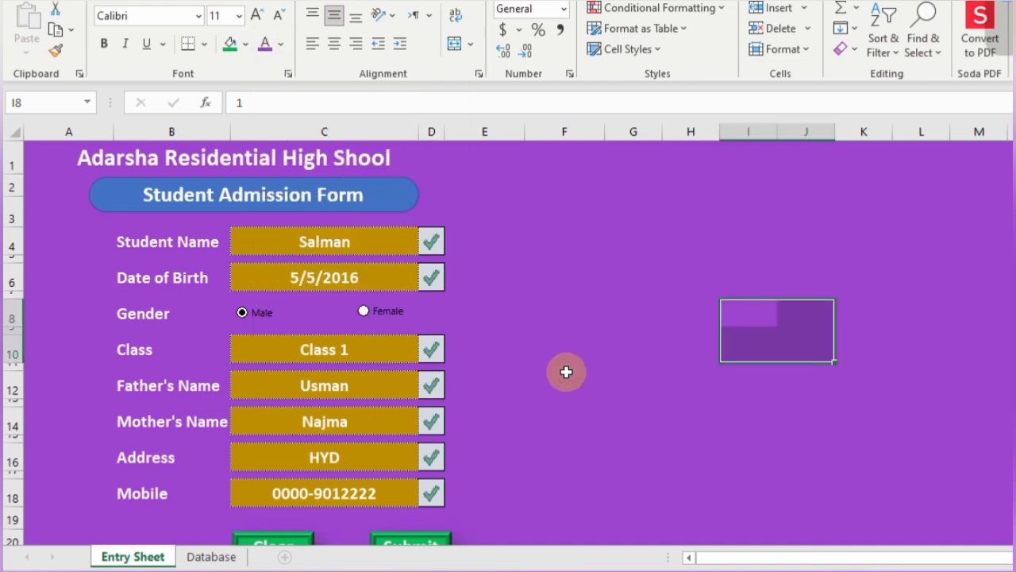
- Make row 25 78 pt tall and check the Freeze Panes options without freezing
{"action": "scroll", "coordinate": [566, 371], "scroll_direction": "down", "scroll_amount": 4}
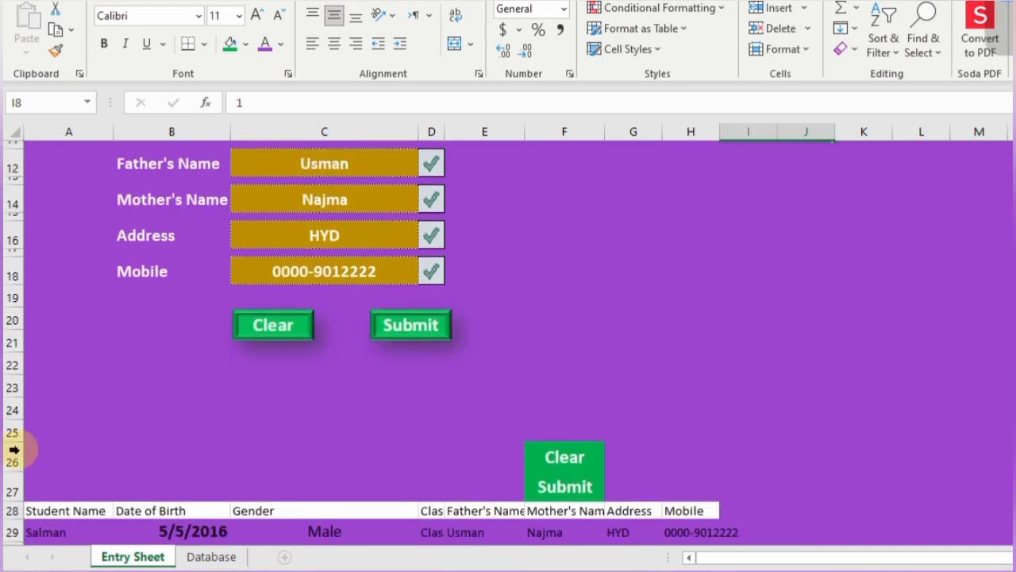
{"action": "left_click_drag", "start_coordinate": [11, 443], "coordinate": [8, 513]}
{"action": "scroll", "coordinate": [513, 326], "scroll_direction": "up", "scroll_amount": 4}
{"action": "left_click", "coordinate": [544, 245]}
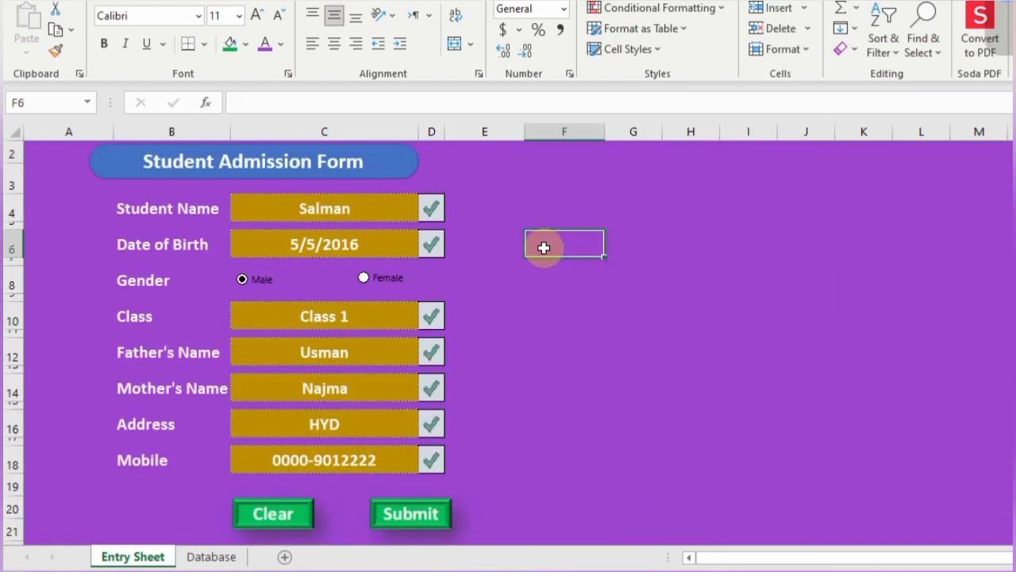
{"action": "left_click", "coordinate": [119, 532]}
{"action": "left_click", "coordinate": [599, 0]}
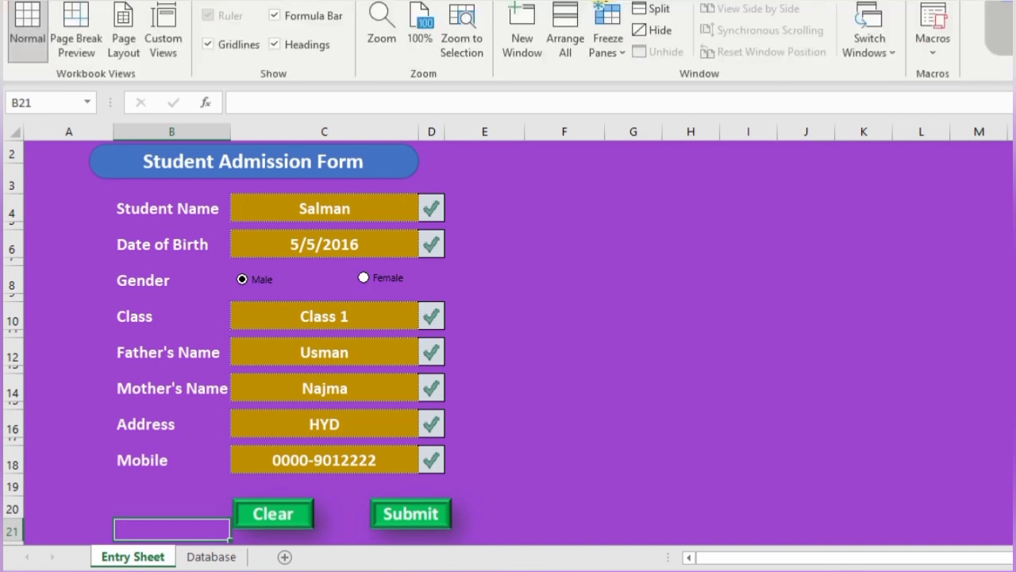
{"action": "left_click", "coordinate": [623, 55]}
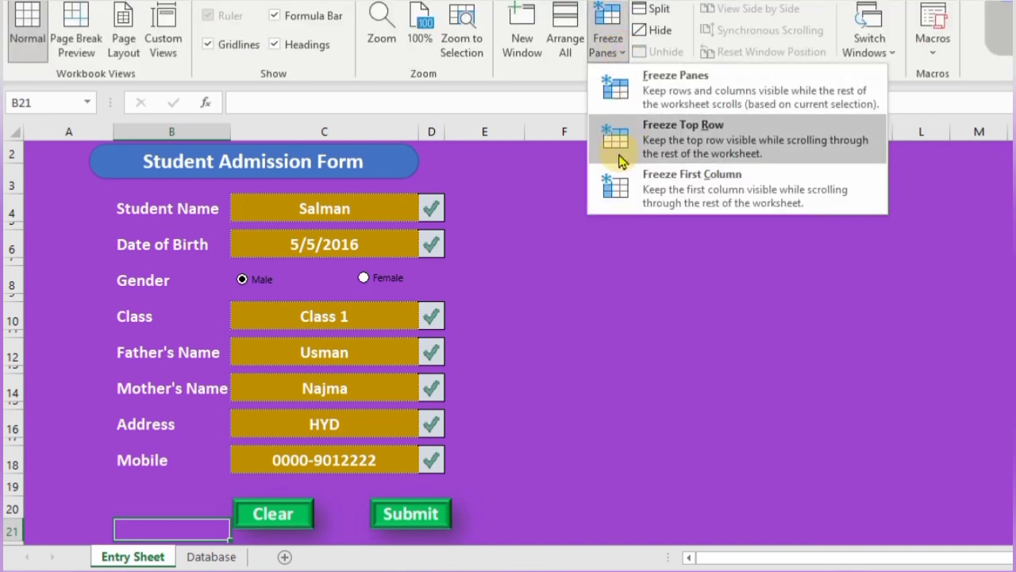
{"action": "left_click", "coordinate": [506, 368]}
{"action": "scroll", "coordinate": [505, 368], "scroll_direction": "down", "scroll_amount": 5}
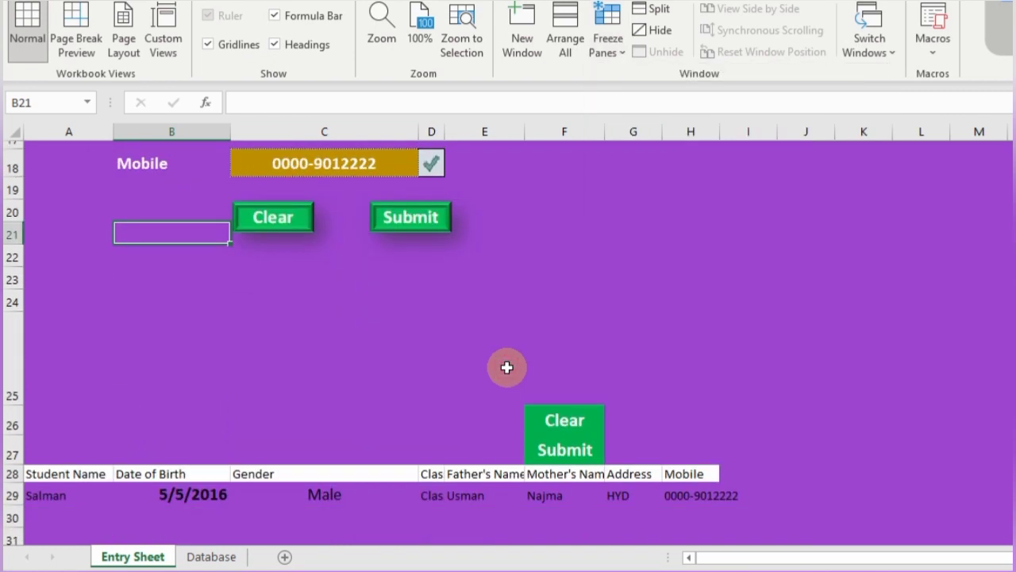
{"action": "scroll", "coordinate": [506, 368], "scroll_direction": "up", "scroll_amount": 6}
- Fill the school title cell A1 green and widen columns C and B
{"action": "left_click", "coordinate": [29, 155]}
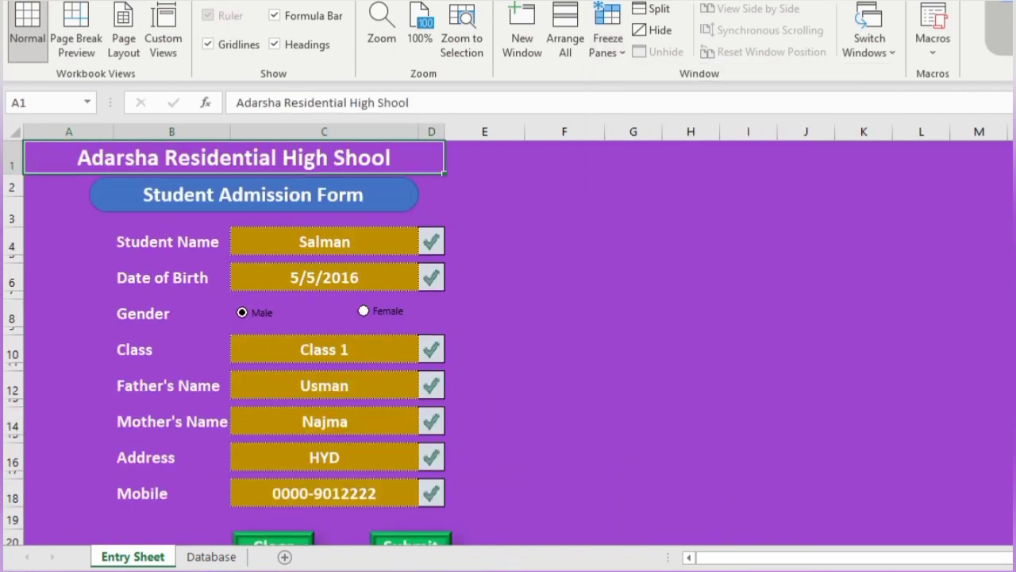
{"action": "left_click", "coordinate": [88, 1]}
{"action": "left_click", "coordinate": [229, 46]}
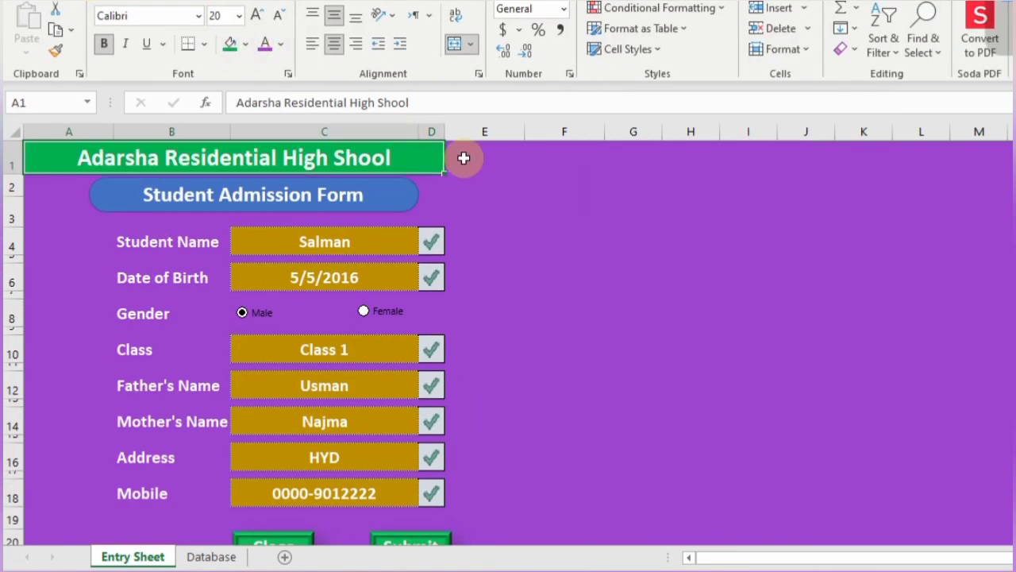
{"action": "left_click_drag", "start_coordinate": [419, 129], "coordinate": [428, 129]}
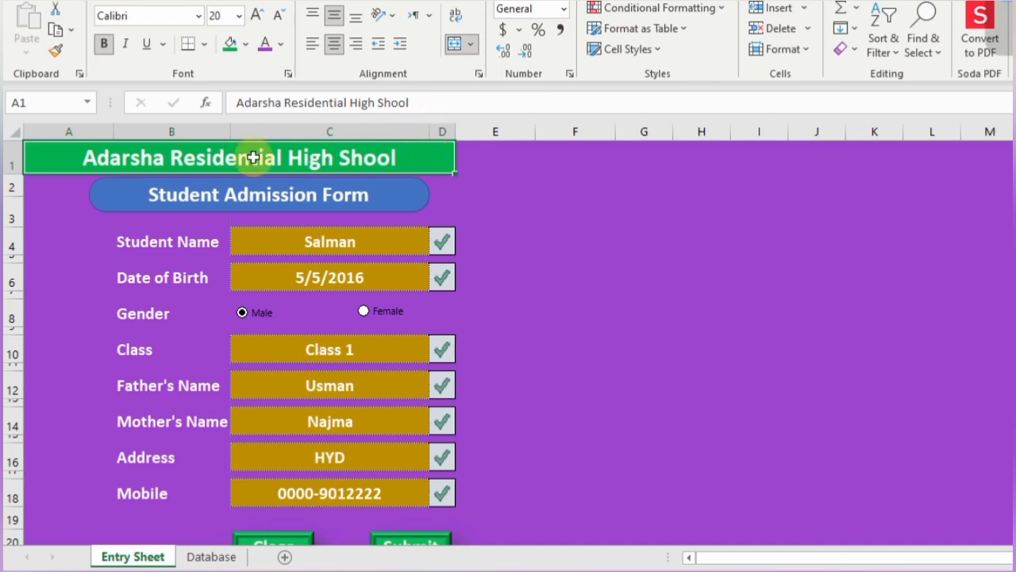
{"action": "left_click_drag", "start_coordinate": [230, 130], "coordinate": [242, 131]}
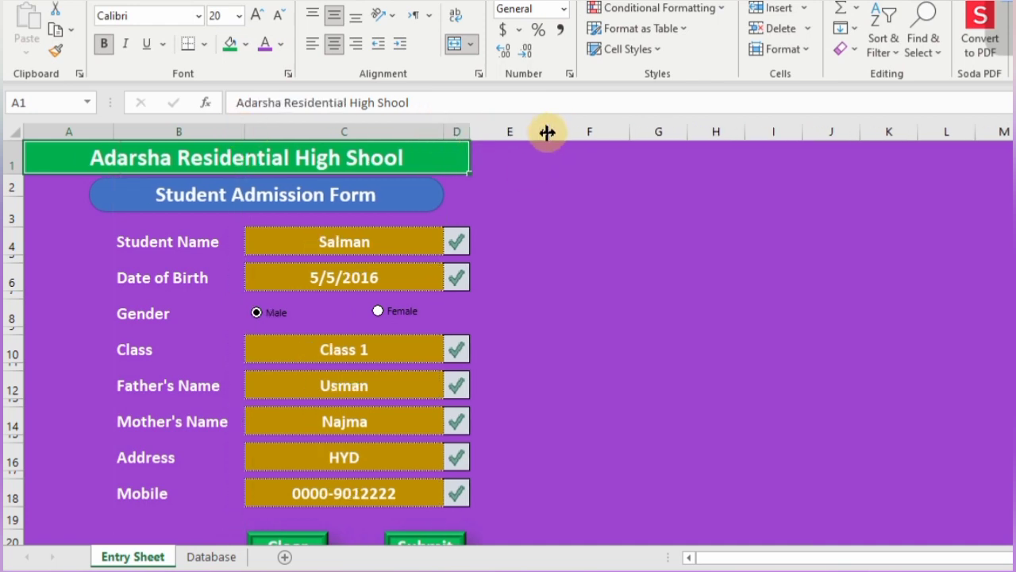
{"action": "scroll", "coordinate": [529, 286], "scroll_direction": "down", "scroll_amount": 1}
{"action": "scroll", "coordinate": [529, 286], "scroll_direction": "up", "scroll_amount": 1}
{"action": "left_click", "coordinate": [588, 508]}
- Give the Database header row a green fill, white bold centred text, all borders, size 14
{"action": "left_click", "coordinate": [208, 557]}
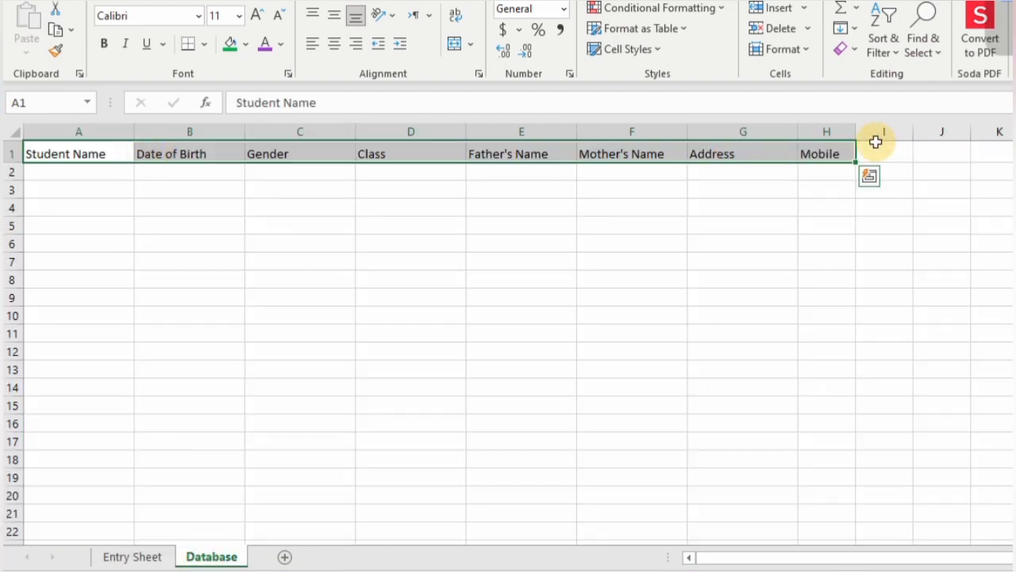
{"action": "left_click", "coordinate": [228, 45]}
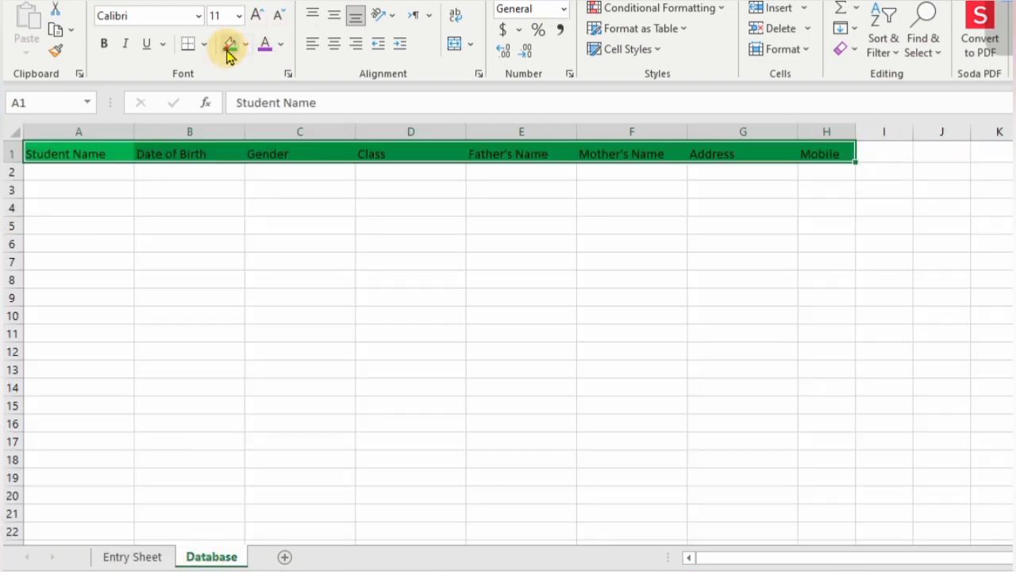
{"action": "left_click", "coordinate": [280, 47]}
{"action": "left_click", "coordinate": [274, 115]}
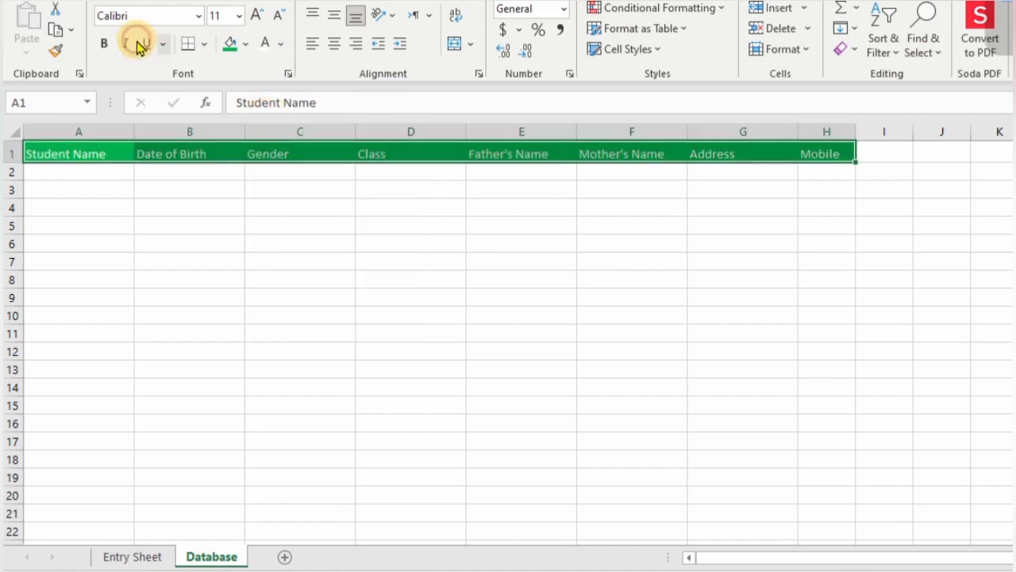
{"action": "left_click", "coordinate": [104, 43]}
{"action": "left_click", "coordinate": [333, 43]}
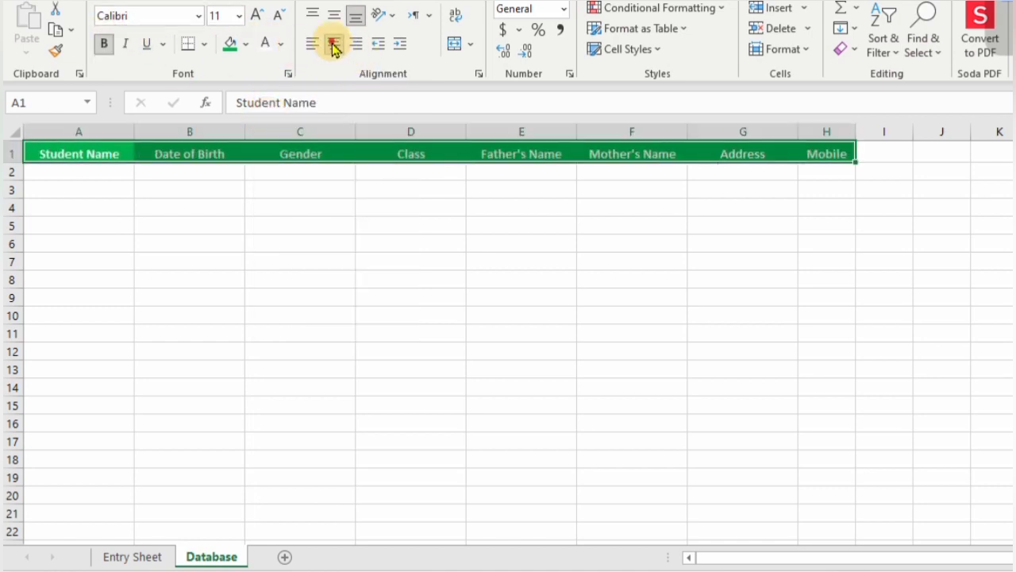
{"action": "left_click", "coordinate": [204, 44]}
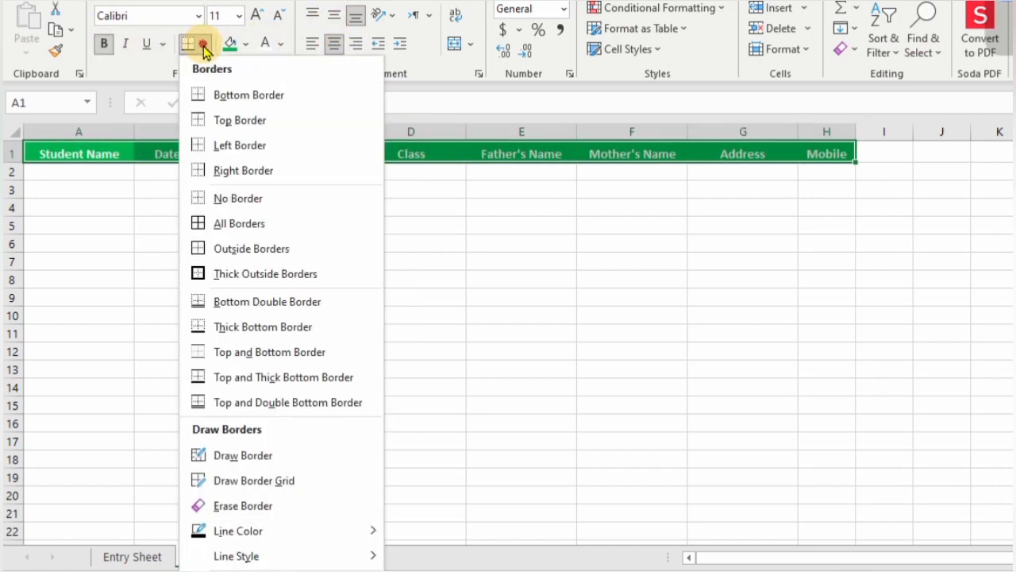
{"action": "left_click", "coordinate": [201, 224]}
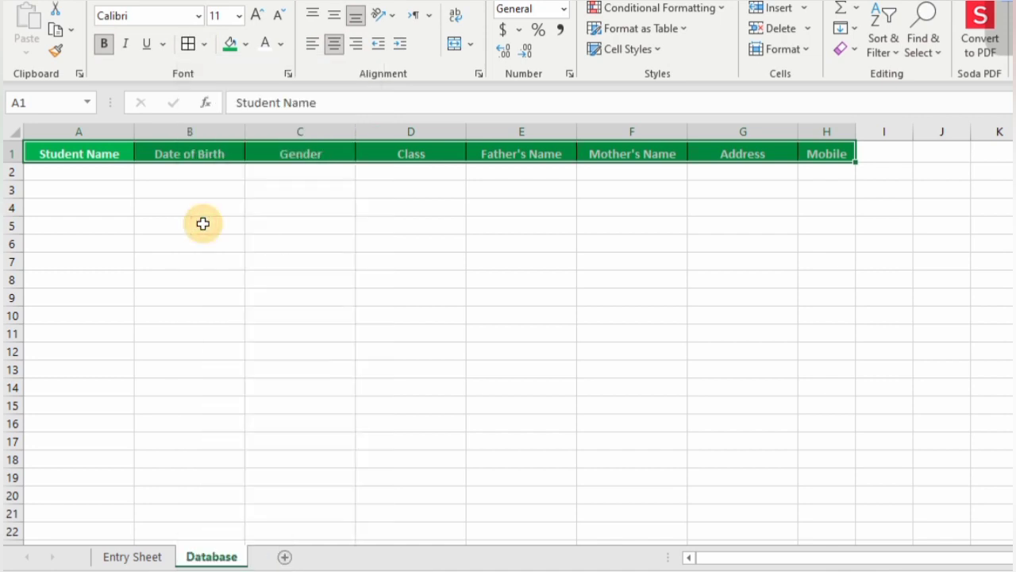
{"action": "left_click", "coordinate": [256, 14]}
{"action": "left_click", "coordinate": [257, 14]}
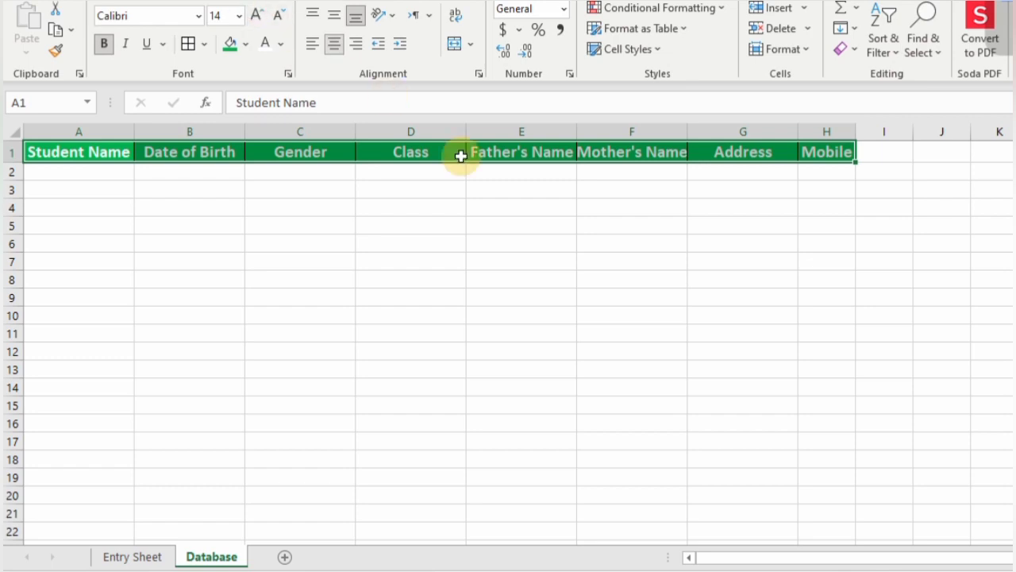
- Fit columns E and F to the parents' names, widen Mobile column H, return to Entry Sheet
{"action": "double_click", "coordinate": [576, 131]}
{"action": "double_click", "coordinate": [690, 132]}
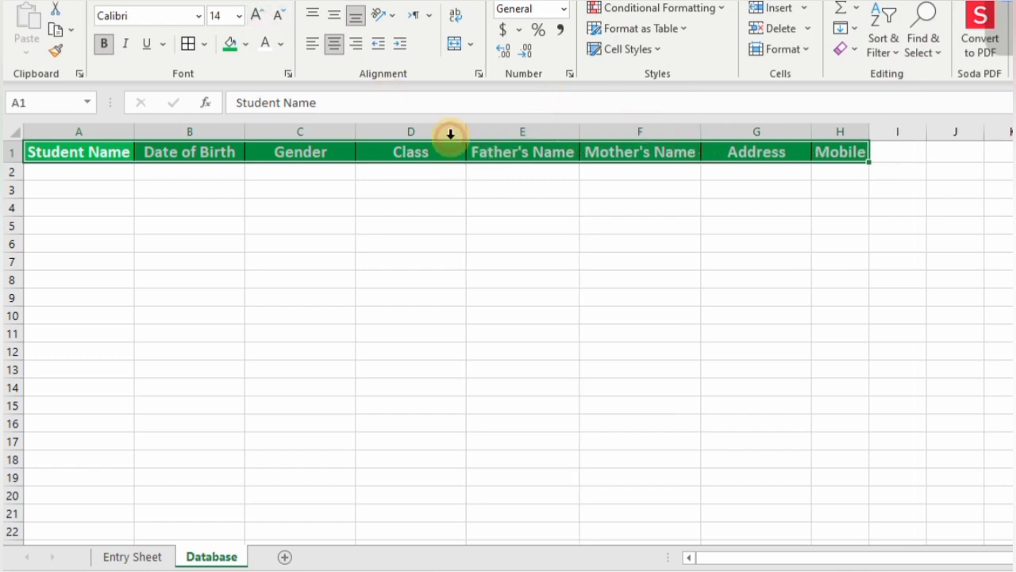
{"action": "left_click_drag", "start_coordinate": [870, 139], "coordinate": [927, 140]}
{"action": "left_click", "coordinate": [42, 173]}
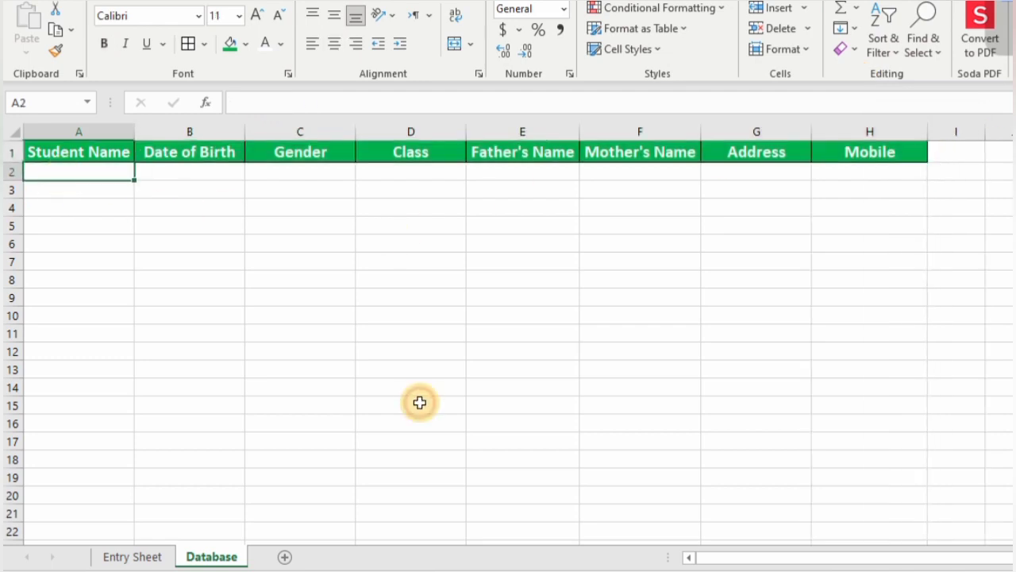
{"action": "left_click", "coordinate": [143, 557]}
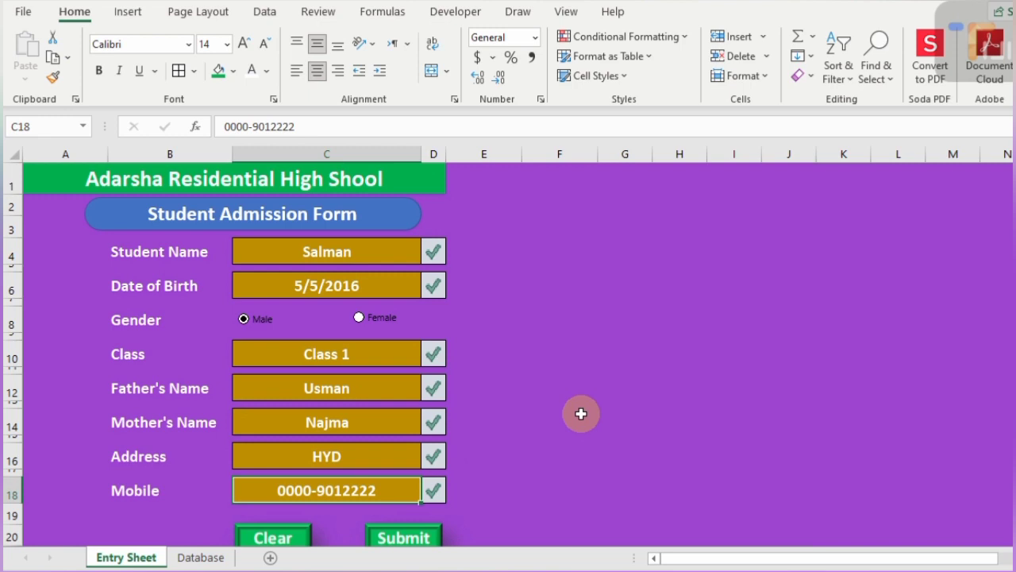
- From an empty cell, start Developer > Record Macro named STUD, stored in This Workbook
{"action": "scroll", "coordinate": [535, 422], "scroll_direction": "down", "scroll_amount": 3}
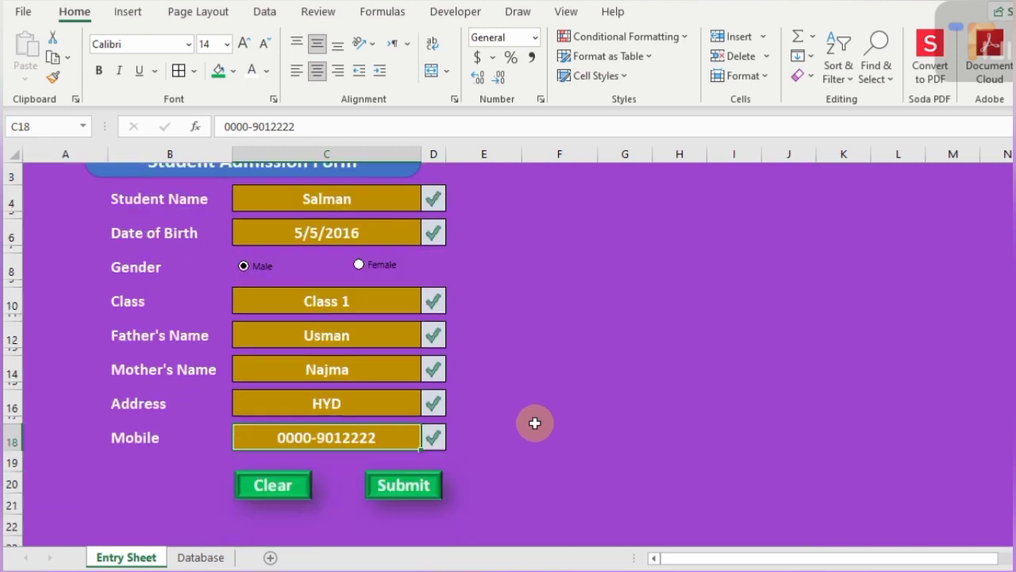
{"action": "scroll", "coordinate": [535, 421], "scroll_direction": "up", "scroll_amount": 2}
{"action": "scroll", "coordinate": [535, 422], "scroll_direction": "up", "scroll_amount": 1}
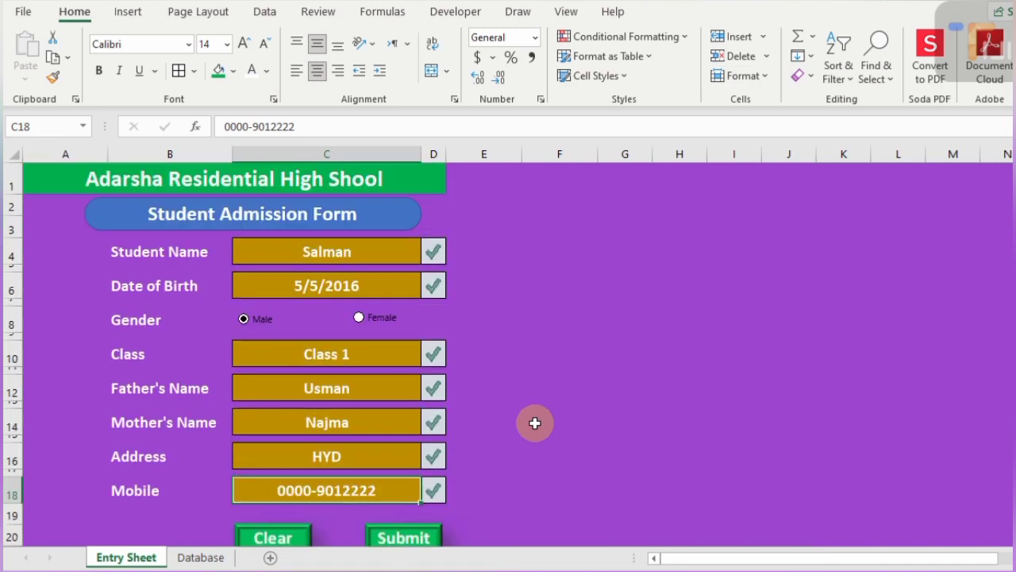
{"action": "left_click", "coordinate": [535, 336]}
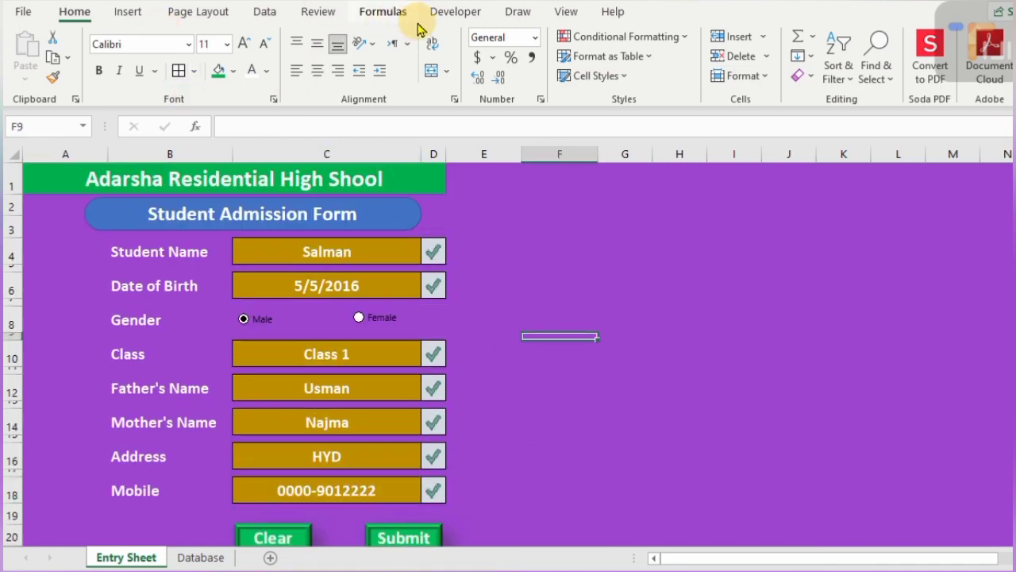
{"action": "left_click", "coordinate": [458, 14]}
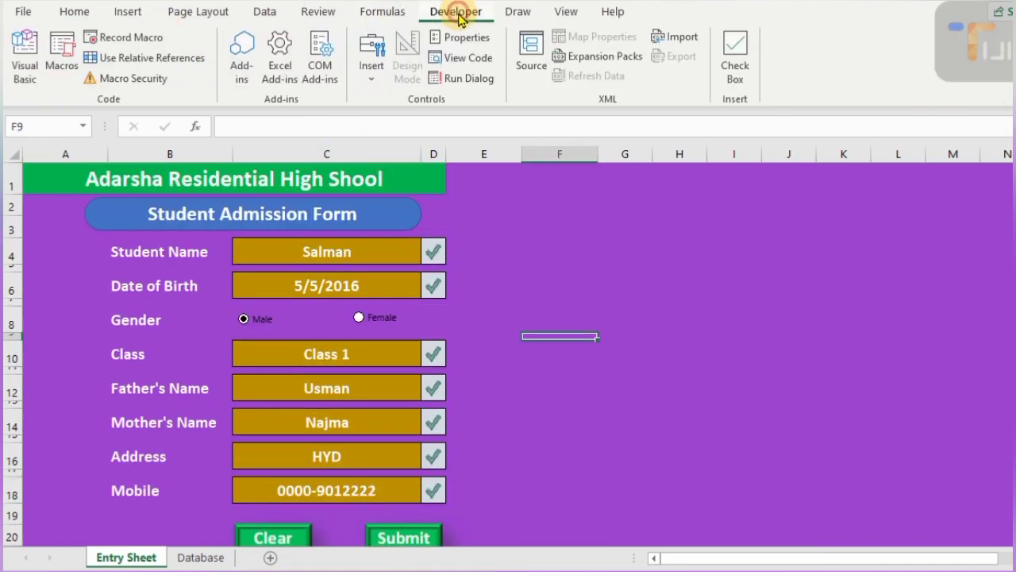
{"action": "left_click", "coordinate": [132, 36]}
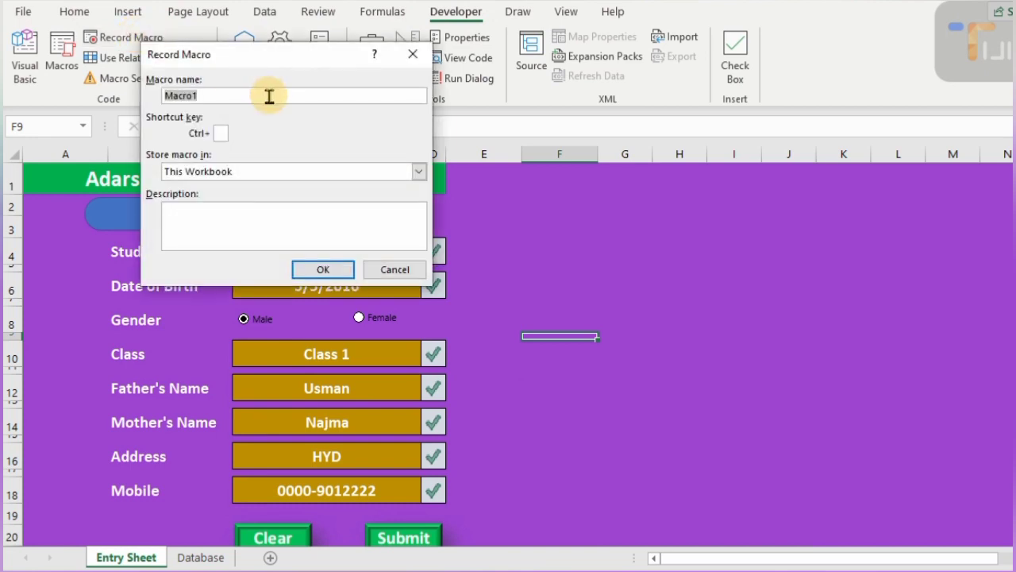
{"action": "type", "text": "STUD"}
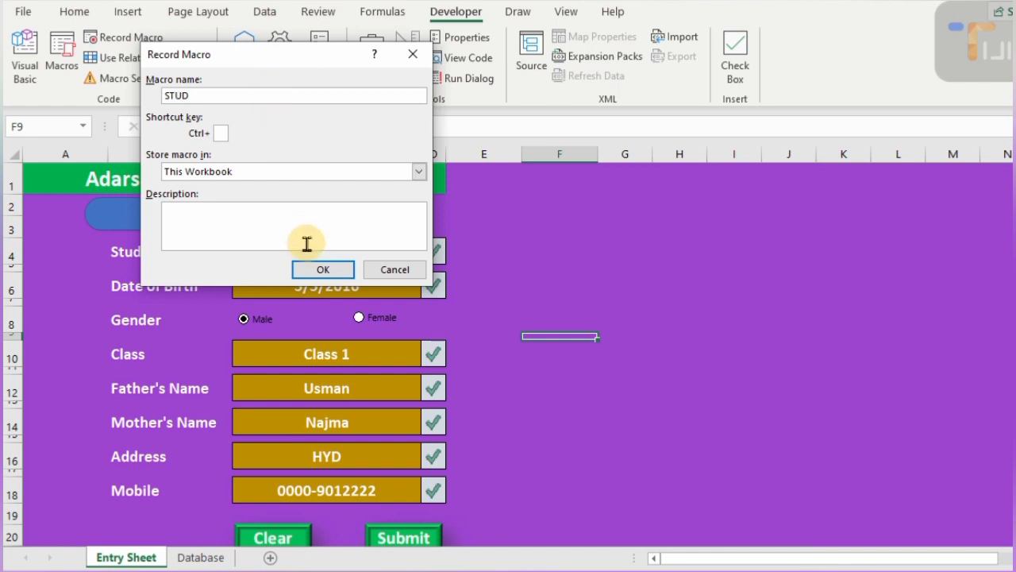
{"action": "left_click", "coordinate": [322, 271]}
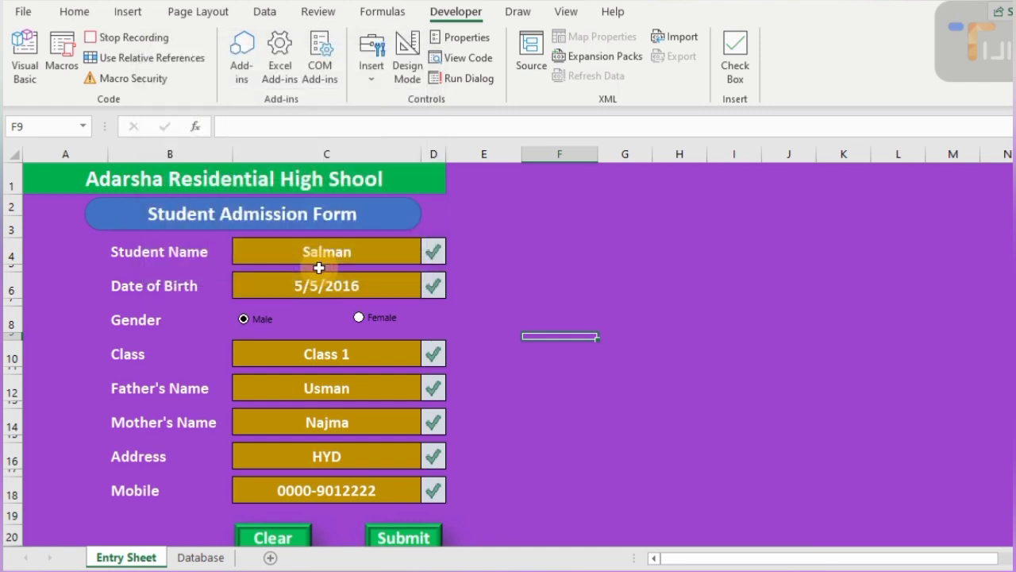
- Copy the linked form row A29:H29
{"action": "scroll", "coordinate": [318, 268], "scroll_direction": "down", "scroll_amount": 1}
{"action": "scroll", "coordinate": [319, 267], "scroll_direction": "down", "scroll_amount": 3}
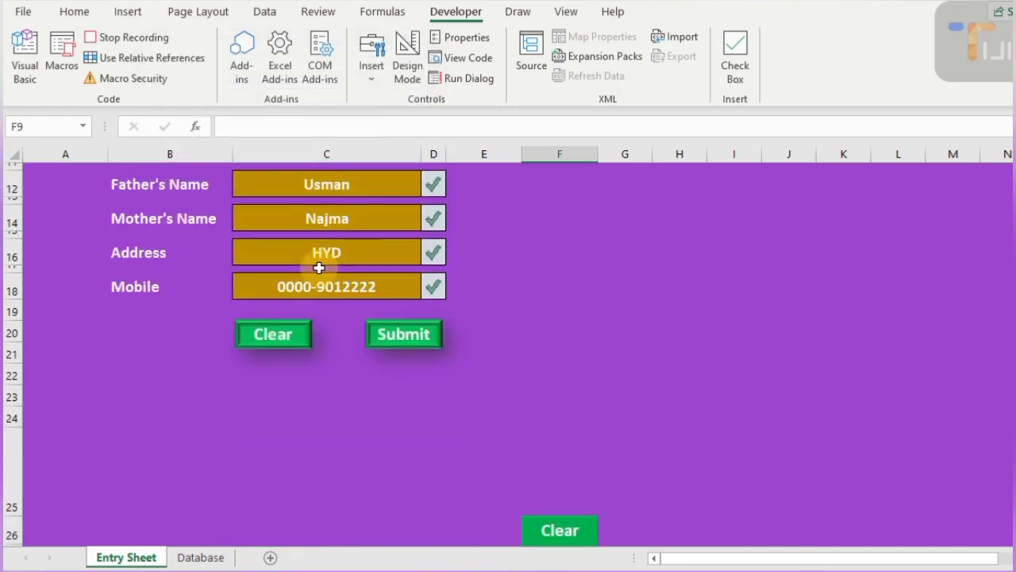
{"action": "scroll", "coordinate": [319, 267], "scroll_direction": "down", "scroll_amount": 2}
{"action": "left_click", "coordinate": [49, 502]}
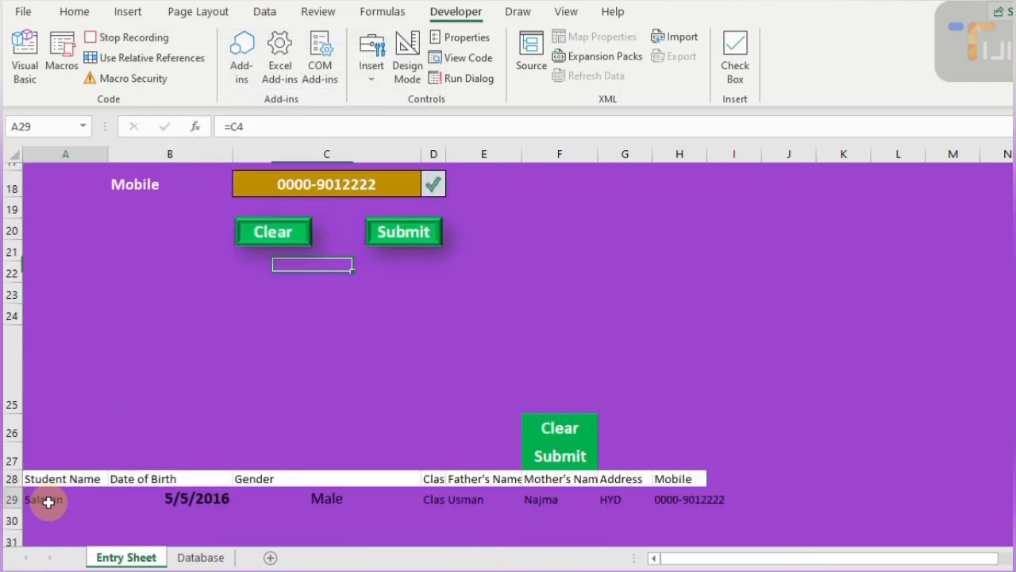
{"action": "key", "text": "ctrl+shift+Right"}
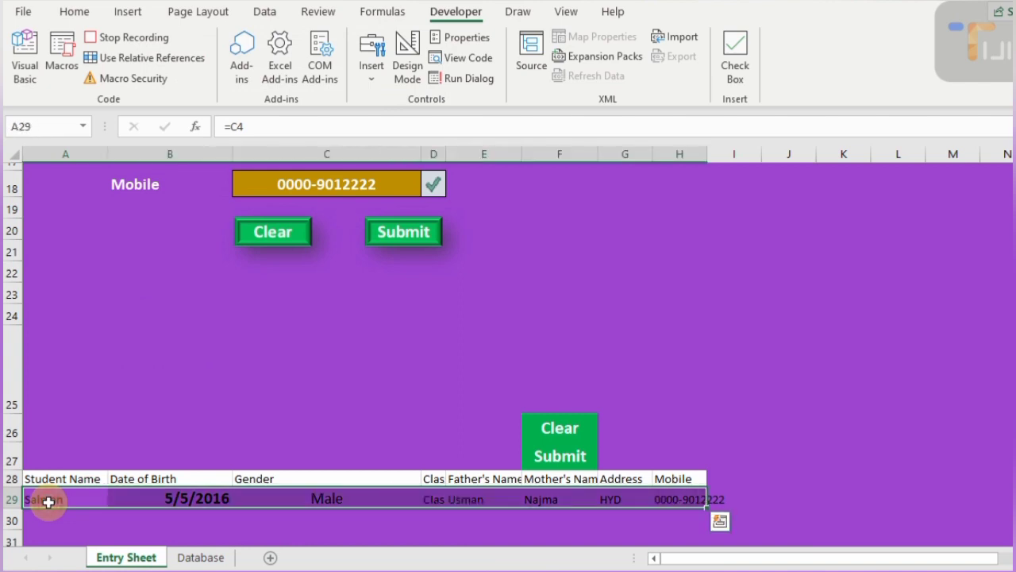
{"action": "key", "text": "ctrl+c"}
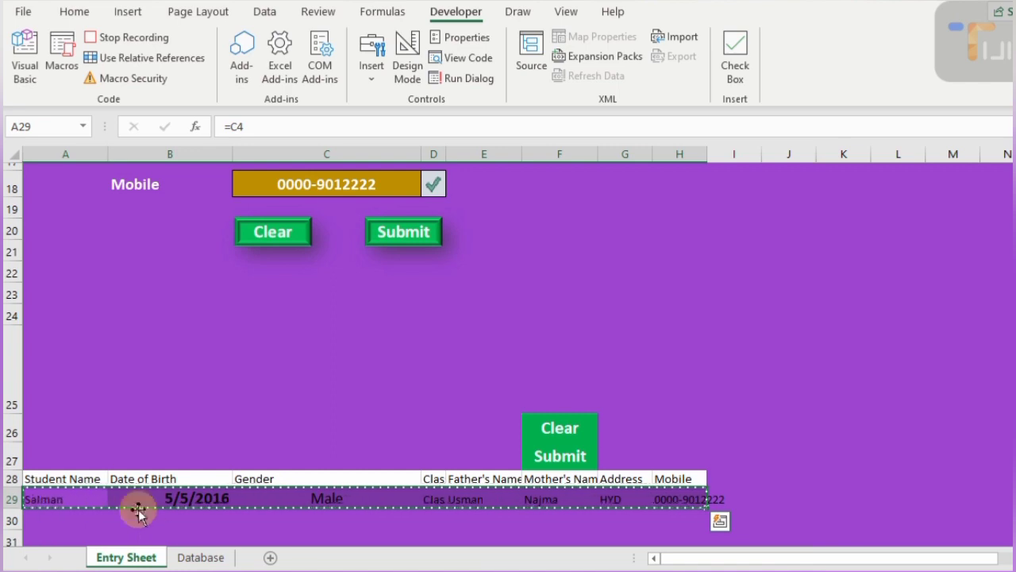
- On the Database sheet, jump with Ctrl+arrow keys from column J to header cell A1
{"action": "left_click", "coordinate": [196, 559]}
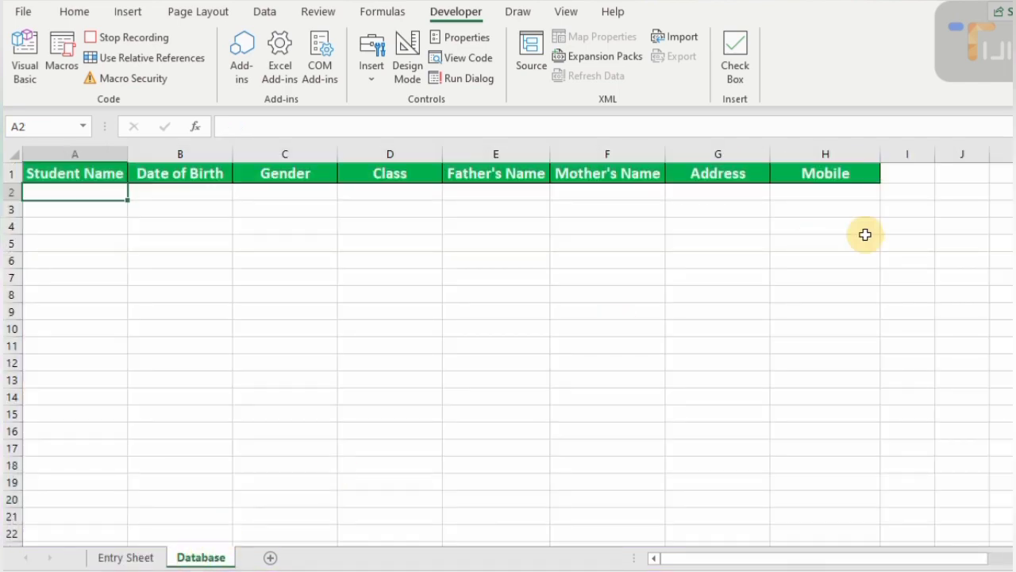
{"action": "left_click", "coordinate": [949, 178]}
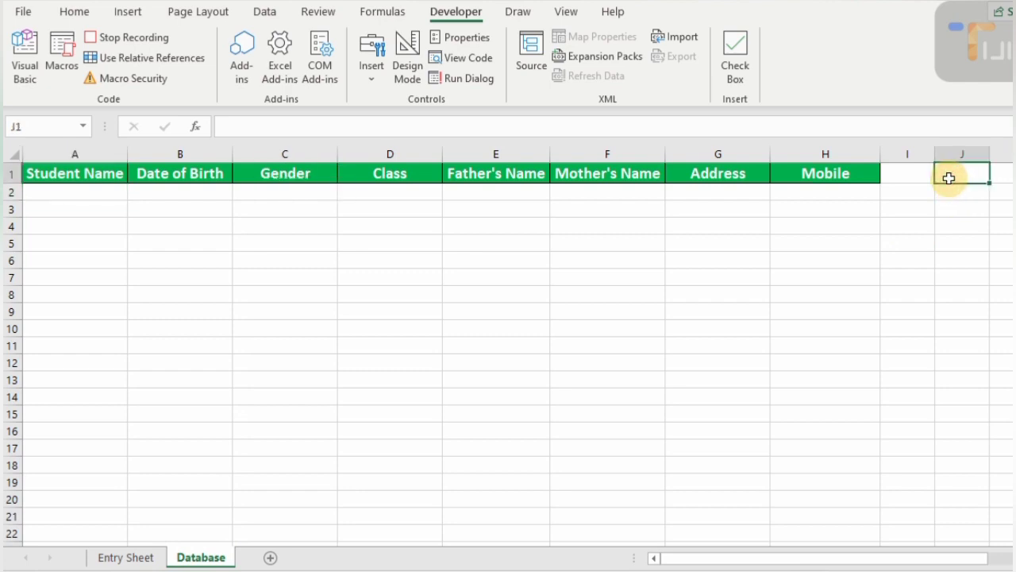
{"action": "key", "text": "ctrl+Down"}
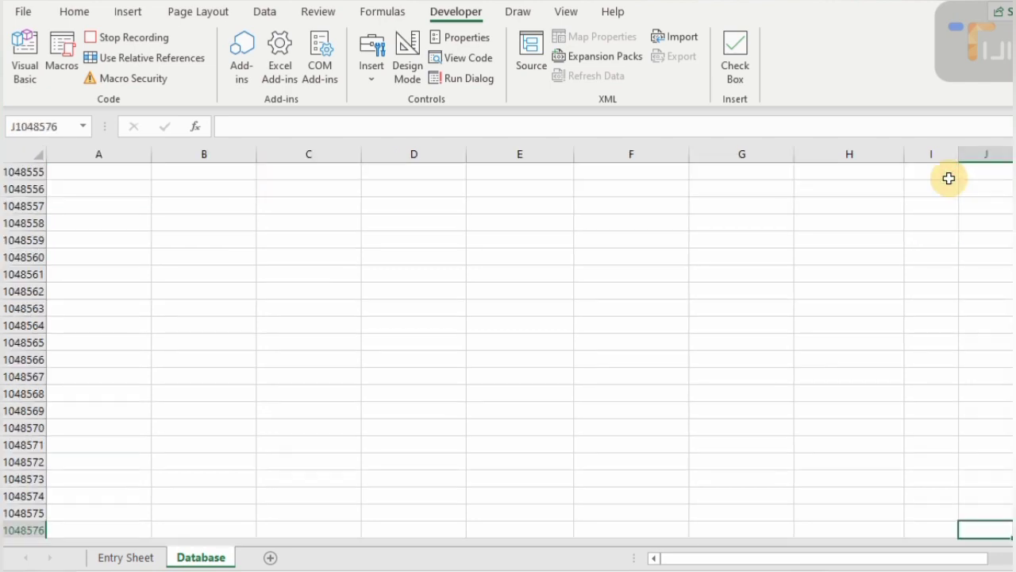
{"action": "key", "text": "ctrl+Left"}
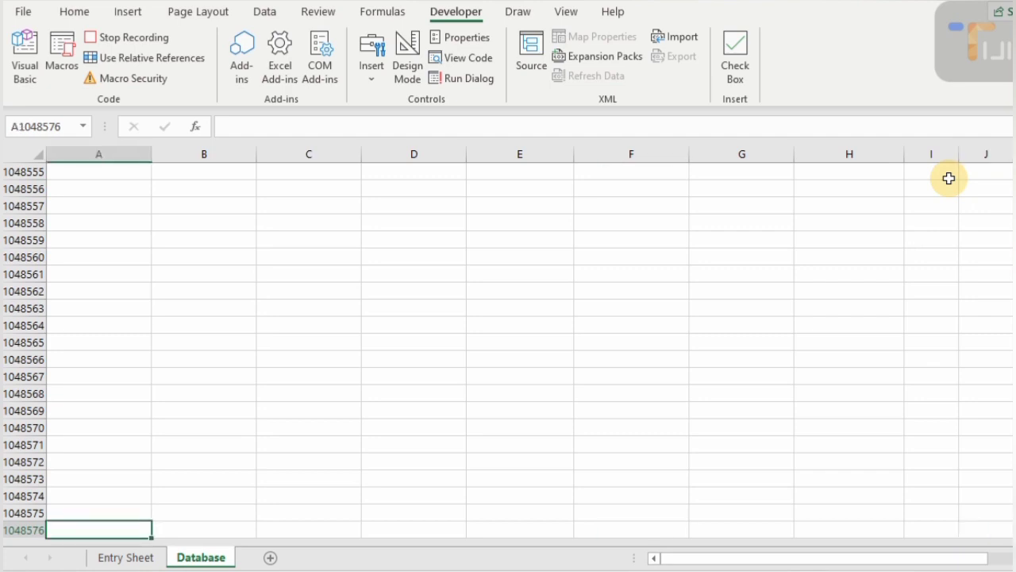
{"action": "key", "text": "ctrl+Up"}
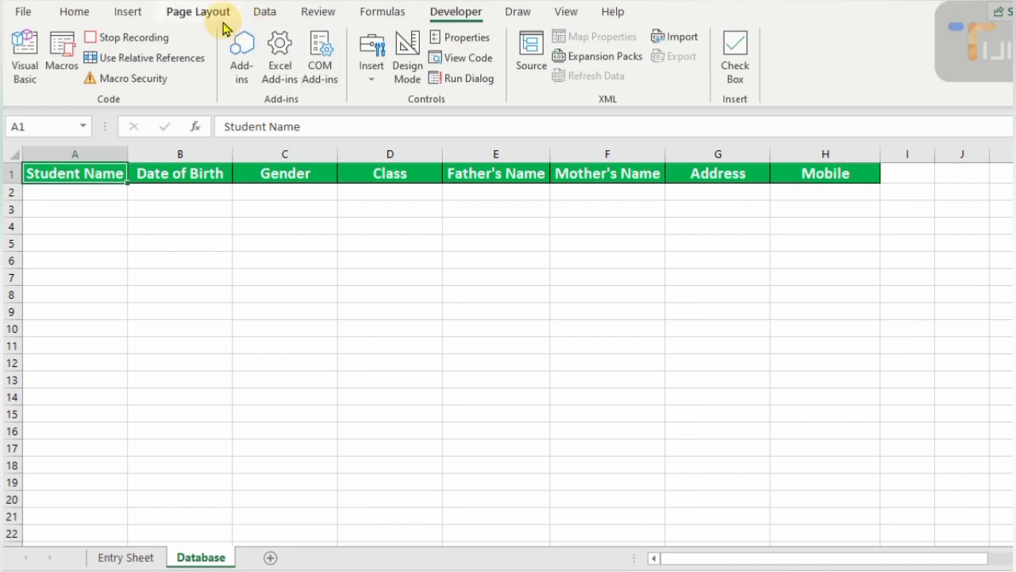
- With relative references on, paste the copied row into Database A2 as values only
{"action": "left_click", "coordinate": [176, 63]}
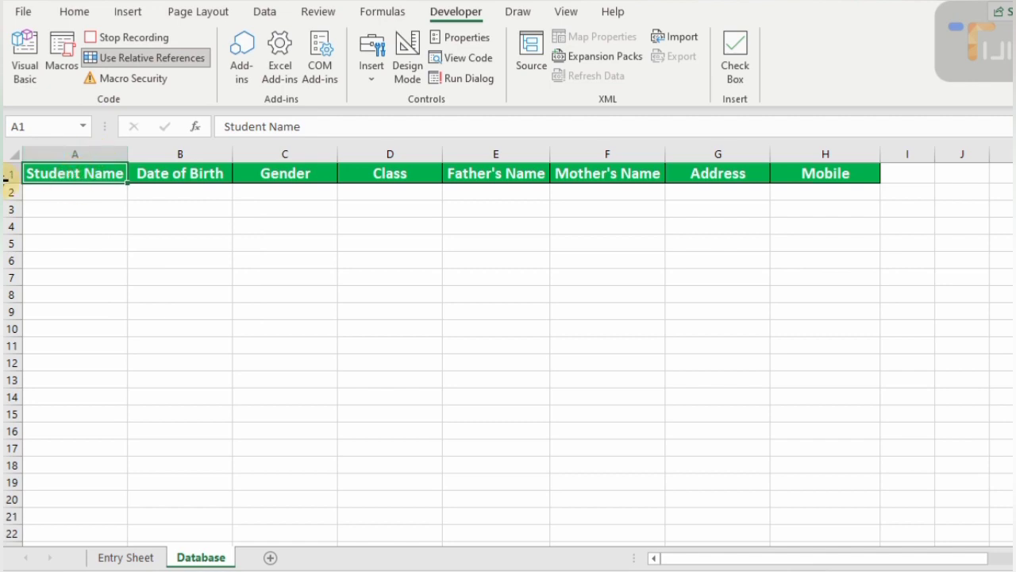
{"action": "key", "text": "Down"}
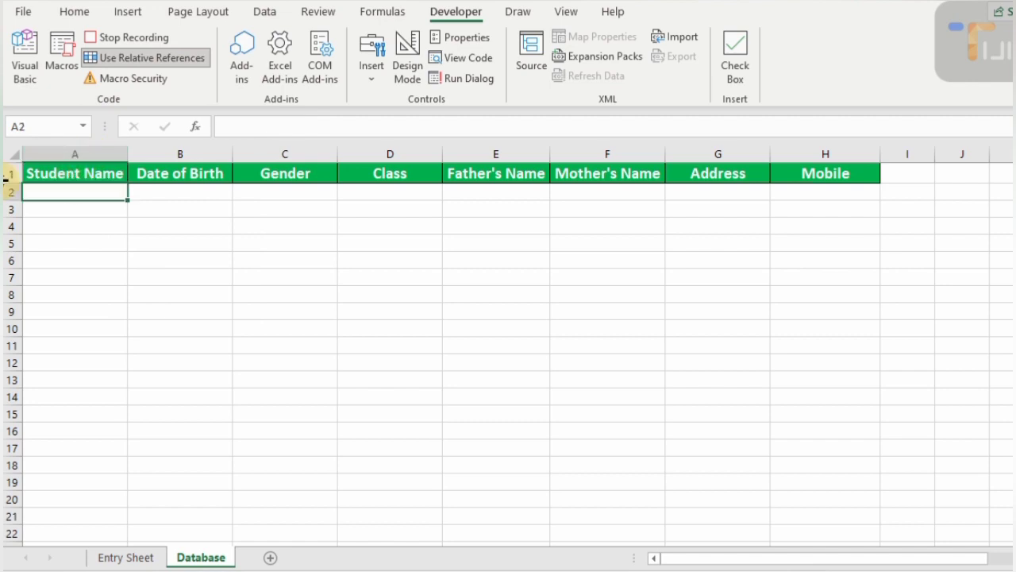
{"action": "key", "text": "ctrl+alt+v"}
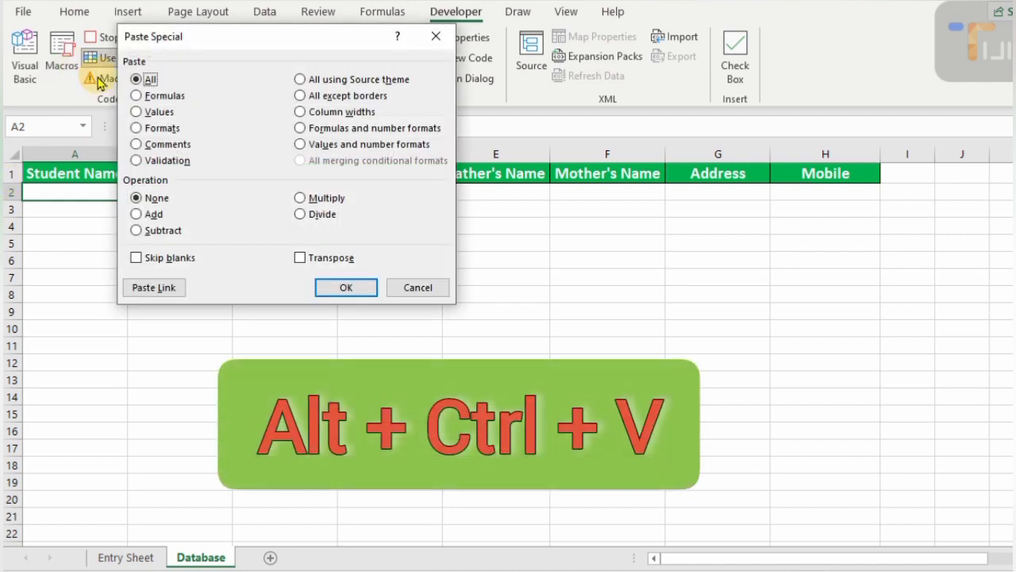
{"action": "left_click", "coordinate": [136, 112]}
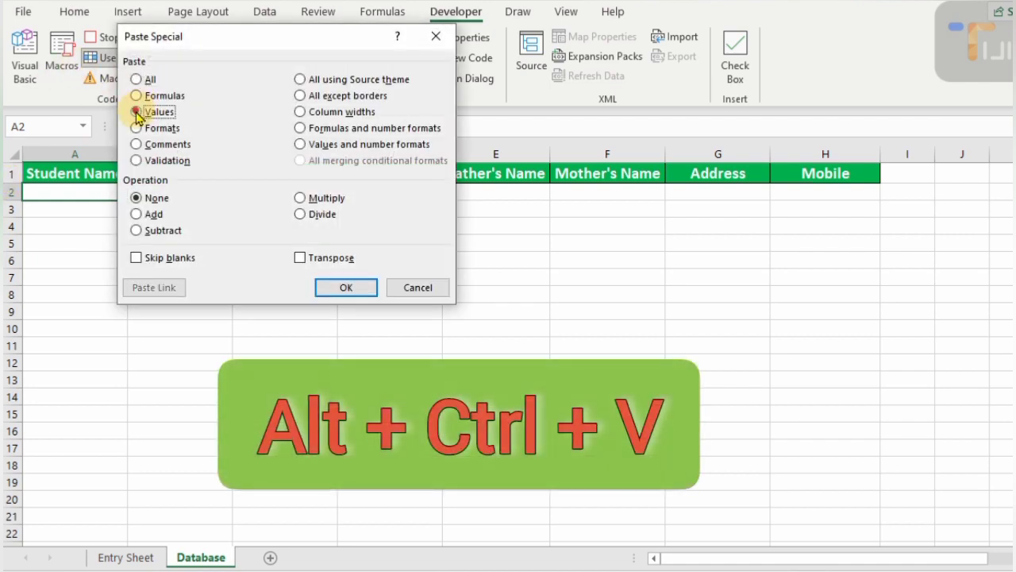
{"action": "left_click", "coordinate": [347, 289]}
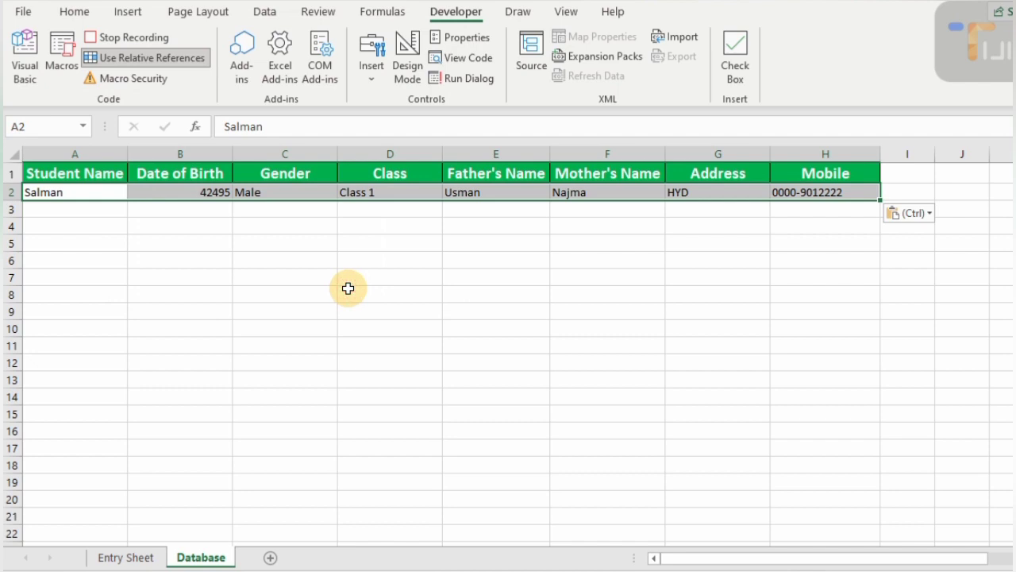
- Give A2:H2 all borders with centre and middle alignment, and format B2 as a date
{"action": "left_click", "coordinate": [75, 11]}
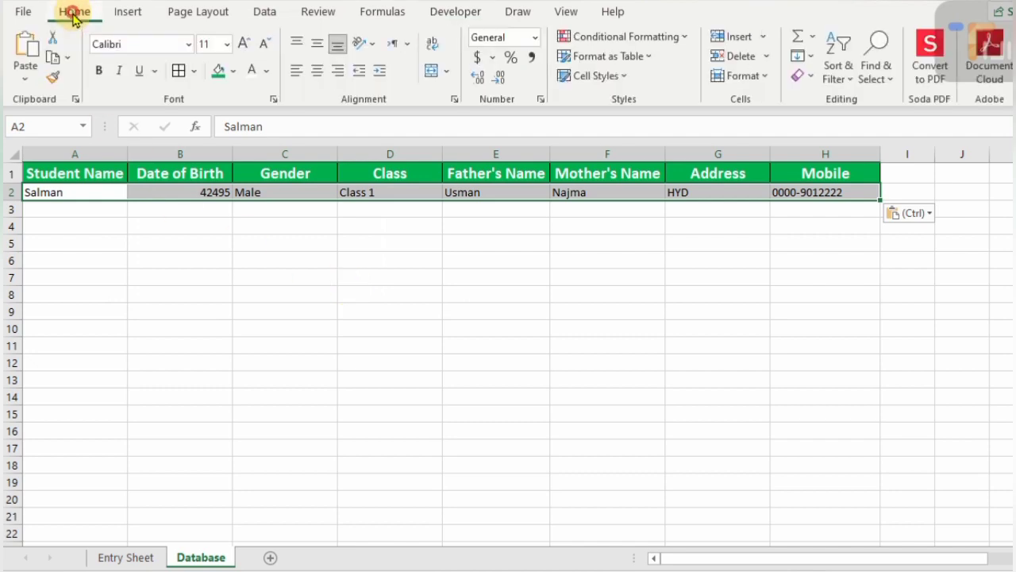
{"action": "left_click", "coordinate": [180, 72]}
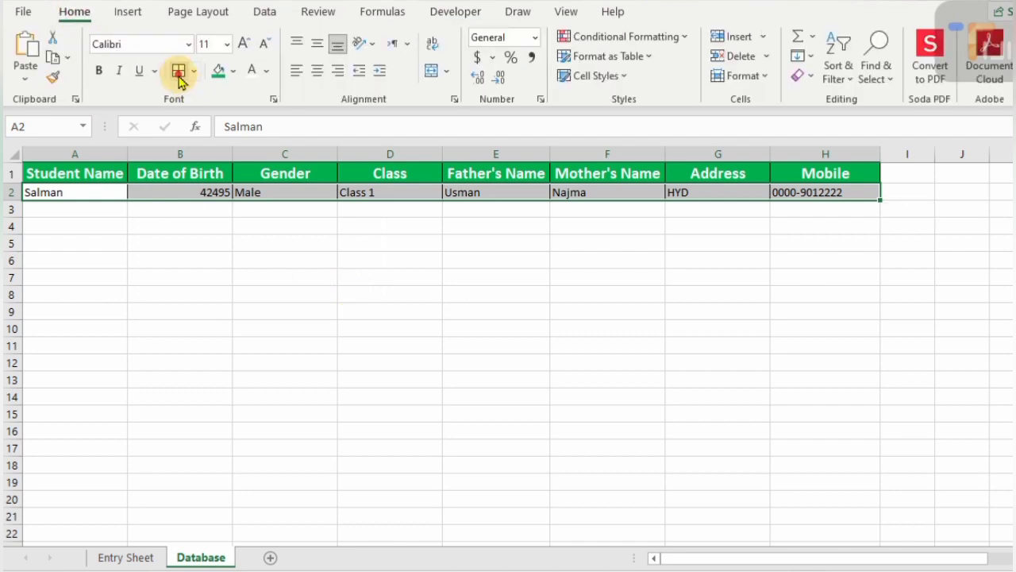
{"action": "left_click", "coordinate": [316, 73]}
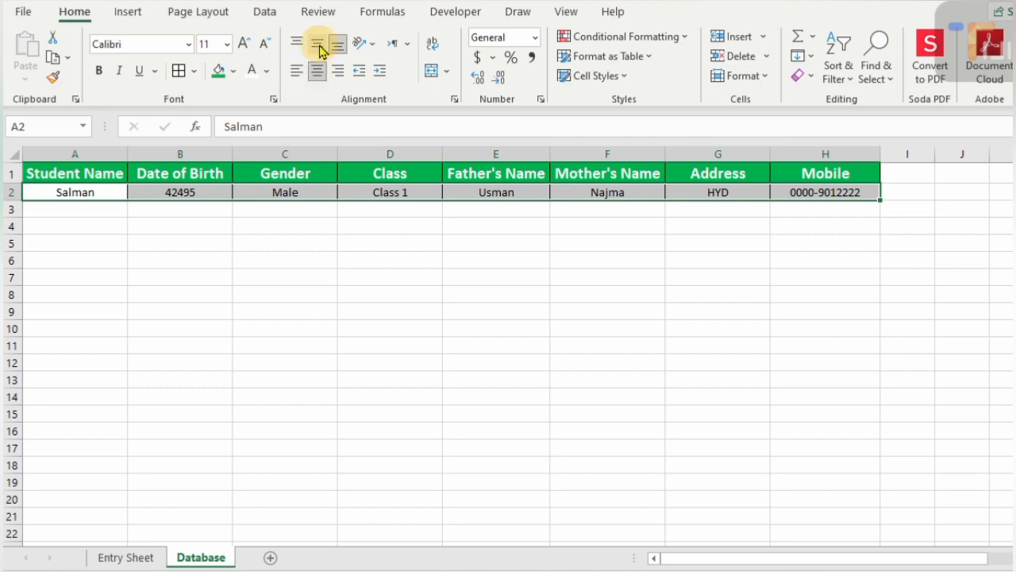
{"action": "left_click", "coordinate": [318, 45]}
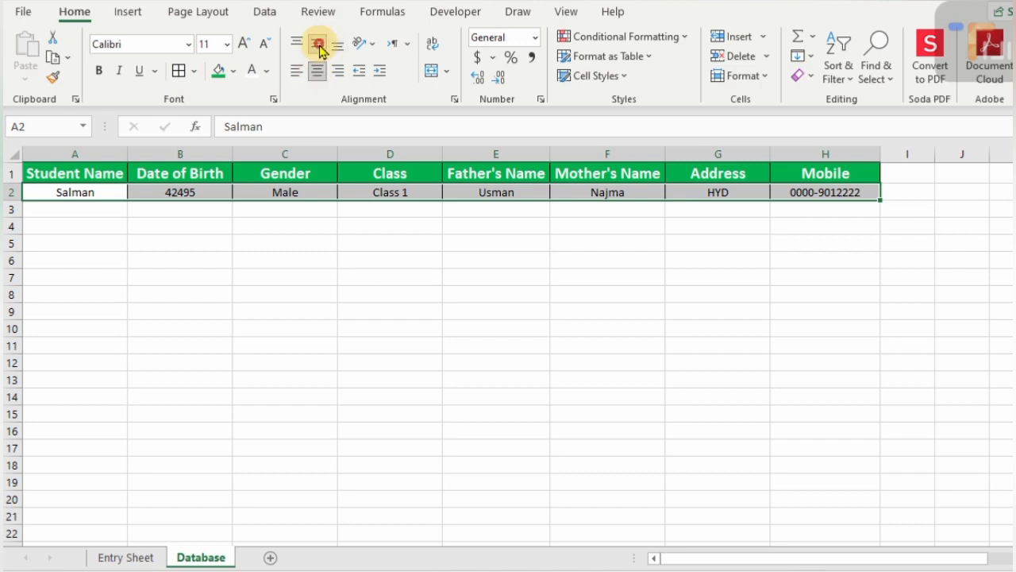
{"action": "left_click", "coordinate": [211, 191]}
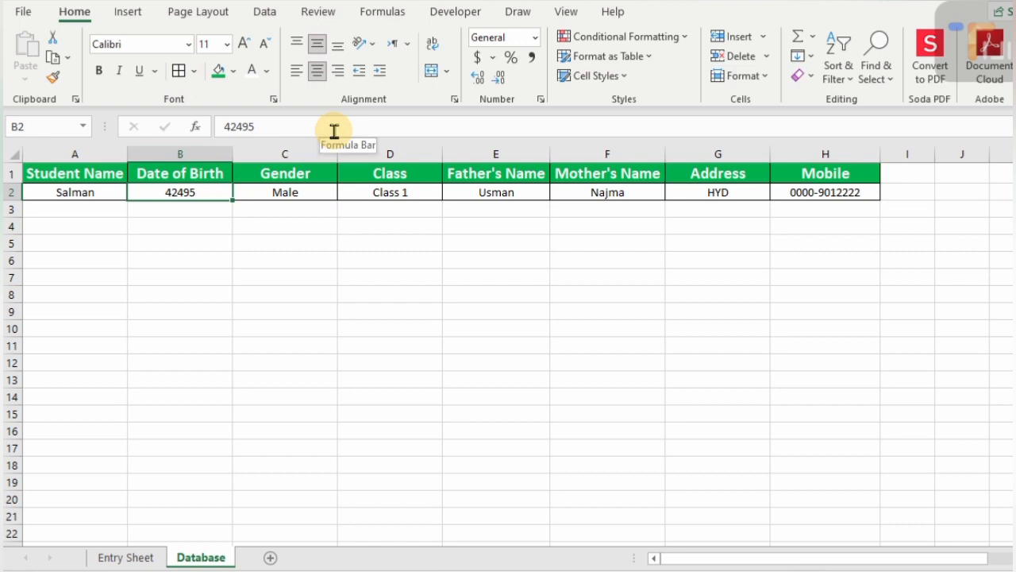
{"action": "key", "text": "ctrl+shift+3"}
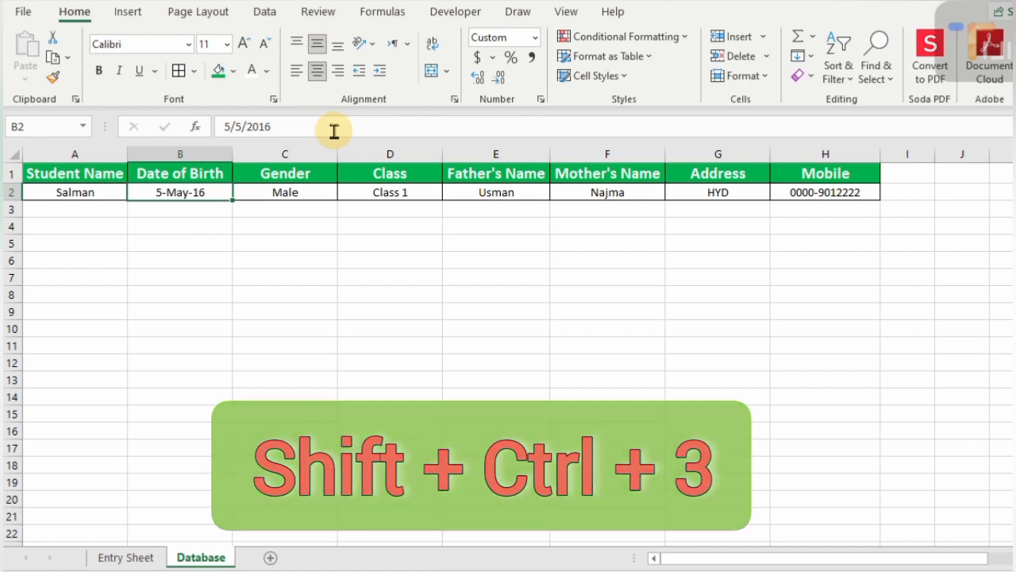
{"action": "key", "text": "Right"}
{"action": "key", "text": "Right"}
{"action": "key", "text": "Right"}
{"action": "key", "text": "Right"}
{"action": "key", "text": "Right"}
{"action": "key", "text": "Right"}
{"action": "key", "text": "Right"}
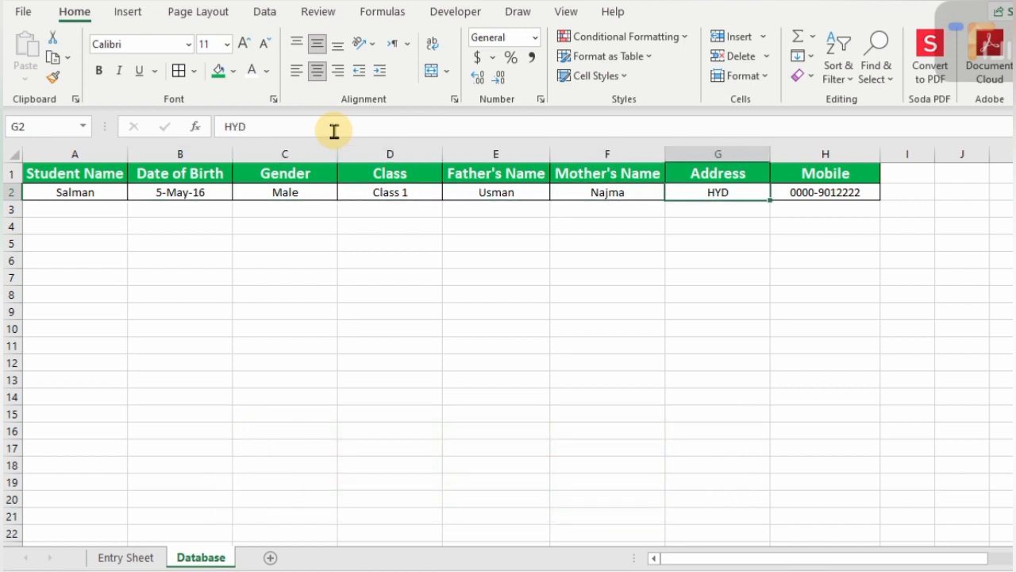
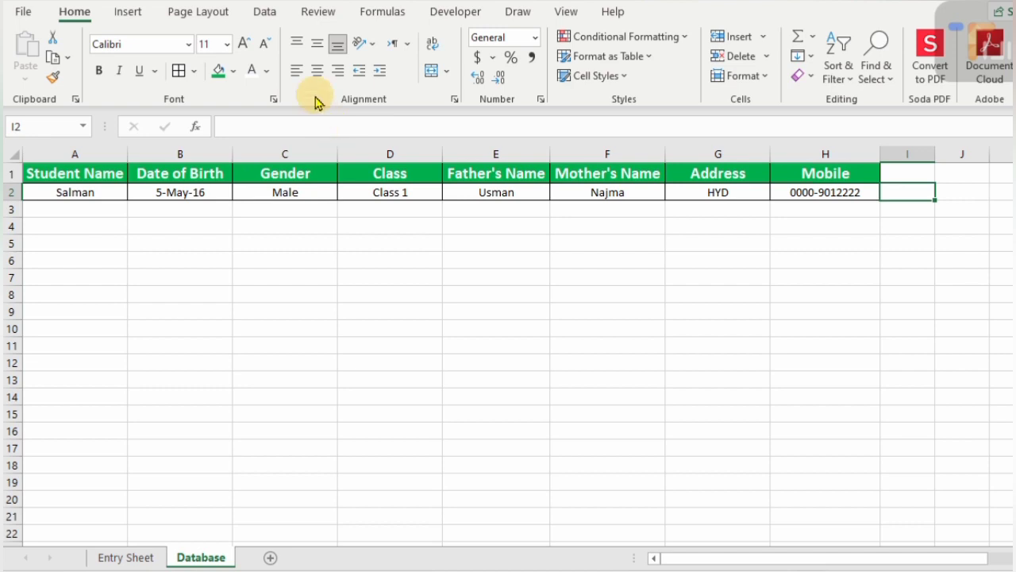
- On the Developer tab, switch Use Relative References off for the macro being recorded
{"action": "left_click", "coordinate": [438, 14]}
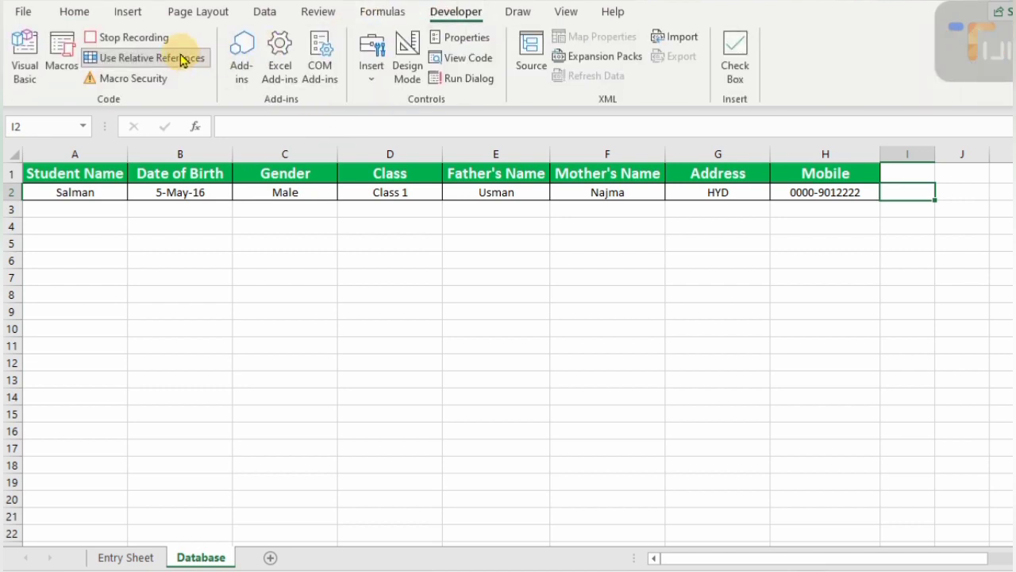
{"action": "left_click", "coordinate": [182, 61]}
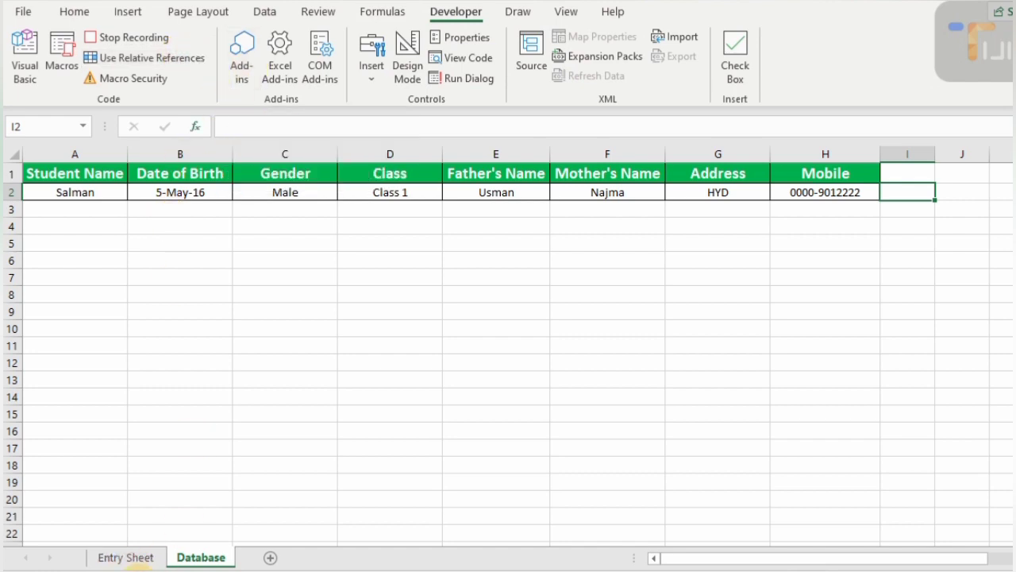
- On the Entry Sheet, select the Student Name through Mobile entry cells and clear them, ending on Student Name
{"action": "left_click", "coordinate": [129, 558]}
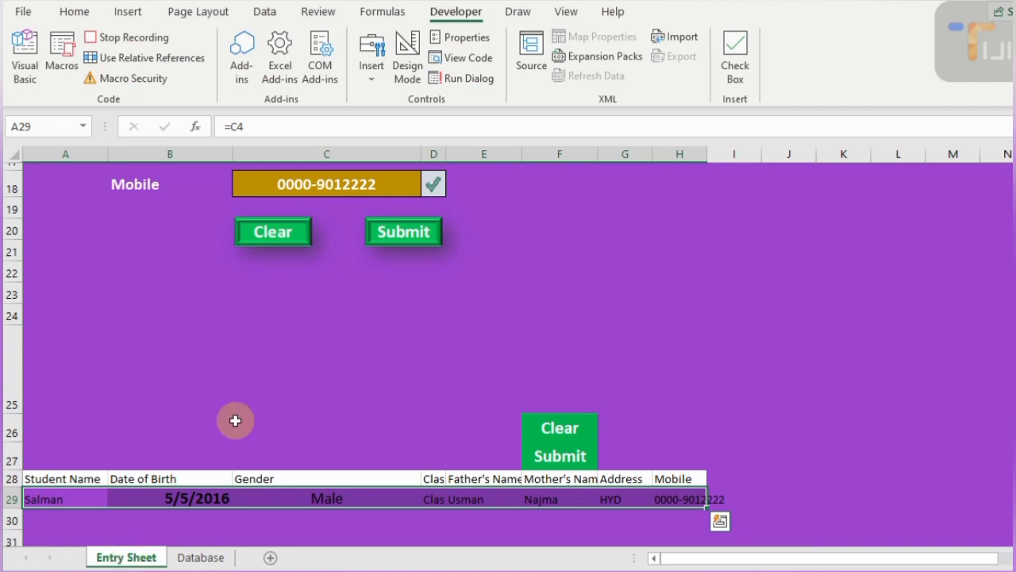
{"action": "scroll", "coordinate": [334, 333], "scroll_direction": "up", "scroll_amount": 5}
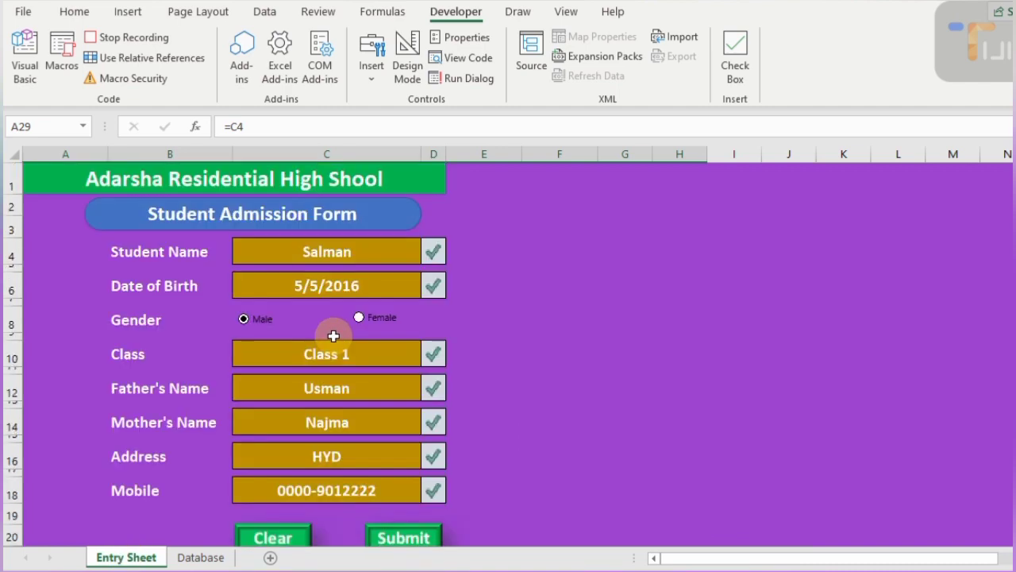
{"action": "left_click", "coordinate": [357, 252]}
{"action": "left_click", "coordinate": [356, 284]}
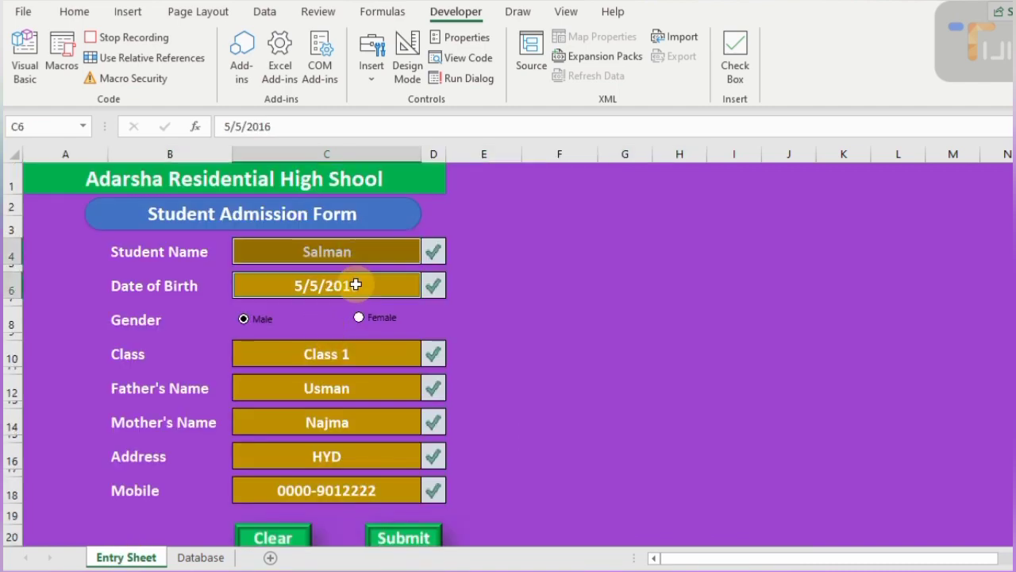
{"action": "left_click", "coordinate": [348, 355]}
{"action": "left_click", "coordinate": [343, 392]}
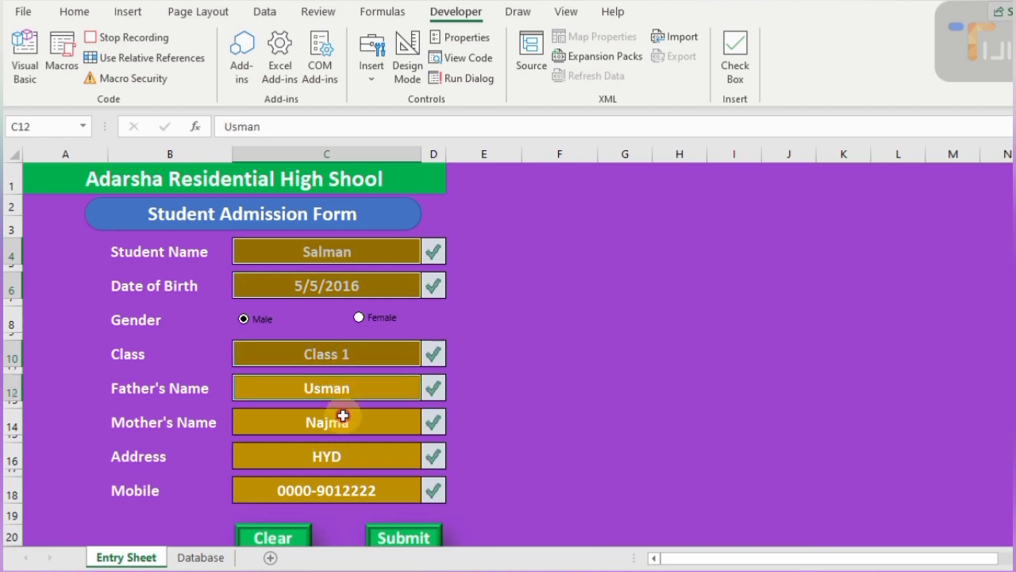
{"action": "left_click", "coordinate": [335, 422]}
{"action": "left_click", "coordinate": [335, 459]}
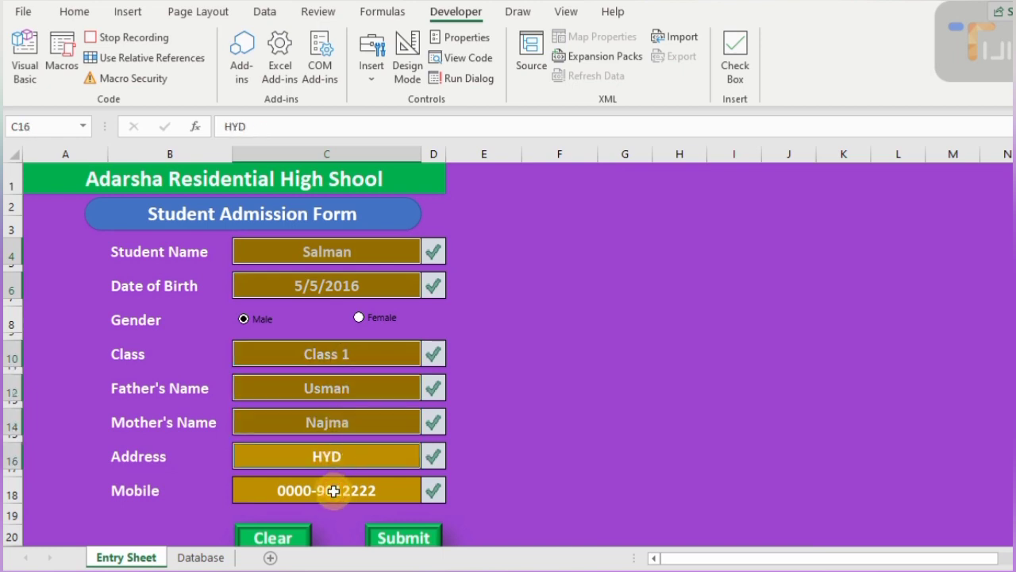
{"action": "left_click", "coordinate": [333, 489]}
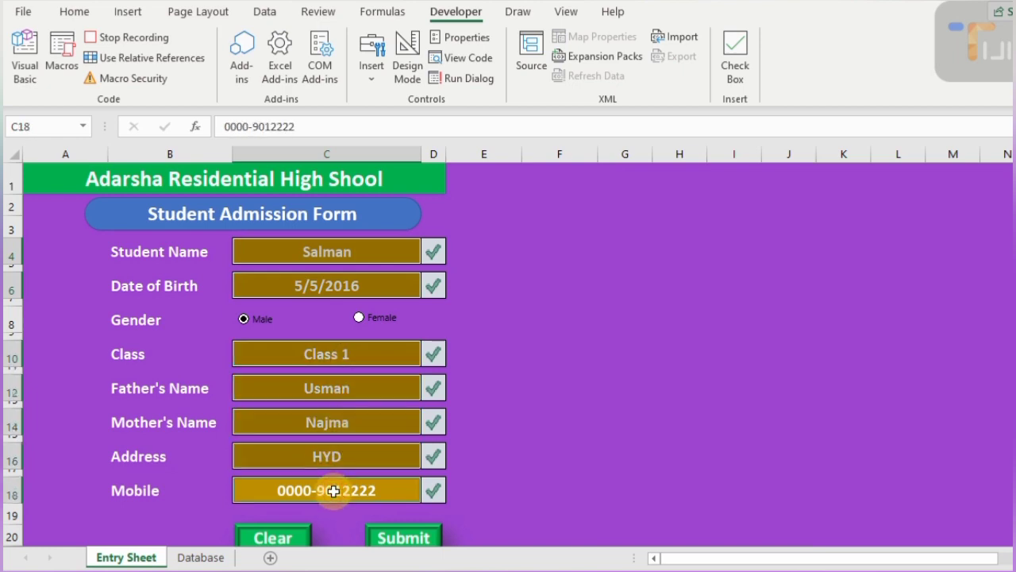
{"action": "left_click", "coordinate": [361, 246]}
{"action": "double_click", "coordinate": [362, 245]}
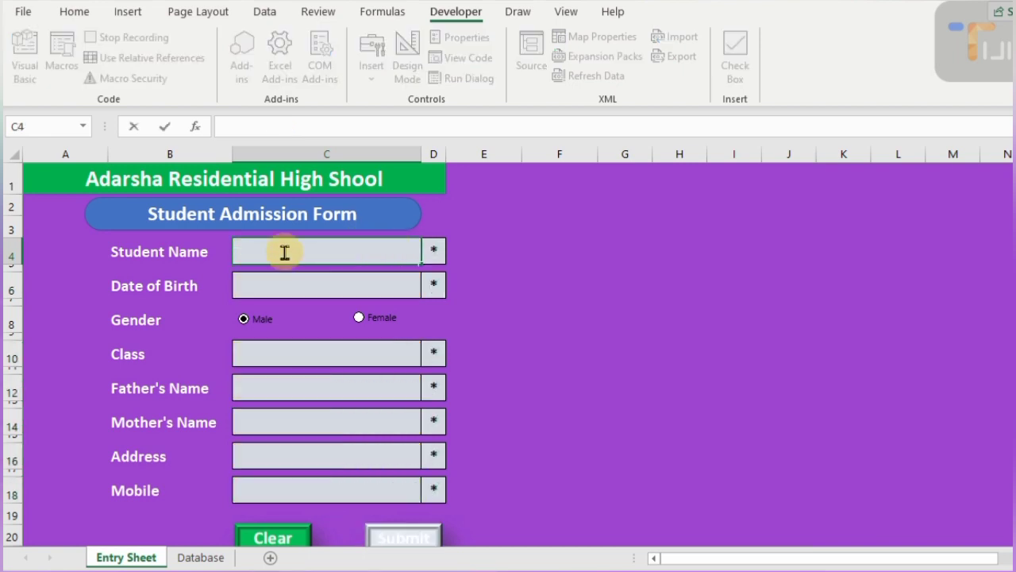
{"action": "key", "text": "Escape"}
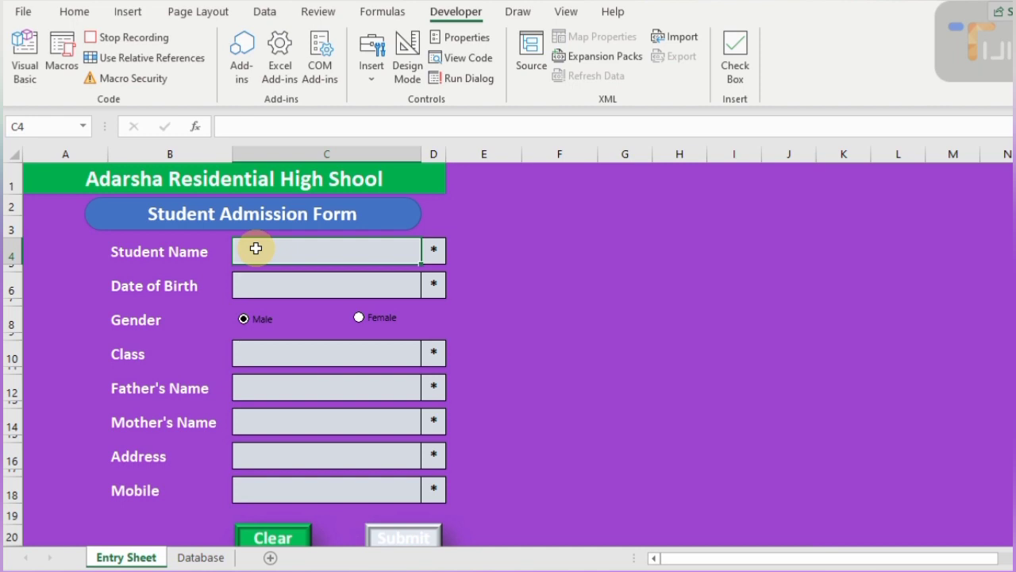
- Stop the macro recording, then enter the new student's name and birth date 12-12-2017
{"action": "left_click", "coordinate": [123, 39]}
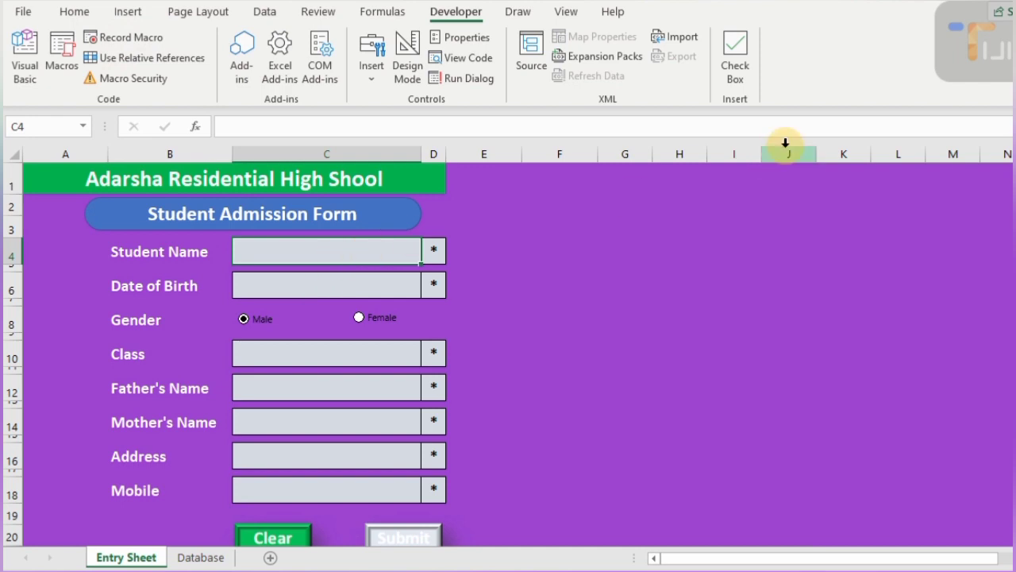
{"action": "type", "text": "Ali"}
{"action": "key", "text": "Return"}
{"action": "type", "text": "12-12-"}
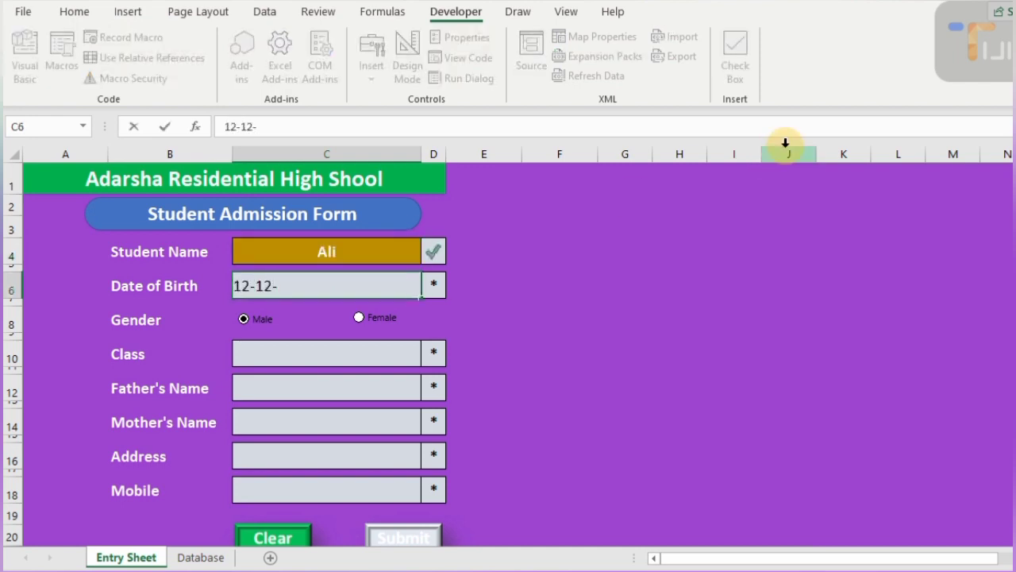
{"action": "type", "text": "2017"}
{"action": "key", "text": "Return"}
{"action": "key", "text": "Return"}
- Fill in Class 2, the father's and mother's names, Karachi as the address, and the mobile number
{"action": "type", "text": "Class 2"}
{"action": "key", "text": "Return"}
{"action": "type", "text": "Hassan"}
{"action": "key", "text": "Return"}
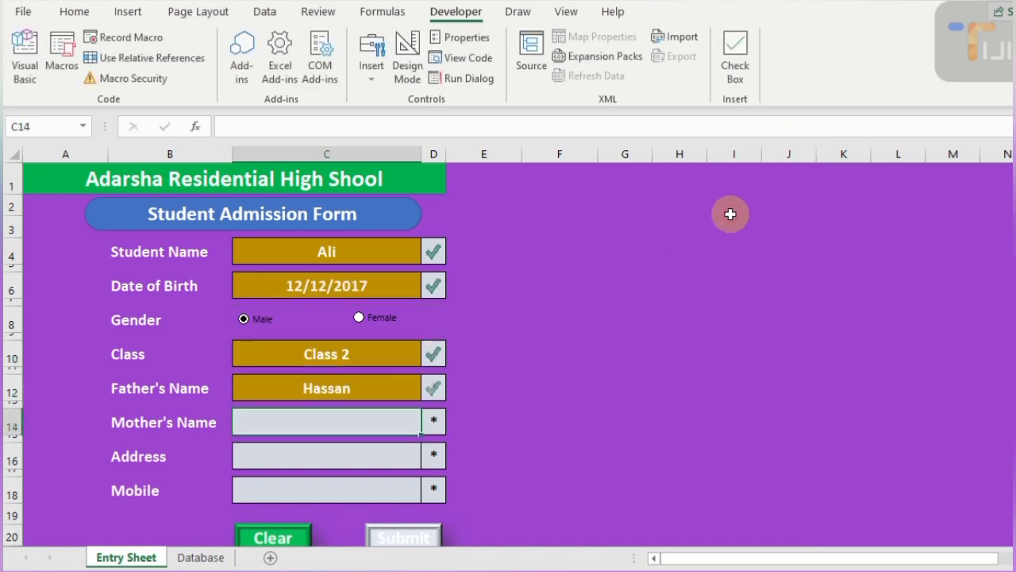
{"action": "type", "text": "Uzma"}
{"action": "key", "text": "Return"}
{"action": "type", "text": "Karachi"}
{"action": "key", "text": "Return"}
{"action": "type", "text": "0300-0000000"}
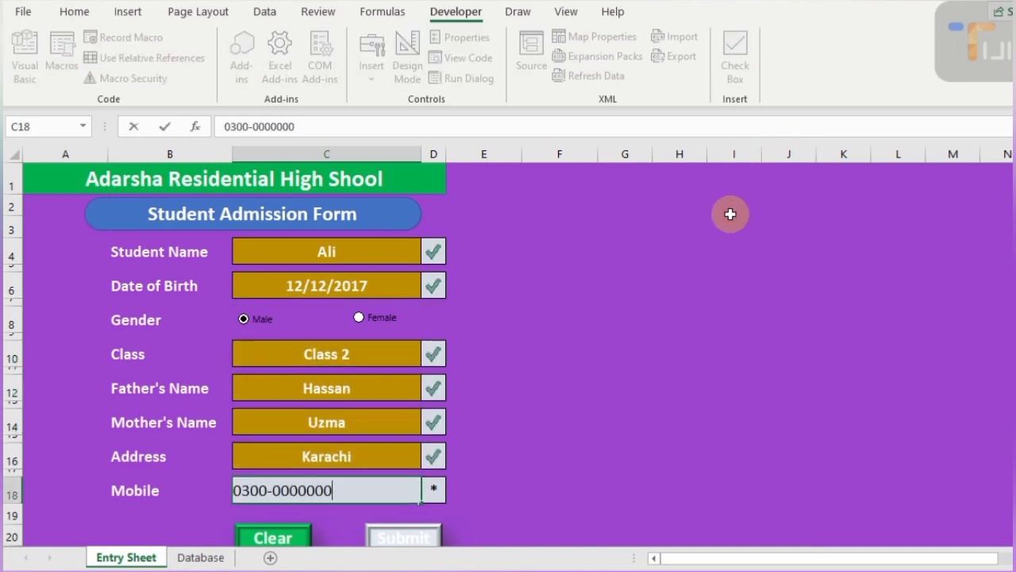
{"action": "key", "text": "Return"}
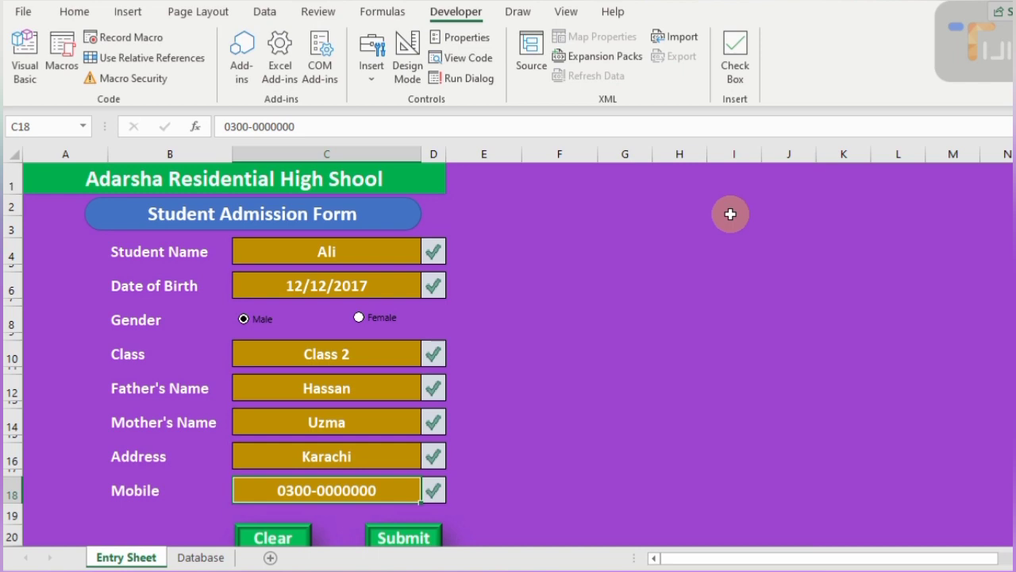
{"action": "scroll", "coordinate": [641, 342], "scroll_direction": "down", "scroll_amount": 2}
{"action": "scroll", "coordinate": [640, 344], "scroll_direction": "up", "scroll_amount": 1}
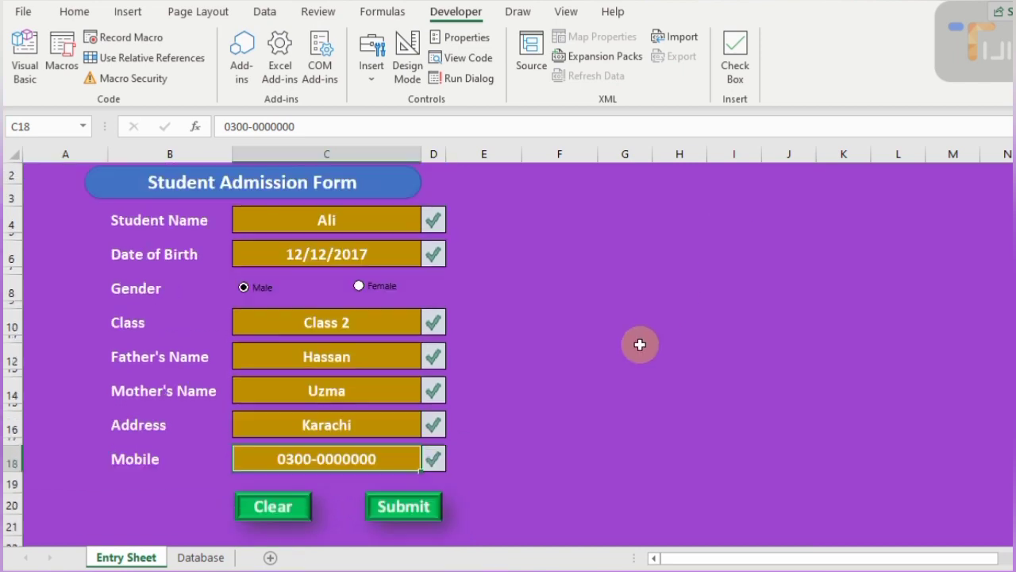
{"action": "scroll", "coordinate": [640, 344], "scroll_direction": "up", "scroll_amount": 1}
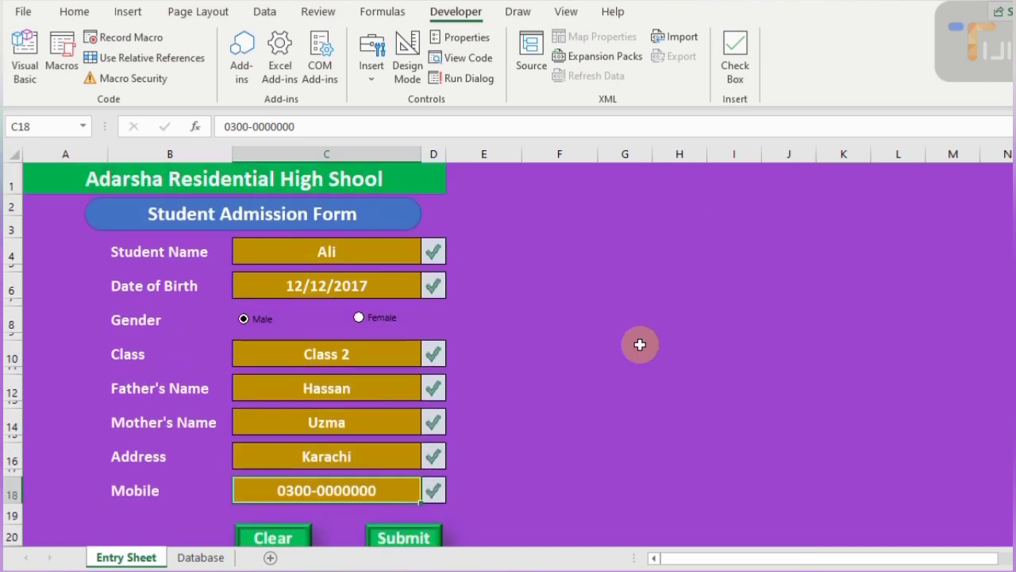
{"action": "left_click", "coordinate": [565, 12]}
{"action": "left_click", "coordinate": [885, 60]}
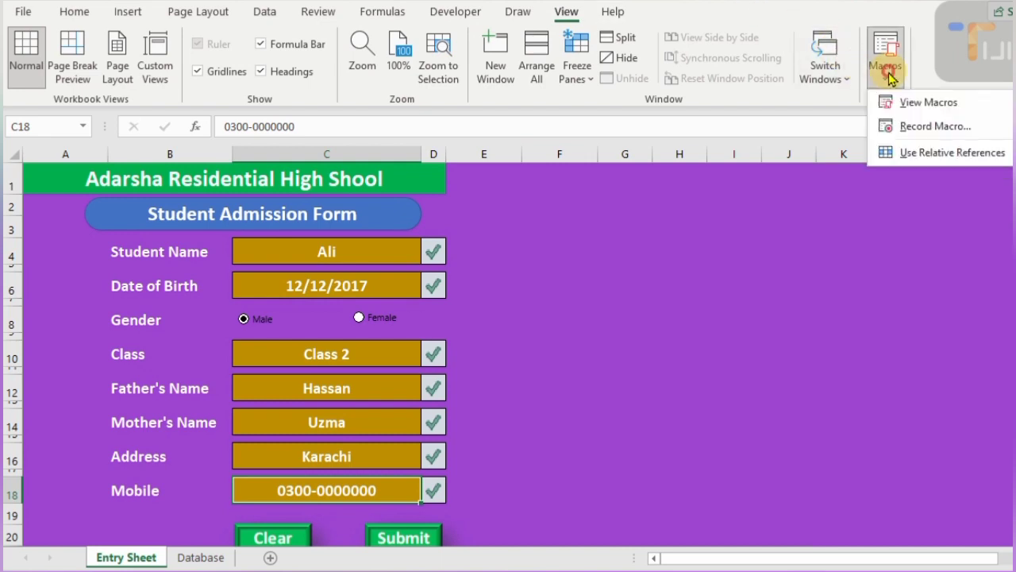
{"action": "left_click", "coordinate": [917, 103]}
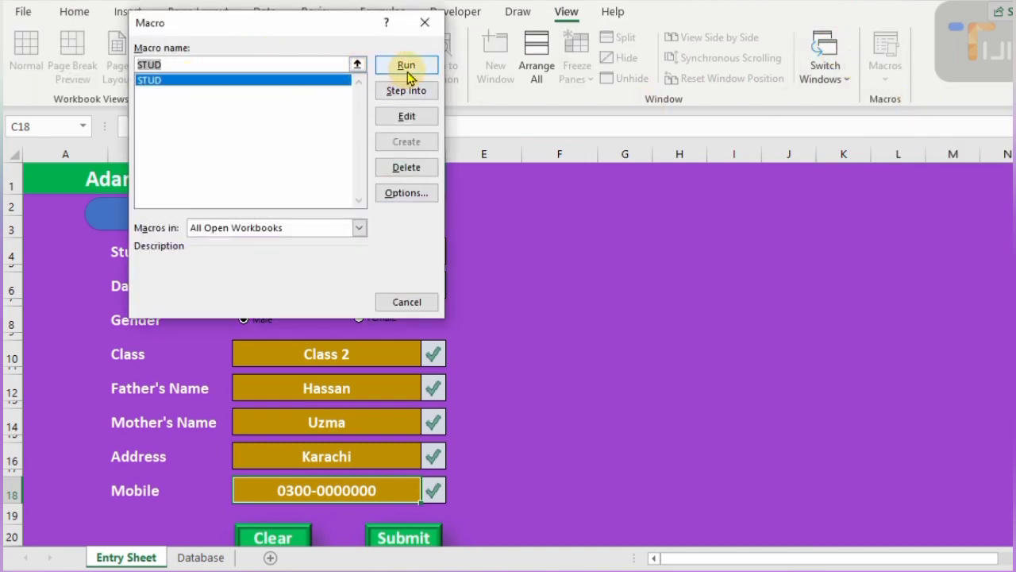
{"action": "left_click", "coordinate": [423, 21]}
{"action": "scroll", "coordinate": [452, 455], "scroll_direction": "down", "scroll_amount": 2}
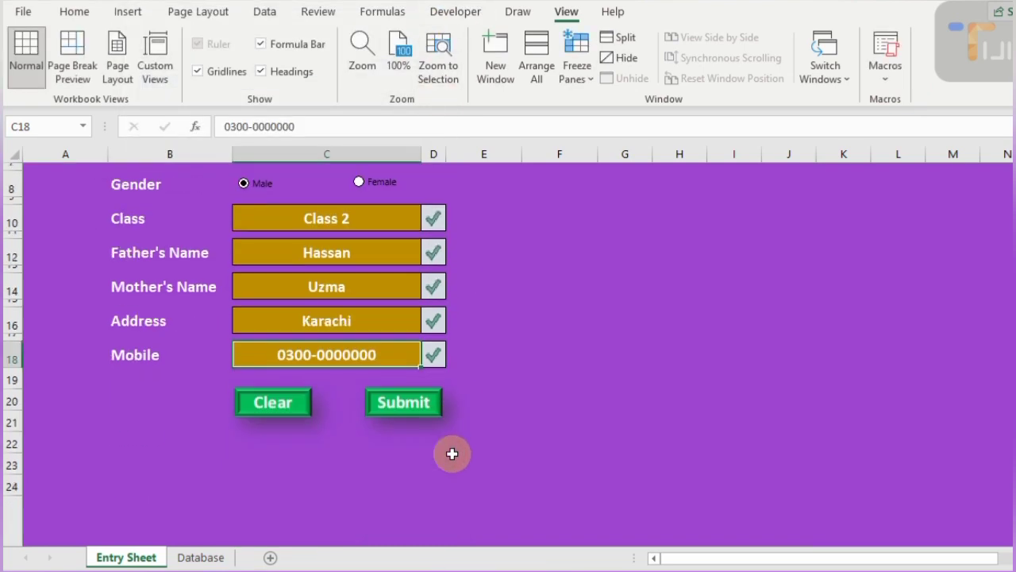
- Assign the STUD macro to the Submit button picture
{"action": "right_click", "coordinate": [396, 405]}
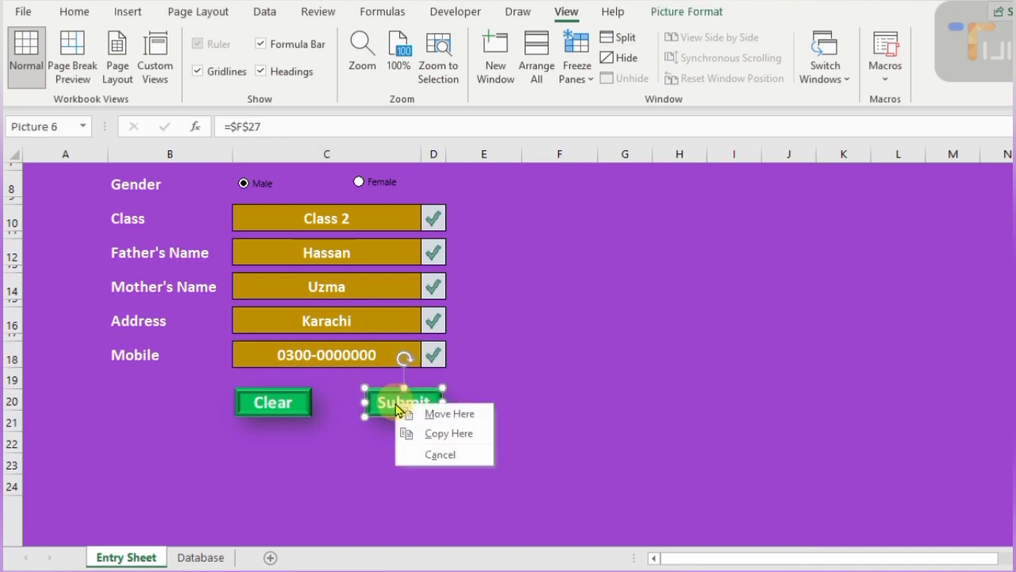
{"action": "right_click", "coordinate": [388, 407]}
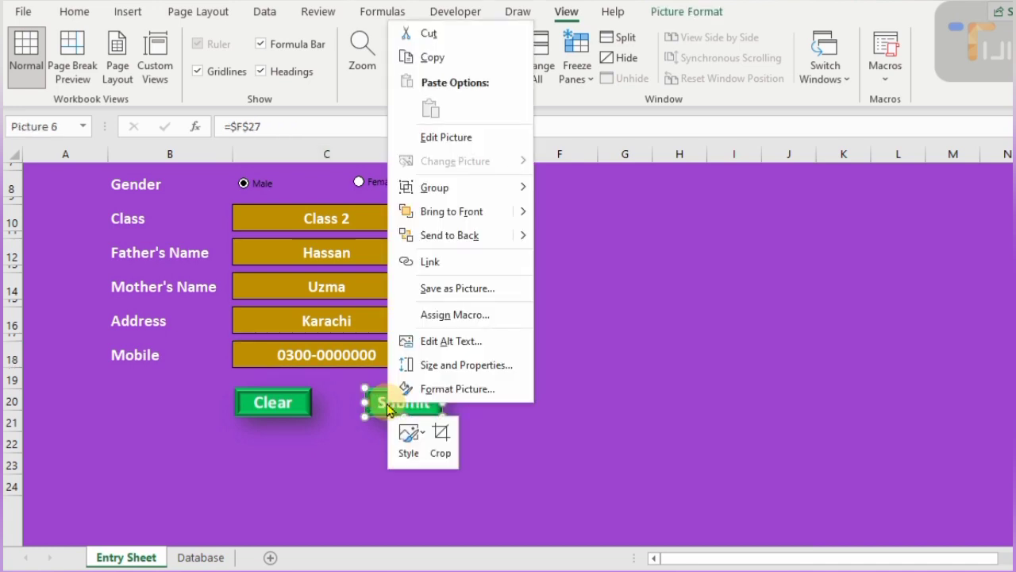
{"action": "left_click", "coordinate": [461, 315]}
{"action": "left_click", "coordinate": [321, 216]}
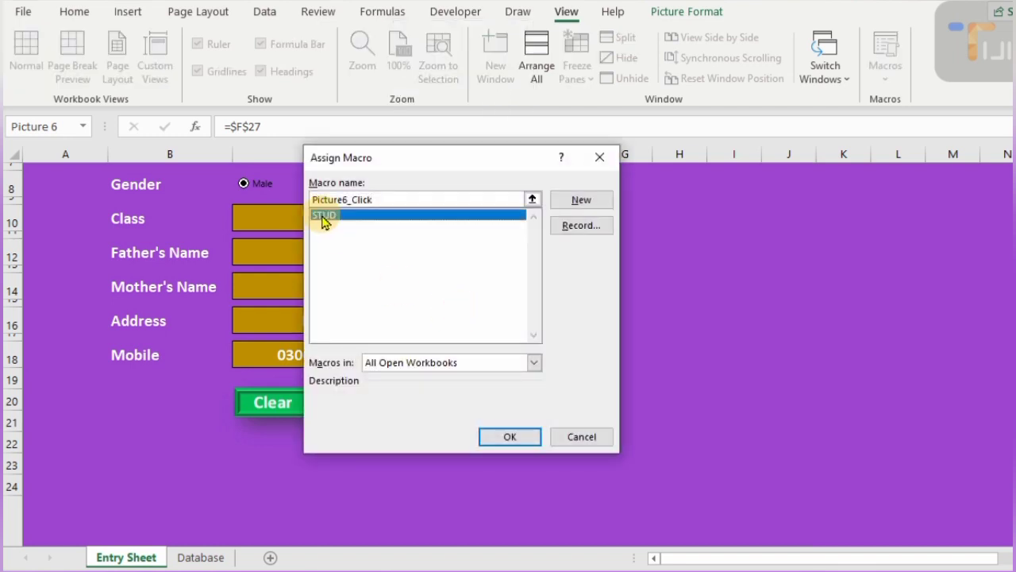
{"action": "left_click", "coordinate": [508, 439]}
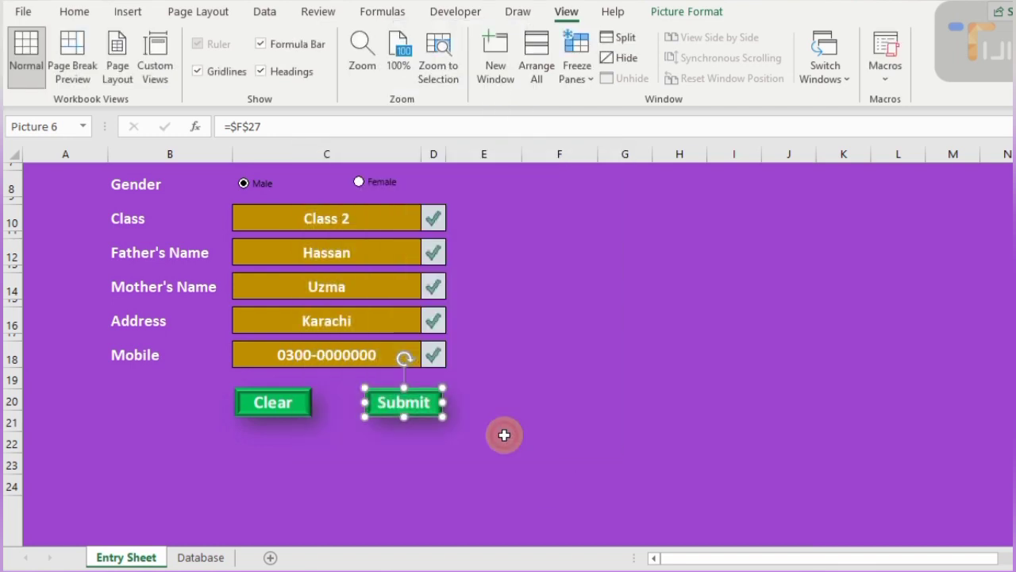
{"action": "left_click", "coordinate": [515, 378]}
- Submit the form, check the new Class 2 record on the Database sheet, and return to the Entry Sheet
{"action": "left_click", "coordinate": [413, 405]}
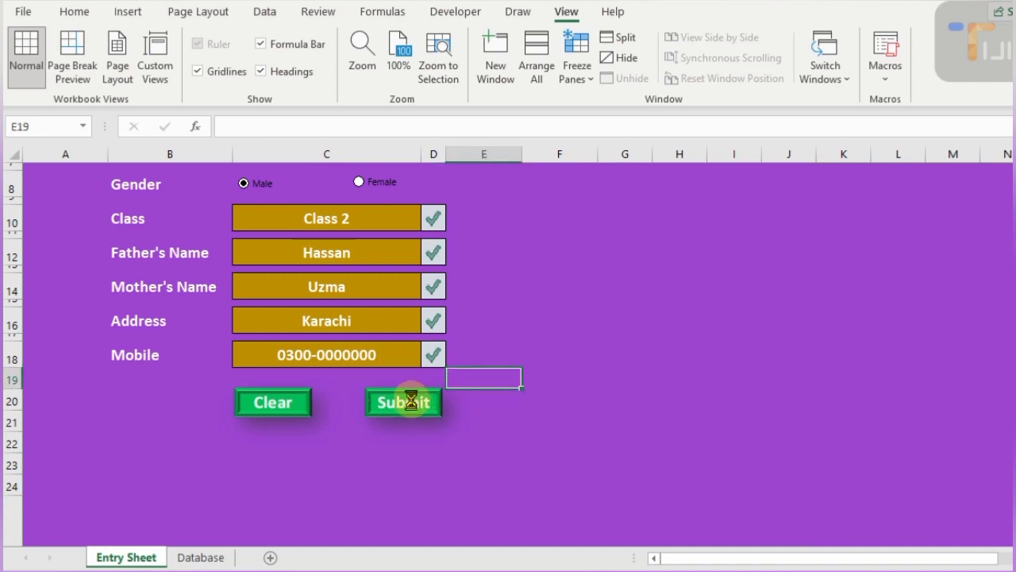
{"action": "left_click", "coordinate": [200, 556]}
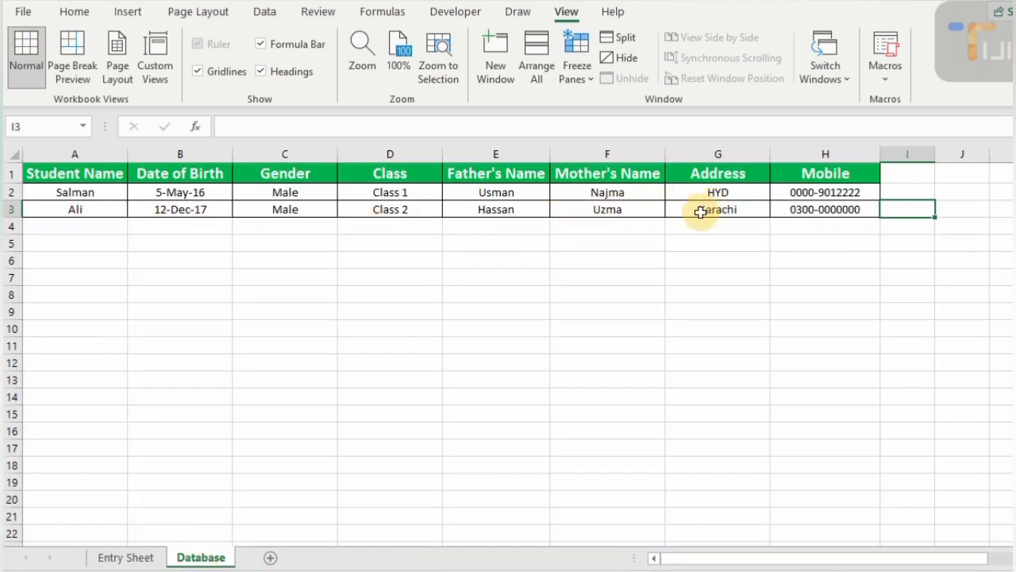
{"action": "left_click", "coordinate": [125, 556]}
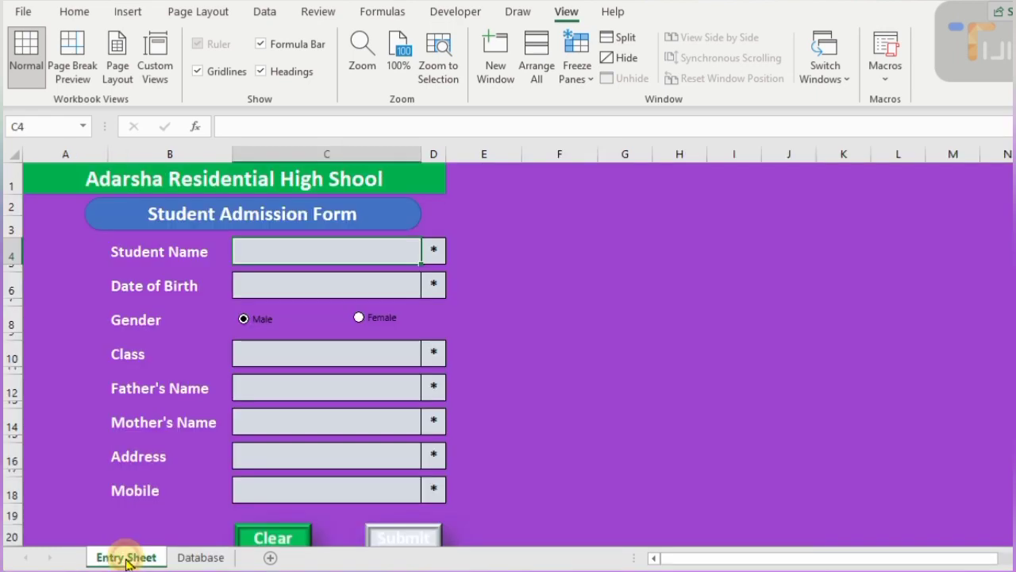
- Enter the student's name and birth date 3-9-2018, and choose Class 3 from the dropdown
{"action": "type", "text": "Nasir"}
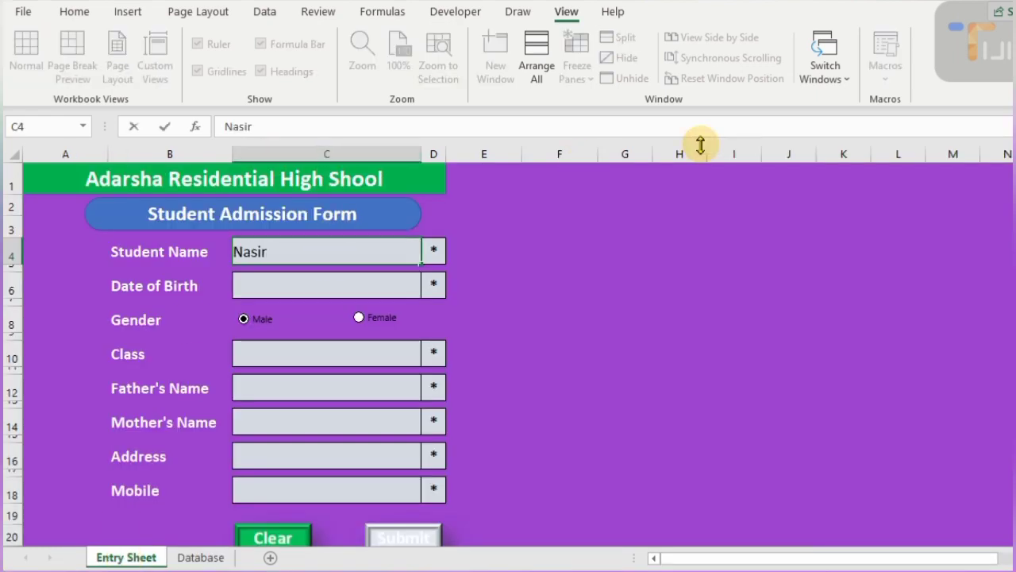
{"action": "key", "text": "Return"}
{"action": "type", "text": "3-"}
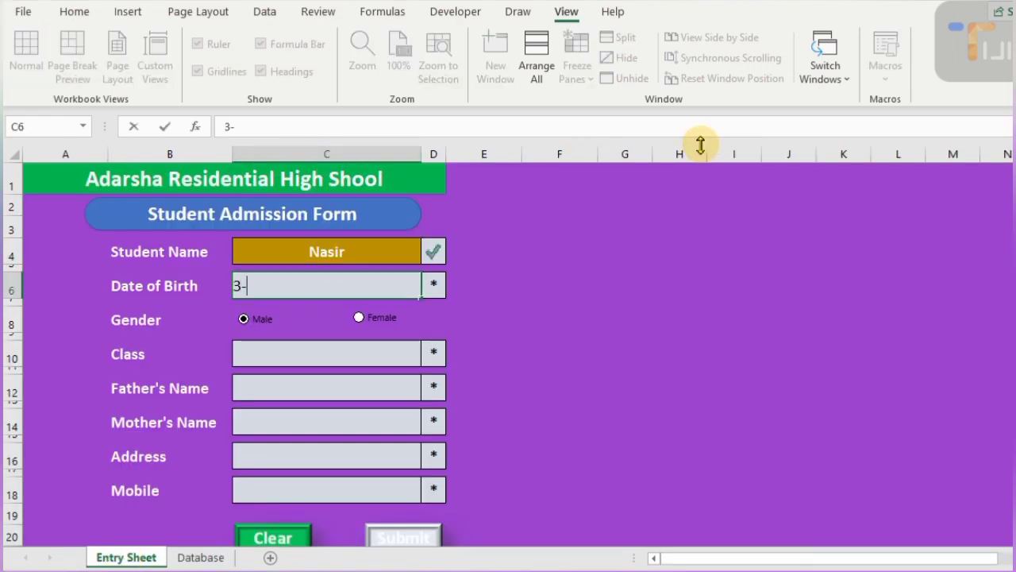
{"action": "type", "text": "9-2019"}
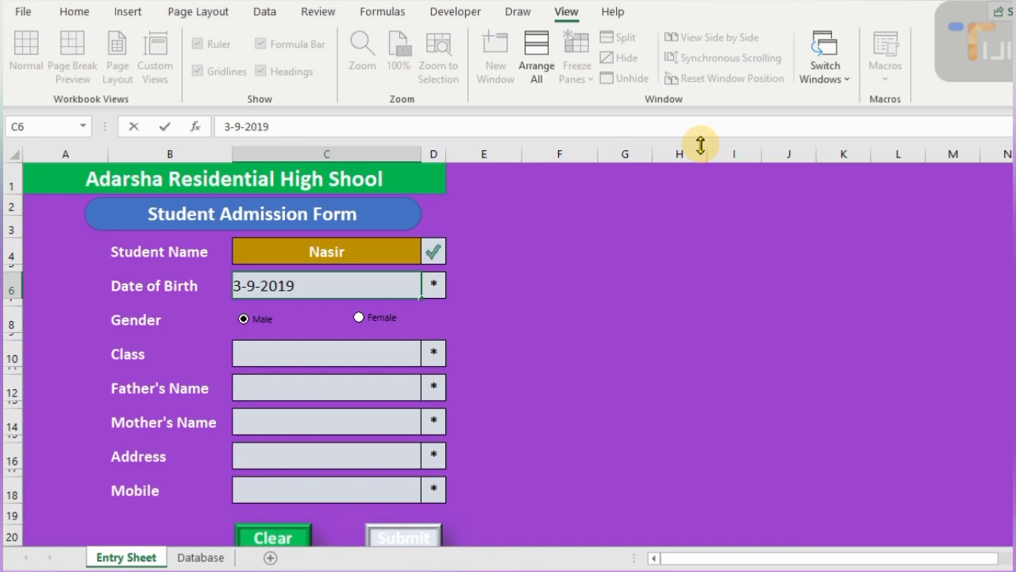
{"action": "left_click", "coordinate": [363, 358]}
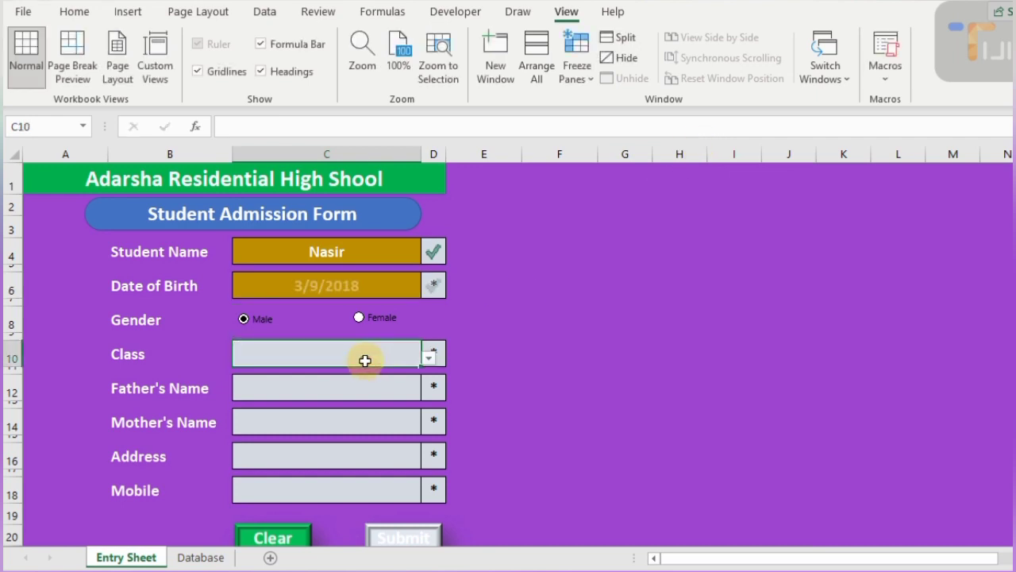
{"action": "left_click", "coordinate": [429, 357]}
{"action": "left_click", "coordinate": [352, 395]}
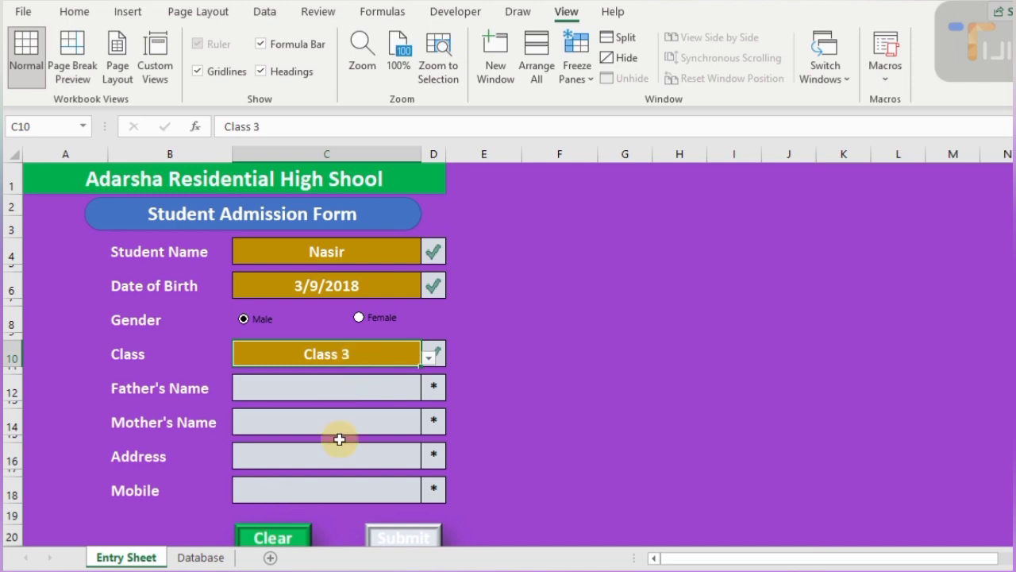
{"action": "left_click", "coordinate": [341, 384]}
- Enter the father's and mother's names, Peshawar as the address, and the mobile number
{"action": "type", "text": "Kamil"}
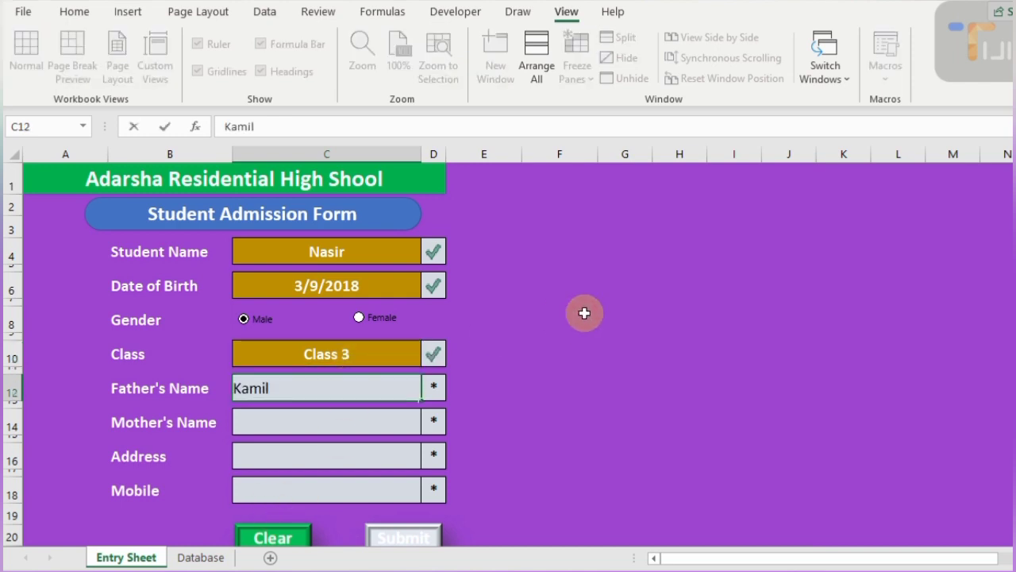
{"action": "key", "text": "Return"}
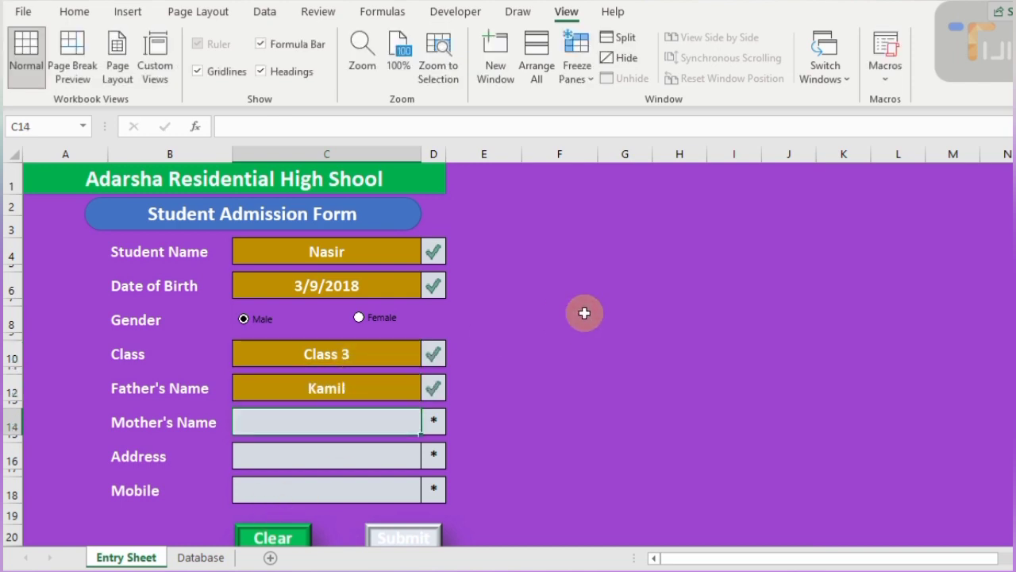
{"action": "type", "text": "Salama"}
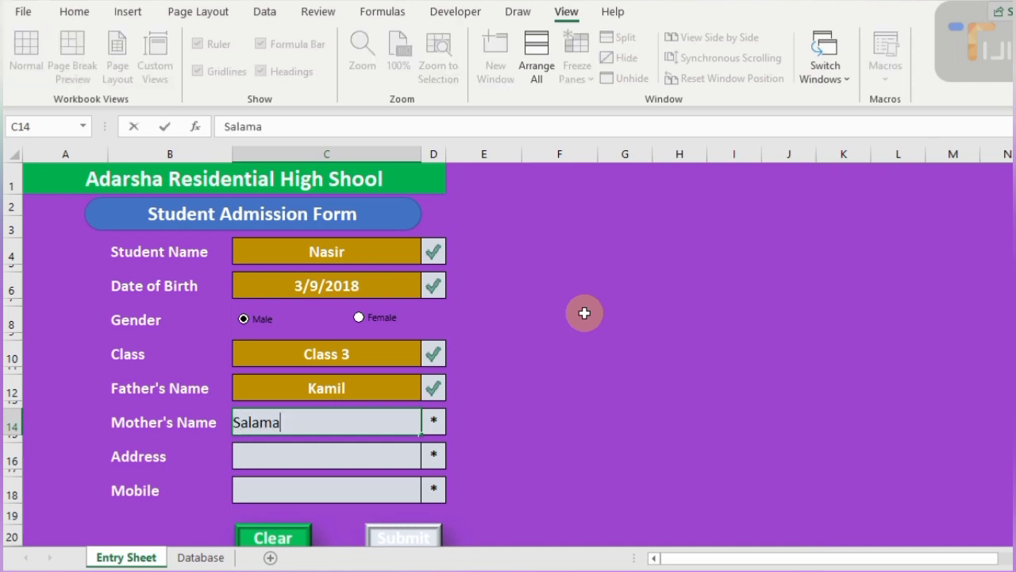
{"action": "key", "text": "BackSpace"}
{"action": "key", "text": "BackSpace"}
{"action": "key", "text": "BackSpace"}
{"action": "key", "text": "Return"}
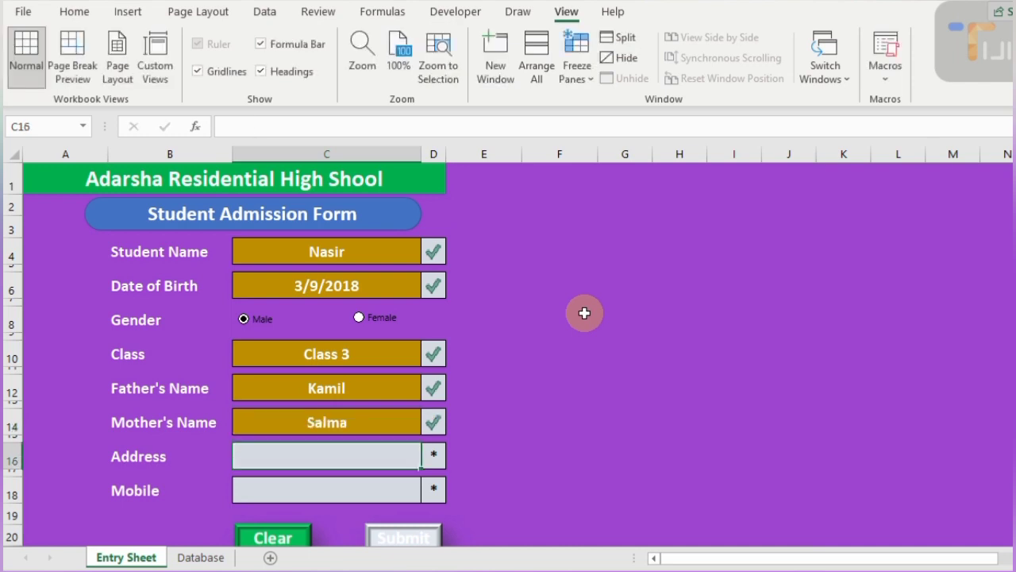
{"action": "type", "text": "Peshawer"}
{"action": "key", "text": "Return"}
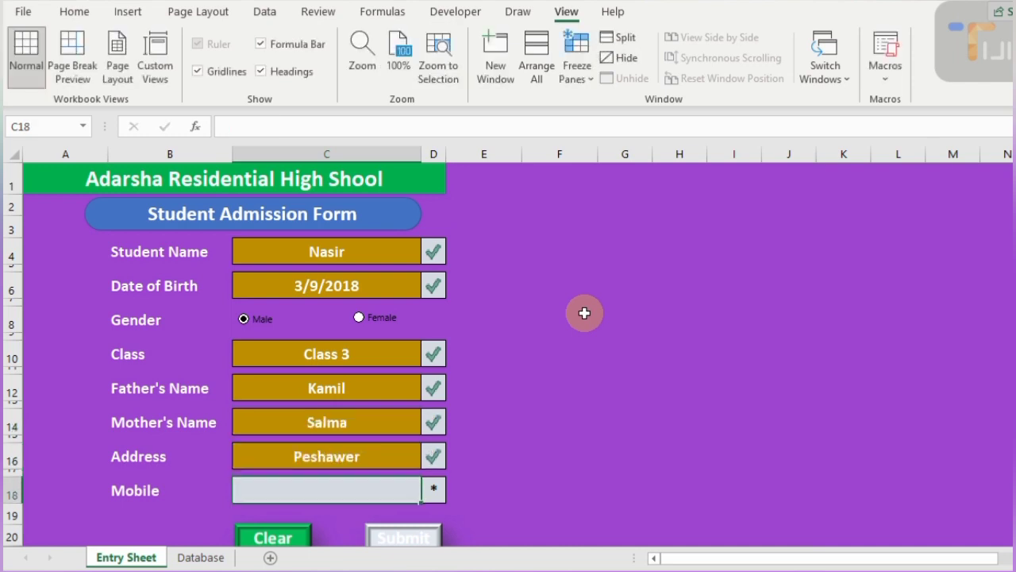
{"action": "key", "text": "Up"}
{"action": "type", "text": "Peshawar"}
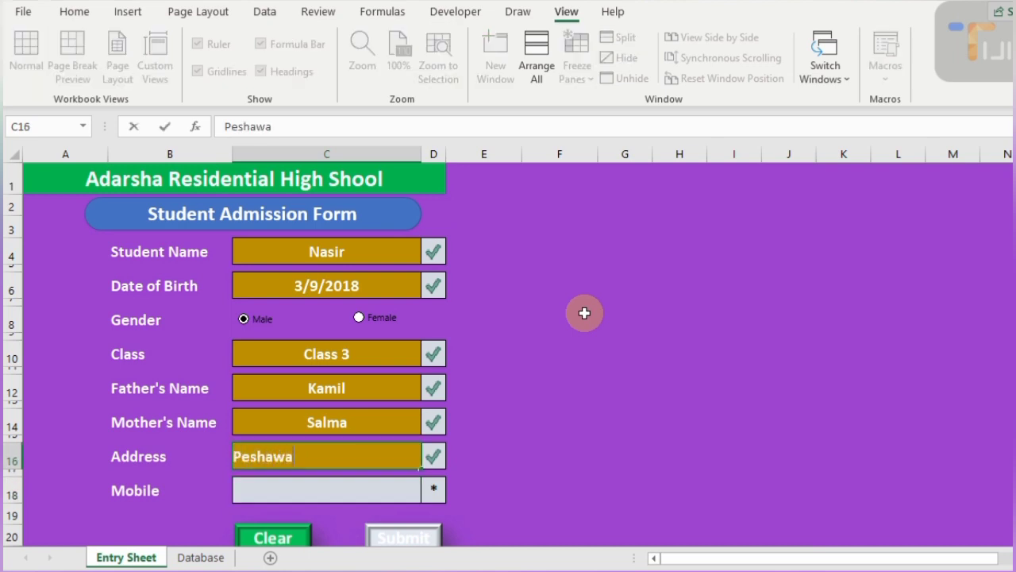
{"action": "key", "text": "Return"}
{"action": "type", "text": "0305-90000000"}
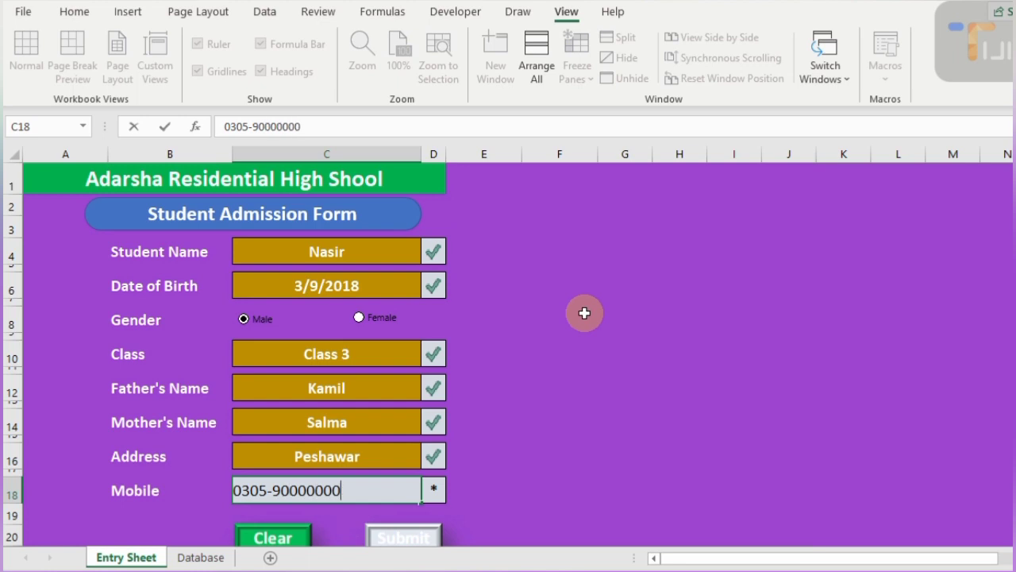
{"action": "key", "text": "ctrl+Return"}
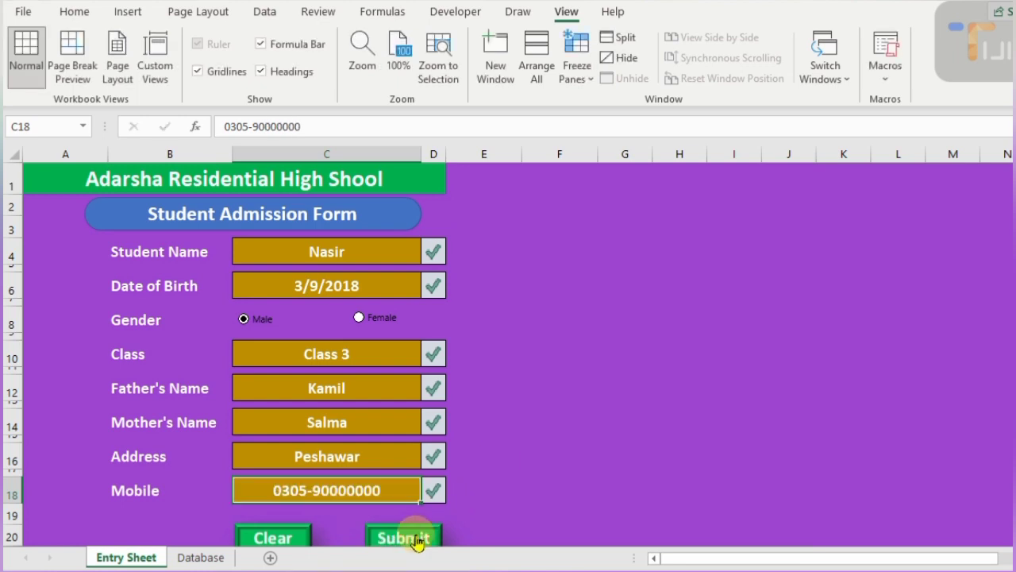
- Submit the Class 3 student, verify the new Database row, and return to the cleared Entry Sheet
{"action": "scroll", "coordinate": [489, 457], "scroll_direction": "down", "scroll_amount": 2}
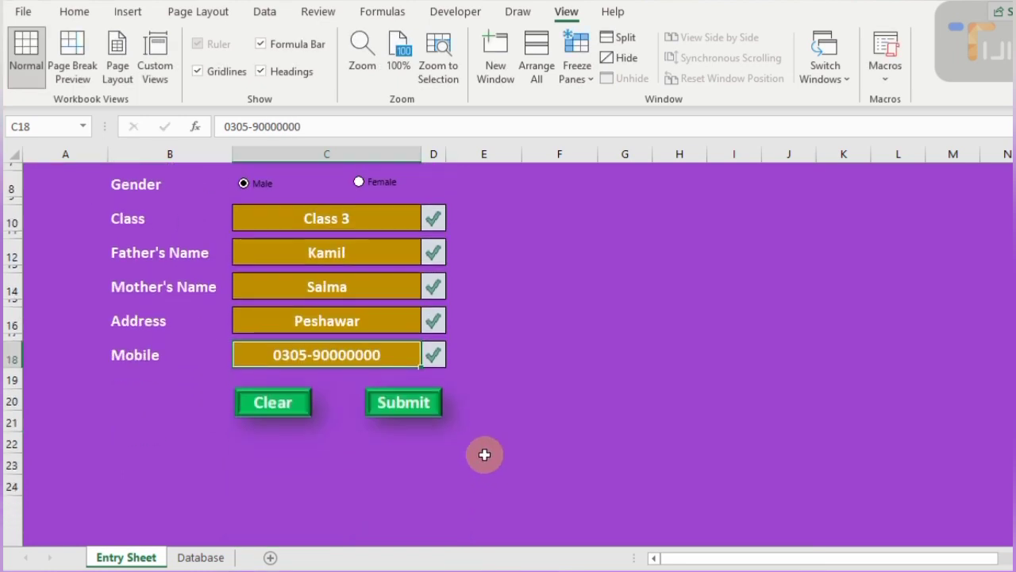
{"action": "left_click", "coordinate": [395, 410]}
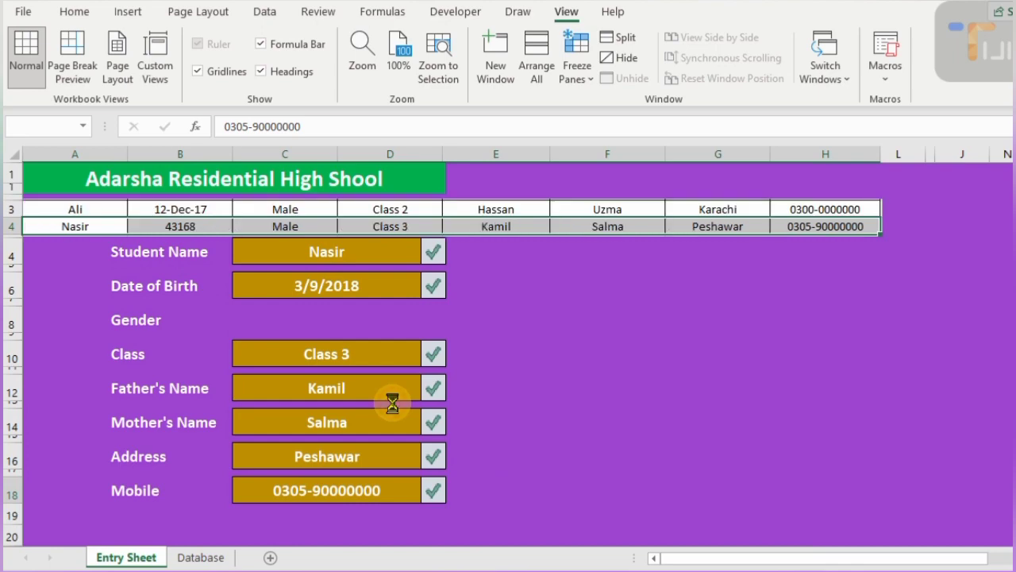
{"action": "left_click", "coordinate": [201, 557]}
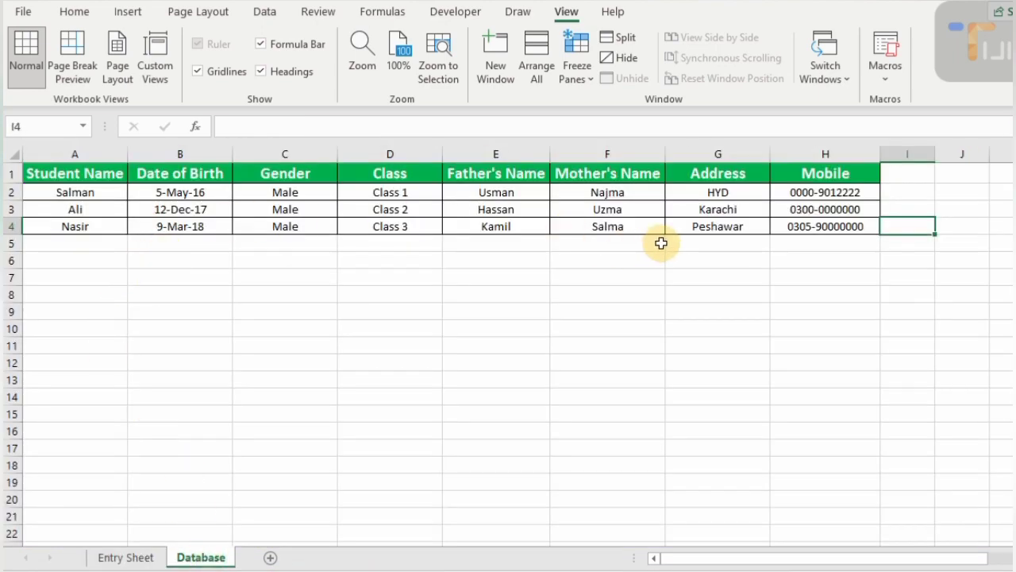
{"action": "left_click", "coordinate": [129, 559]}
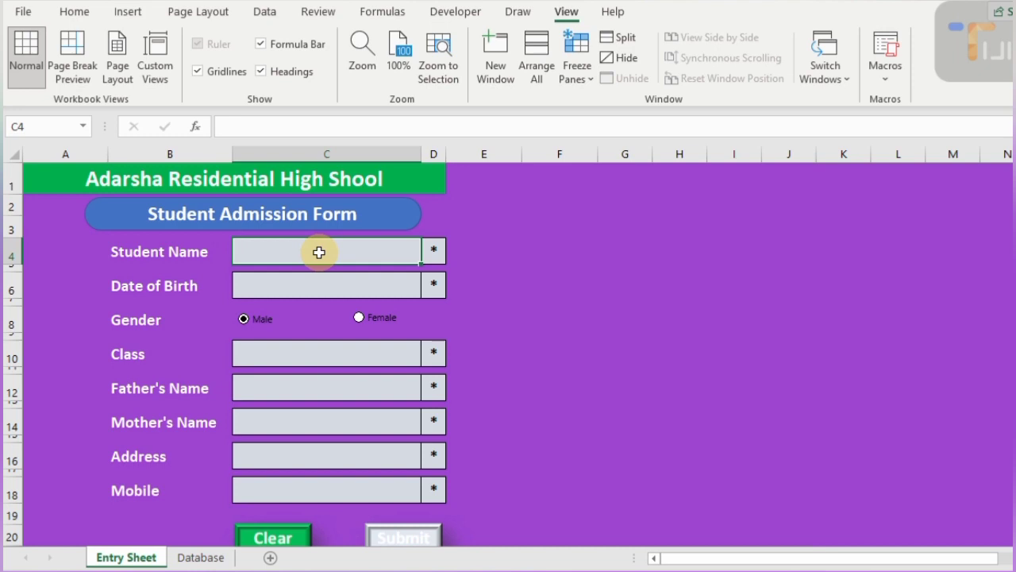
- Select the whole admission form range A1:E21 on the Home tab
{"action": "left_click", "coordinate": [73, 11]}
{"action": "left_click_drag", "start_coordinate": [45, 163], "coordinate": [498, 350]}
{"action": "scroll", "coordinate": [592, 283], "scroll_direction": "up", "scroll_amount": 4}
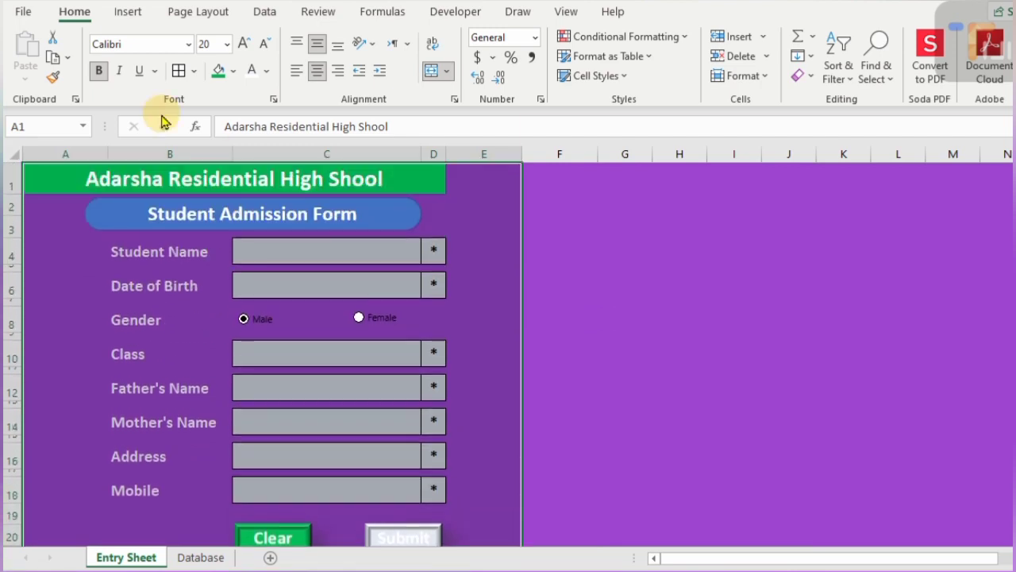
- Apply a white outline border to the form via More Borders, then deselect to check it
{"action": "left_click", "coordinate": [194, 71]}
{"action": "scroll", "coordinate": [238, 538], "scroll_direction": "down", "scroll_amount": 1}
{"action": "left_click", "coordinate": [250, 560]}
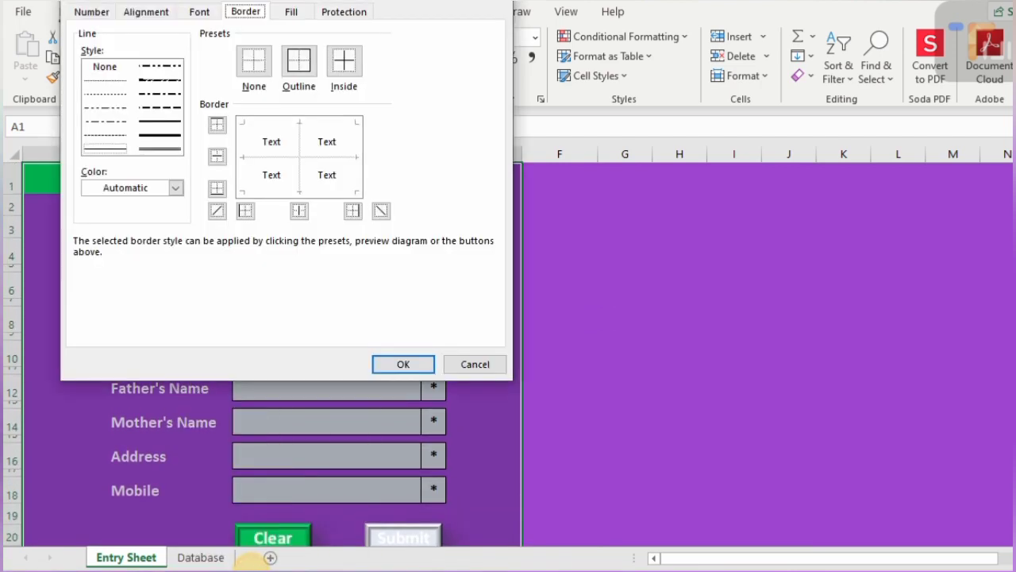
{"action": "left_click", "coordinate": [176, 187]}
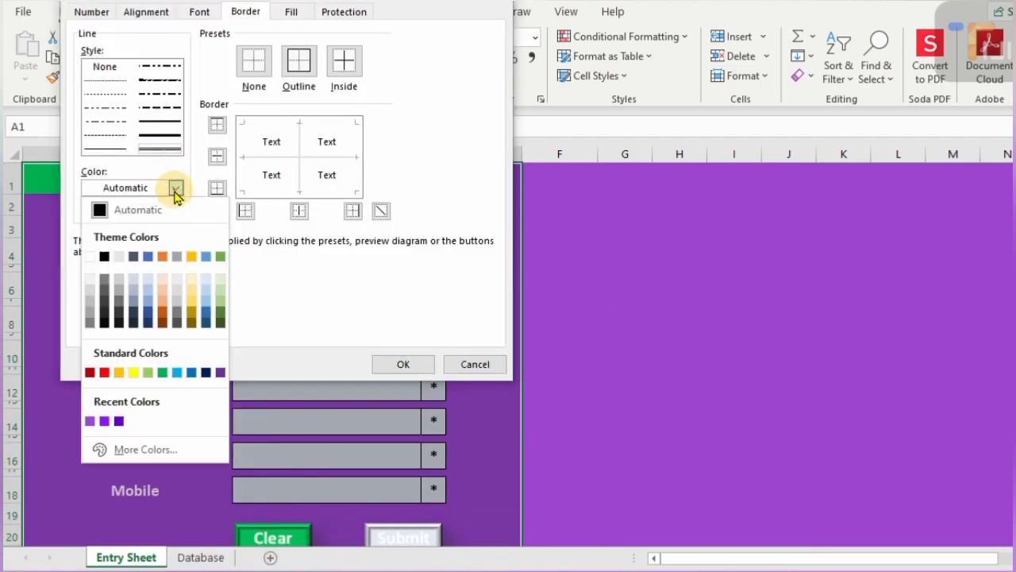
{"action": "left_click", "coordinate": [90, 256]}
{"action": "left_click", "coordinate": [298, 61]}
{"action": "left_click", "coordinate": [402, 364]}
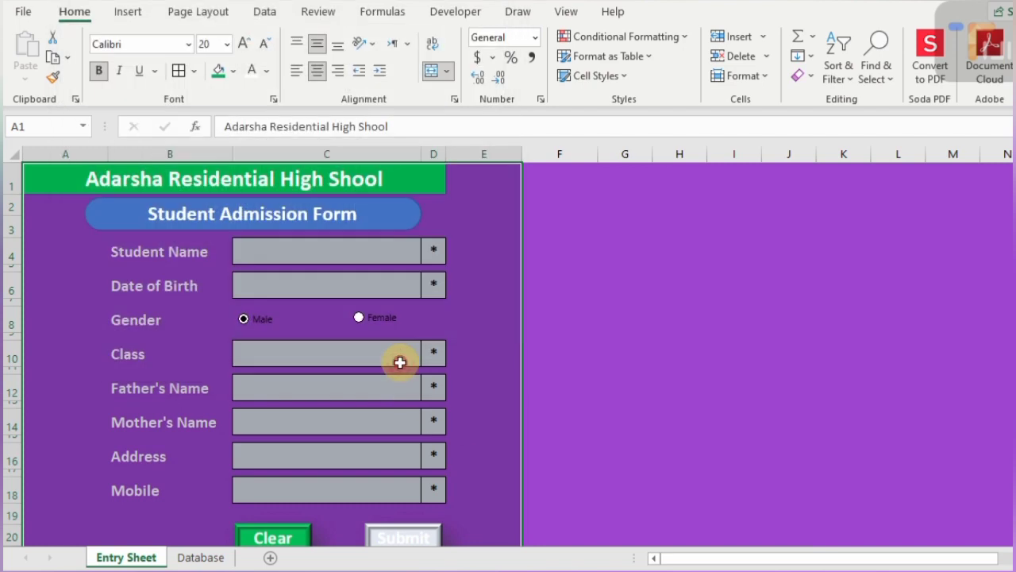
{"action": "left_click", "coordinate": [558, 288]}
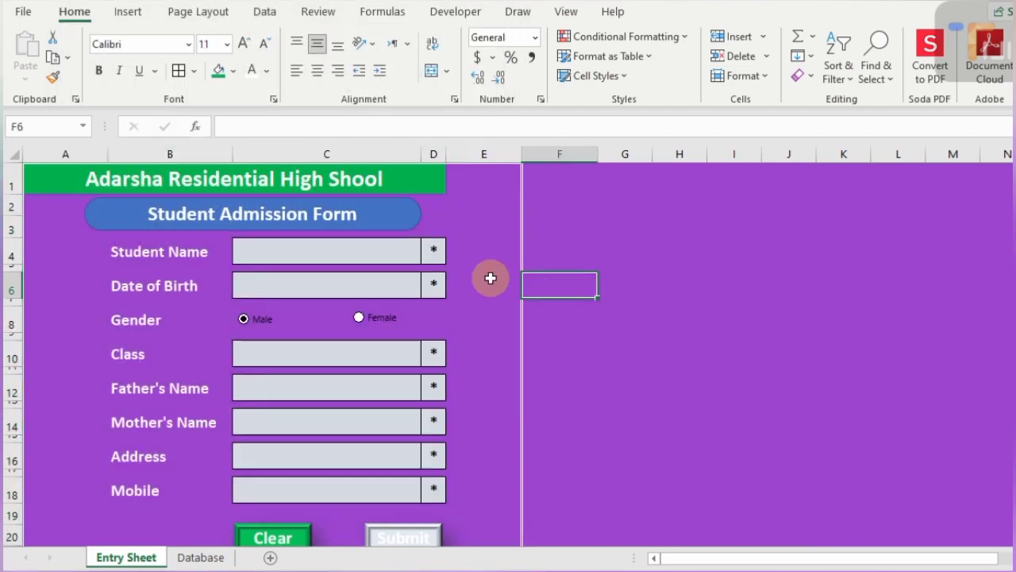
{"action": "scroll", "coordinate": [491, 278], "scroll_direction": "down", "scroll_amount": 4}
{"action": "scroll", "coordinate": [491, 278], "scroll_direction": "up", "scroll_amount": 4}
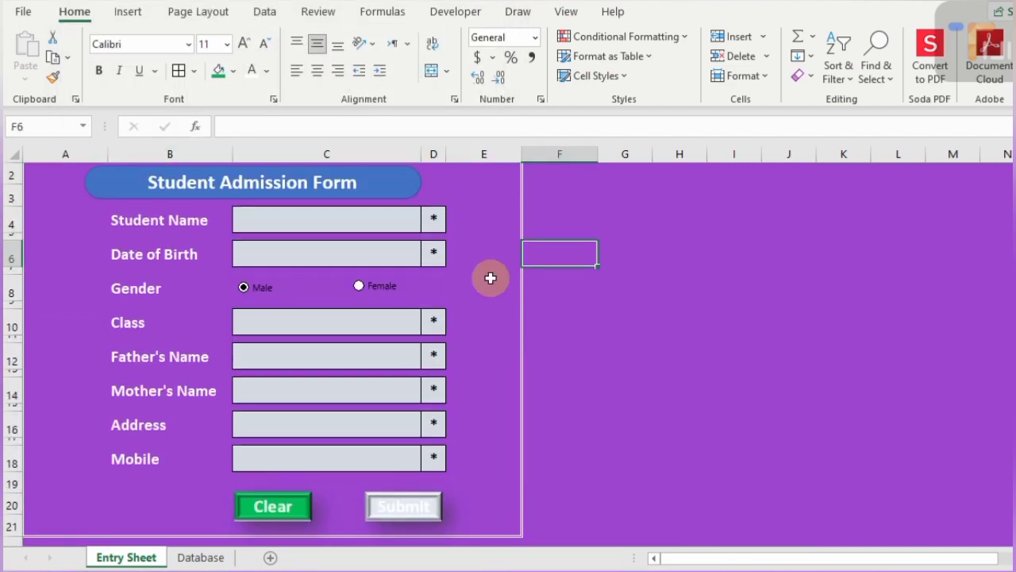
{"action": "left_click", "coordinate": [76, 530]}
{"action": "scroll", "coordinate": [216, 404], "scroll_direction": "up", "scroll_amount": 1}
- Freeze panes at cell E20 so columns A–D and rows 1–19 stay fixed
{"action": "left_click", "coordinate": [567, 11]}
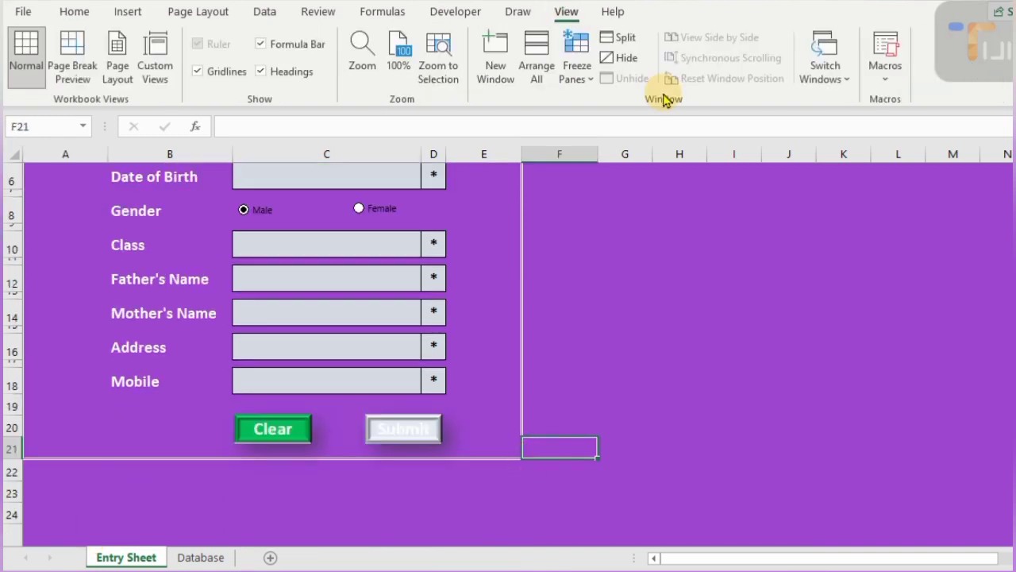
{"action": "left_click", "coordinate": [577, 68]}
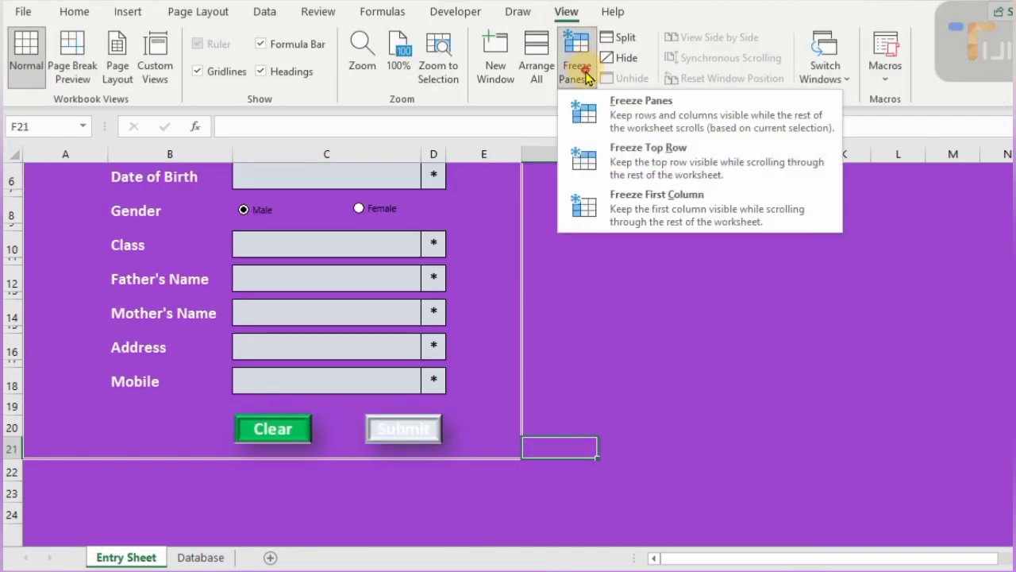
{"action": "left_click", "coordinate": [635, 125]}
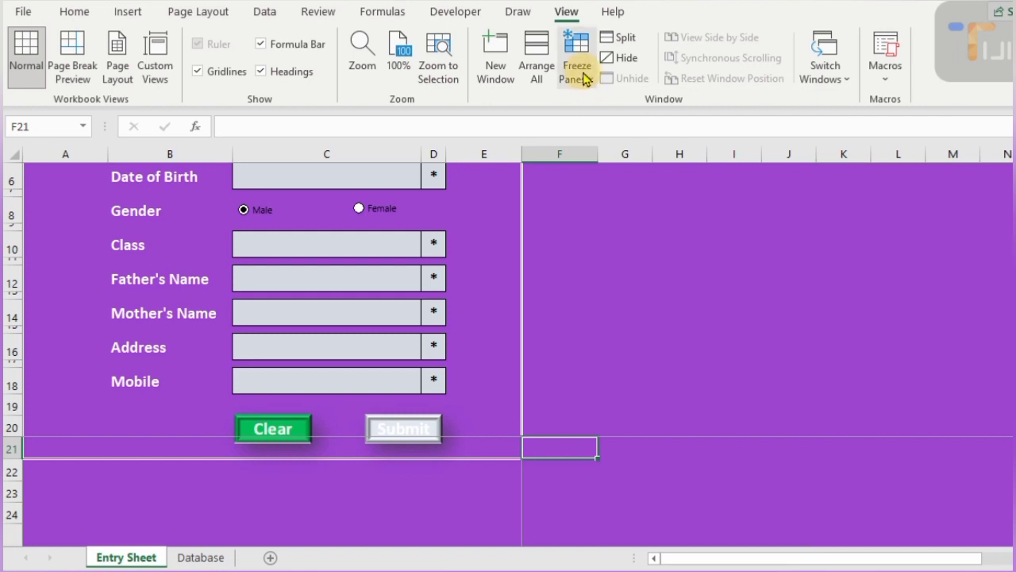
{"action": "scroll", "coordinate": [608, 190], "scroll_direction": "up", "scroll_amount": 2}
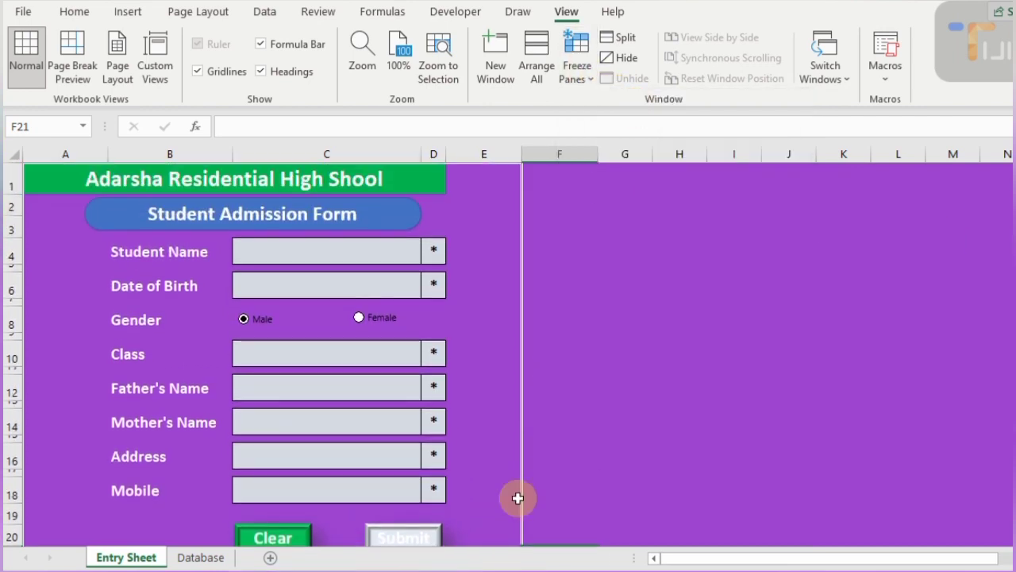
{"action": "left_click", "coordinate": [538, 527]}
{"action": "left_click", "coordinate": [494, 531]}
{"action": "left_click", "coordinate": [578, 70]}
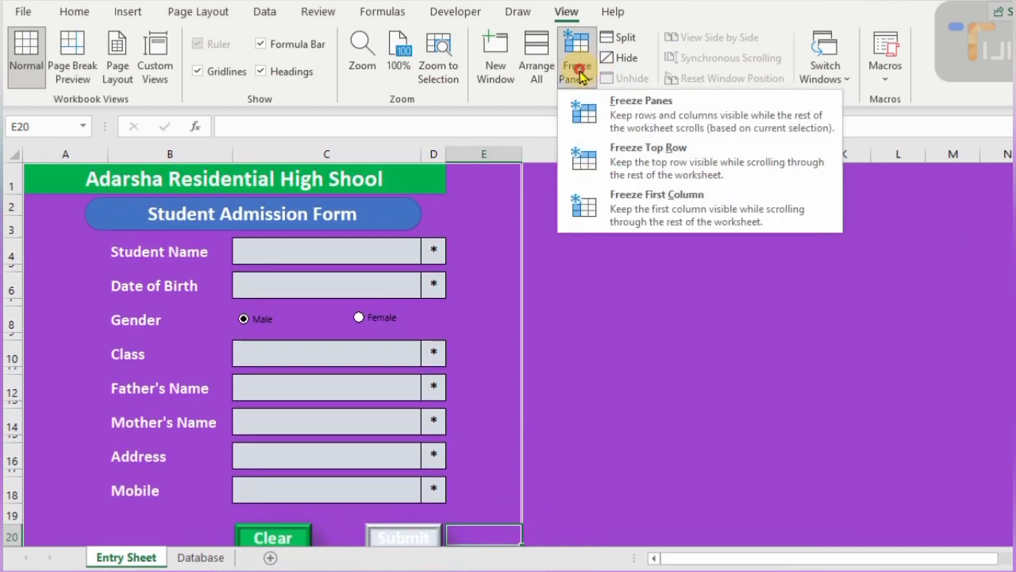
{"action": "left_click", "coordinate": [651, 116]}
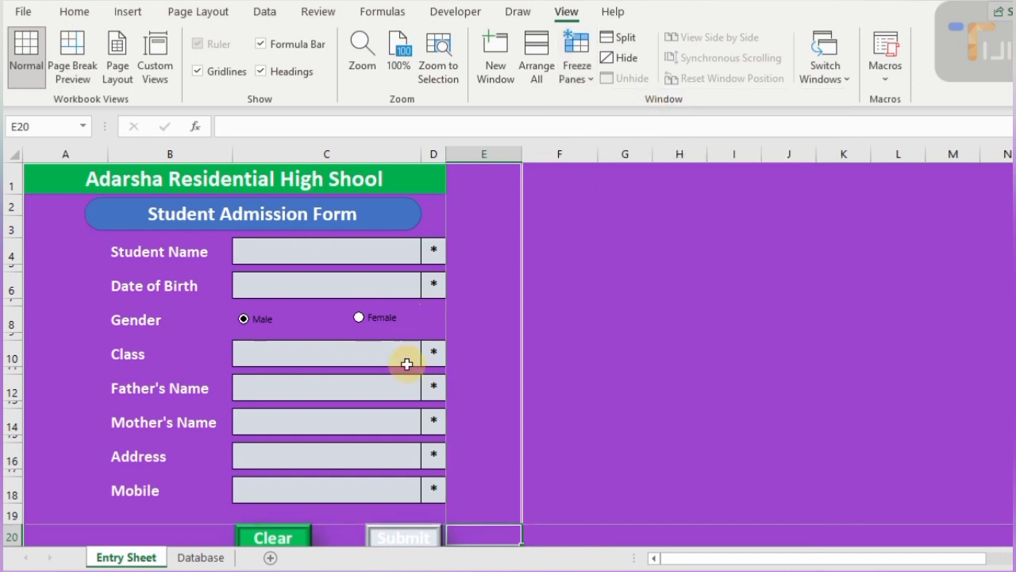
- Test the frozen form with arrow keys, then return to the Student Name field
{"action": "key", "text": "Right"}
{"action": "key", "text": "Right"}
{"action": "key", "text": "Right"}
{"action": "key", "text": "Right"}
{"action": "key", "text": "Right"}
{"action": "key", "text": "Right"}
{"action": "key", "text": "Right"}
{"action": "key", "text": "Right"}
{"action": "key", "text": "Right"}
{"action": "key", "text": "Right"}
{"action": "key", "text": "Right"}
{"action": "key", "text": "Right"}
{"action": "key", "text": "Right"}
{"action": "key", "text": "Right"}
{"action": "key", "text": "Right"}
{"action": "key", "text": "Right"}
{"action": "key", "text": "Right"}
{"action": "key", "text": "Right"}
{"action": "key", "text": "Right"}
{"action": "key", "text": "Right"}
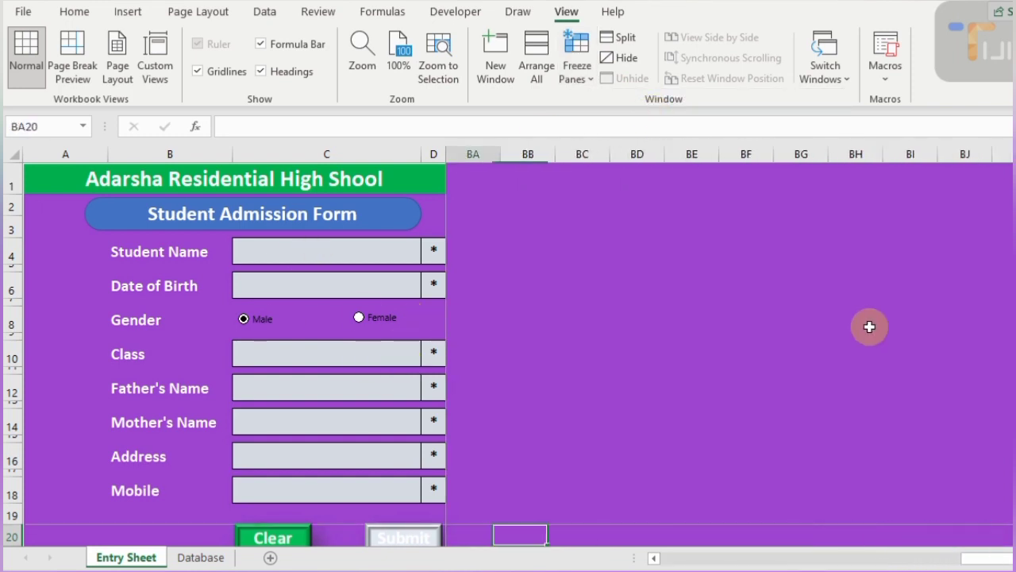
{"action": "key", "text": "Left"}
{"action": "key", "text": "Left"}
{"action": "key", "text": "Left"}
{"action": "key", "text": "Left"}
{"action": "key", "text": "Left"}
{"action": "key", "text": "Left"}
{"action": "key", "text": "Left"}
{"action": "key", "text": "Left"}
{"action": "key", "text": "Left"}
{"action": "key", "text": "Left"}
{"action": "key", "text": "Left"}
{"action": "key", "text": "Left"}
{"action": "key", "text": "Left"}
{"action": "key", "text": "Left"}
{"action": "key", "text": "Left"}
{"action": "key", "text": "Left"}
{"action": "key", "text": "Left"}
{"action": "key", "text": "Left"}
{"action": "key", "text": "Left"}
{"action": "key", "text": "Left"}
{"action": "key", "text": "Down"}
{"action": "key", "text": "Down"}
{"action": "key", "text": "Down"}
{"action": "key", "text": "Down"}
{"action": "key", "text": "Down"}
{"action": "key", "text": "Down"}
{"action": "key", "text": "Down"}
{"action": "key", "text": "Down"}
{"action": "key", "text": "Down"}
{"action": "key", "text": "Down"}
{"action": "key", "text": "Down"}
{"action": "key", "text": "Down"}
{"action": "key", "text": "Down"}
{"action": "key", "text": "Down"}
{"action": "key", "text": "Down"}
{"action": "key", "text": "Down"}
{"action": "key", "text": "Down"}
{"action": "key", "text": "Down"}
{"action": "key", "text": "Down"}
{"action": "key", "text": "Down"}
{"action": "key", "text": "Up"}
{"action": "key", "text": "Up"}
{"action": "key", "text": "Up"}
{"action": "key", "text": "Up"}
{"action": "key", "text": "Up"}
{"action": "key", "text": "Up"}
{"action": "key", "text": "Up"}
{"action": "key", "text": "Up"}
{"action": "key", "text": "Up"}
{"action": "key", "text": "Up"}
{"action": "key", "text": "Up"}
{"action": "key", "text": "Up"}
{"action": "key", "text": "Up"}
{"action": "key", "text": "Up"}
{"action": "key", "text": "Up"}
{"action": "key", "text": "Up"}
{"action": "key", "text": "Up"}
{"action": "key", "text": "Up"}
{"action": "key", "text": "Up"}
{"action": "key", "text": "Up"}
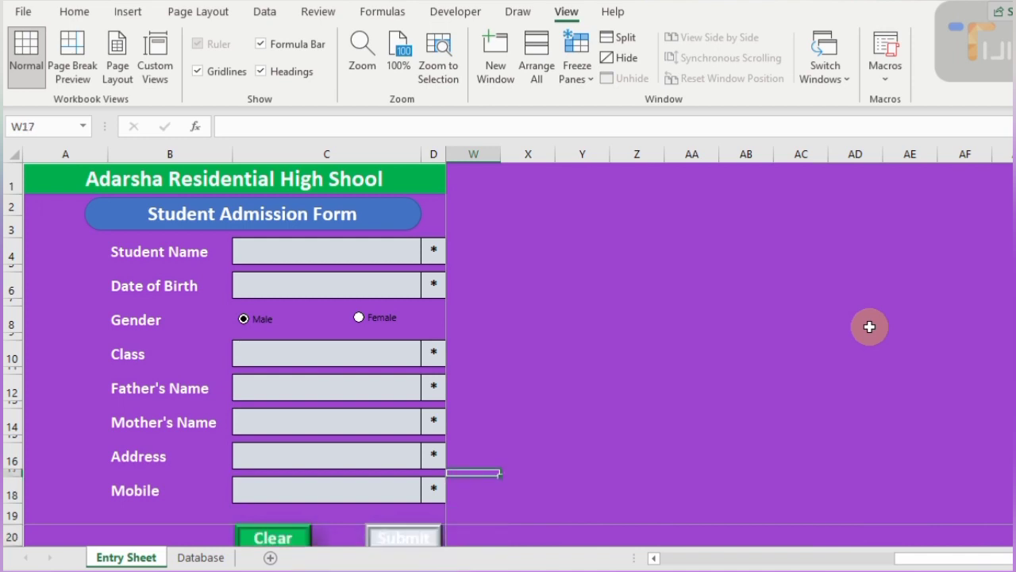
{"action": "left_click_drag", "start_coordinate": [474, 154], "coordinate": [447, 221]}
{"action": "key", "text": "Home"}
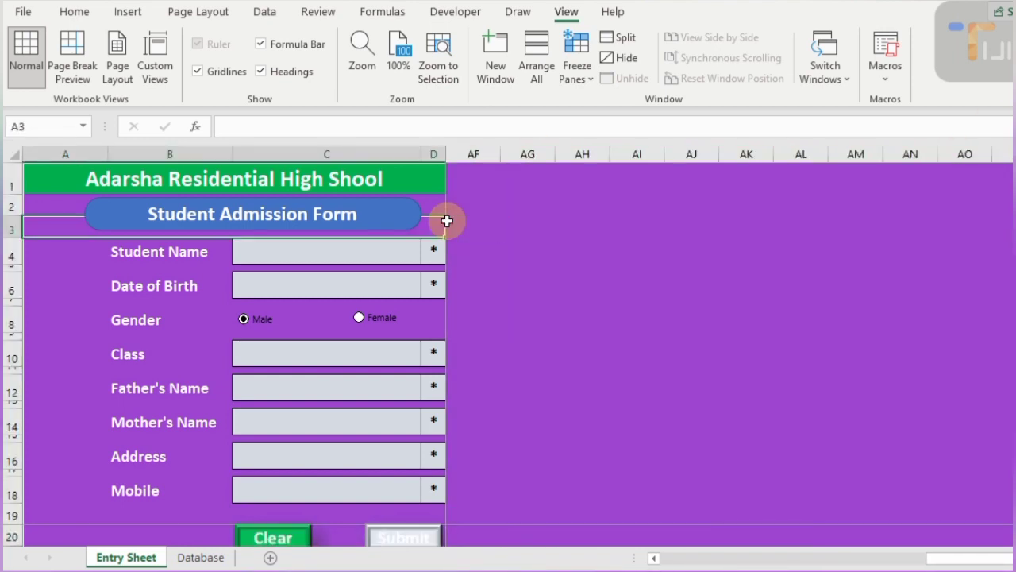
{"action": "key", "text": "Down"}
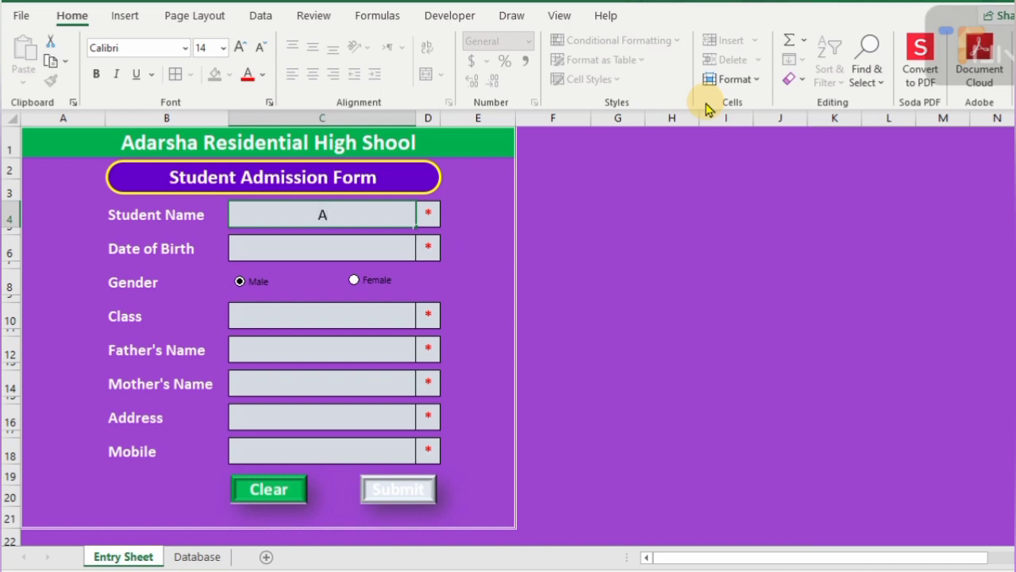
- Enter the student's name, birth date 3-4-2018, Female gender, and Class 2 from the dropdown
{"action": "type", "text": "Aaima"}
{"action": "key", "text": "Return"}
{"action": "type", "text": "3"}
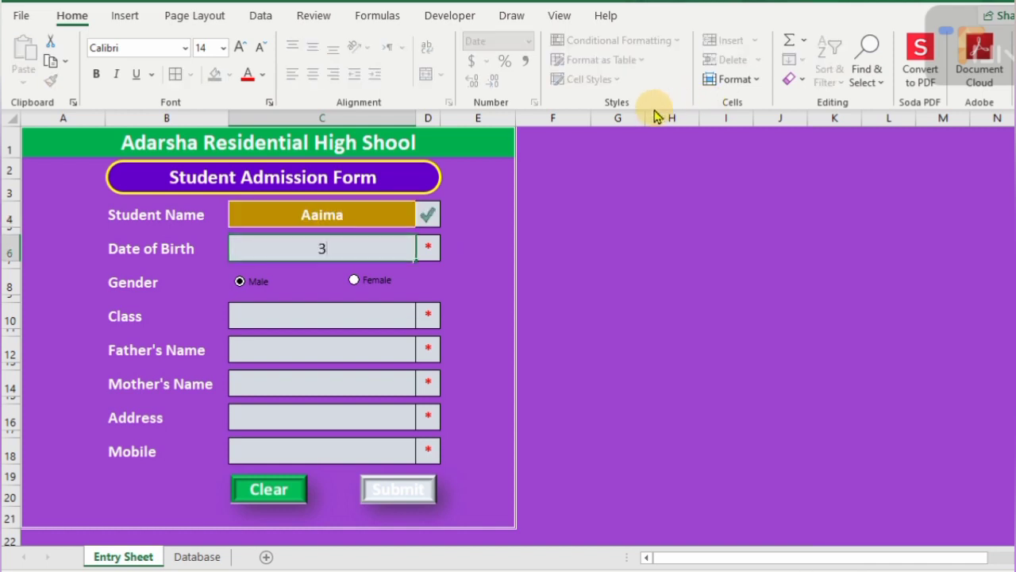
{"action": "type", "text": "-4-2018"}
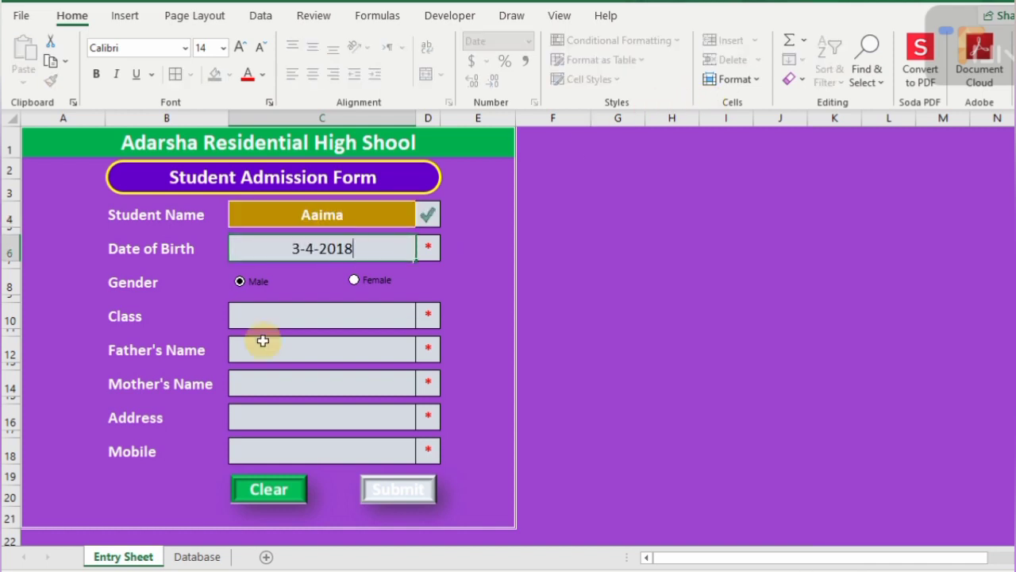
{"action": "left_click", "coordinate": [354, 280]}
{"action": "left_click", "coordinate": [331, 318]}
{"action": "left_click", "coordinate": [425, 318]}
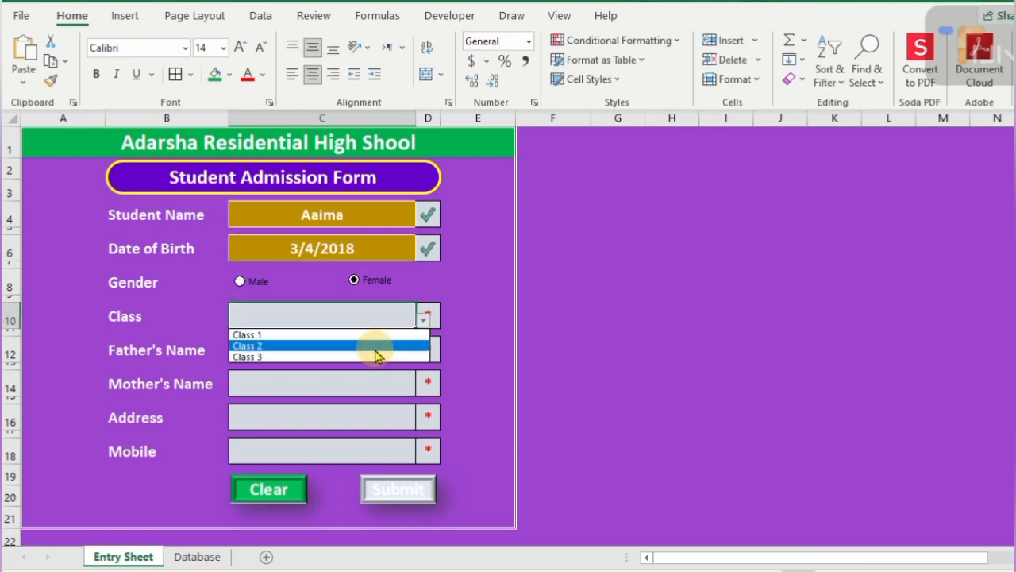
{"action": "left_click", "coordinate": [379, 346]}
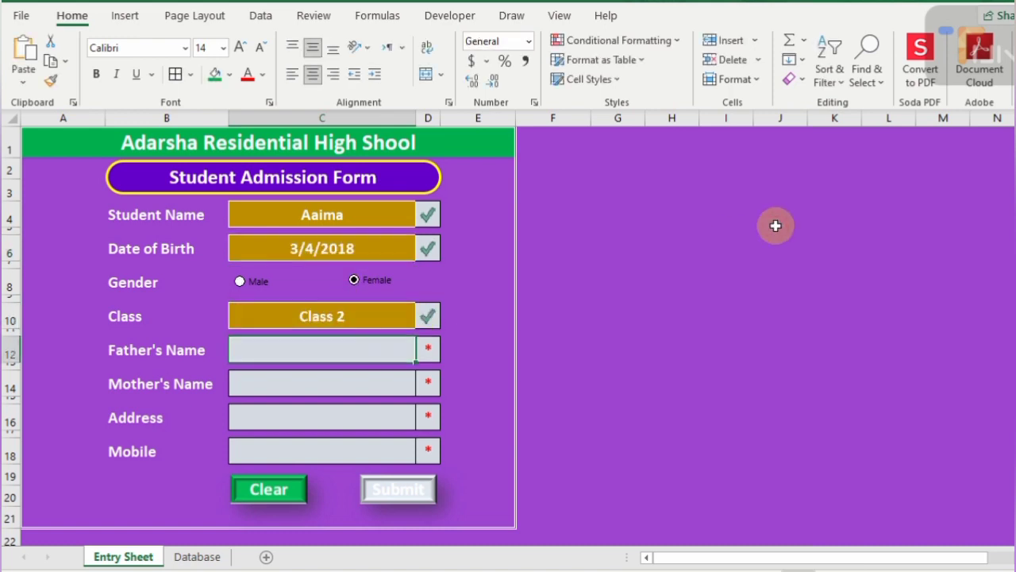
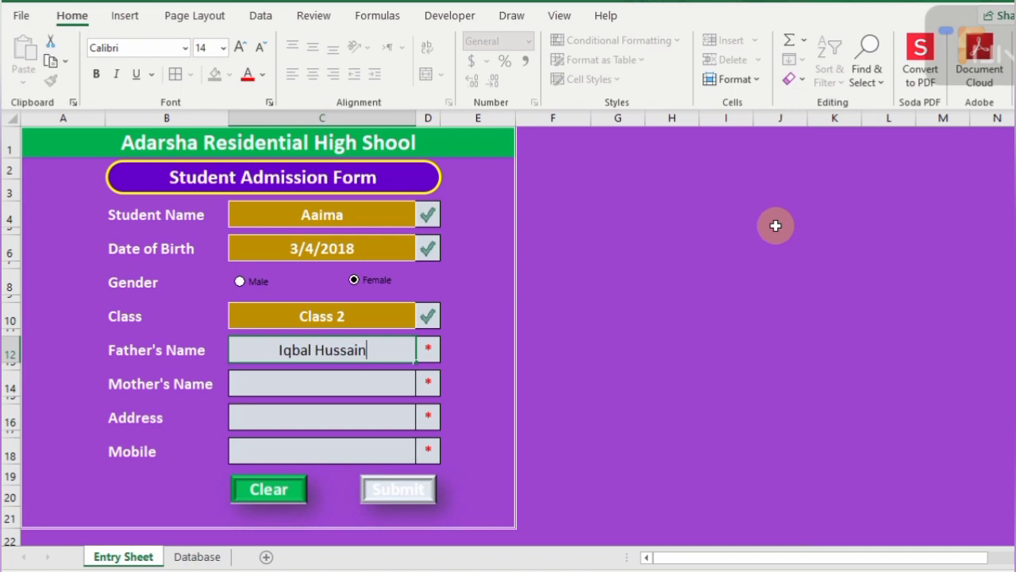
- Enter the father's and mother's names, HYD as the address, and the mobile number
{"action": "key", "text": "Return"}
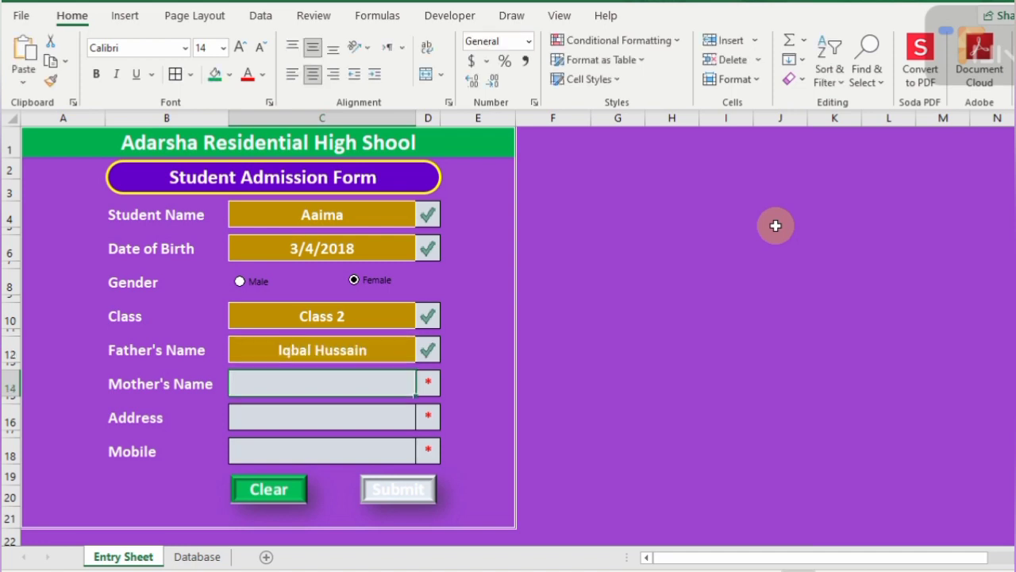
{"action": "type", "text": "Rashidha"}
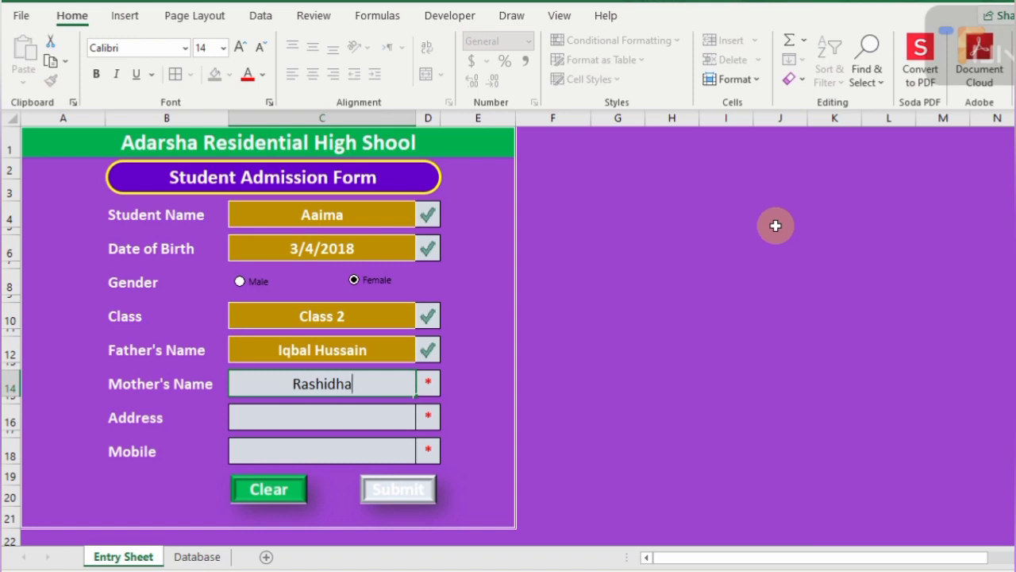
{"action": "key", "text": "Return"}
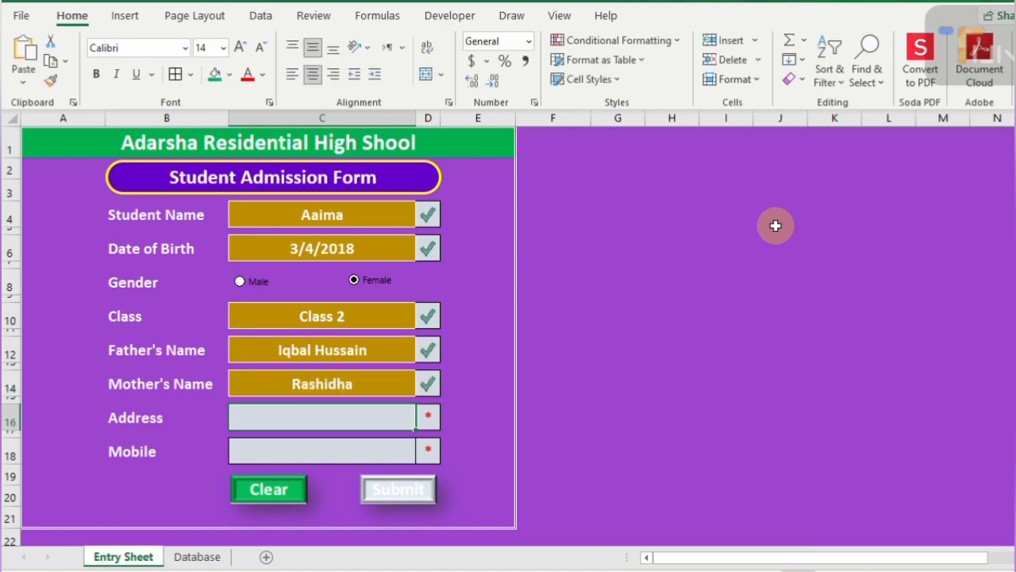
{"action": "type", "text": "HYD"}
{"action": "key", "text": "Return"}
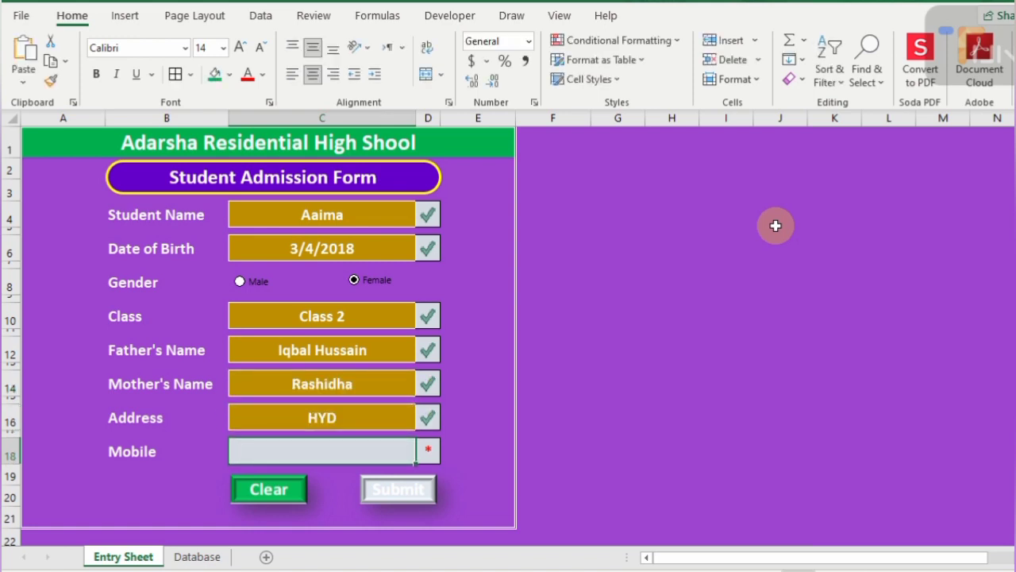
{"action": "type", "text": "0300-0000000"}
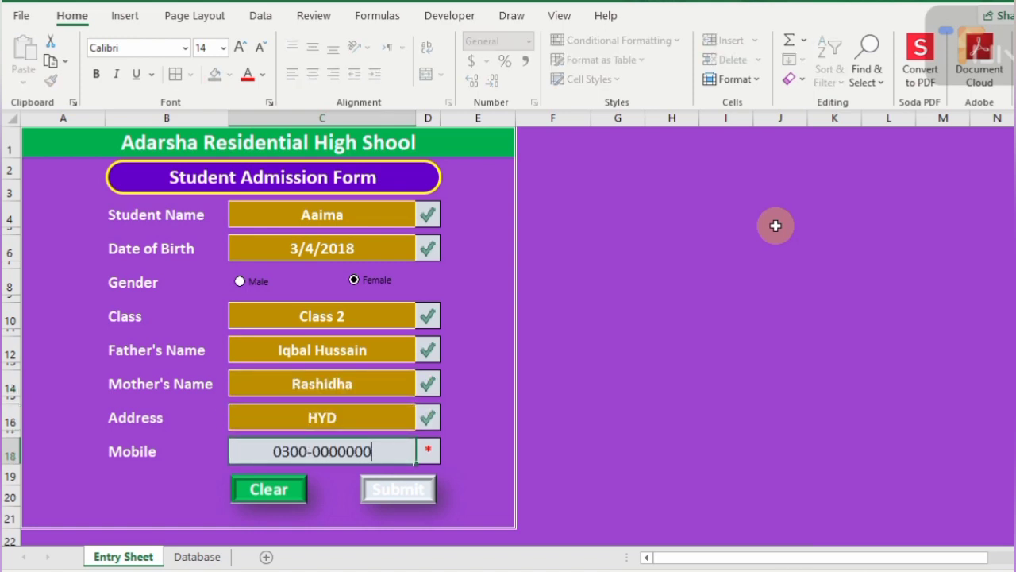
{"action": "key", "text": "Return"}
- Start recording a new macro named Clear from the Developer tab
{"action": "left_click", "coordinate": [445, 15]}
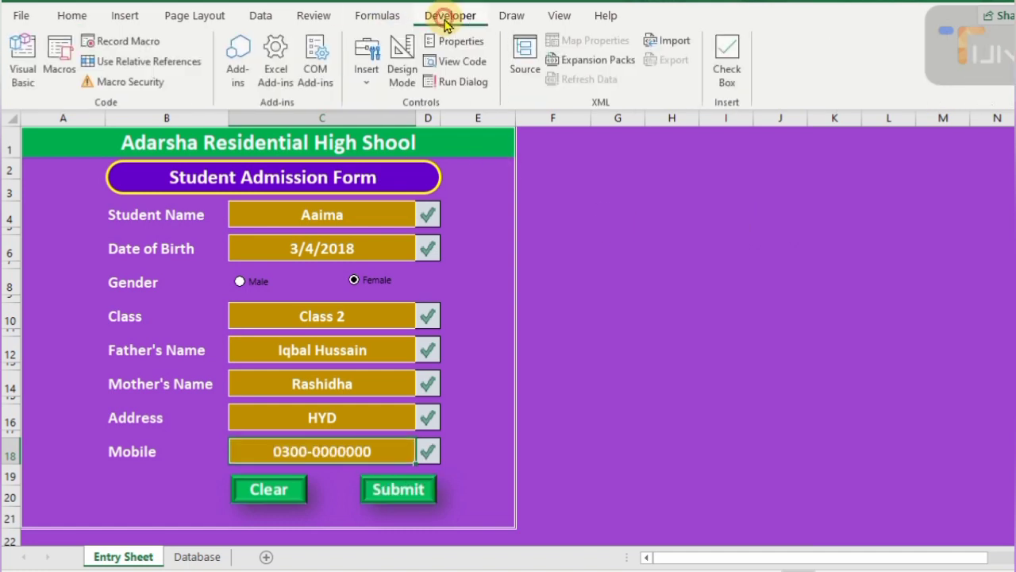
{"action": "left_click", "coordinate": [127, 41]}
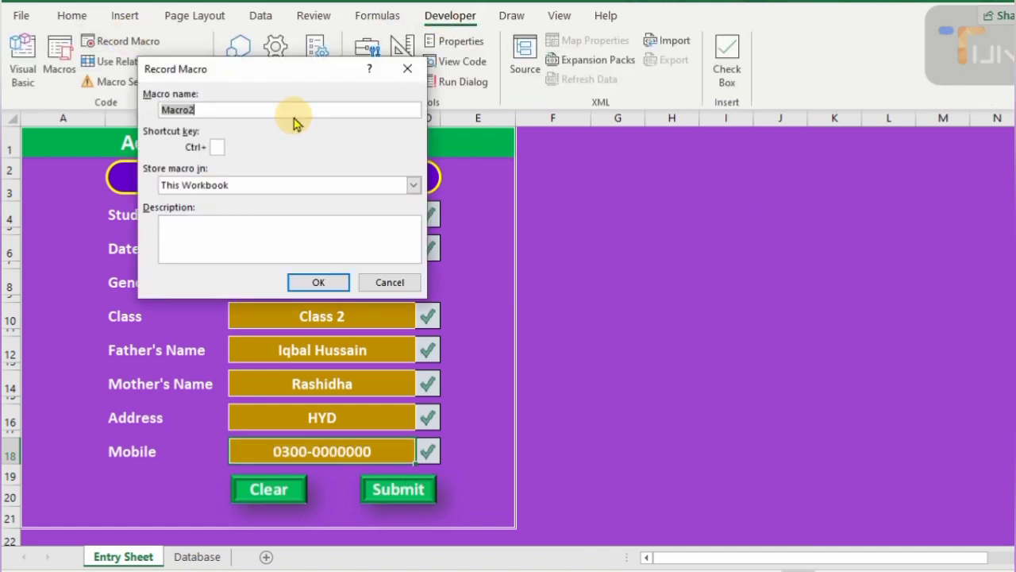
{"action": "type", "text": "Cle"}
{"action": "left_click", "coordinate": [318, 282]}
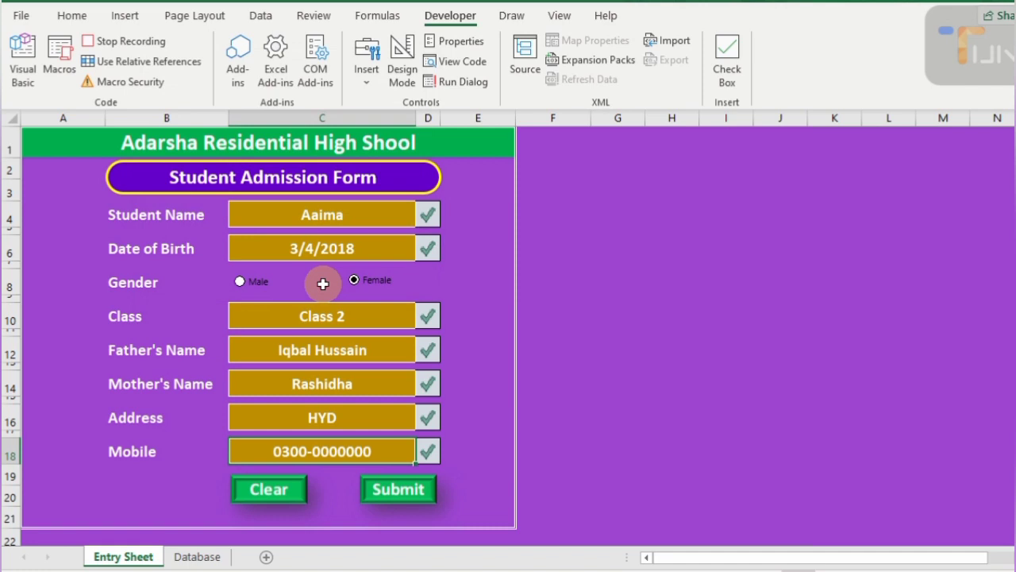
- Clear the Student Name, Date of Birth, Class, parents' names, Address and Mobile fields, then stop recording
{"action": "left_click", "coordinate": [362, 214]}
{"action": "left_click", "coordinate": [357, 248]}
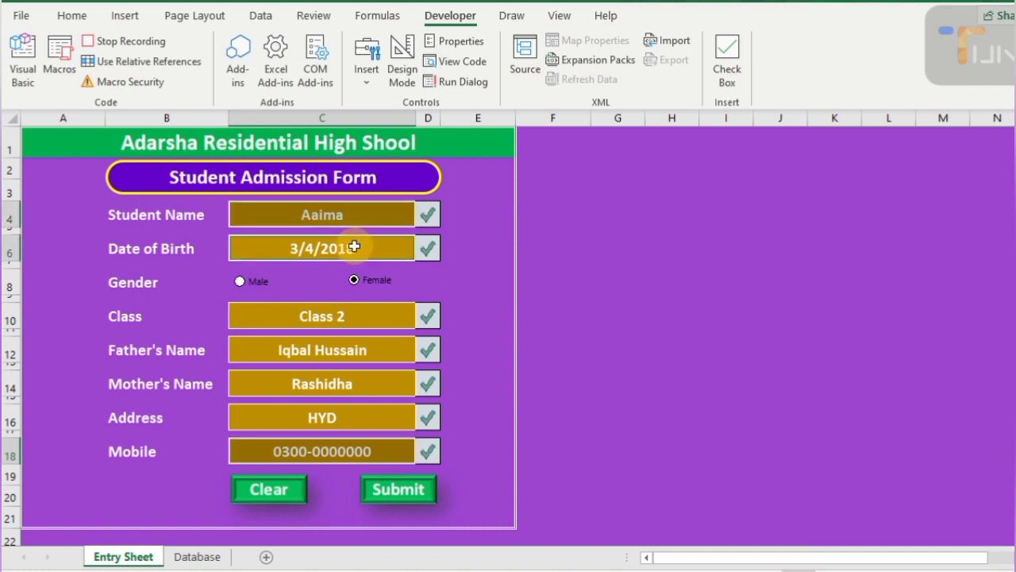
{"action": "left_click", "coordinate": [333, 316]}
{"action": "left_click", "coordinate": [324, 351]}
{"action": "left_click", "coordinate": [320, 385]}
{"action": "left_click", "coordinate": [316, 417]}
{"action": "left_click", "coordinate": [318, 452]}
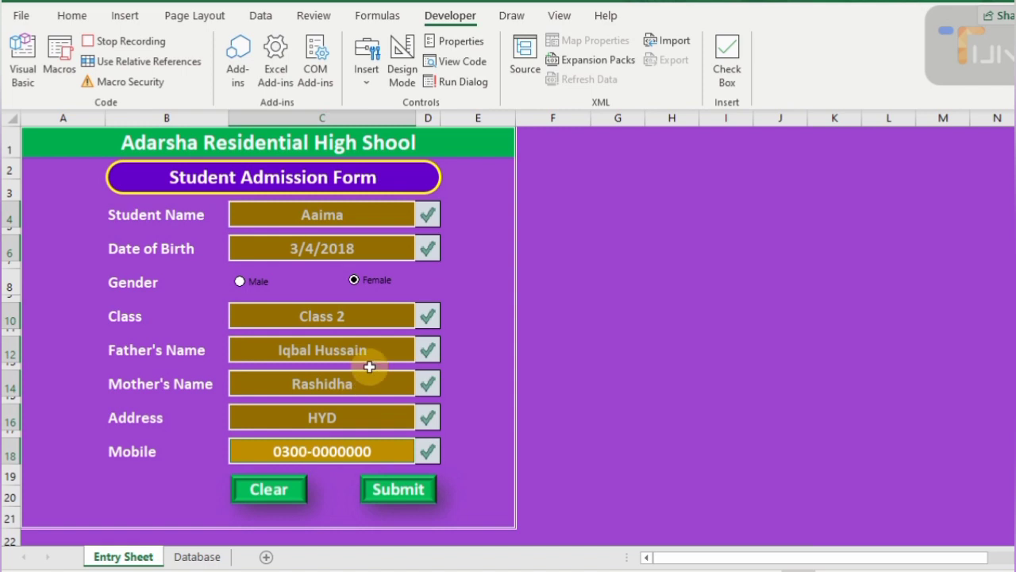
{"action": "left_click", "coordinate": [330, 207]}
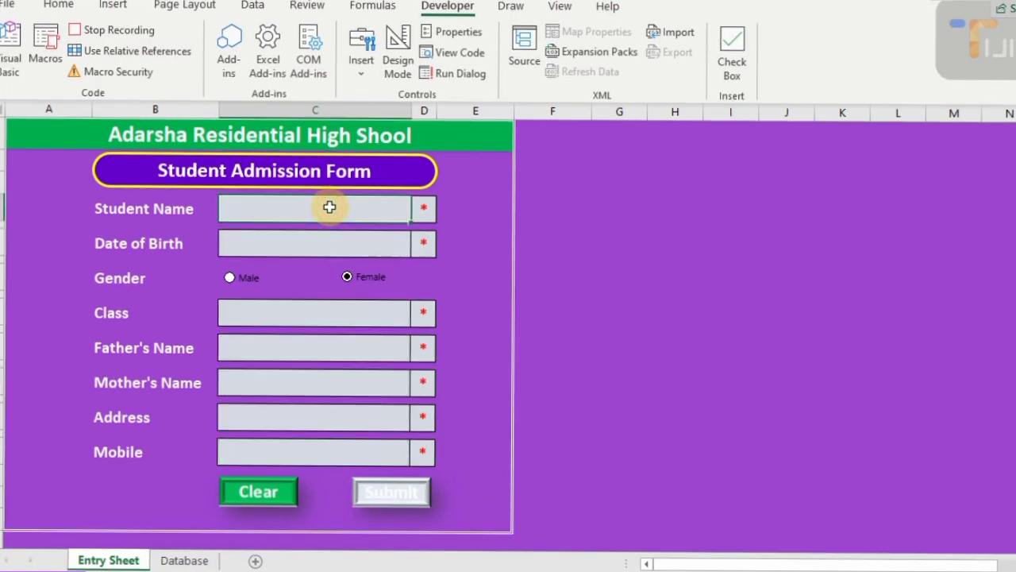
{"action": "left_click", "coordinate": [136, 37]}
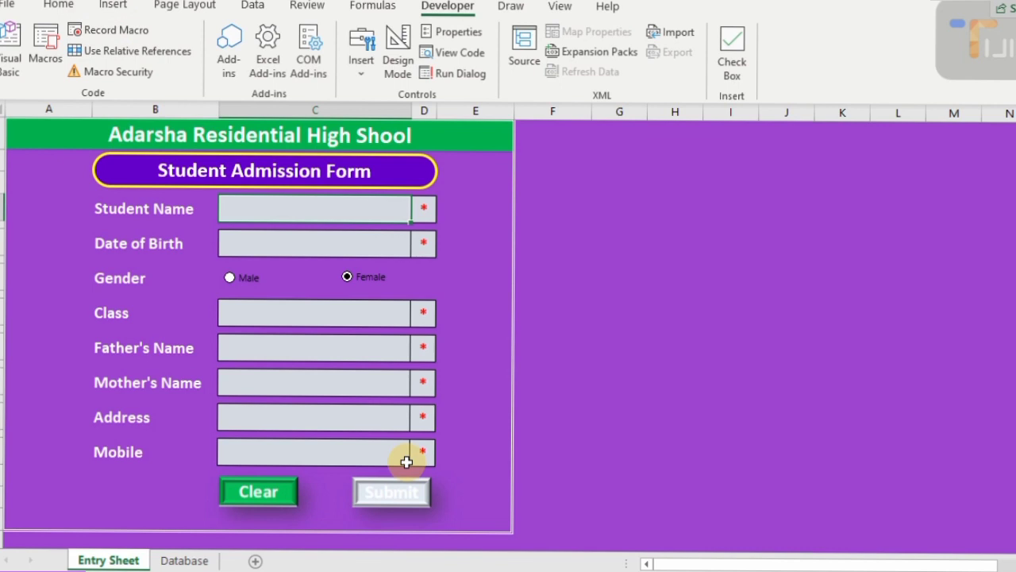
- Assign the Clr macro to the Clear button
{"action": "right_click", "coordinate": [266, 492]}
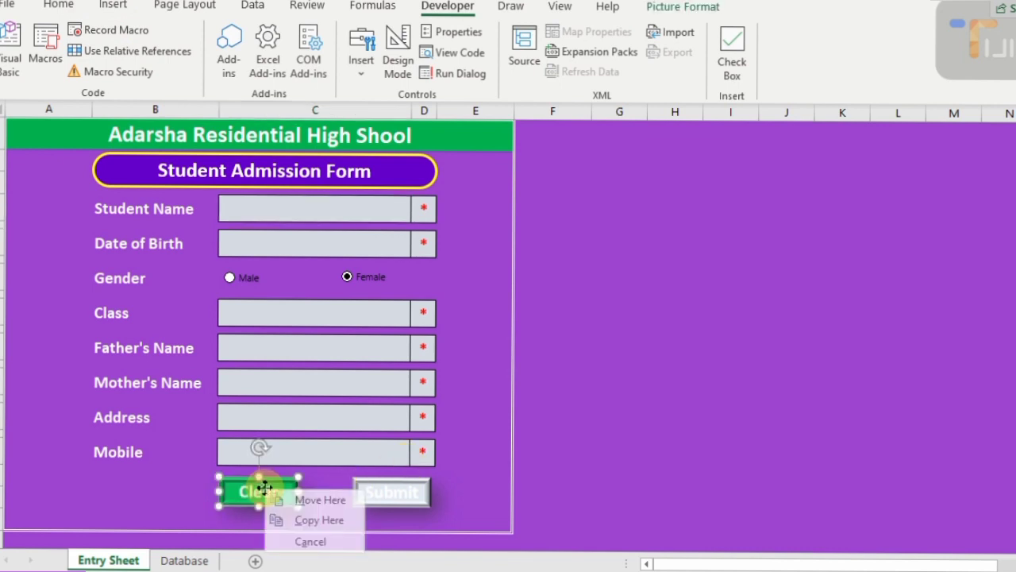
{"action": "key", "text": "Escape"}
{"action": "right_click", "coordinate": [255, 493]}
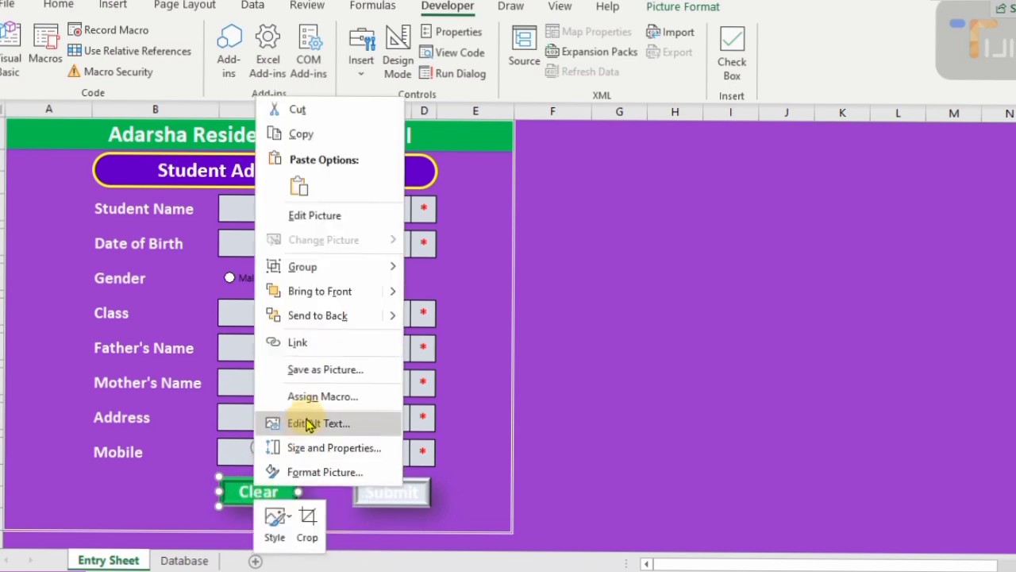
{"action": "left_click", "coordinate": [324, 396]}
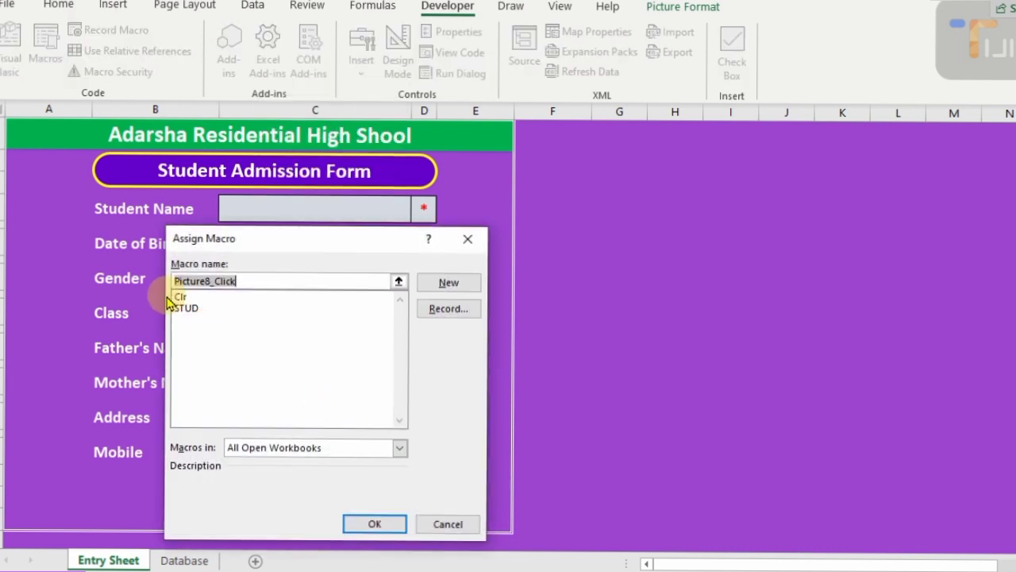
{"action": "left_click", "coordinate": [180, 296]}
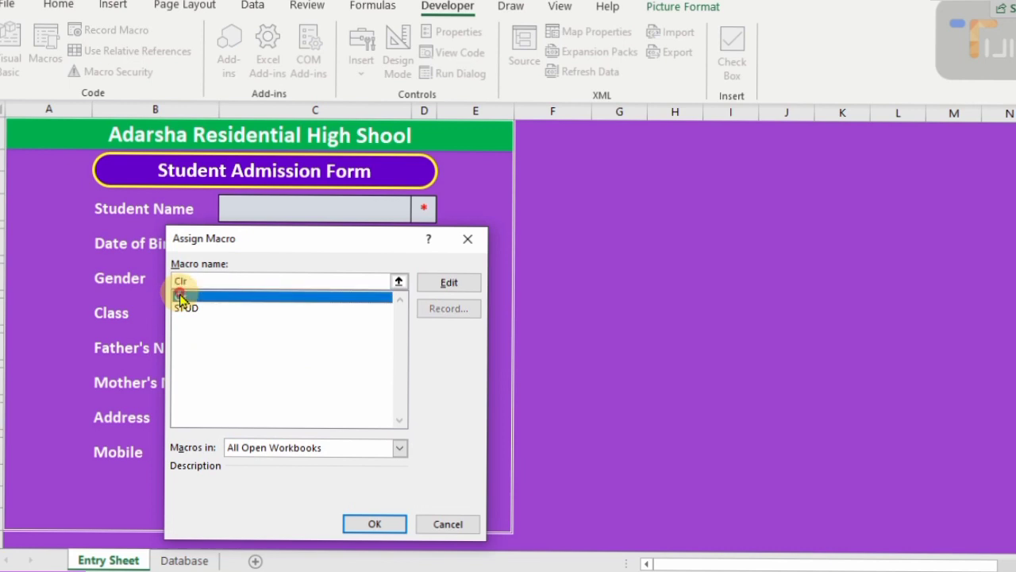
{"action": "left_click", "coordinate": [374, 524]}
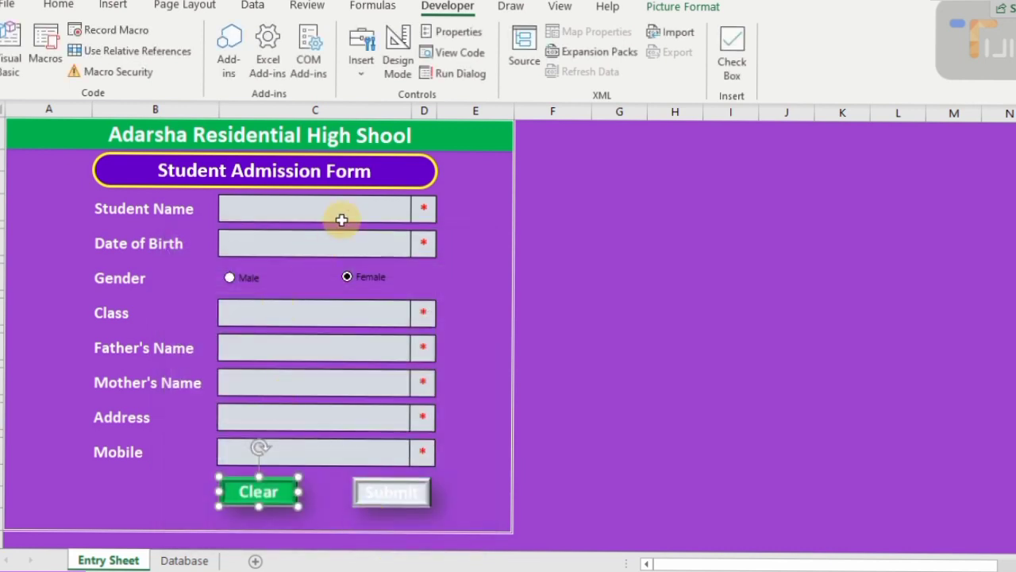
- Enter sample name, date of birth and class, then test that Clear empties them
{"action": "left_click", "coordinate": [341, 213]}
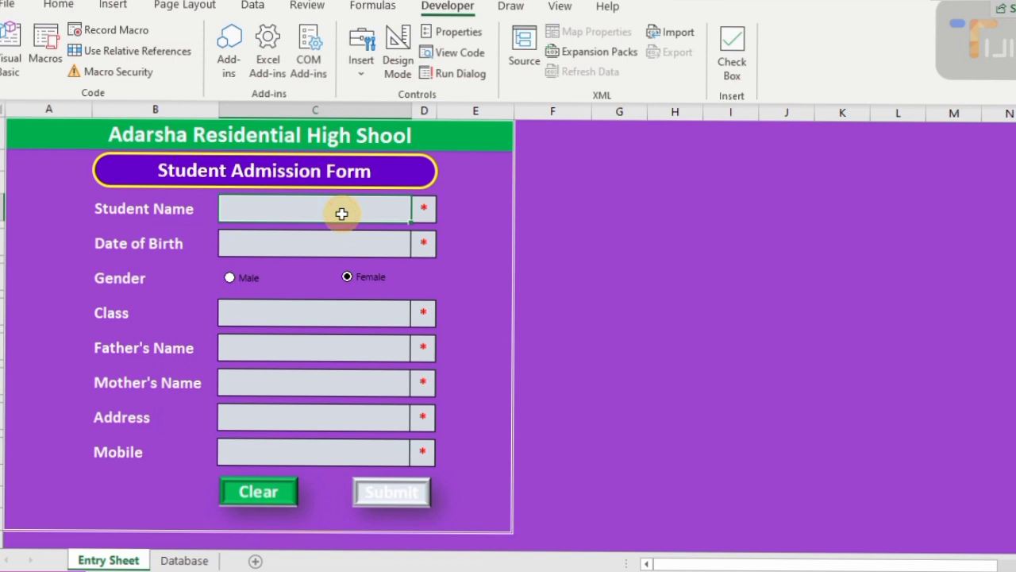
{"action": "type", "text": "klasjf"}
{"action": "key", "text": "Return"}
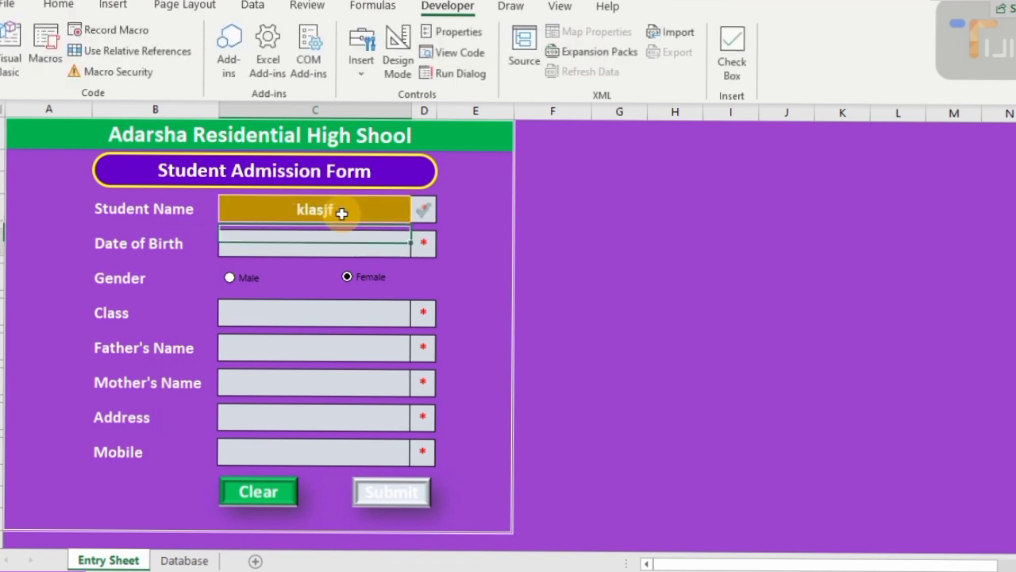
{"action": "type", "text": "askldjf"}
{"action": "key", "text": "Return"}
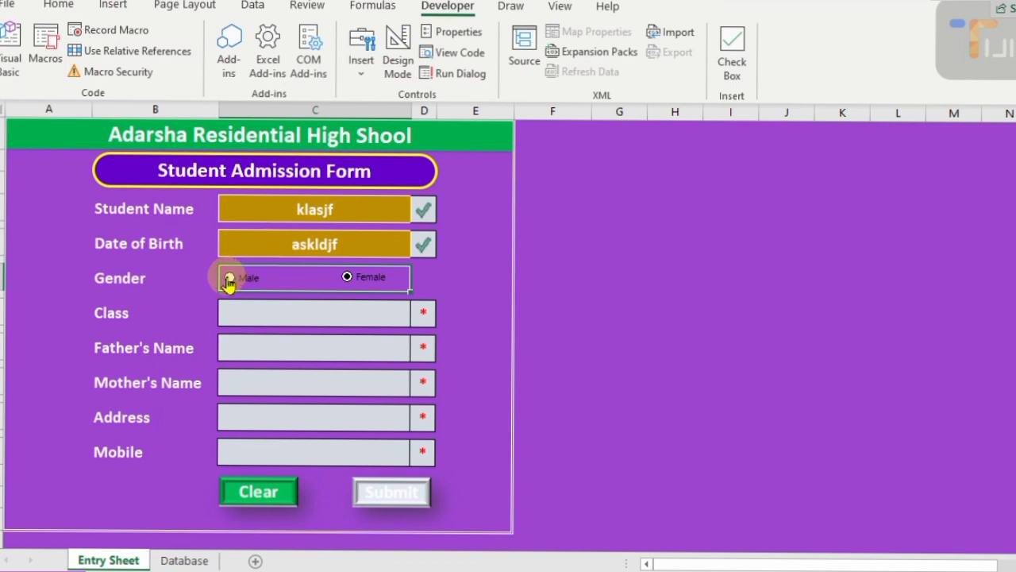
{"action": "left_click", "coordinate": [249, 310]}
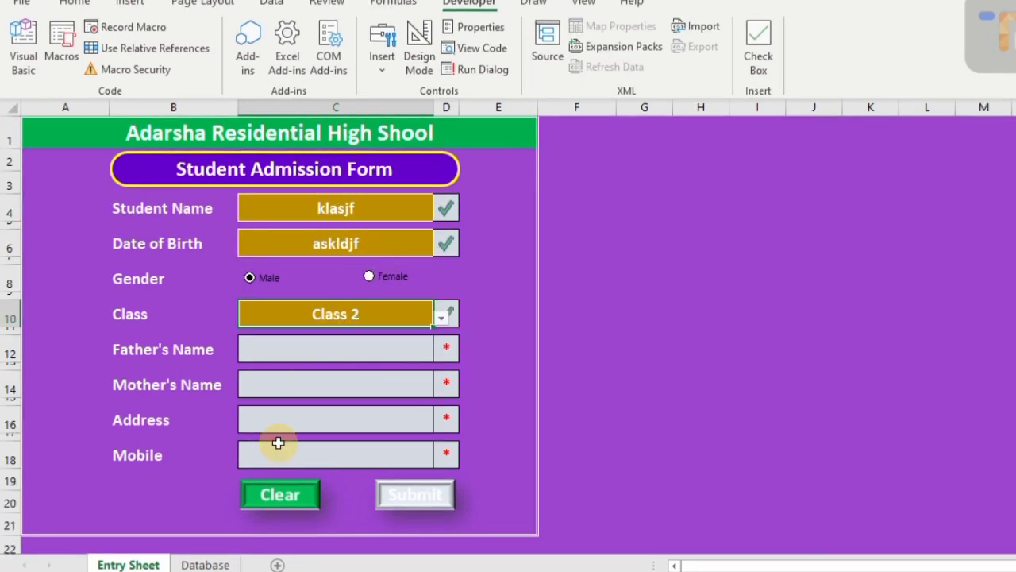
{"action": "left_click", "coordinate": [254, 493]}
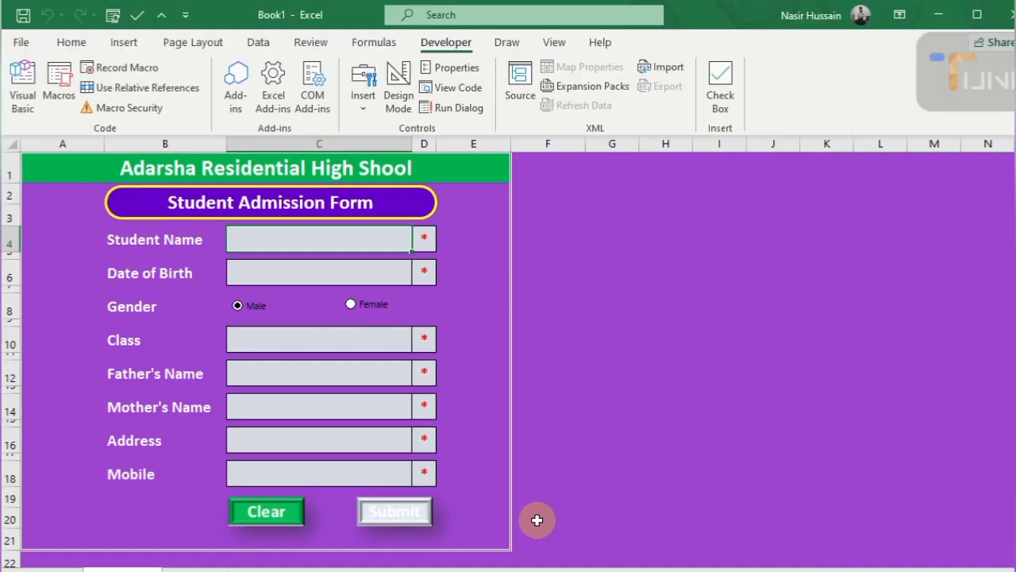
- Save the workbook as Student Admission, an Excel Macro-Enabled Workbook, in OneDrive's excel folder
{"action": "left_click", "coordinate": [19, 44]}
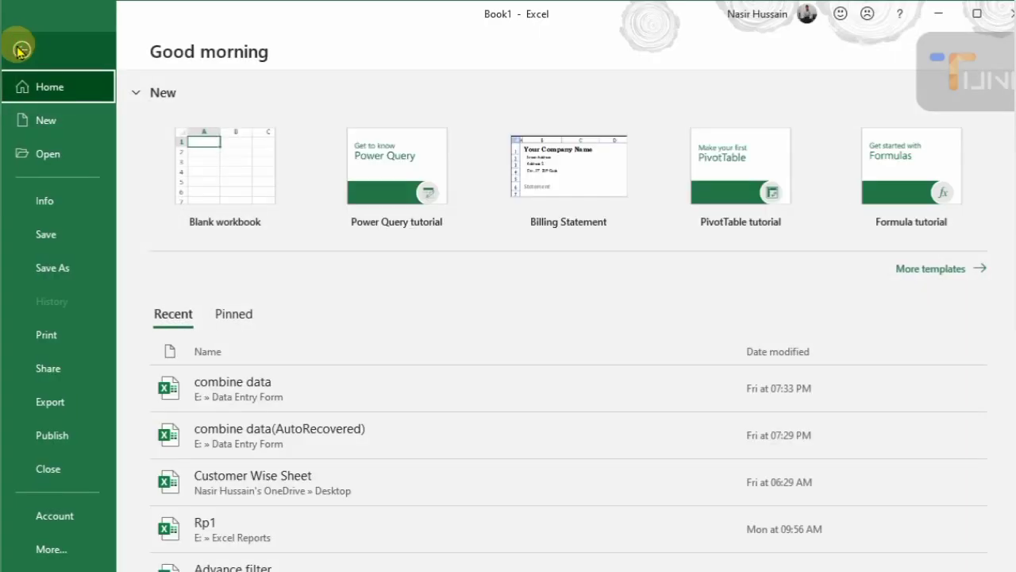
{"action": "left_click", "coordinate": [62, 266]}
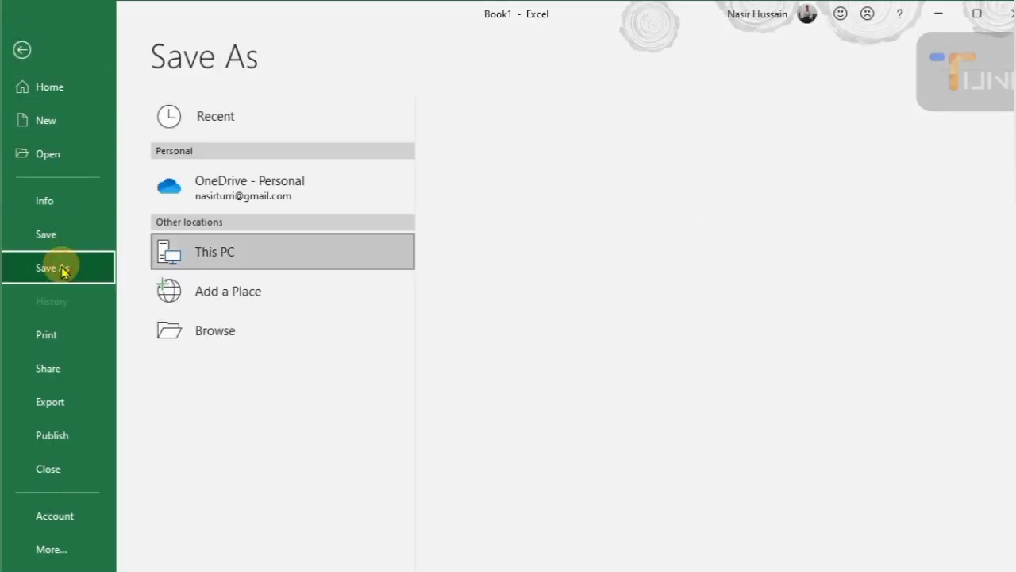
{"action": "left_click", "coordinate": [266, 192]}
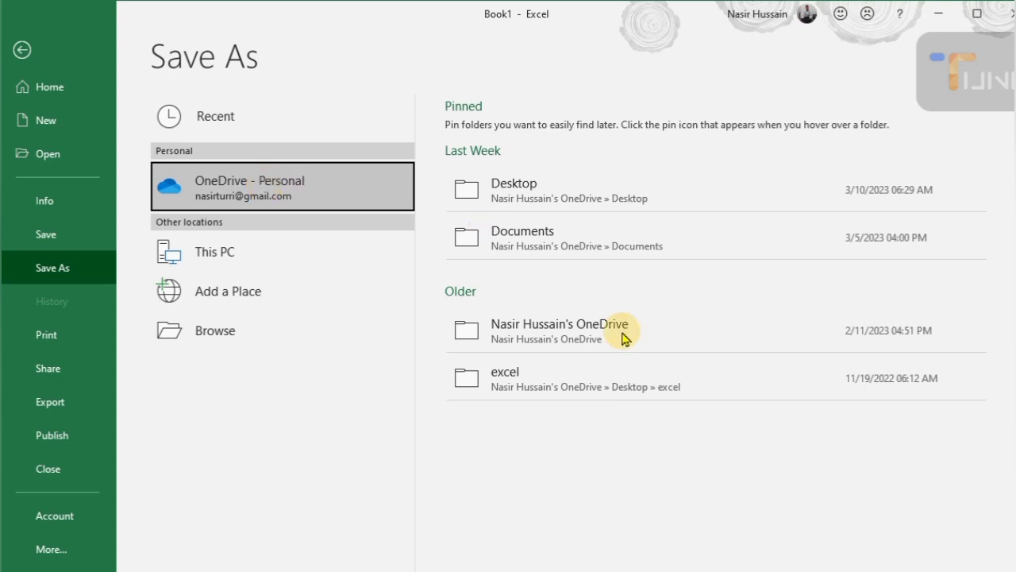
{"action": "left_click", "coordinate": [687, 387]}
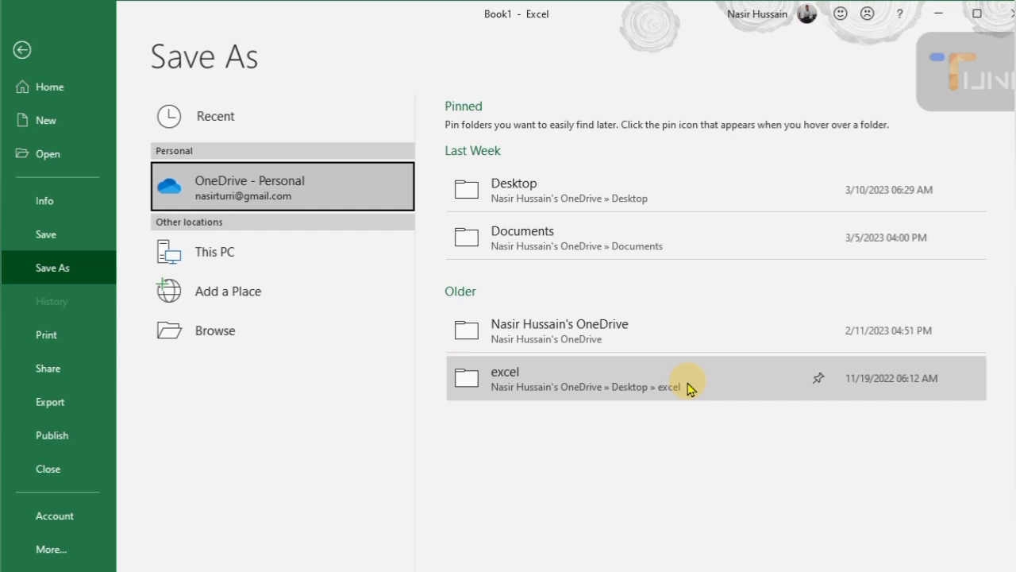
{"action": "left_click", "coordinate": [688, 387]}
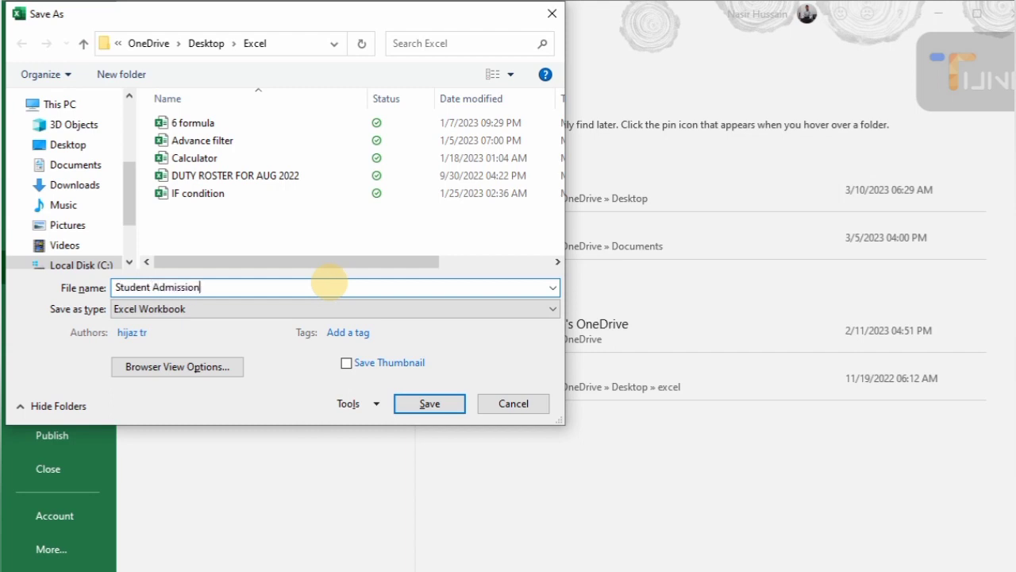
{"action": "left_click", "coordinate": [469, 309]}
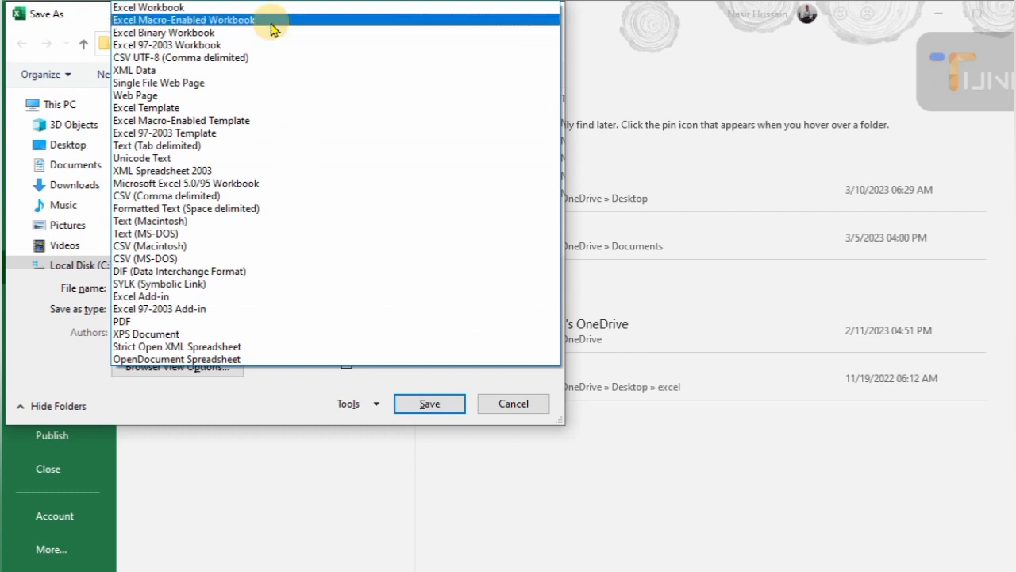
{"action": "left_click", "coordinate": [89, 9]}
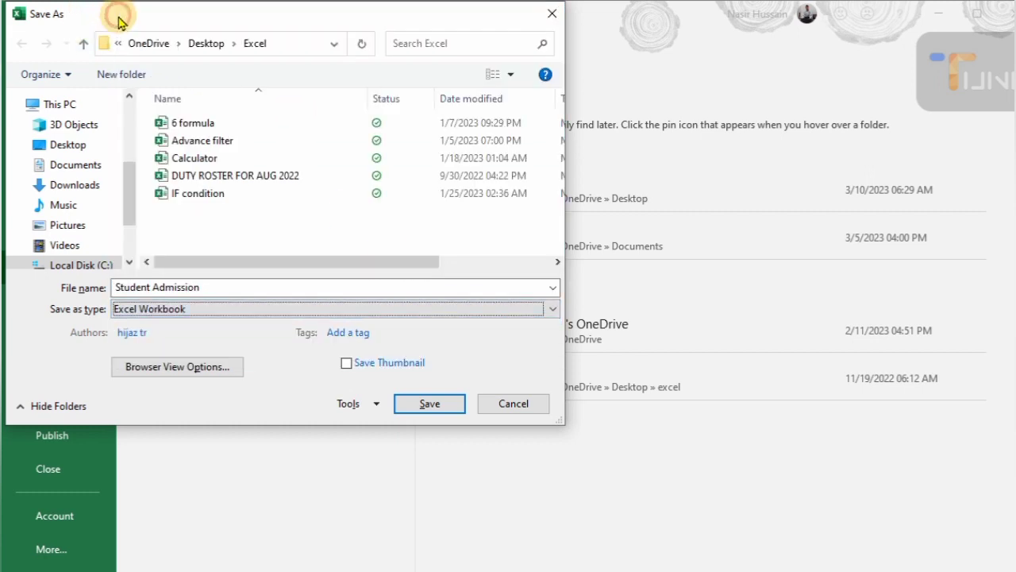
{"action": "left_click_drag", "start_coordinate": [118, 26], "coordinate": [195, 76]}
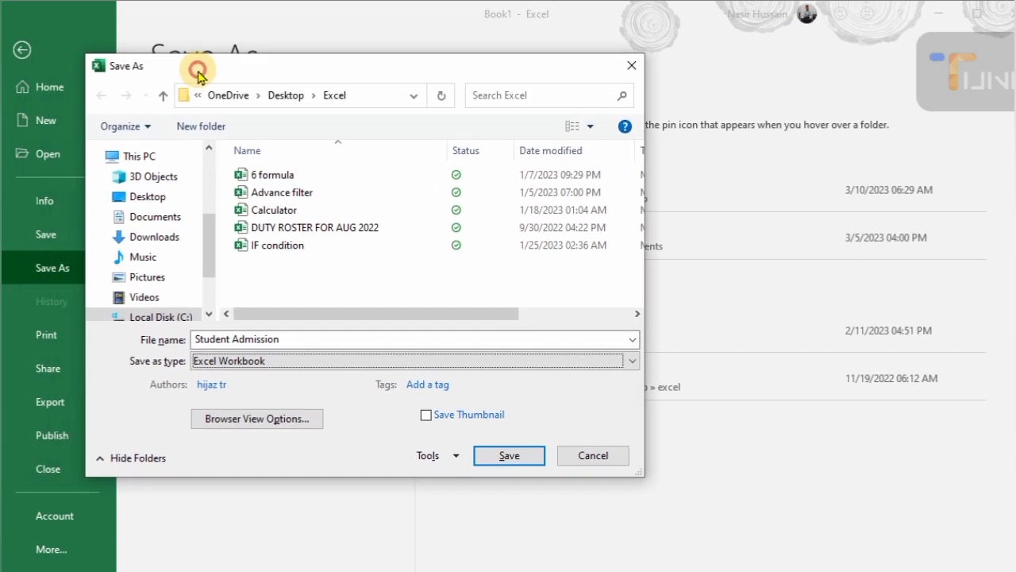
{"action": "left_click", "coordinate": [633, 364]}
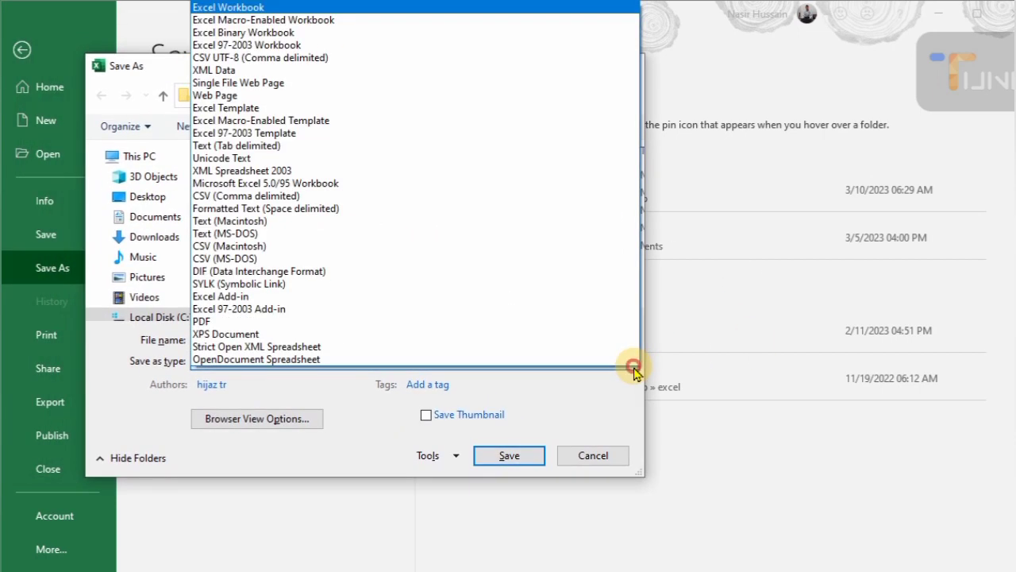
{"action": "left_click", "coordinate": [390, 22]}
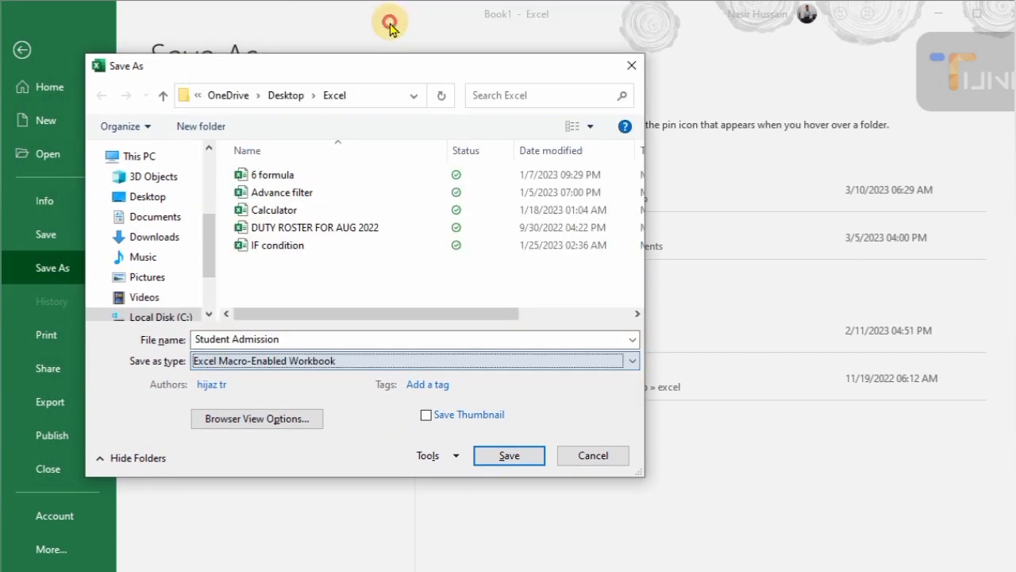
{"action": "left_click", "coordinate": [509, 458]}
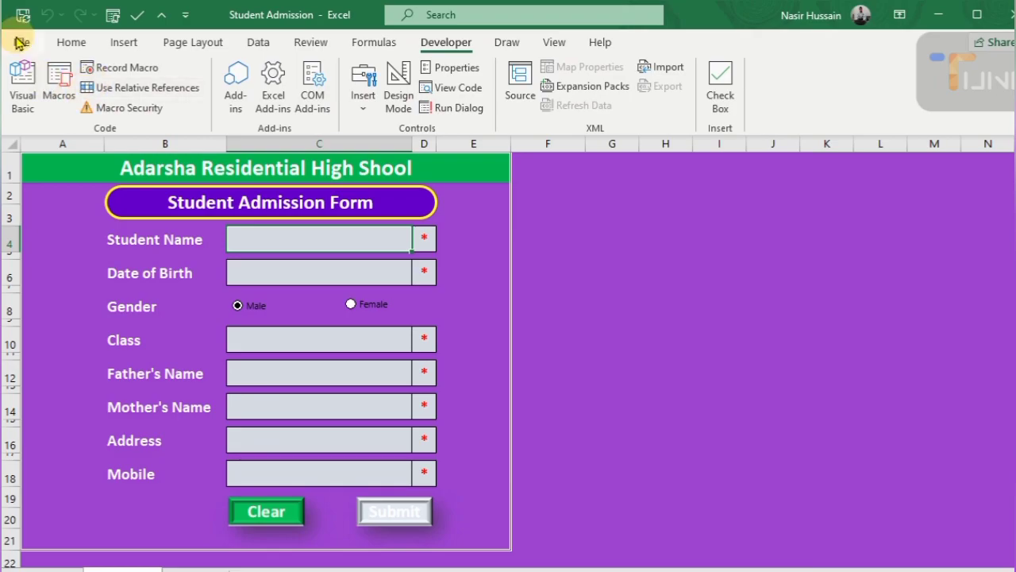
- Save another macro-enabled copy into the Data Entry Form folder on drive E
{"action": "left_click", "coordinate": [21, 42]}
{"action": "left_click", "coordinate": [52, 268]}
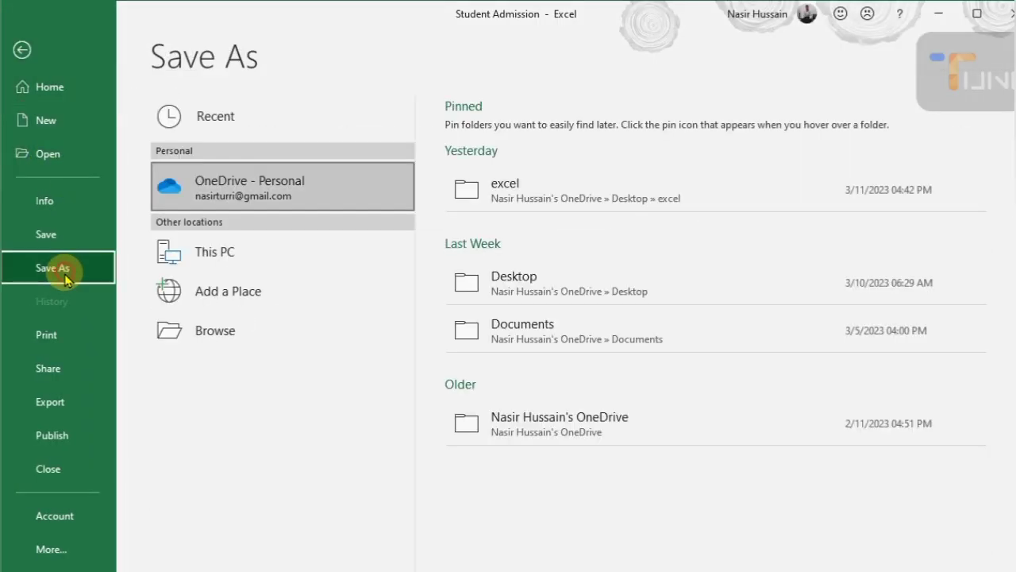
{"action": "left_click", "coordinate": [235, 254]}
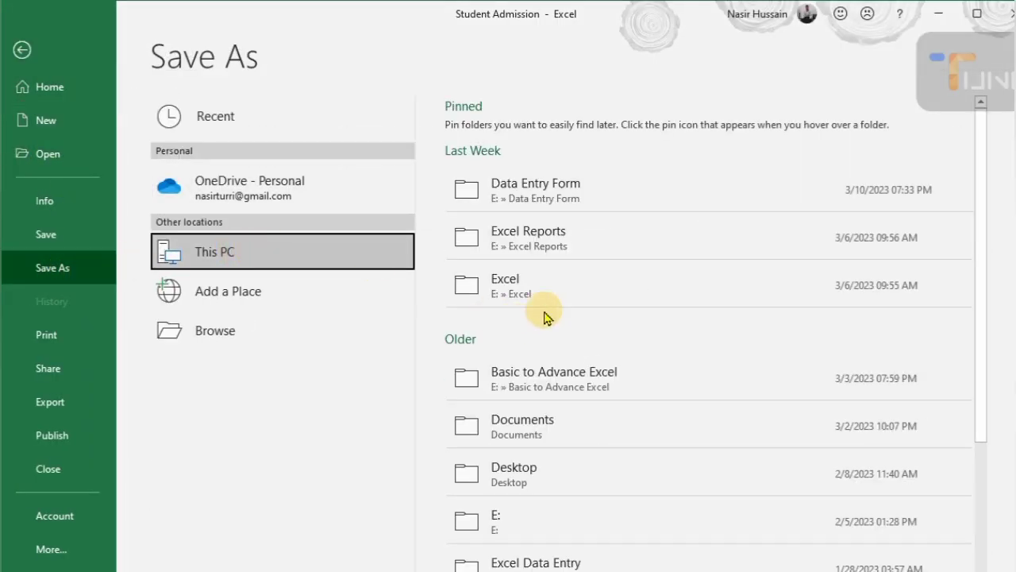
{"action": "left_click", "coordinate": [593, 196]}
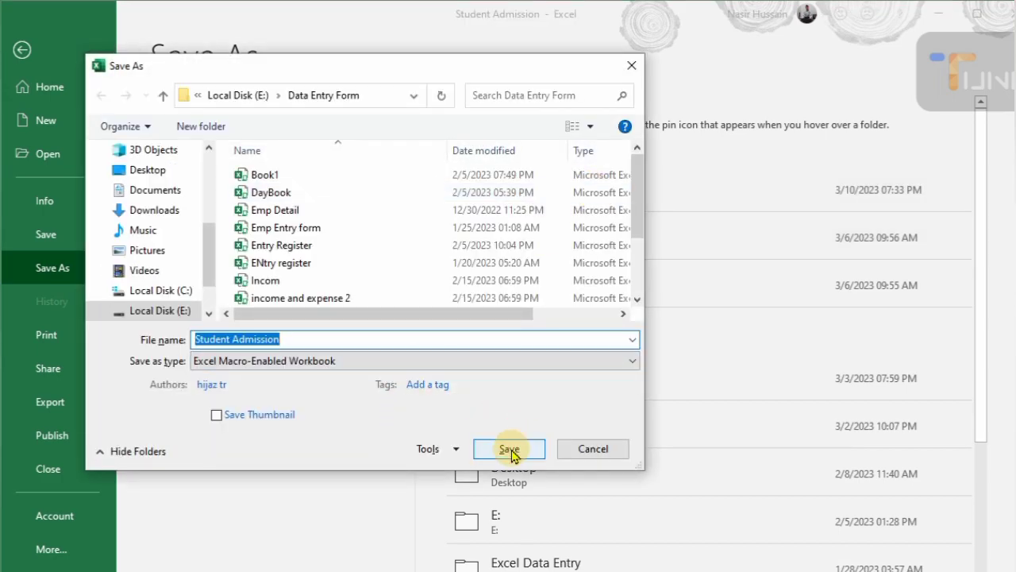
{"action": "left_click", "coordinate": [509, 449]}
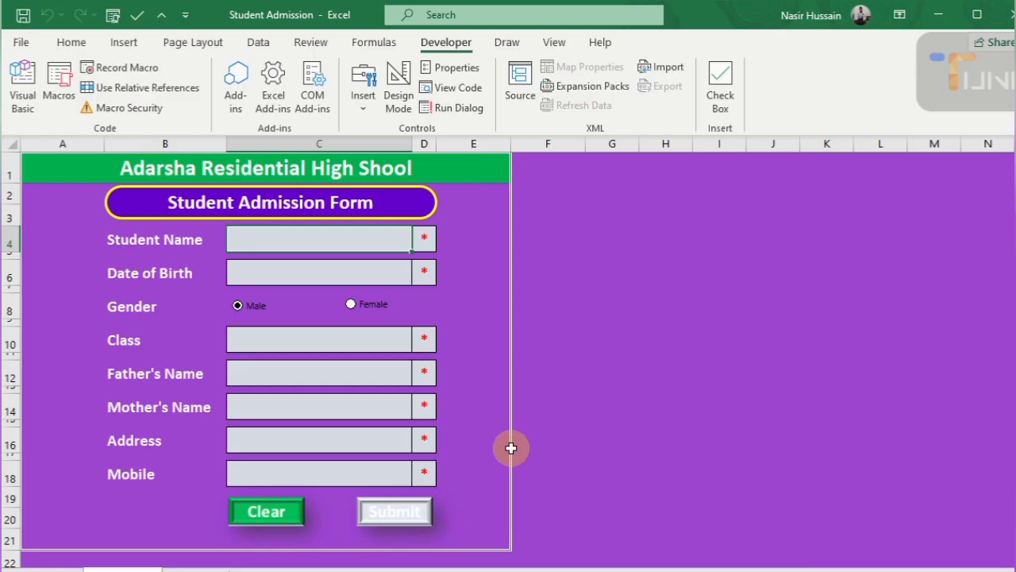